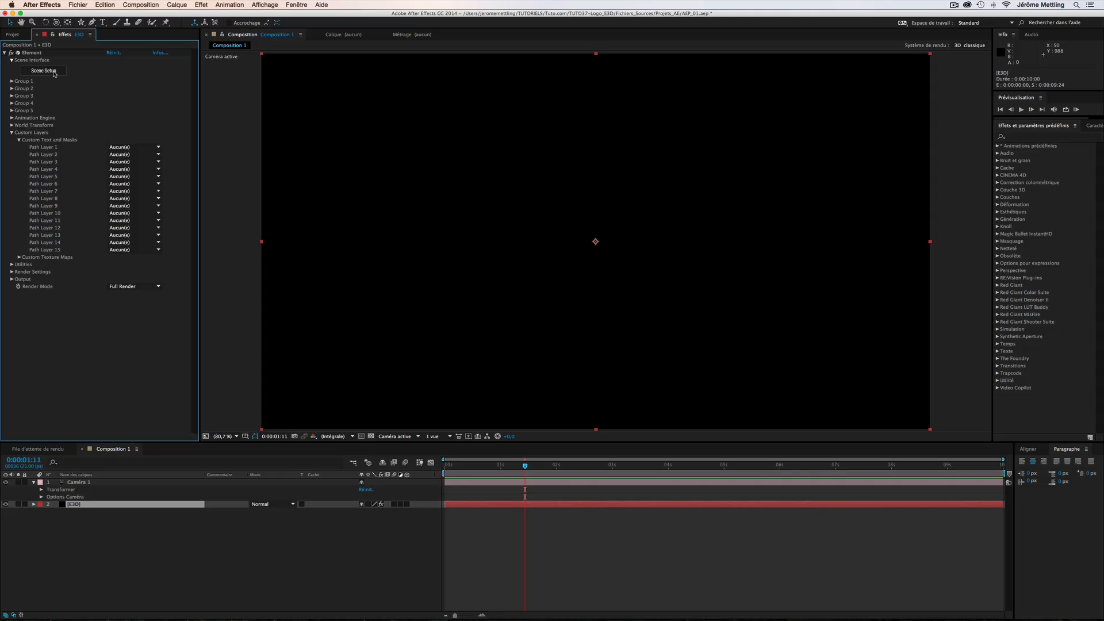
Open the Element effect's Scene Setup to view the scene, and return to the composition
left_click(54, 71)
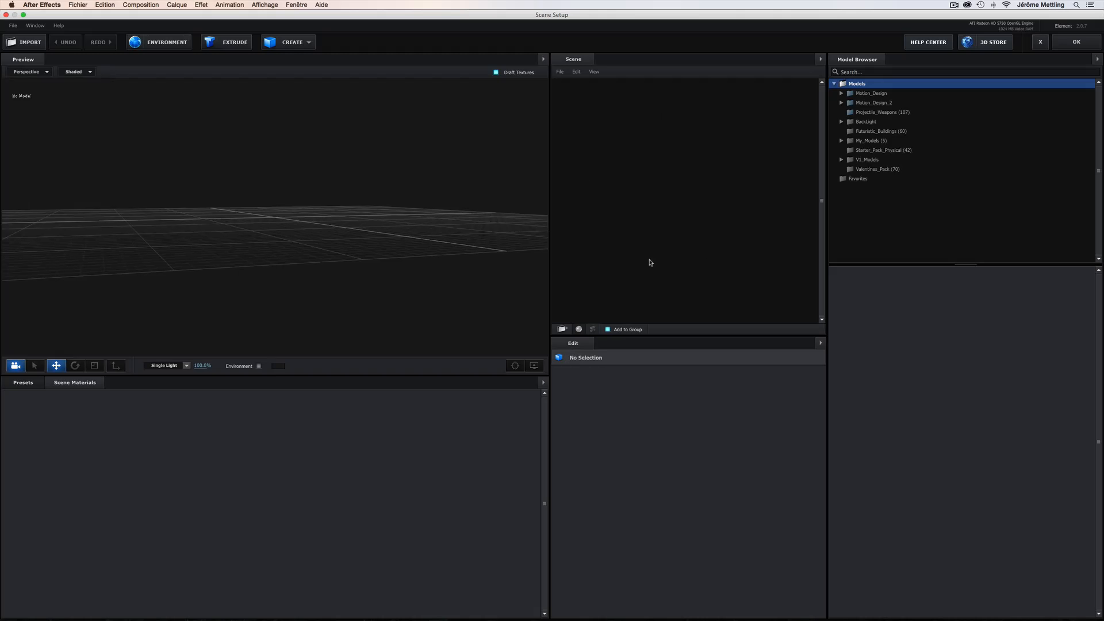
left_click(1076, 42)
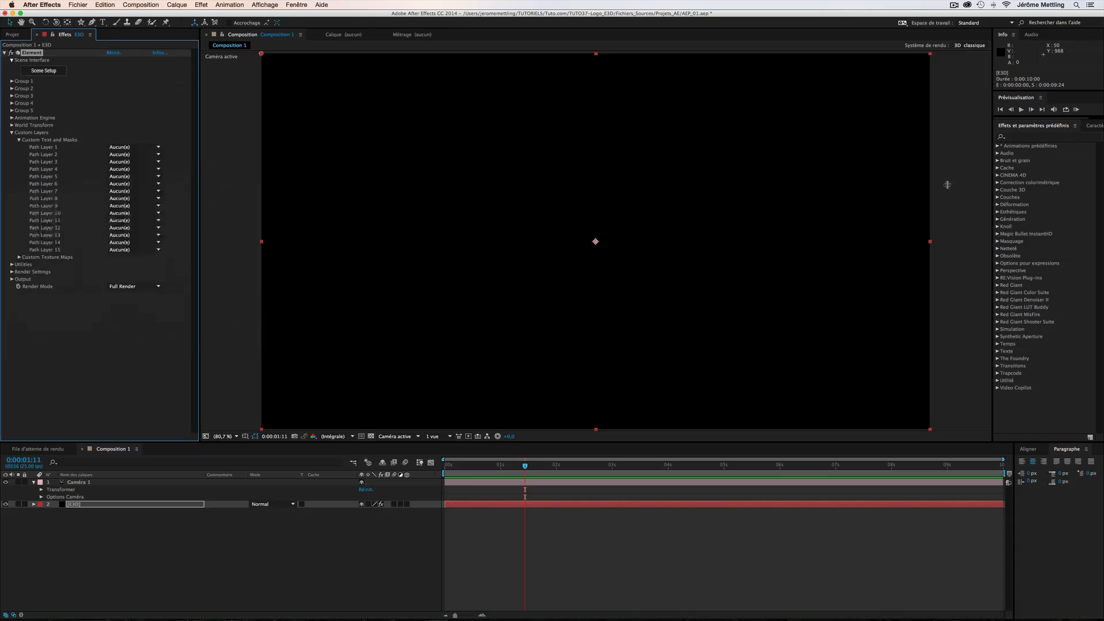
Collapse the camera layer's properties and rename the composition as FINAL
left_click(34, 482)
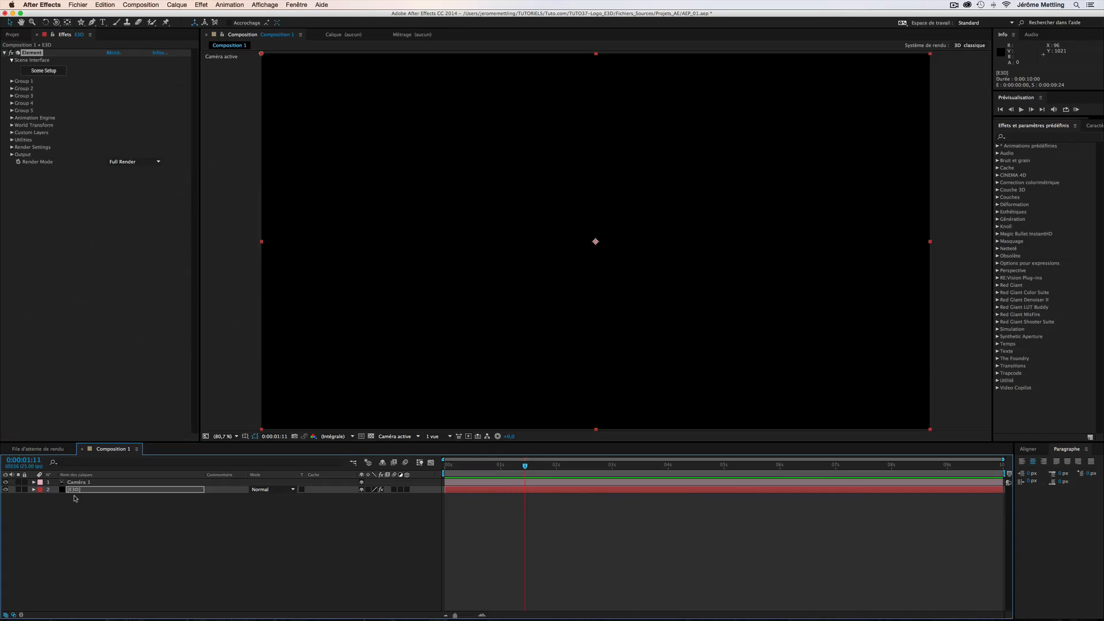
left_click(175, 534)
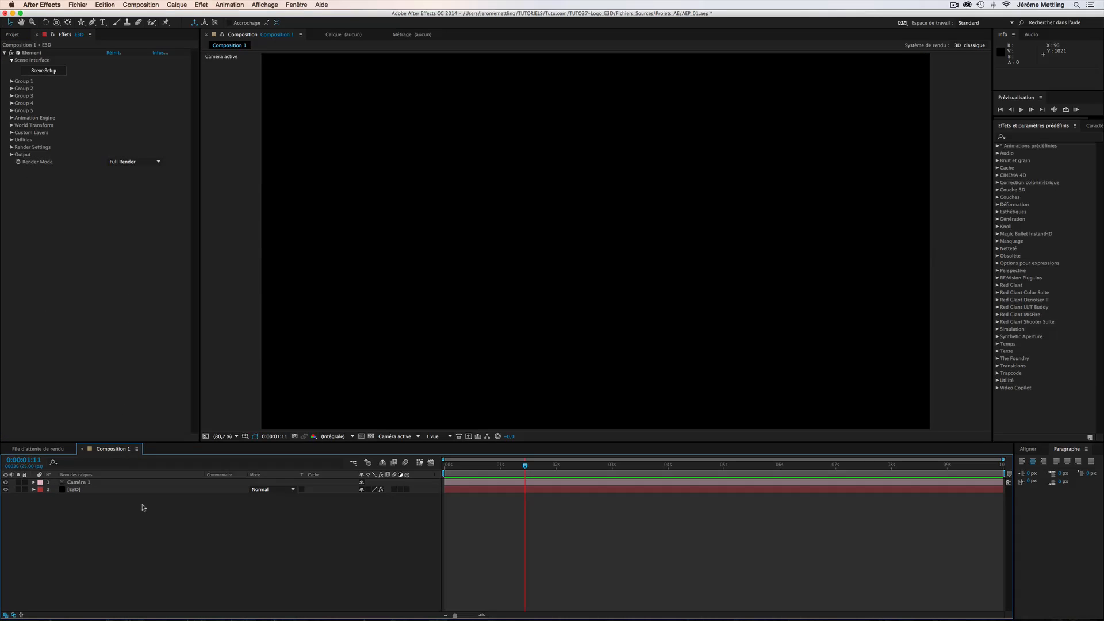
key("super+k")
type("FINAL")
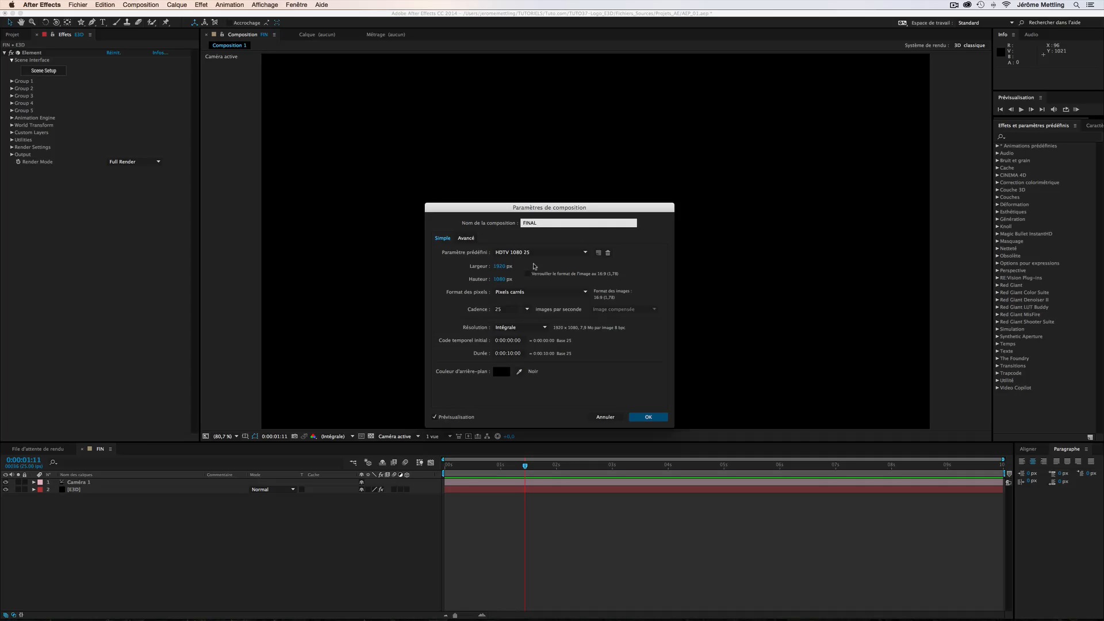
left_click(648, 416)
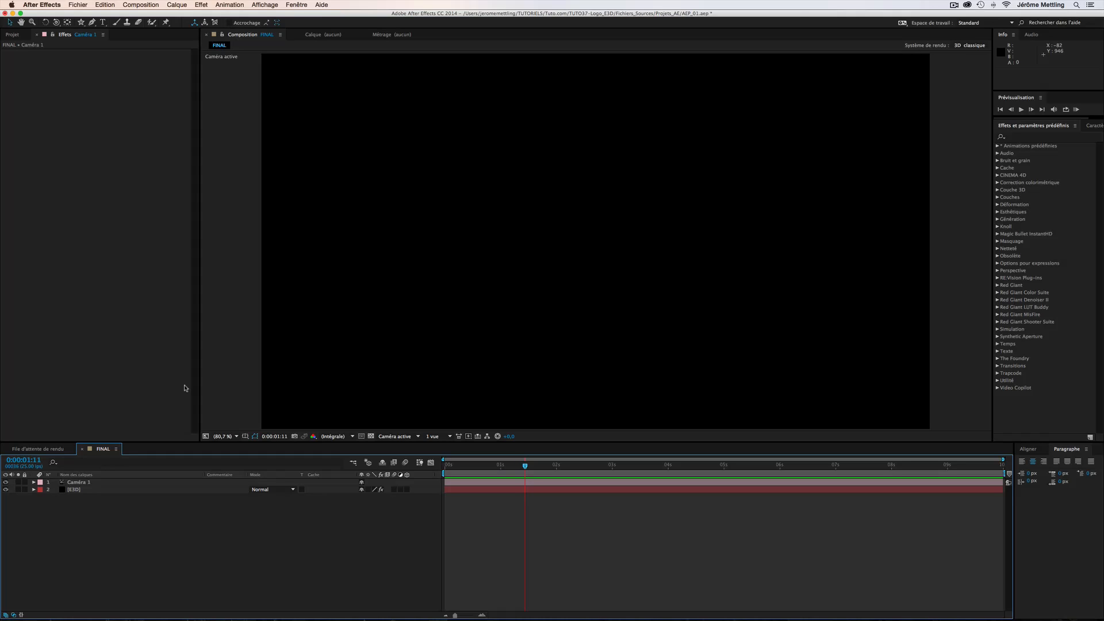
Import LOGO_01.ai as footage from the Logos/LOGO_01 folder into the project
left_click(18, 35)
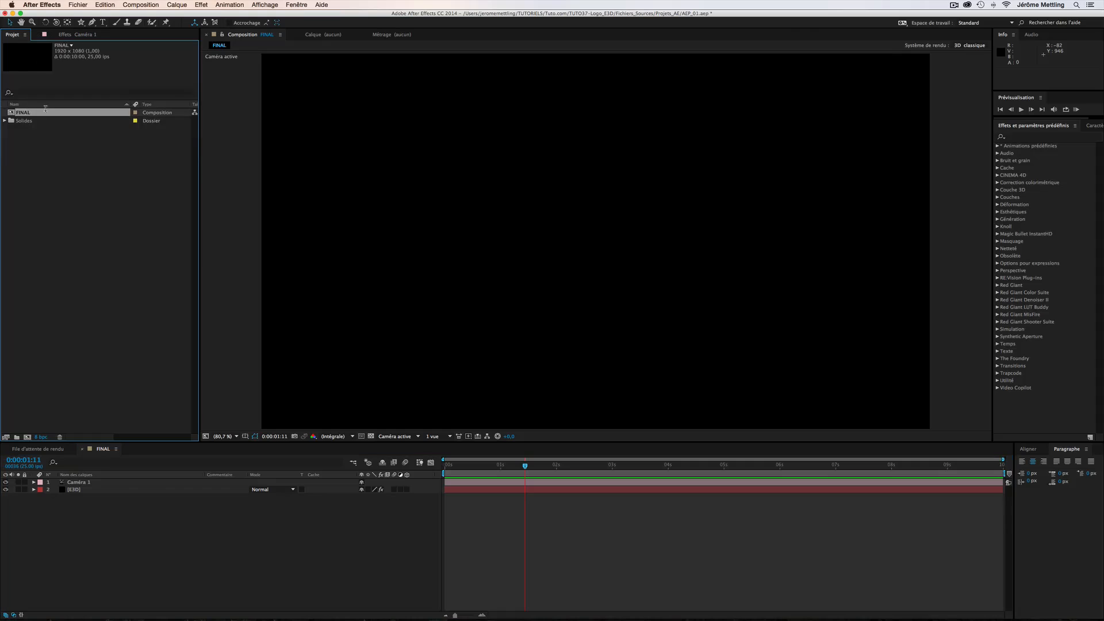
double_click(61, 191)
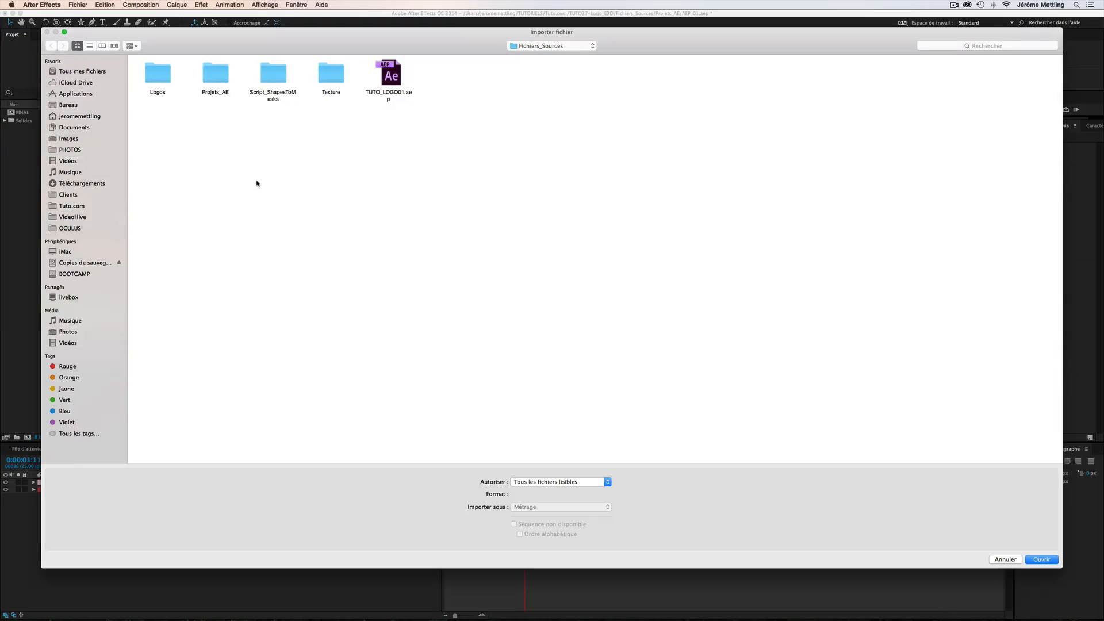
double_click(164, 81)
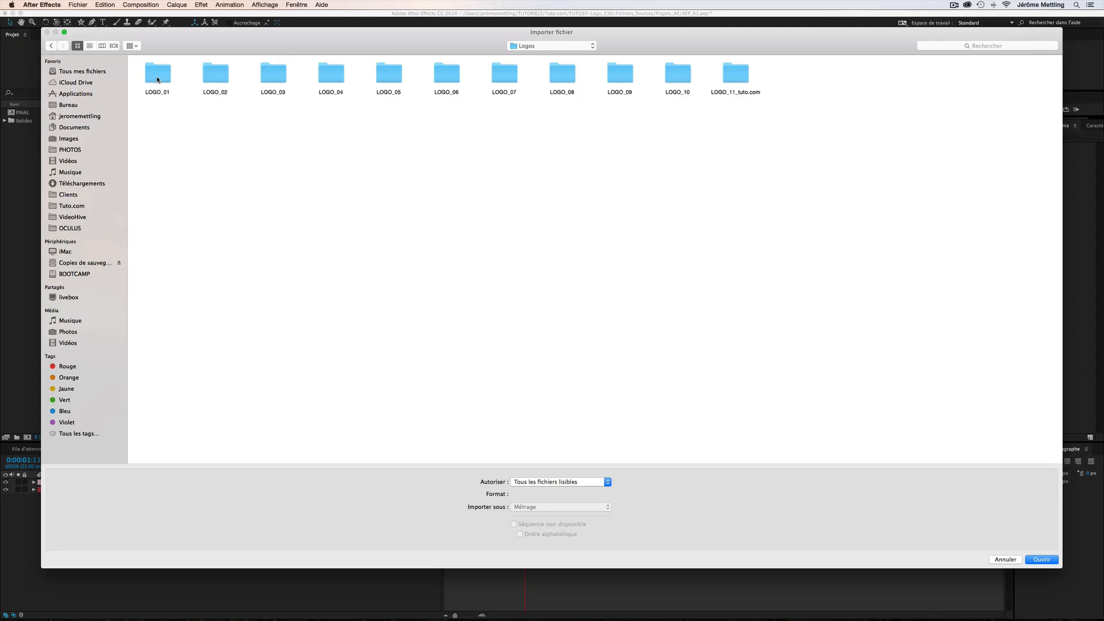
double_click(157, 79)
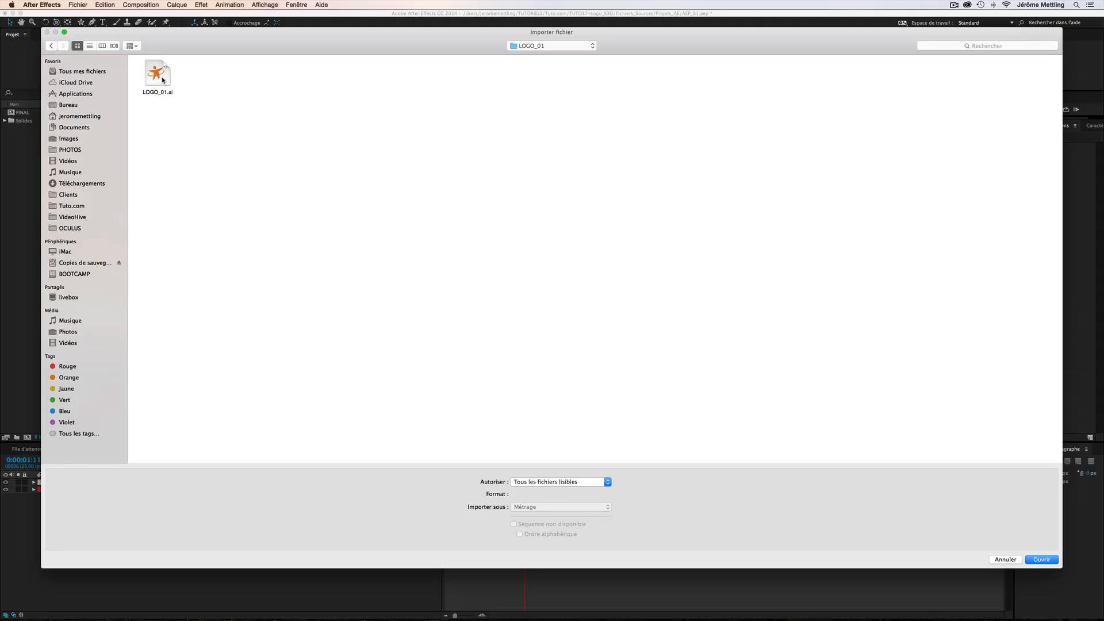
left_click(163, 81)
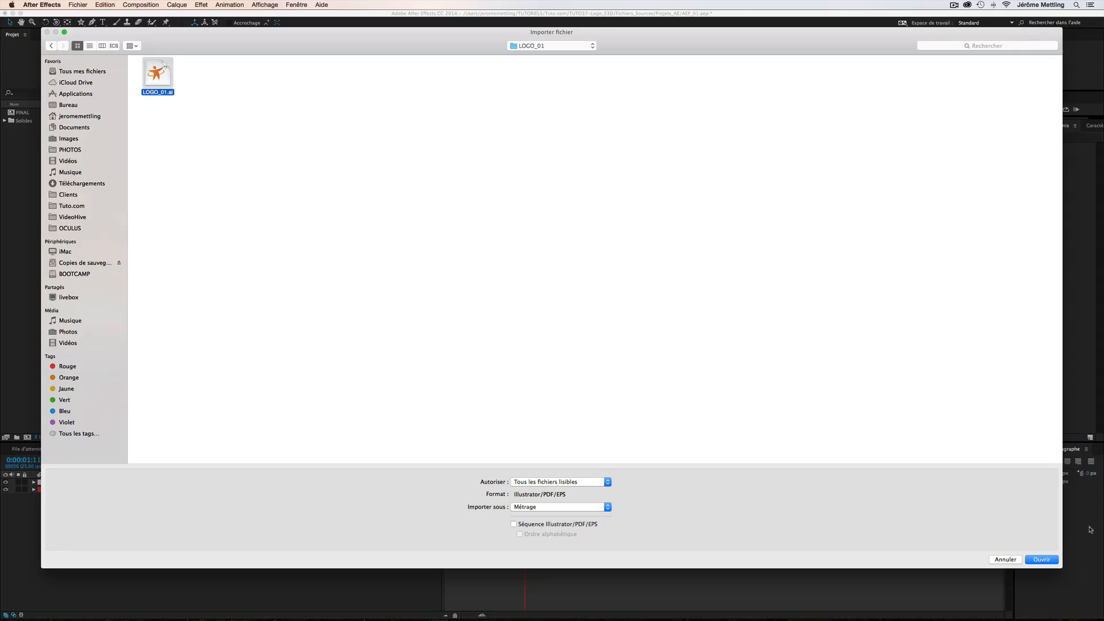
left_click(1041, 560)
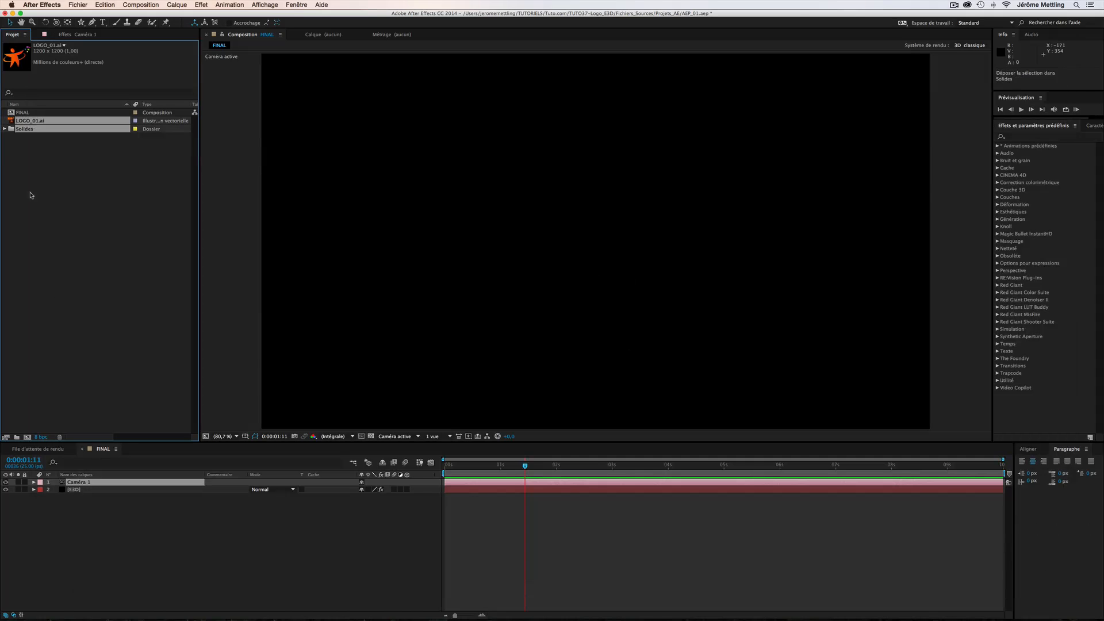
Add LOGO_01.ai to the FINAL composition as its topmost layer
left_click_drag(91, 473, 95, 479)
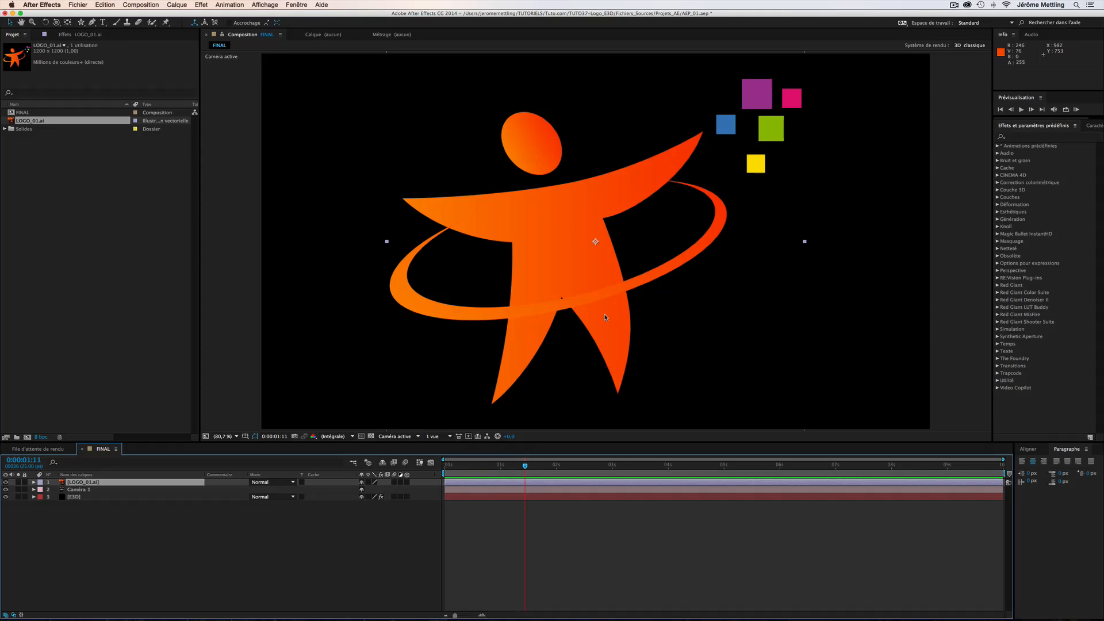
key("space")
left_click_drag(606, 315, 497, 315)
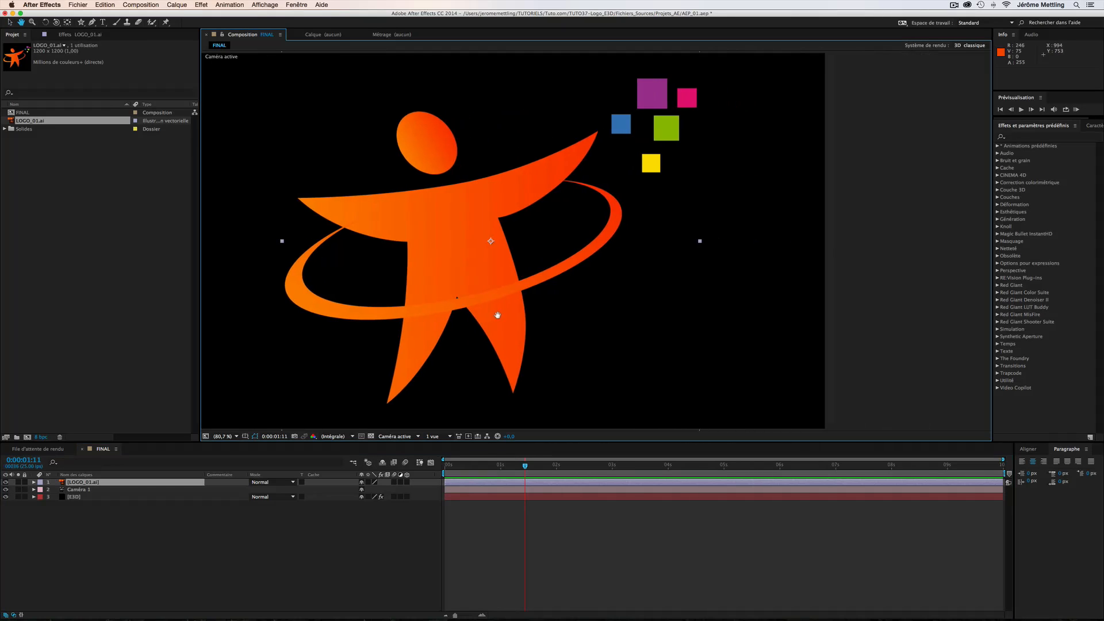
Scale the LOGO_01.ai layer up to about 800% to check its edges, and reset it to 100%
left_click(102, 482)
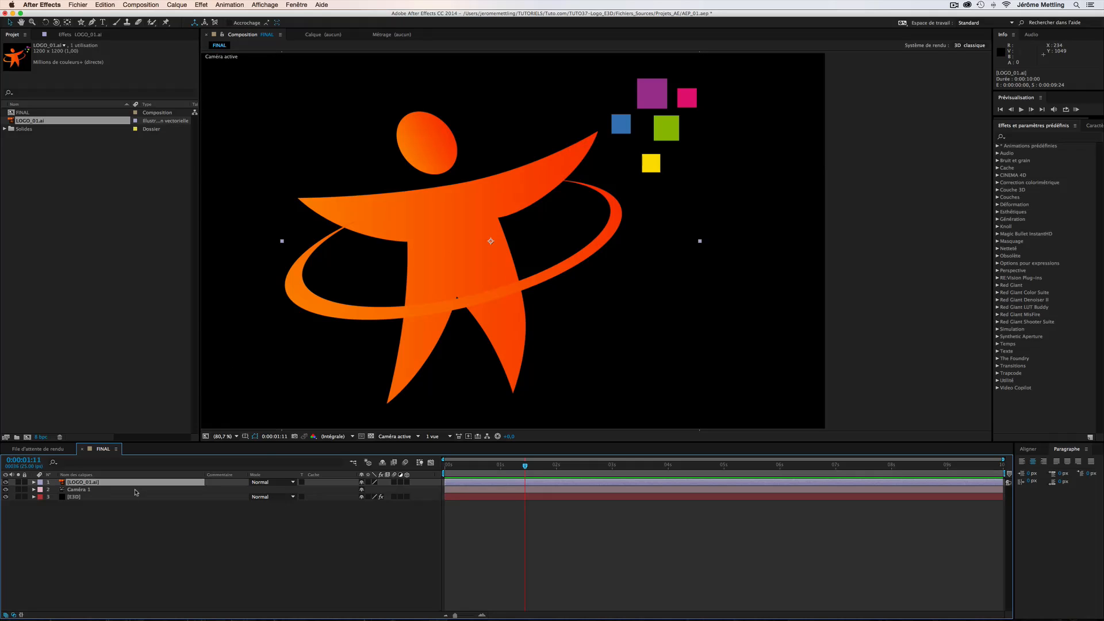
key("s")
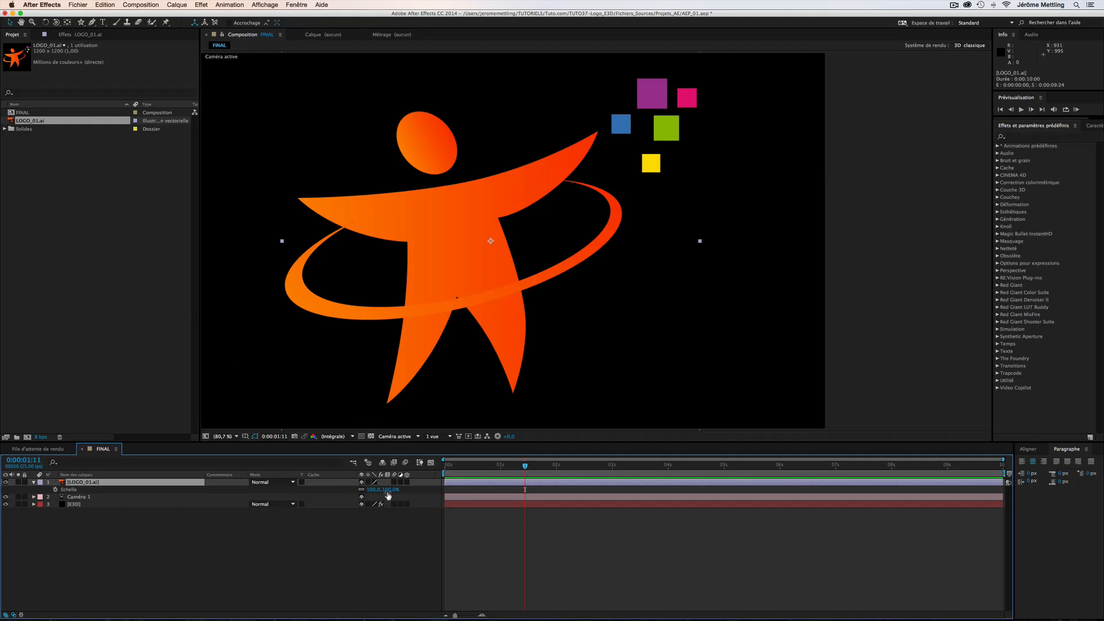
left_click_drag(386, 490, 685, 485)
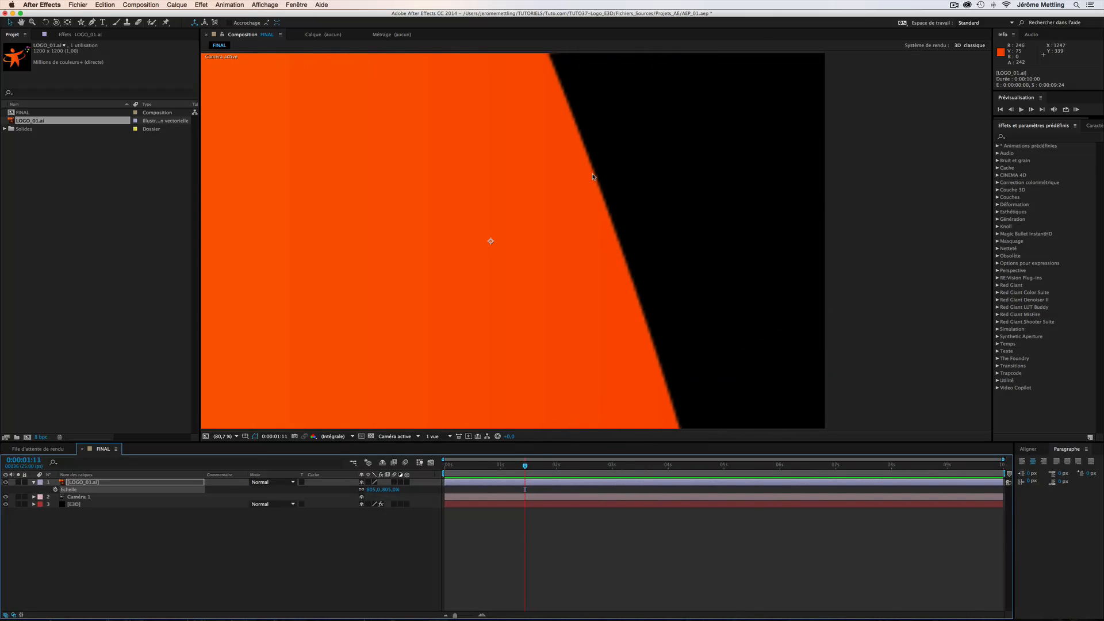
left_click(390, 490)
type("100")
key("Return")
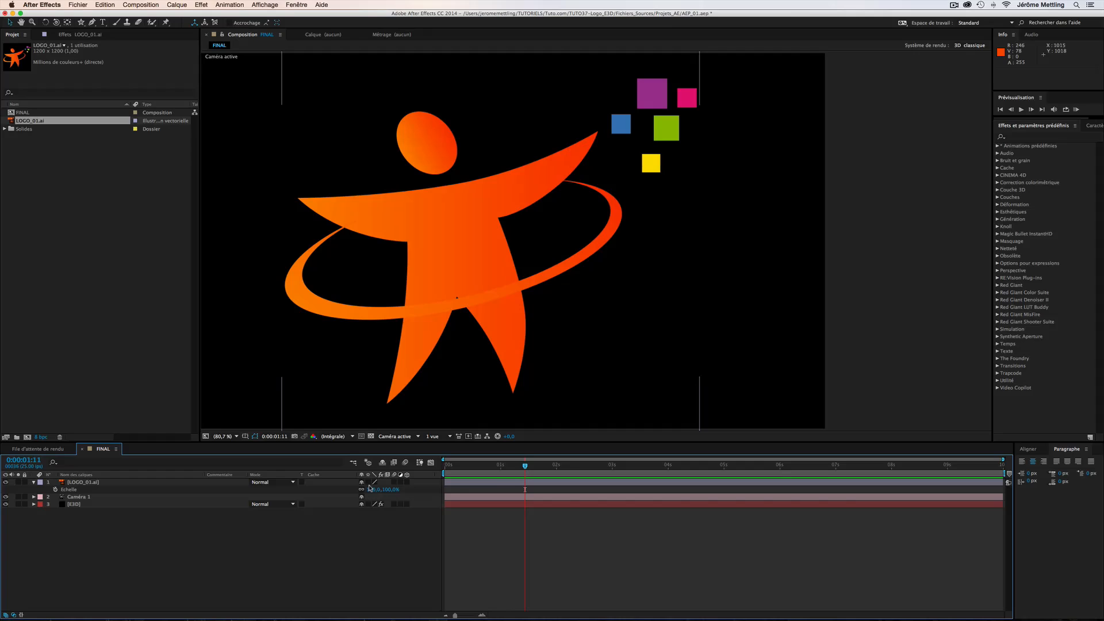
Turn on continuous rasterization for the LOGO_01.ai layer, test it strongly enlarged, and reset its scale to 100%
left_click(369, 486)
left_click_drag(372, 489, 900, 490)
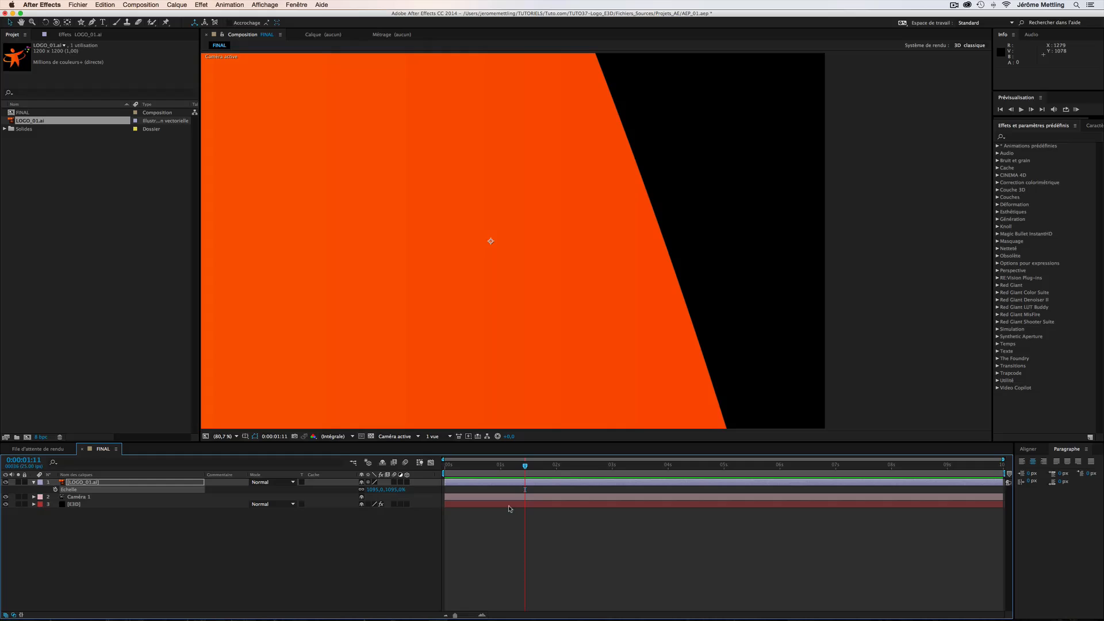
left_click(373, 490)
type("10")
key("Return")
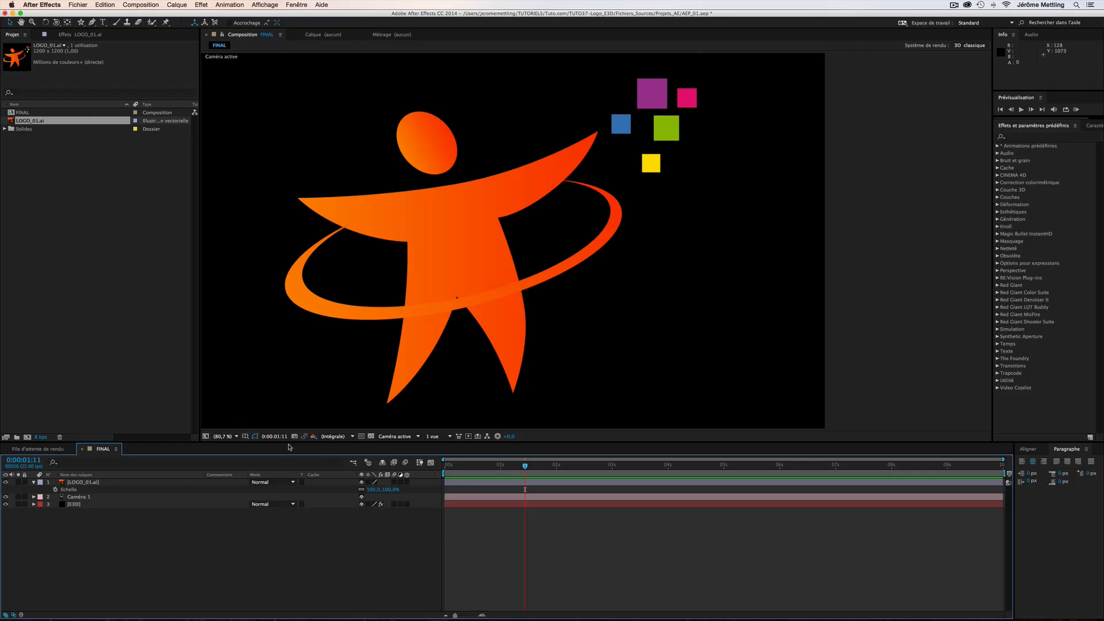
Select the LOGO_01.ai layer and collapse its displayed scale property
left_click(237, 437)
left_click(242, 451)
left_click(86, 484)
left_click(33, 483)
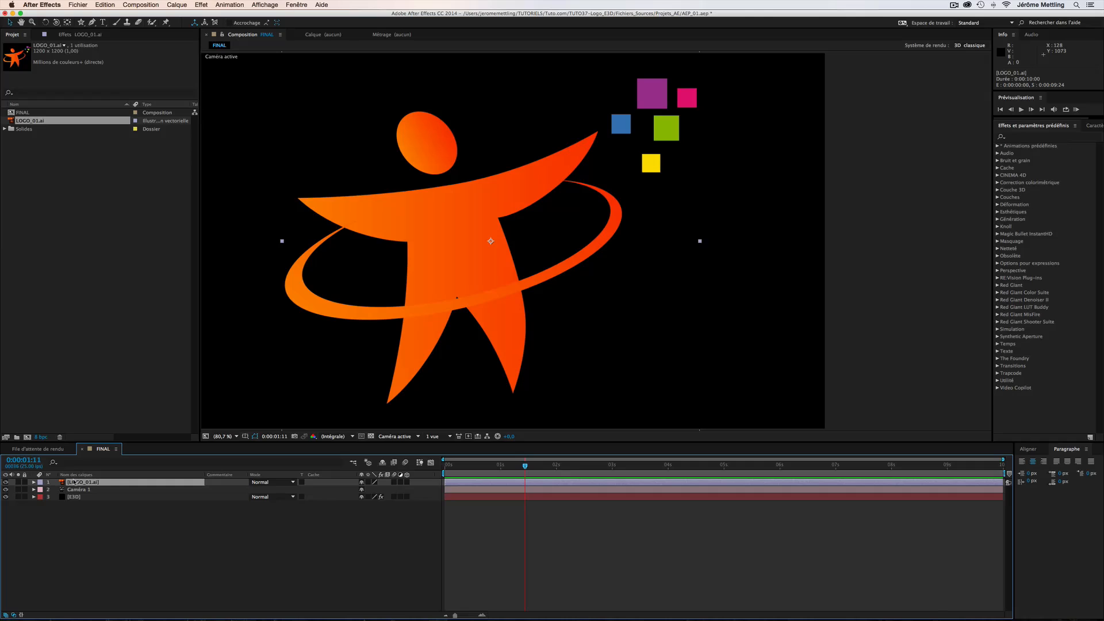
Switch to Finder, open LOGO_01.ai from the LOGO_01 folder with Adobe Illustrator CC 2014, and dismiss the new-features window
key("super+Tab")
double_click(329, 240)
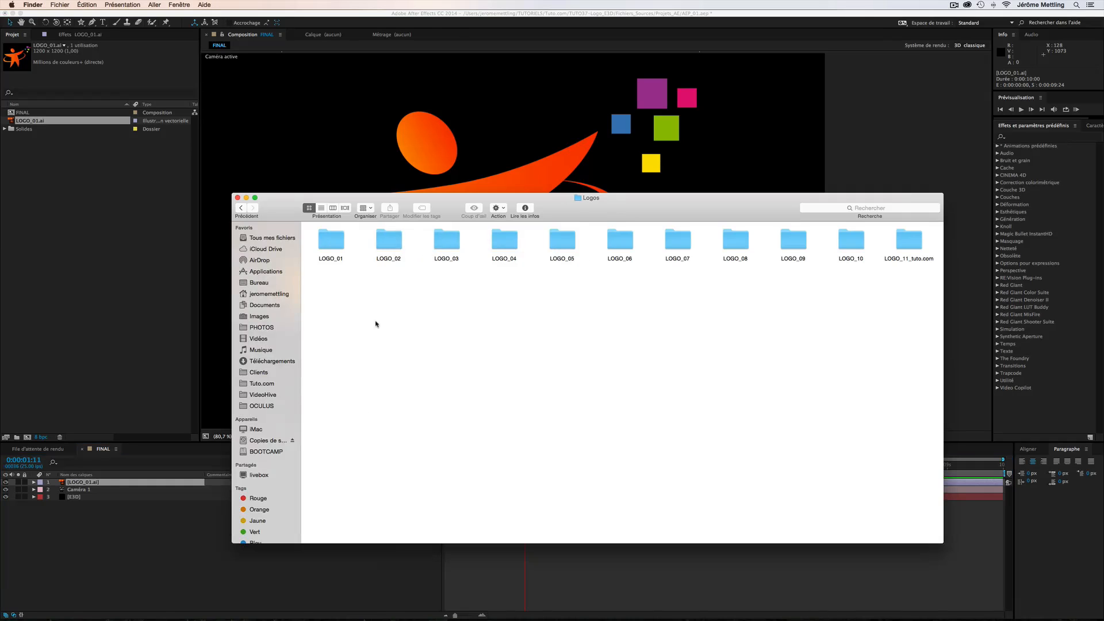
double_click(330, 240)
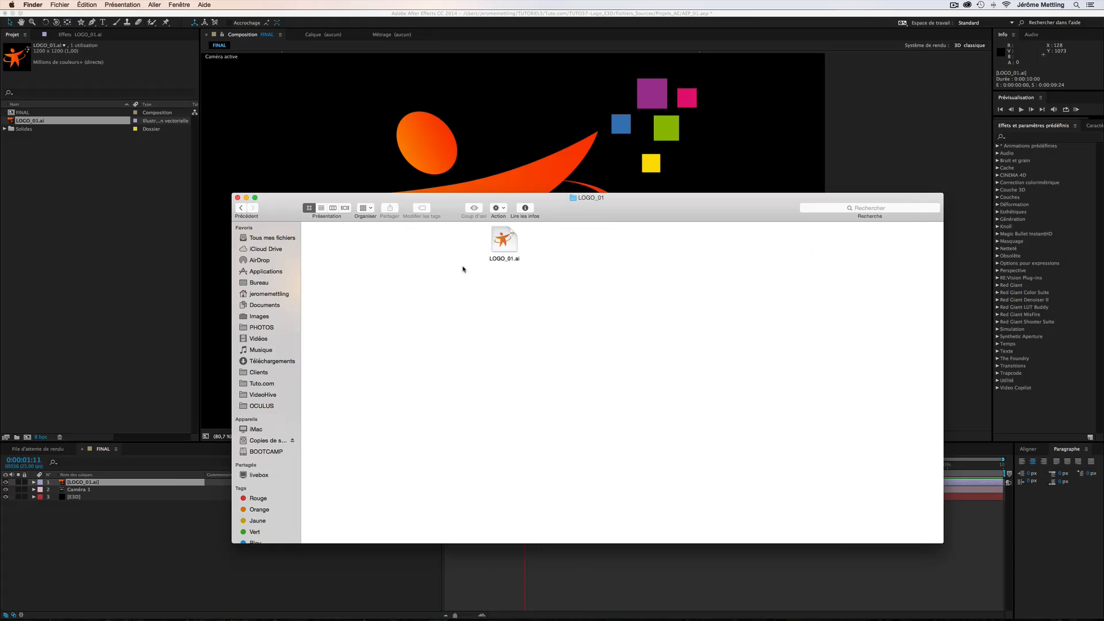
right_click(514, 249)
mouse_move(570, 258)
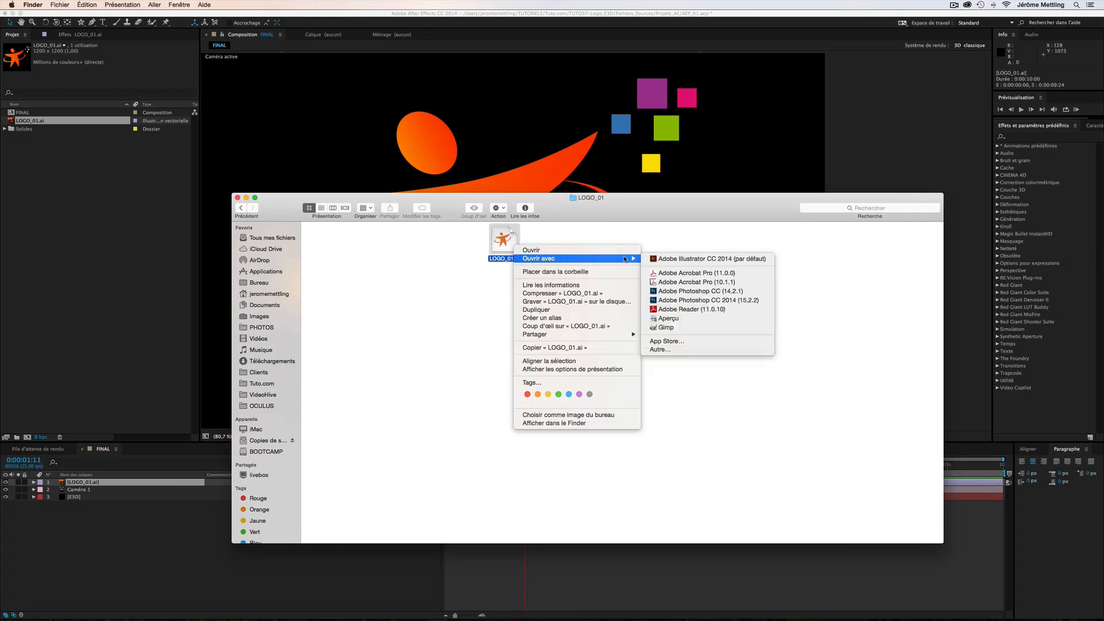
left_click(678, 259)
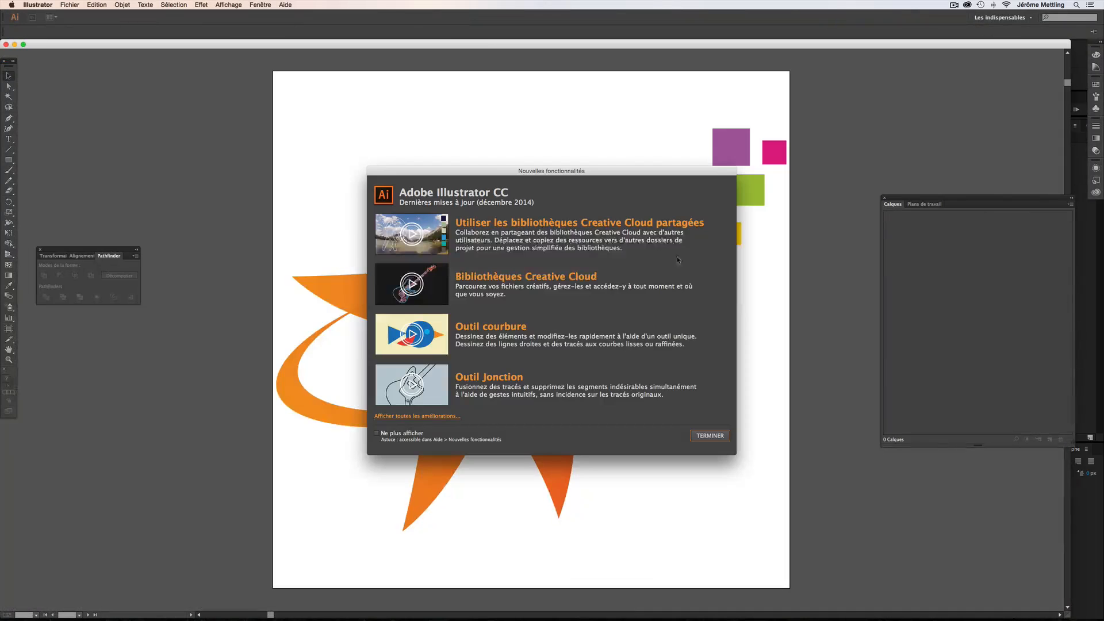
left_click(711, 435)
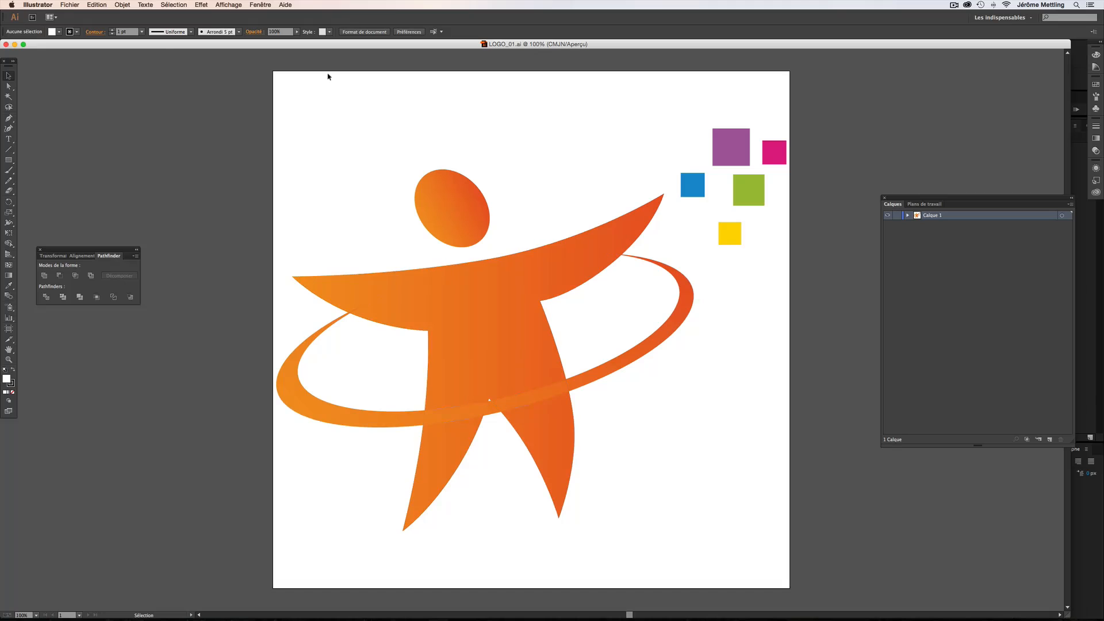
Create a new 1920 x 1080 px document named LOGO_01_Texture
left_click(74, 3)
left_click(75, 16)
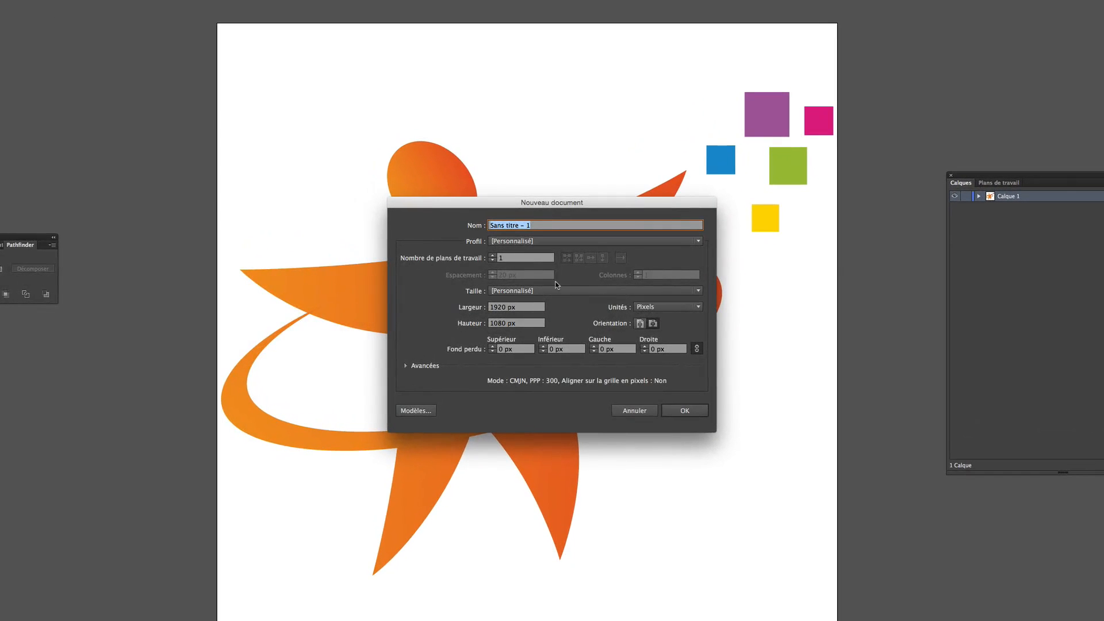
type("LOGO_01_Texture")
left_click(492, 308)
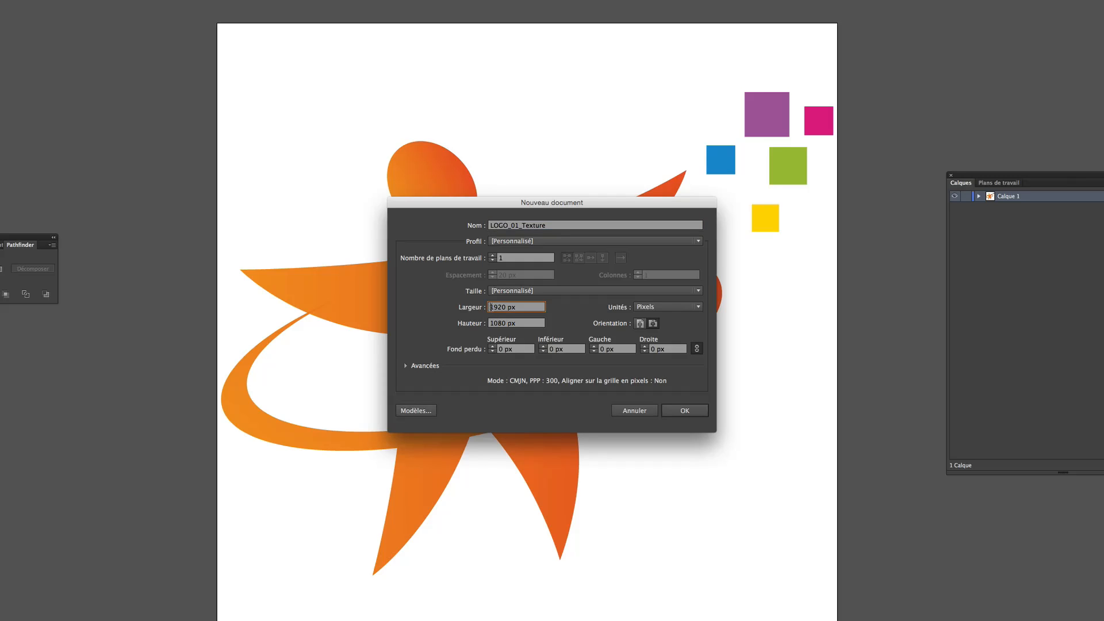
left_click(505, 324)
double_click(505, 324)
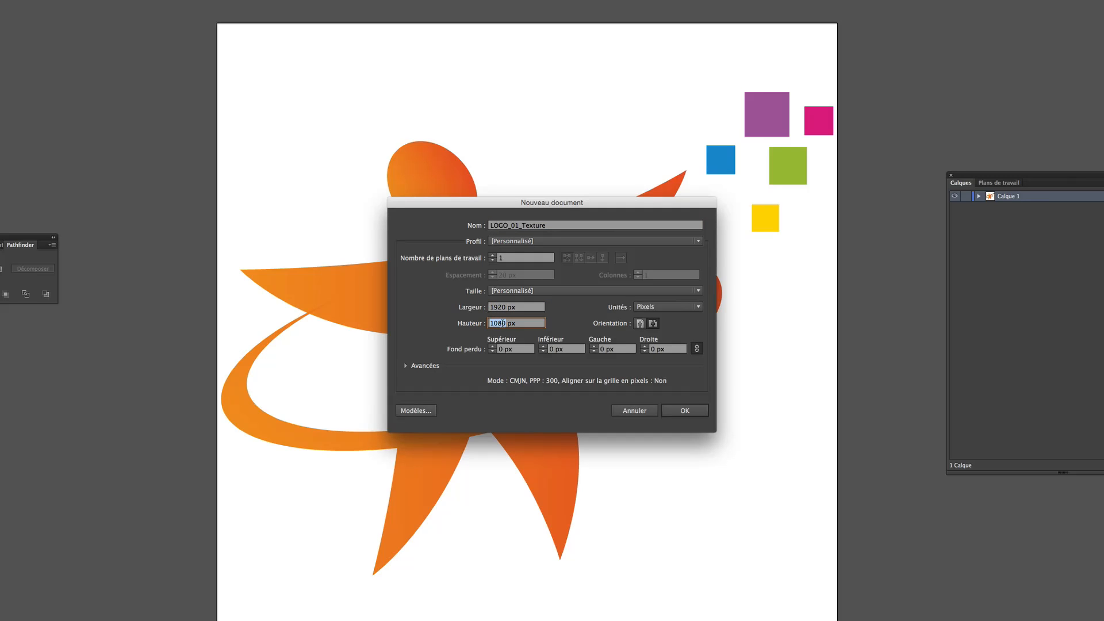
left_click(504, 307)
left_click(689, 411)
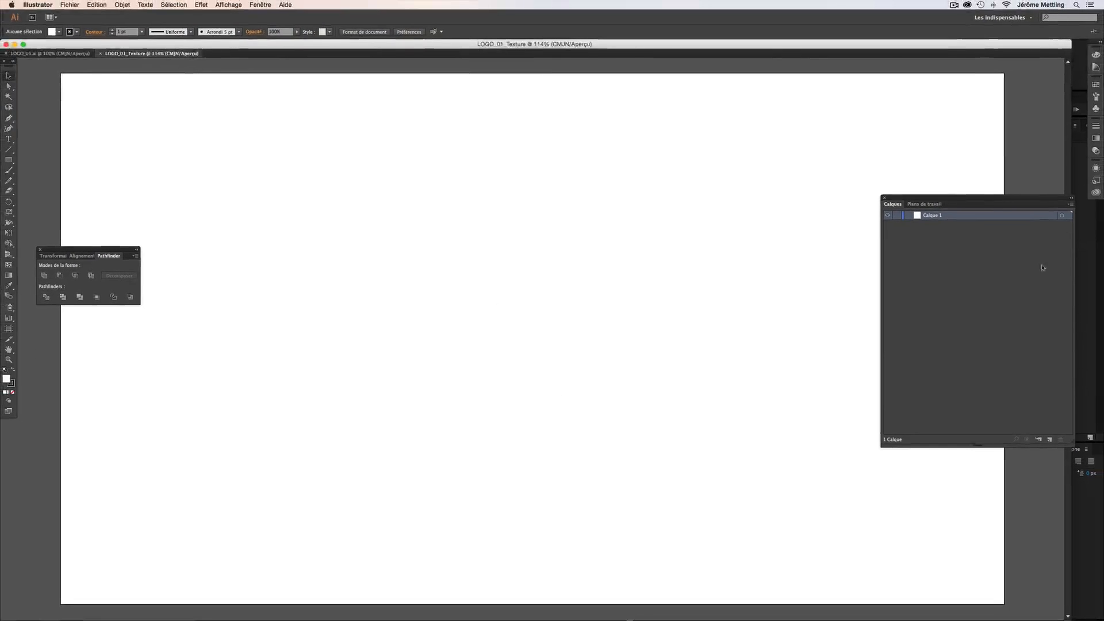
Select all the artwork on Calque 1 of LOGO_01.ai and copy it
left_click(51, 54)
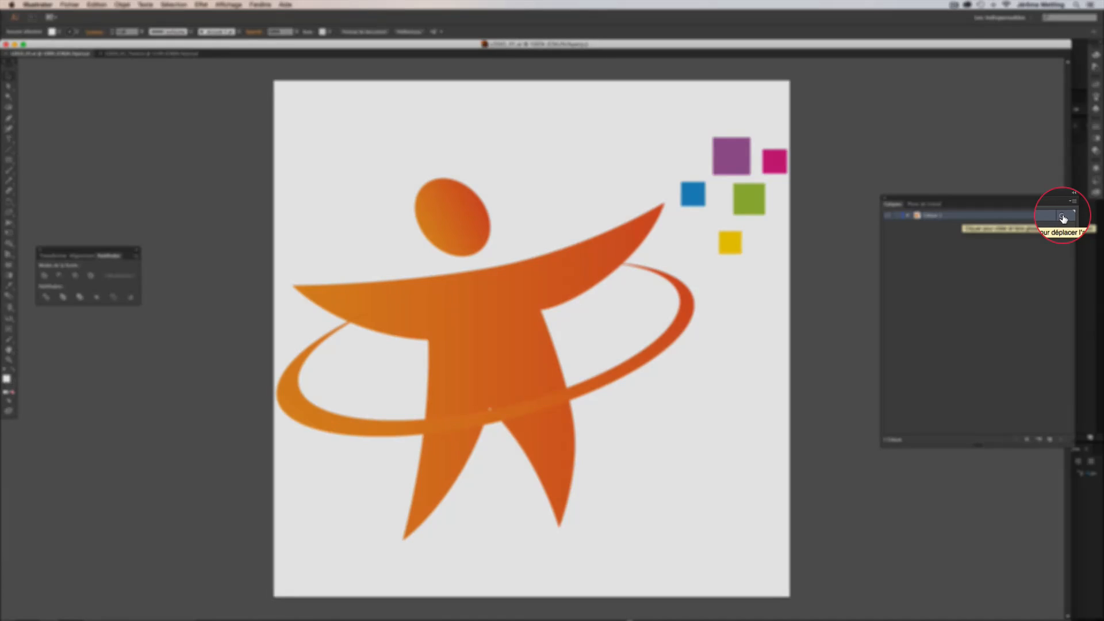
left_click(1062, 218)
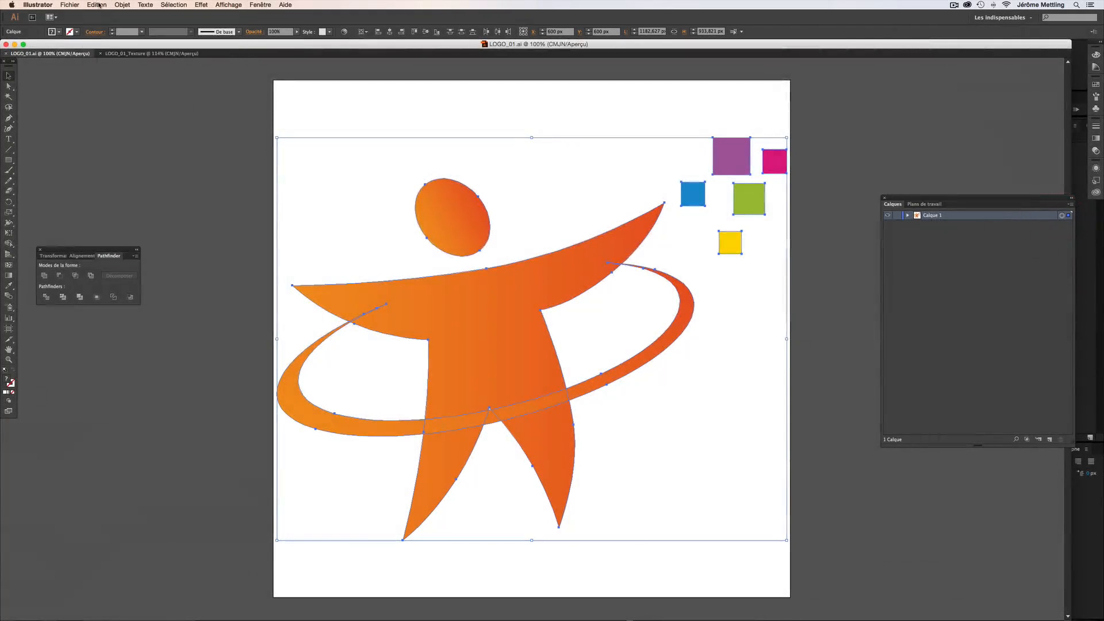
left_click(100, 5)
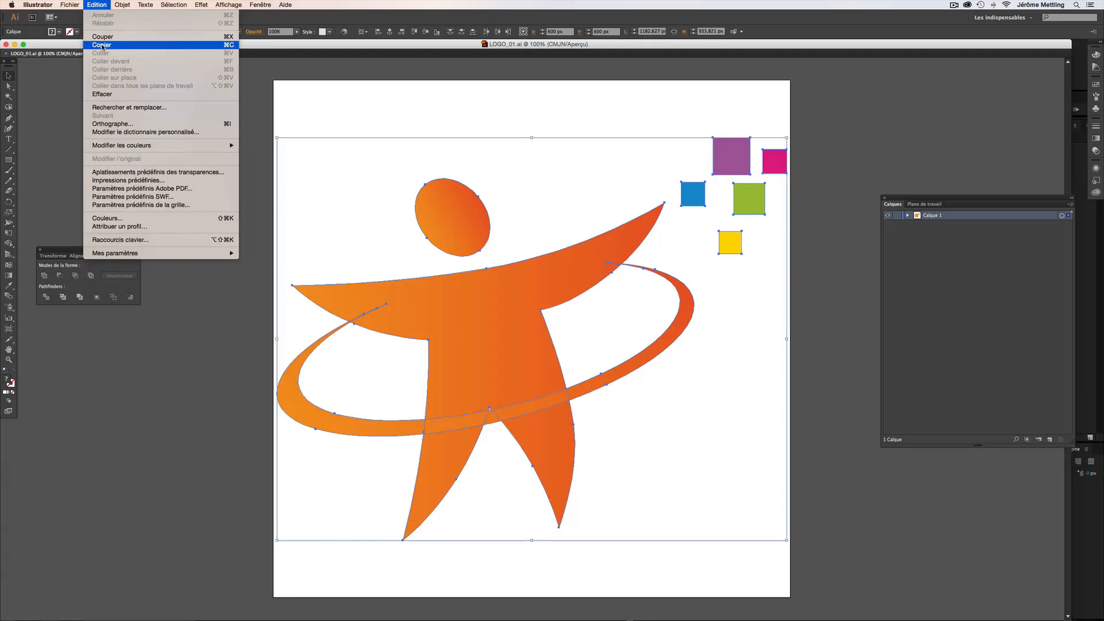
left_click(101, 45)
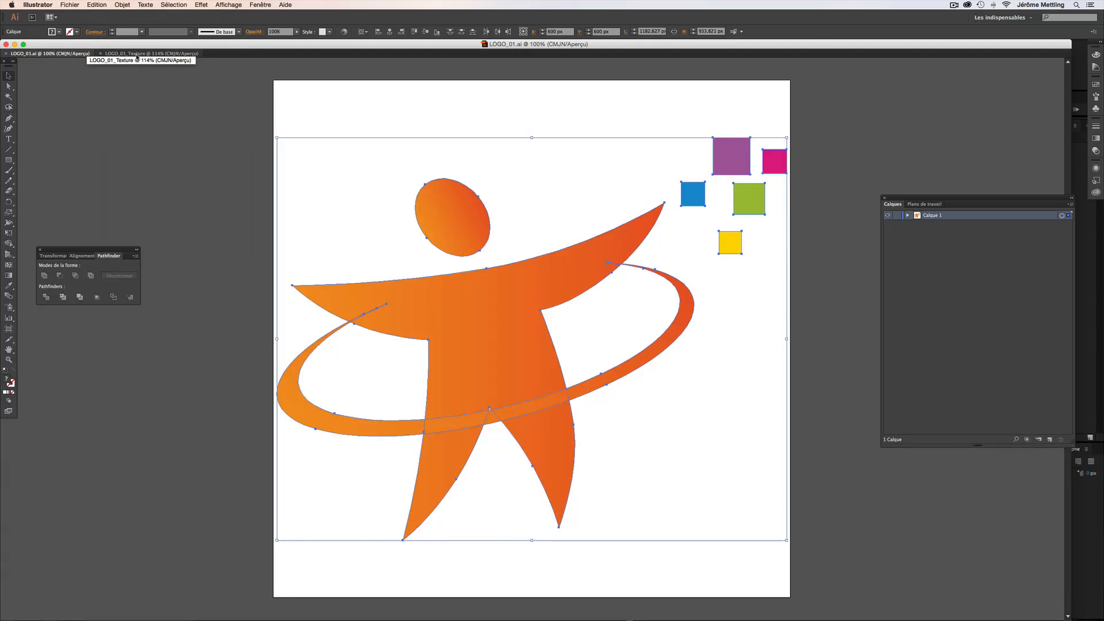
Paste the copied logo artwork into the LOGO_01_Texture document
left_click(137, 53)
left_click(98, 5)
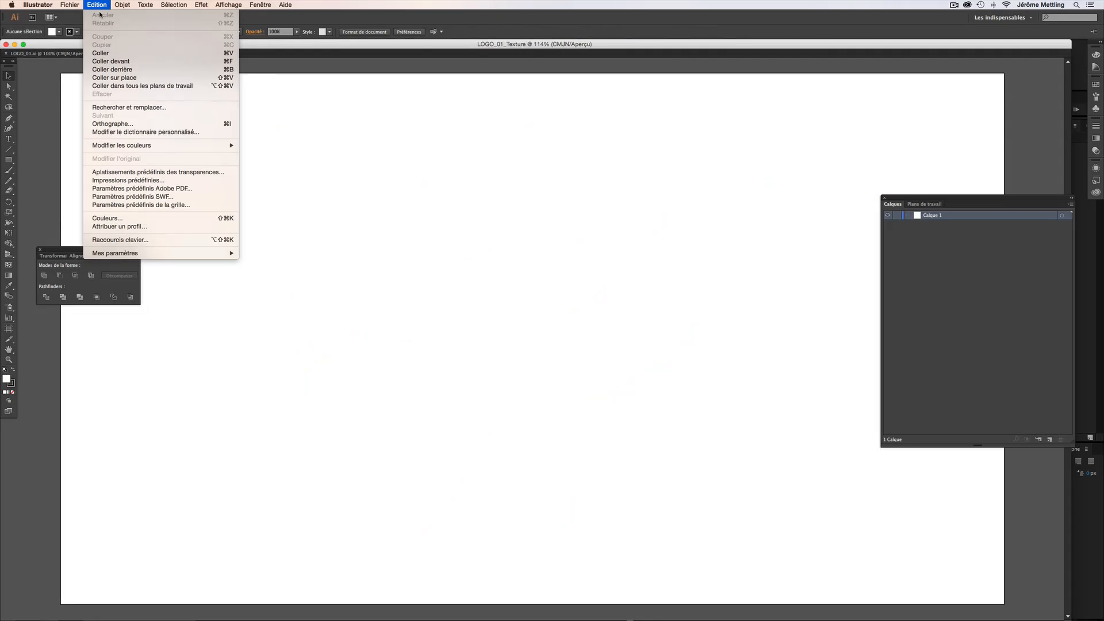
left_click(102, 53)
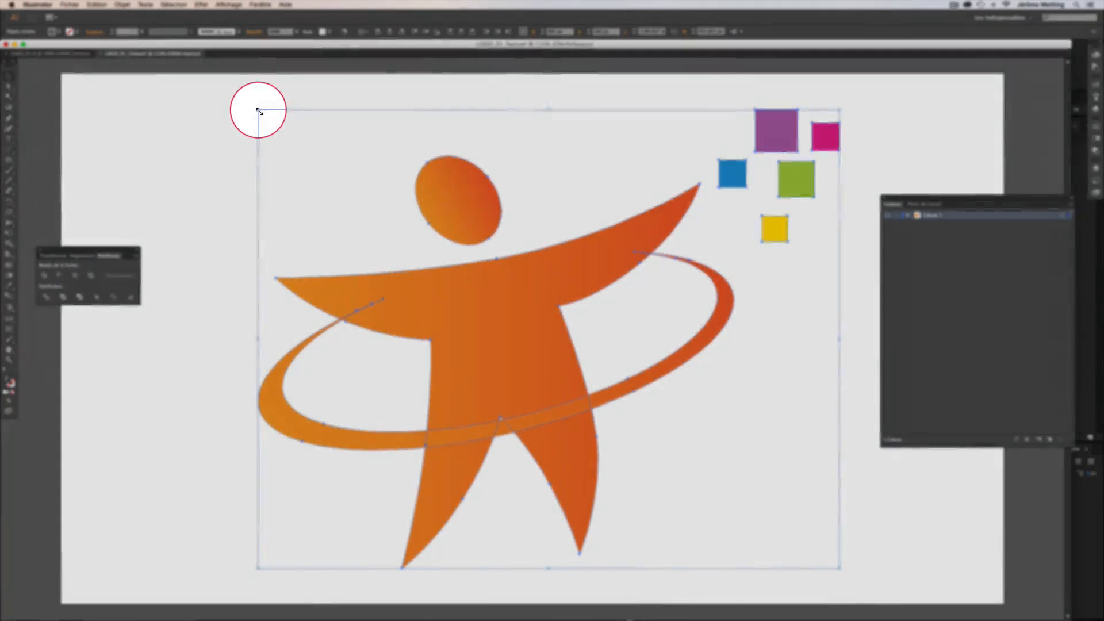
Enlarge the pasted logo proportionally to about 1349 x 1065 px so that it nearly fills the artboard height
mouse_move(258, 109)
left_mouse_down()
mouse_move(219, 82)
mouse_move(270, 125)
mouse_move(111, 148)
left_mouse_up()
left_click(8, 107)
key("super+z")
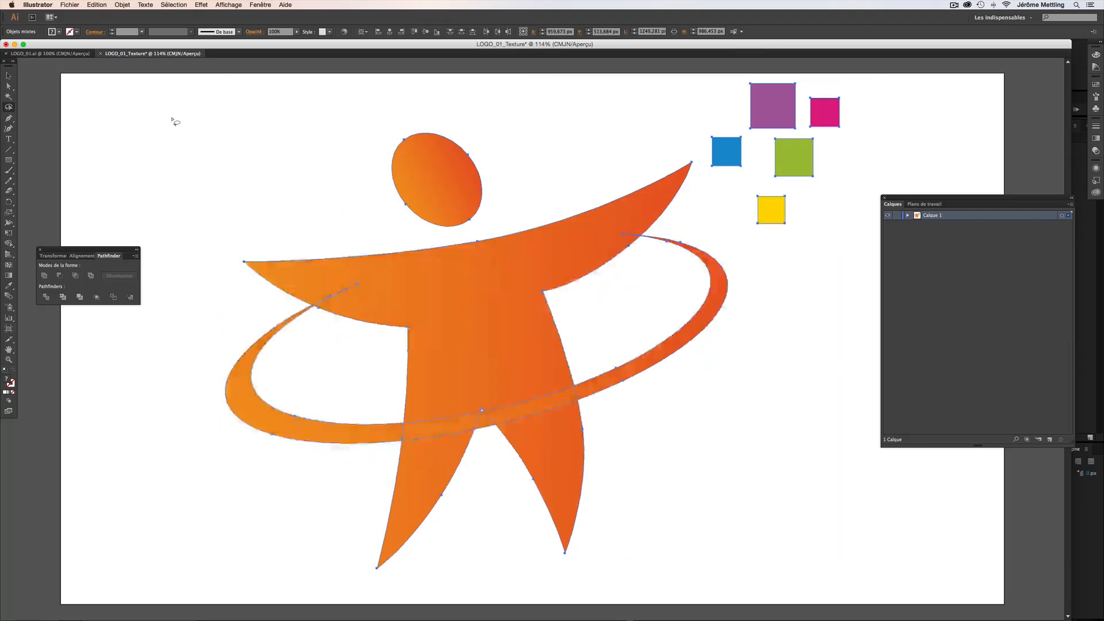
key("v")
left_click_drag(225, 84, 216, 76)
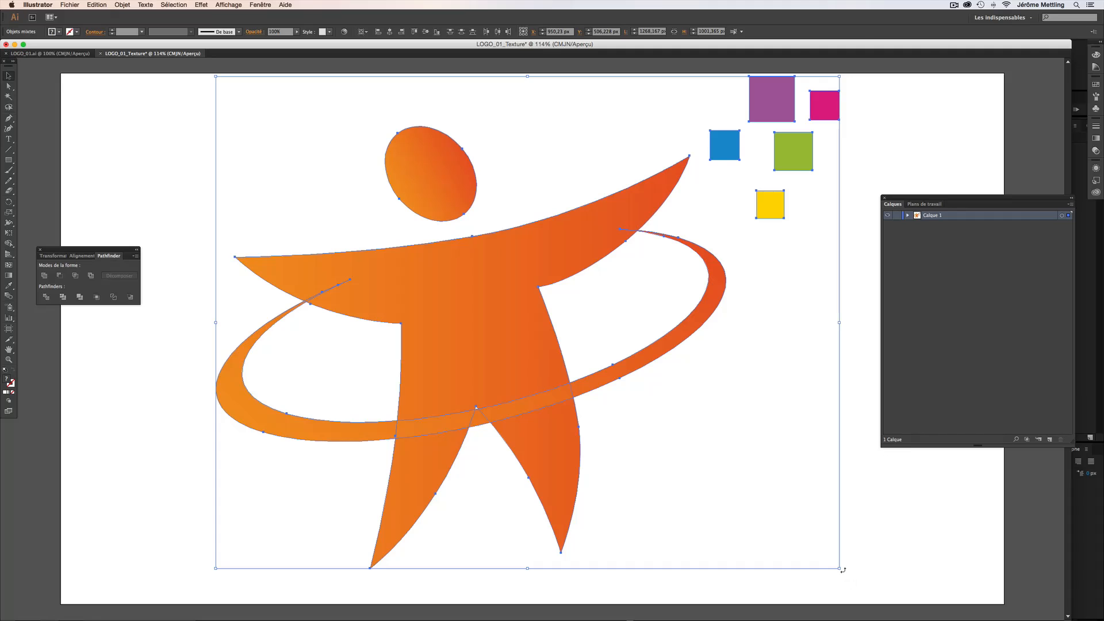
left_click_drag(839, 568, 880, 605)
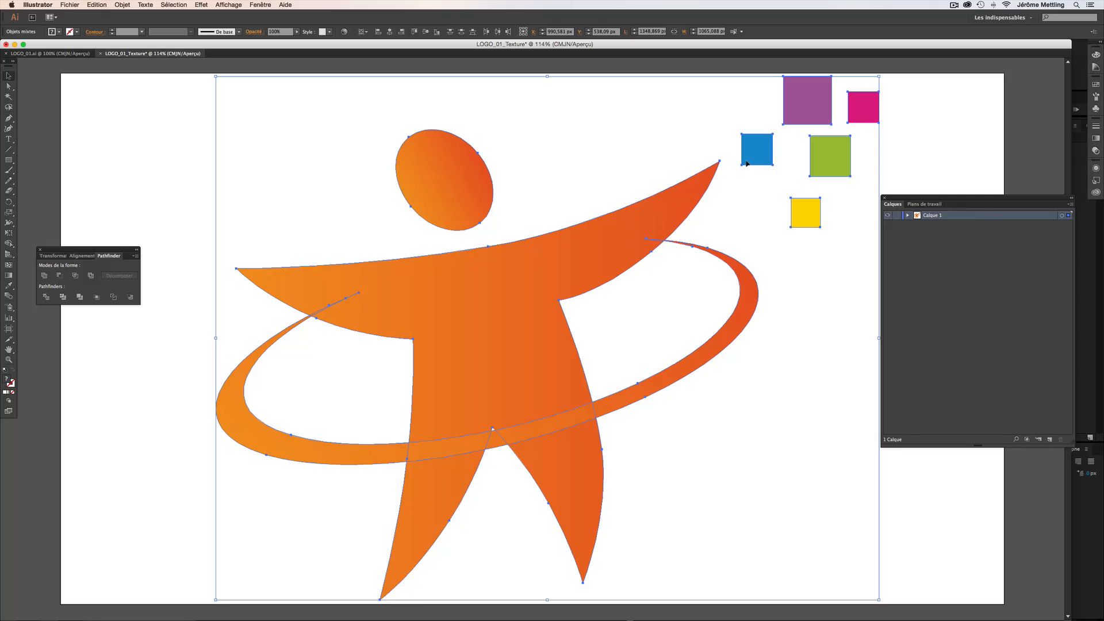
Set the selected logo's X position to 960 px
left_click(555, 33)
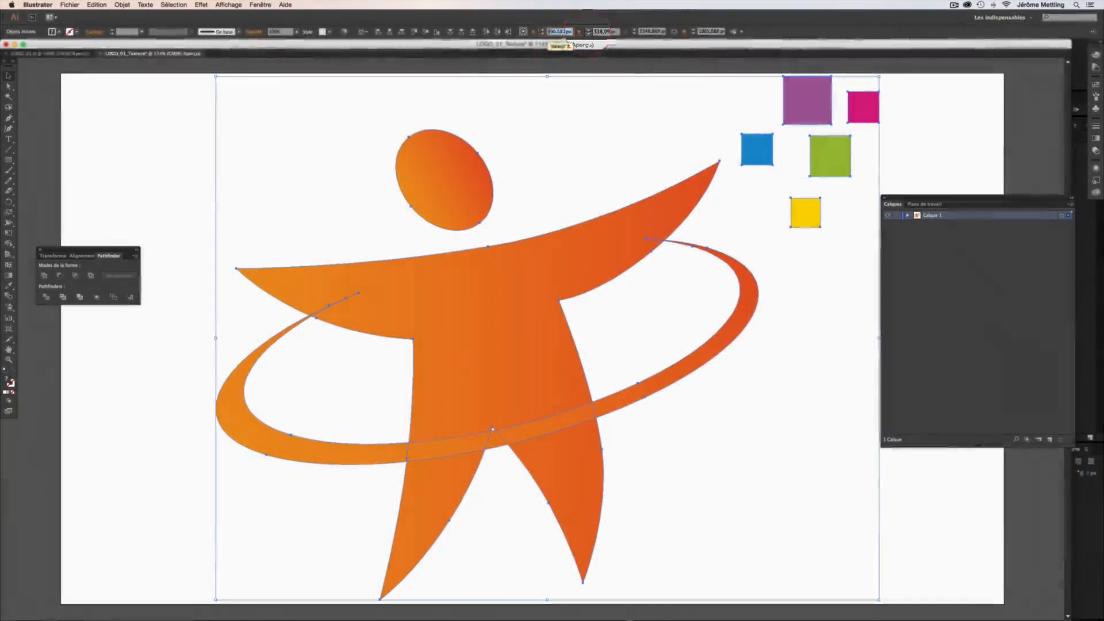
type("960")
key("Tab")
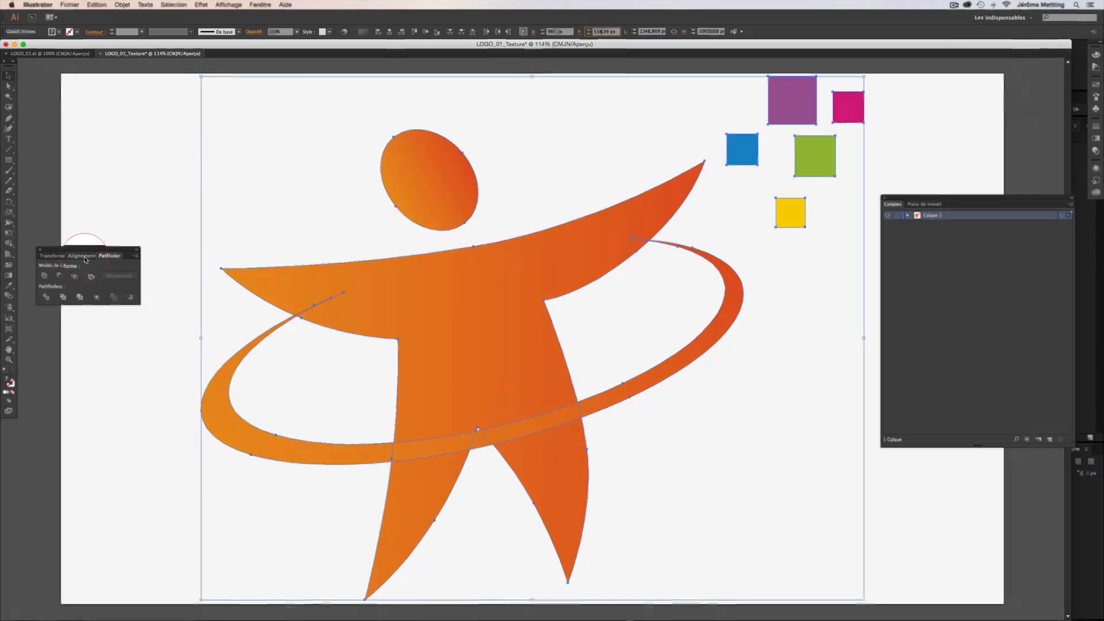
Display the object alignment options and place their floating panel beside the logo
left_click(83, 256)
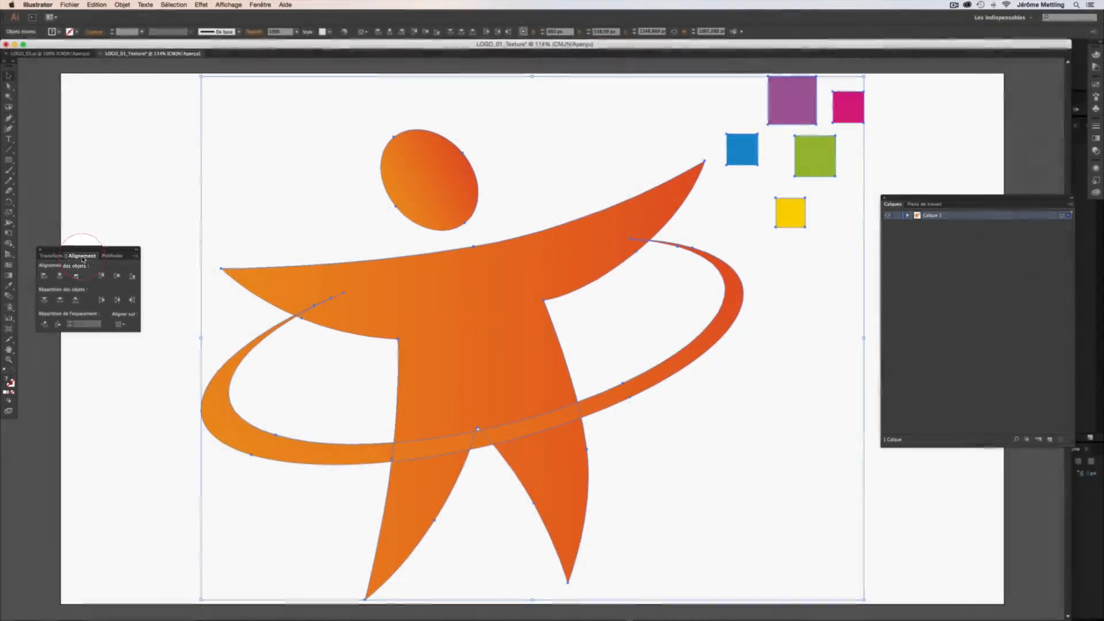
left_click_drag(85, 246, 121, 222)
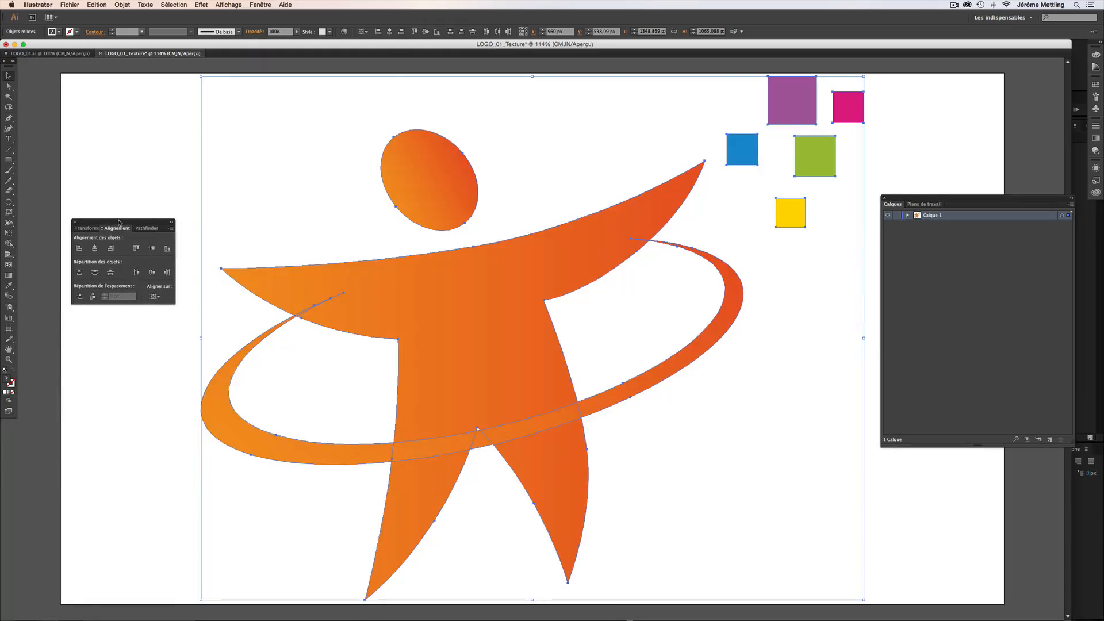
left_click(253, 6)
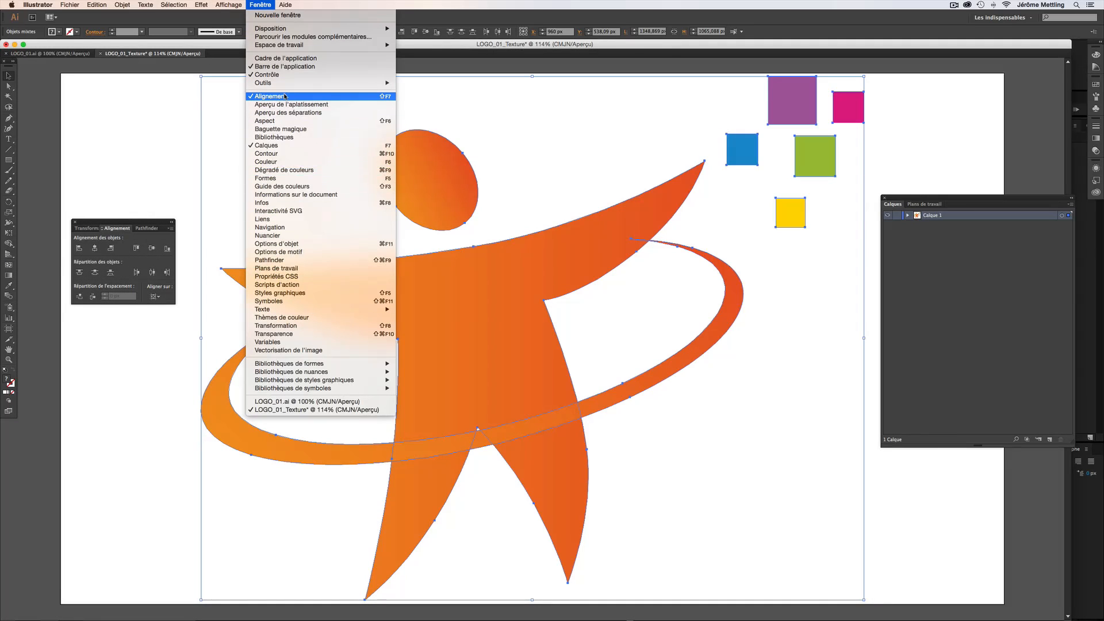
left_click(142, 229)
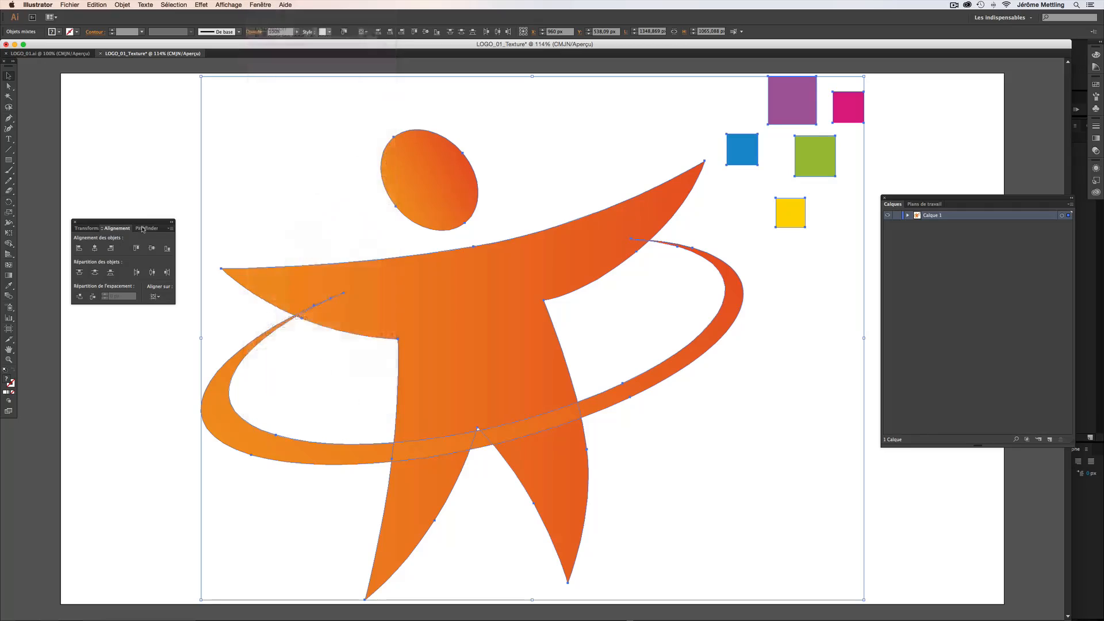
left_click(144, 229)
left_click(95, 229)
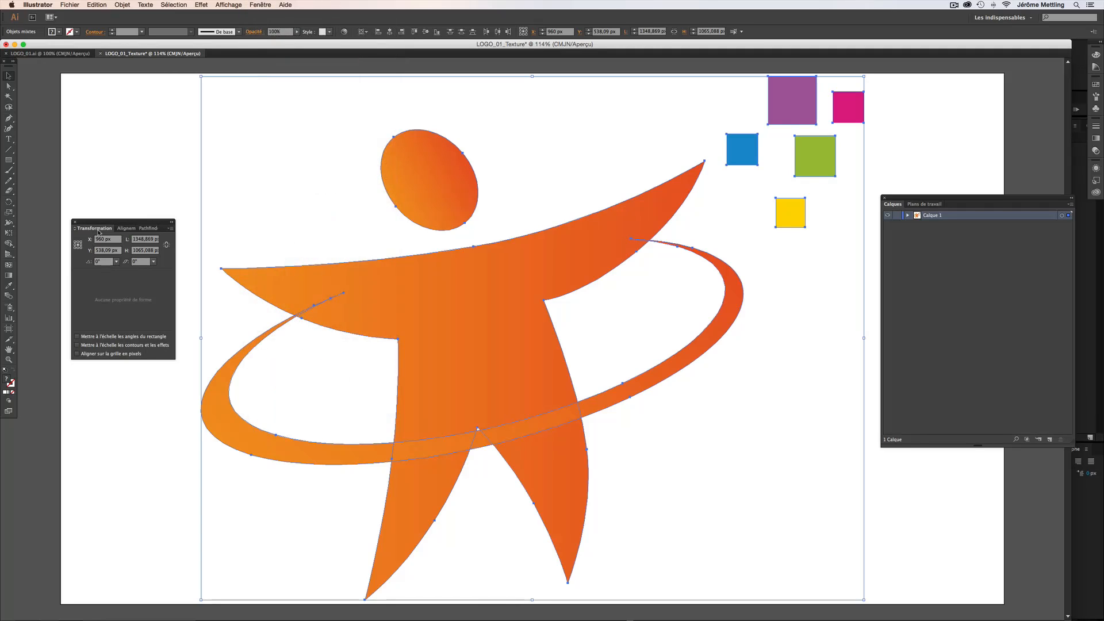
left_click(127, 229)
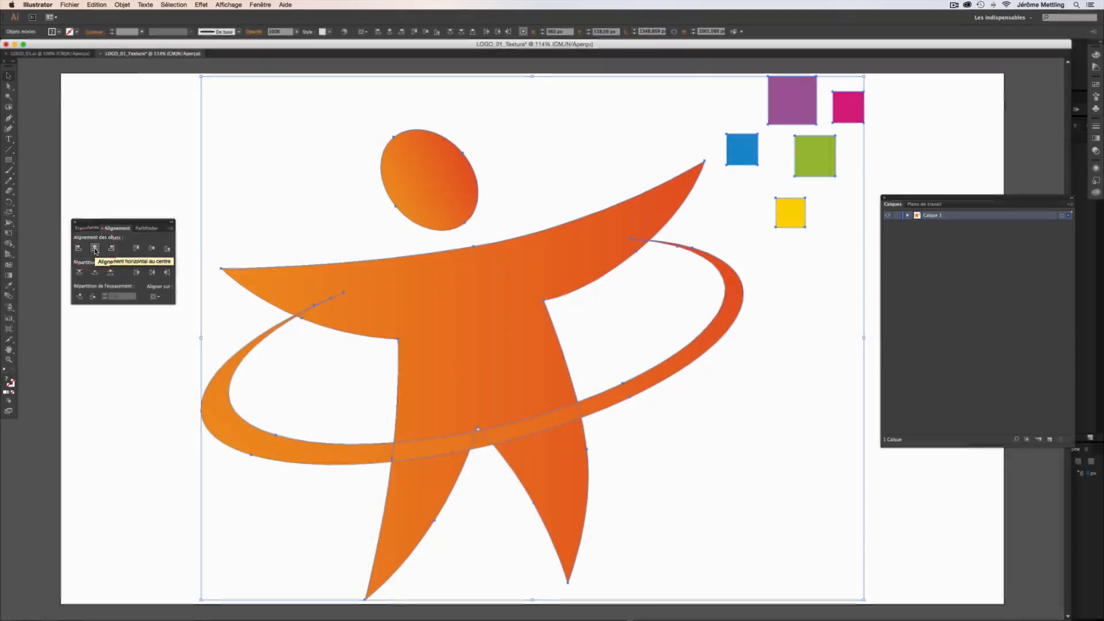
Try to align all the separate logo objects on their horizontal centres and undo it
left_click(96, 248)
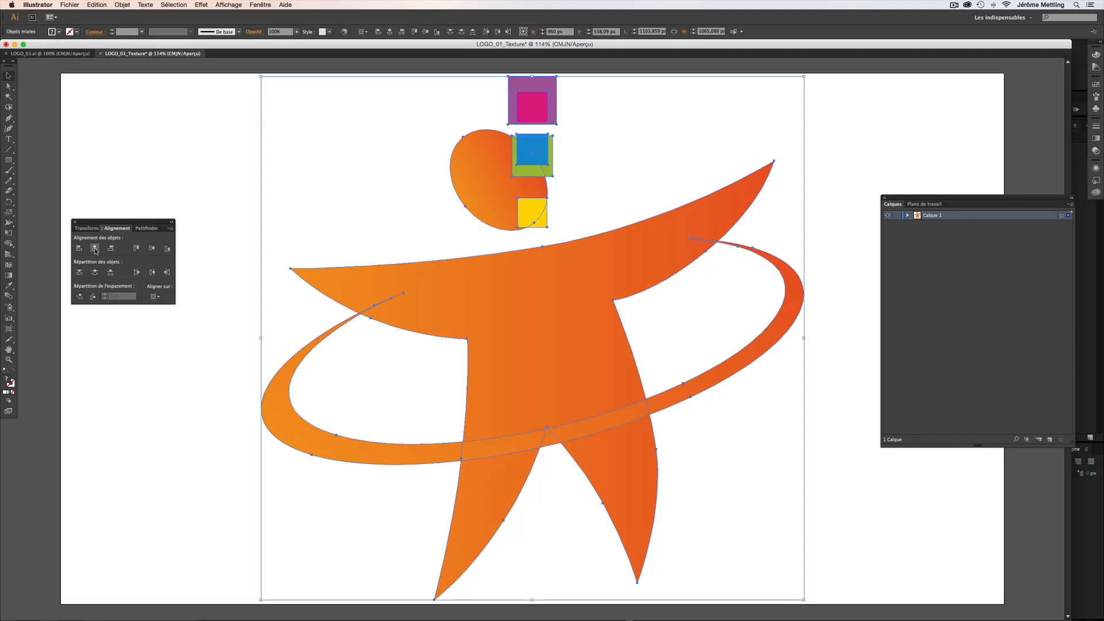
key("super+z")
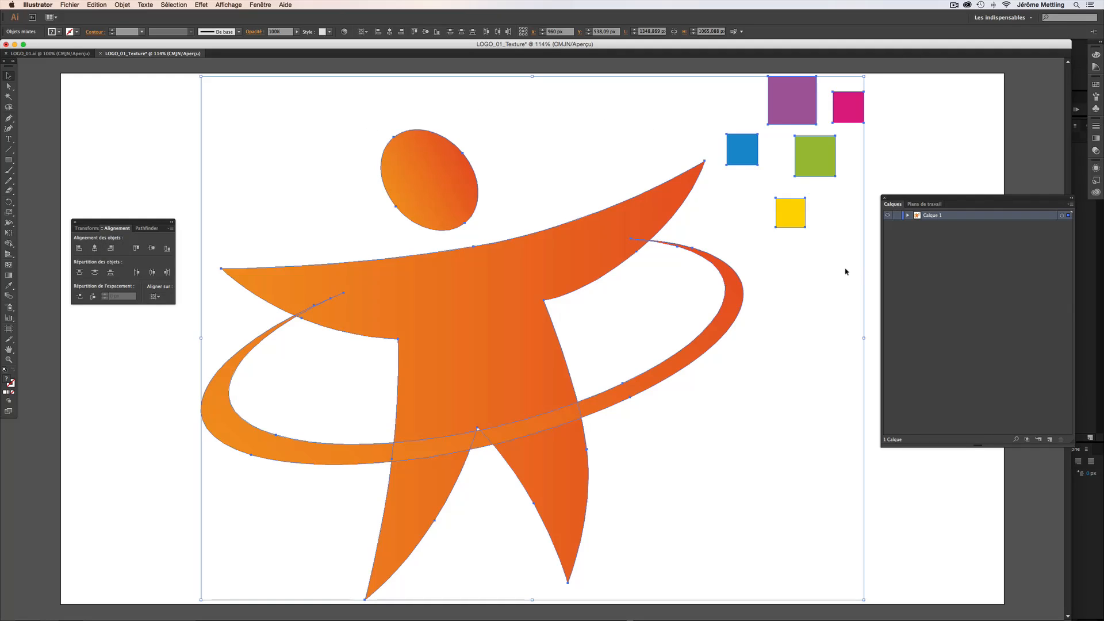
Target the whole of Calque 1 and centre its artwork horizontally and vertically on the artboard
left_click(1063, 216)
left_click(122, 5)
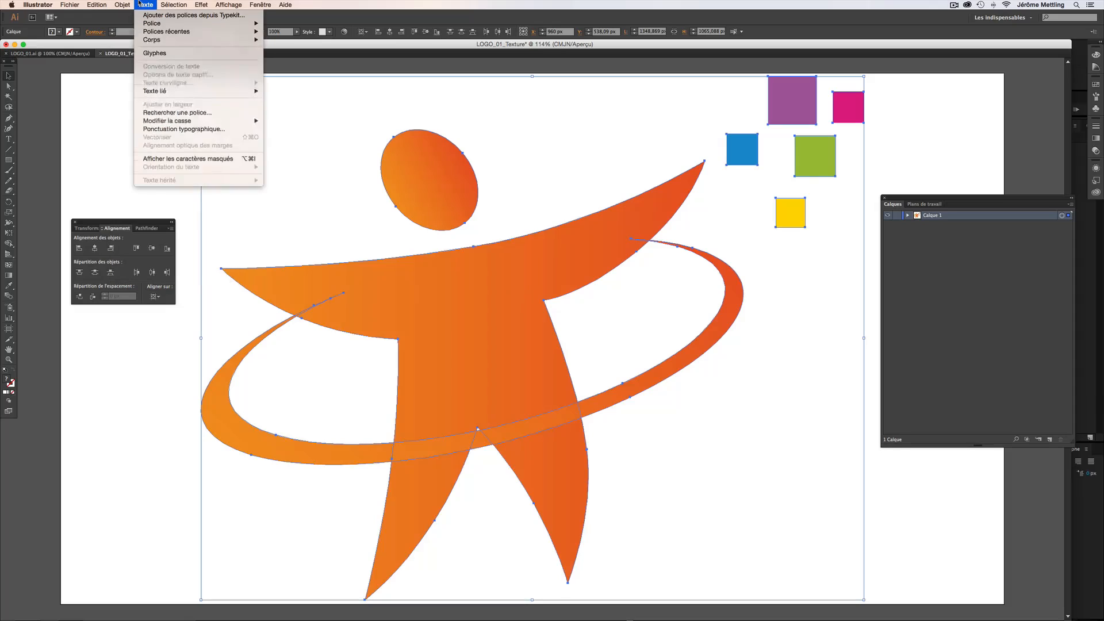
left_click(131, 36)
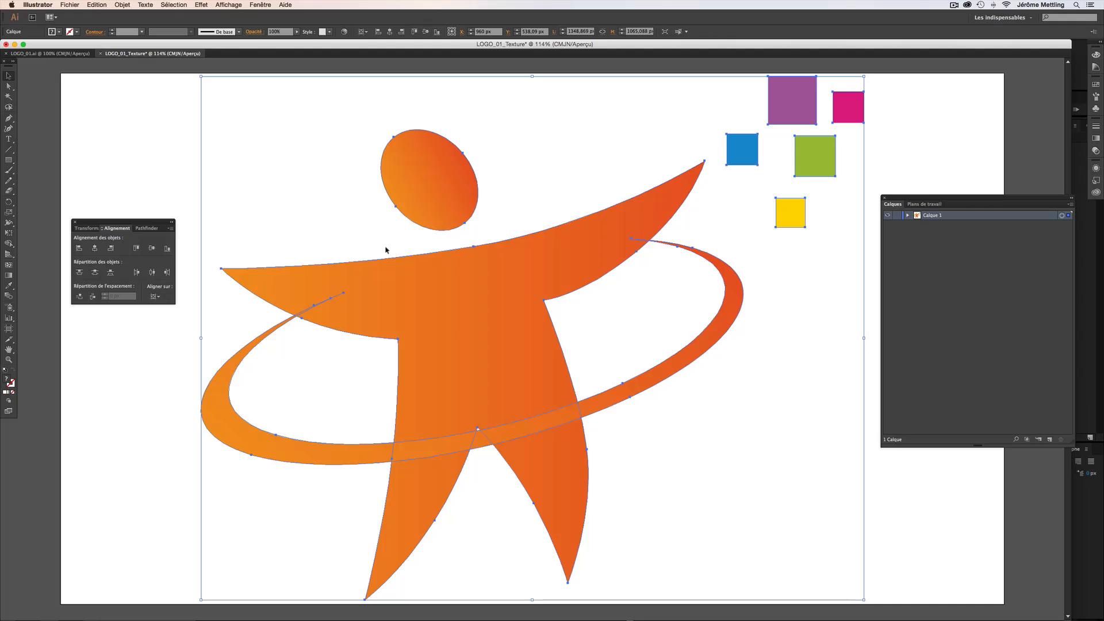
left_click(96, 250)
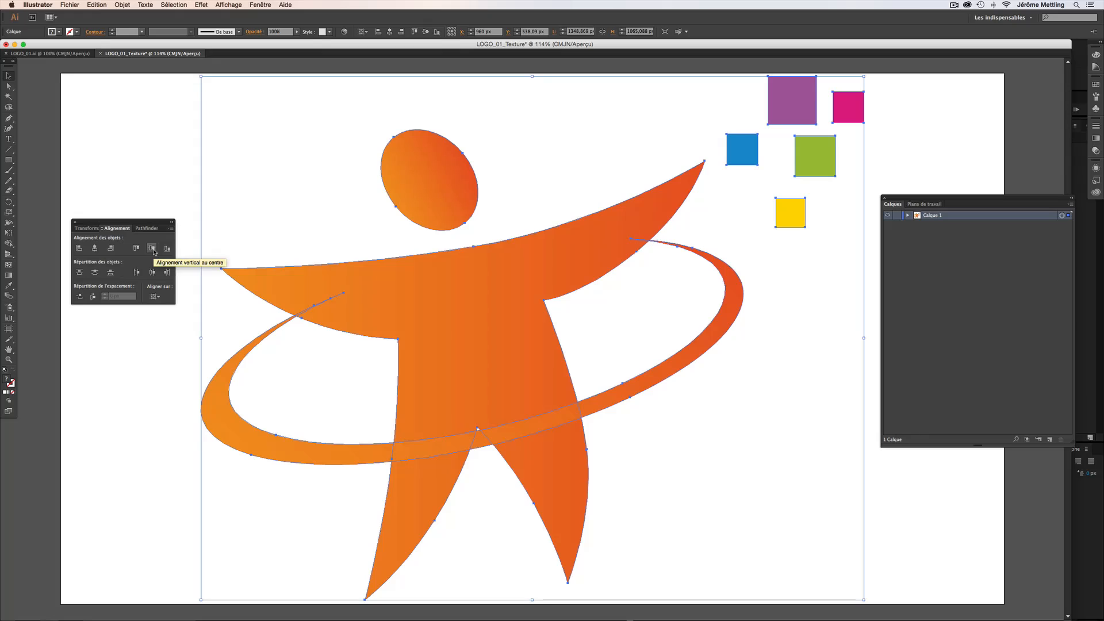
left_click(153, 250)
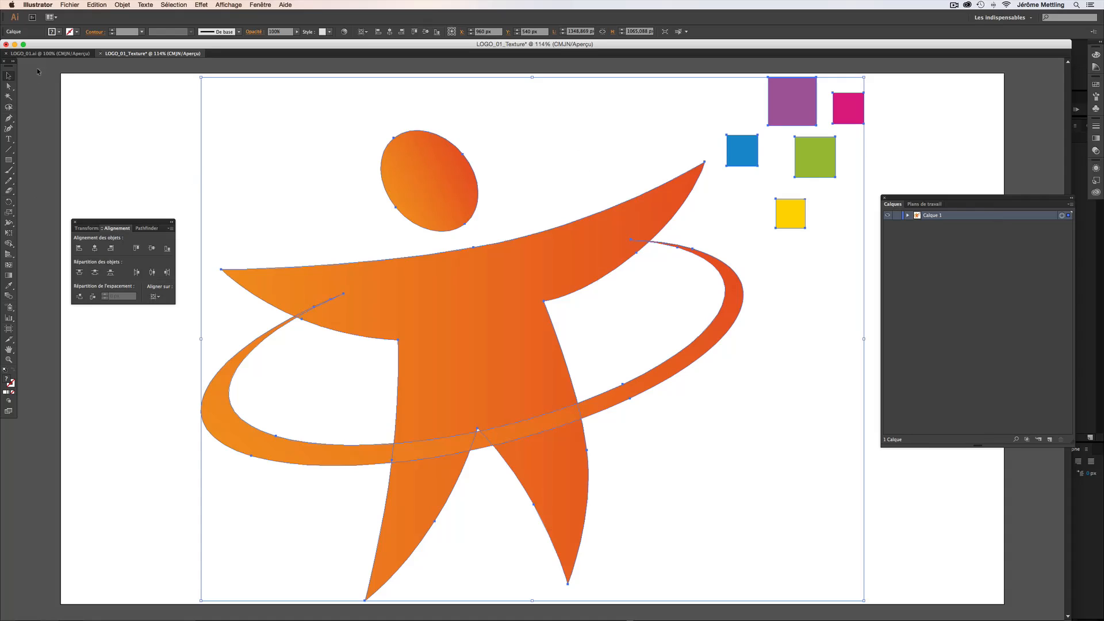
left_click(9, 161)
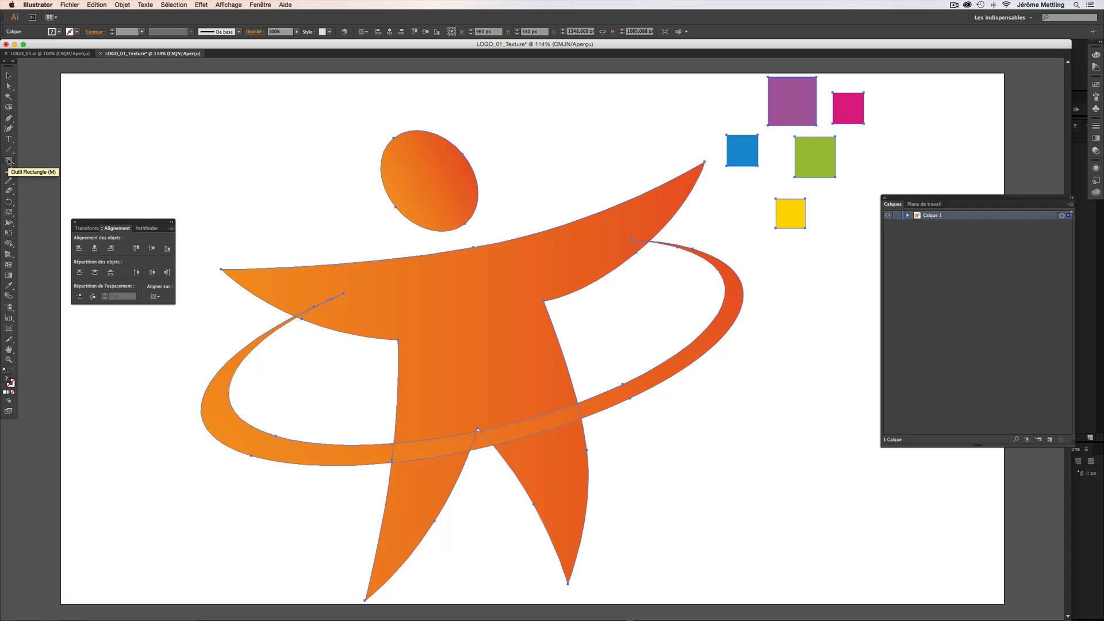
left_click(8, 76)
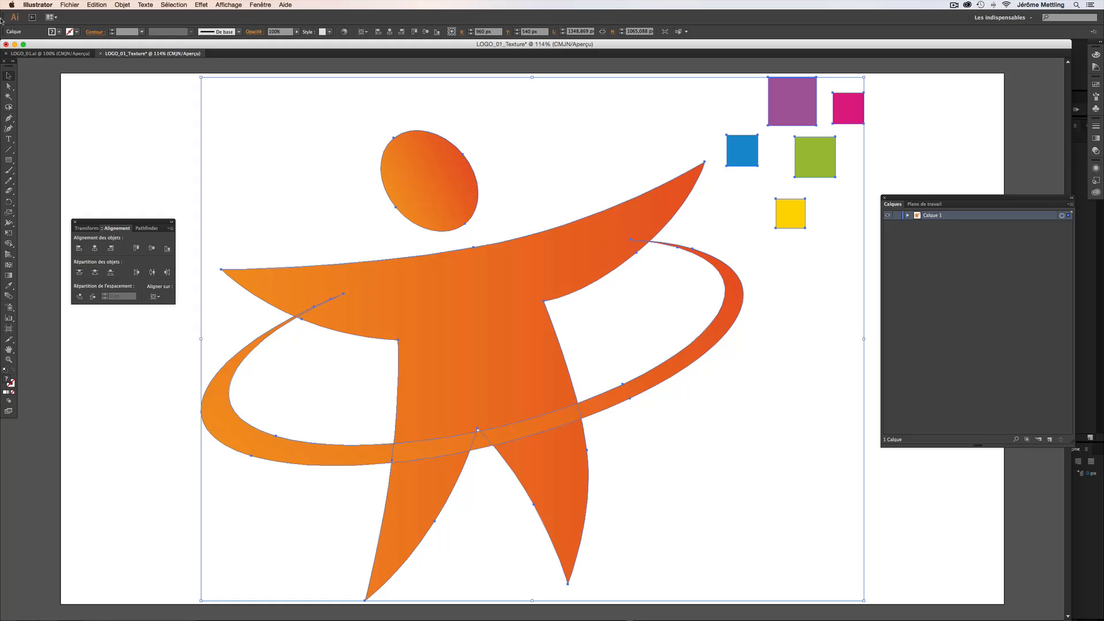
Export the artwork to the LOGO_01 folder as a JPEG named LOGO_01_Texture_ERREUR, accepting the default JPEG options
left_click(70, 4)
left_click(88, 155)
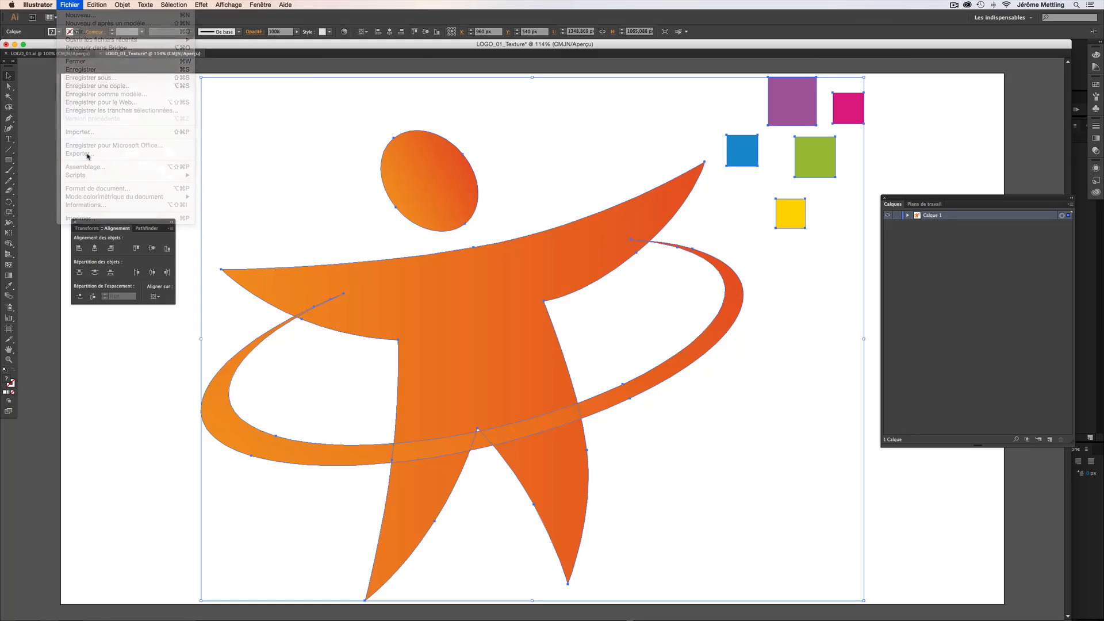
left_click(524, 336)
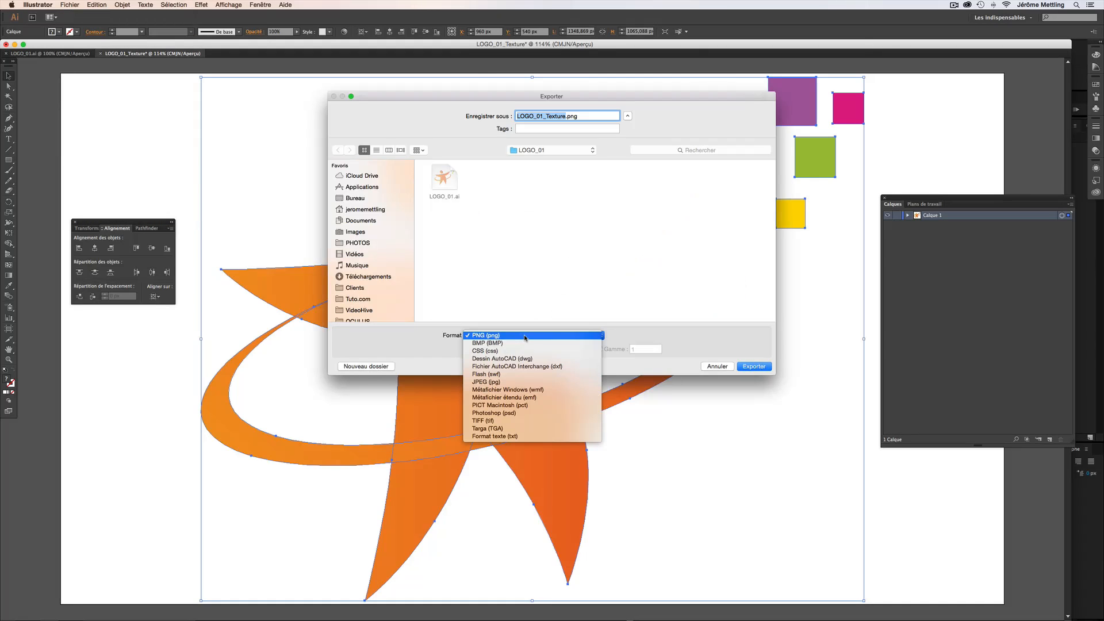
left_click(488, 382)
left_click(566, 116)
type("_")
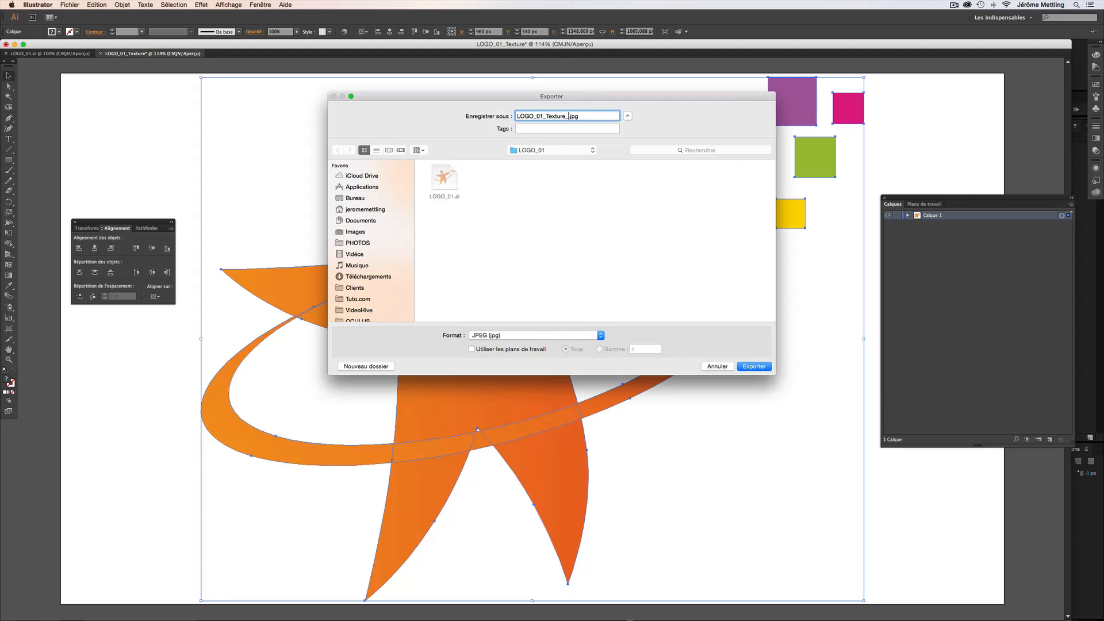
type("ERREUR")
left_click(743, 367)
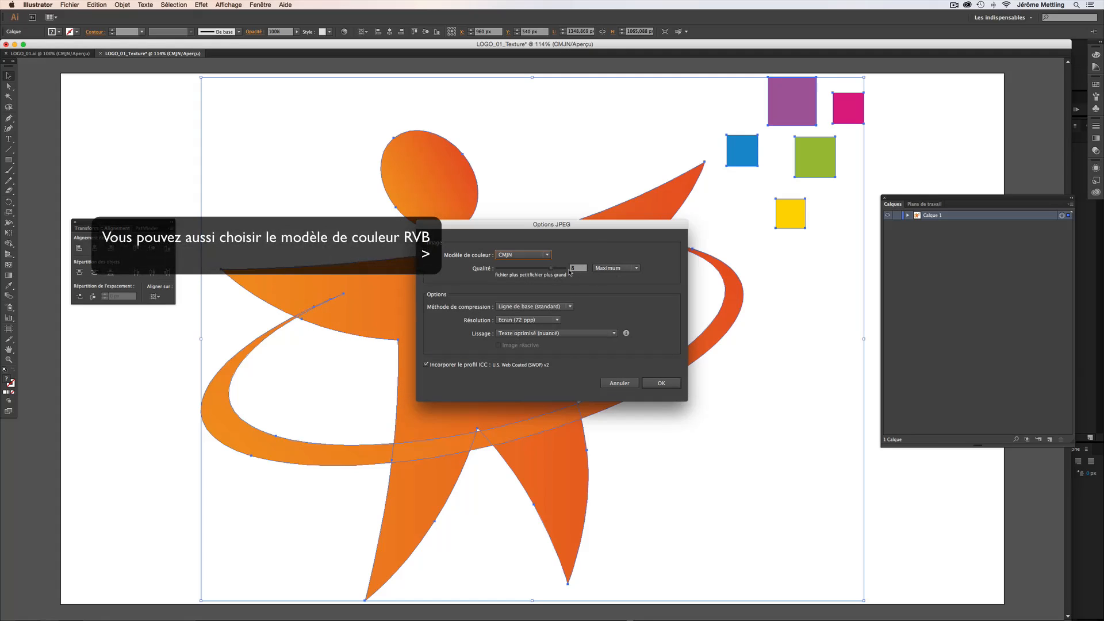
left_click(654, 383)
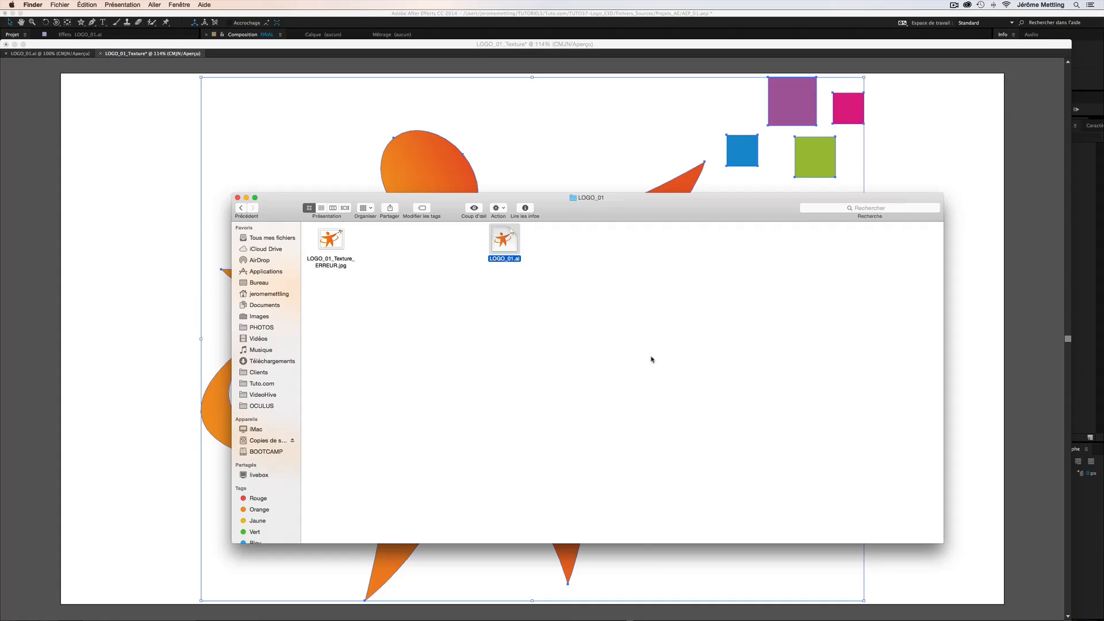
In Finder, examine the pixel dimensions in the file information of LOGO_01_Texture_ERREUR.jpg, and close the information window
left_click(340, 237)
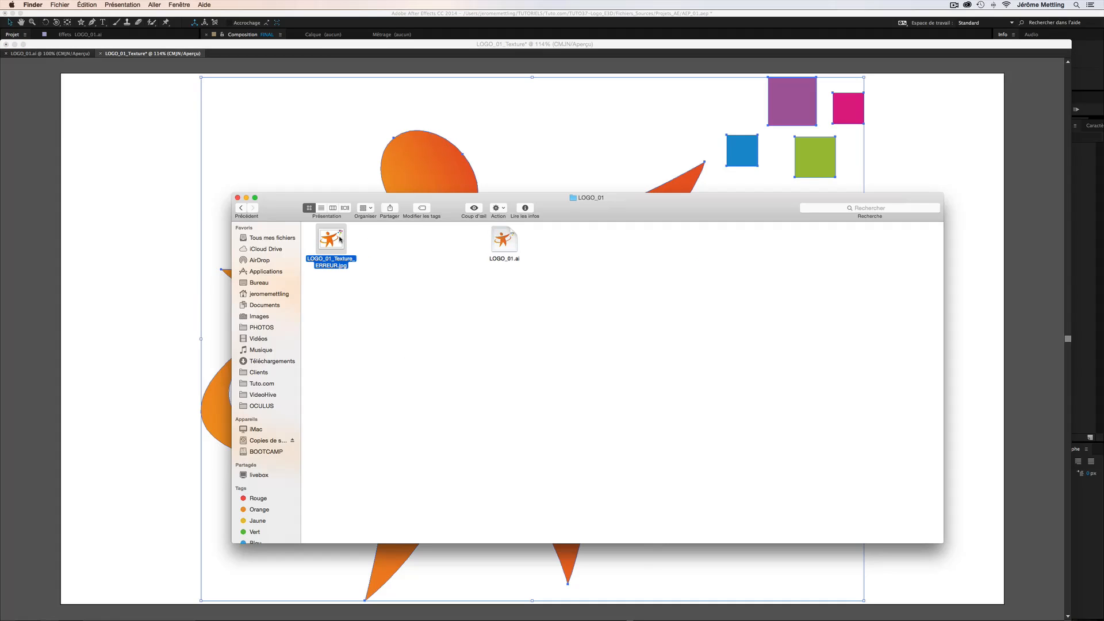
key("super+i")
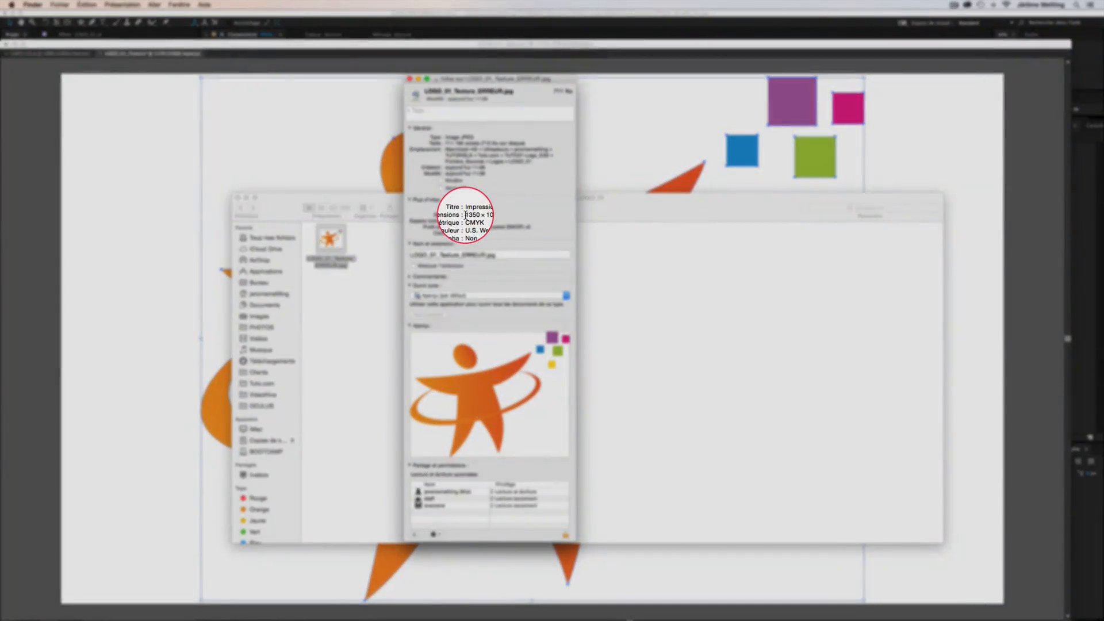
left_click_drag(464, 214, 493, 215)
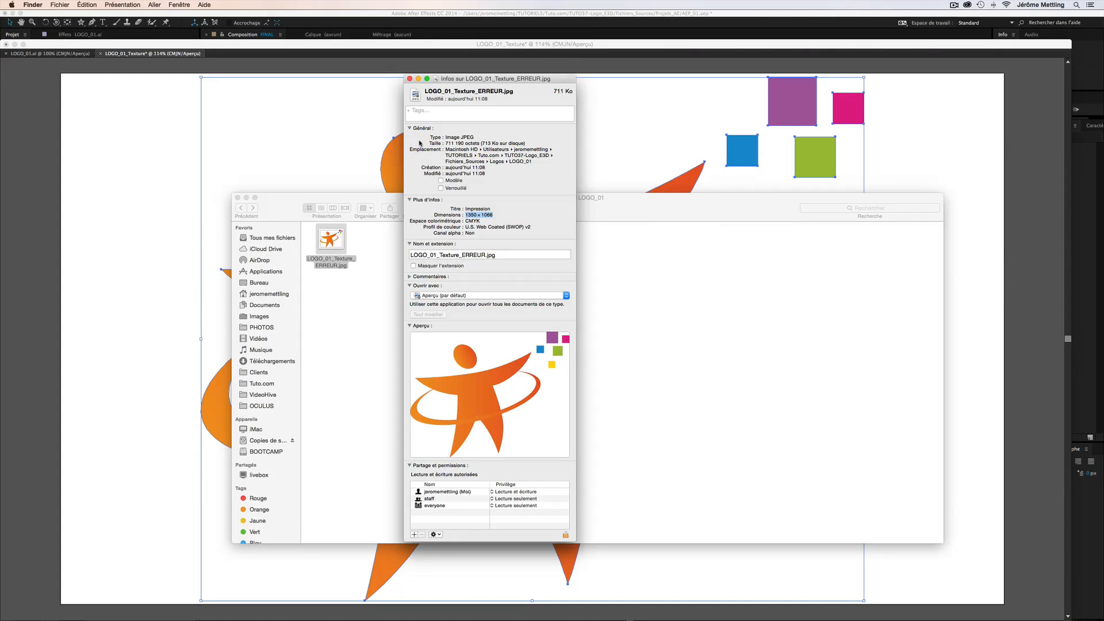
key("super+w")
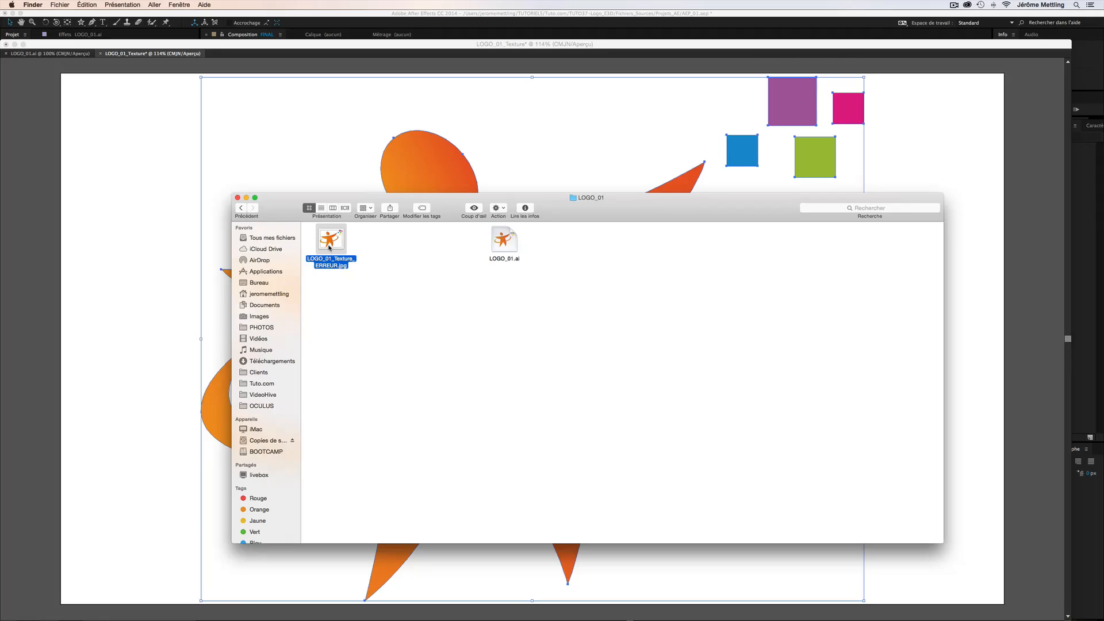
Delete LOGO_01_Texture_ERREUR.jpg from the LOGO_01 folder and close the folder window
key("super+BackSpace")
left_click(238, 198)
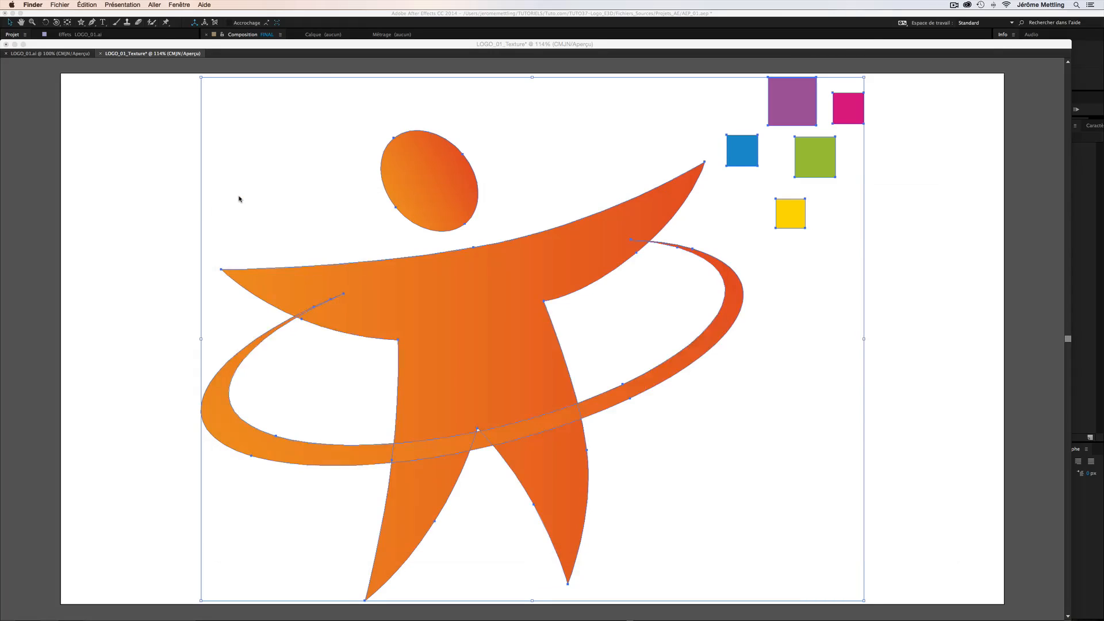
Switch back to Illustrator and draw a 1920 x 1080 px rectangle covering the whole artboard of LOGO_01_Texture
left_click(164, 44)
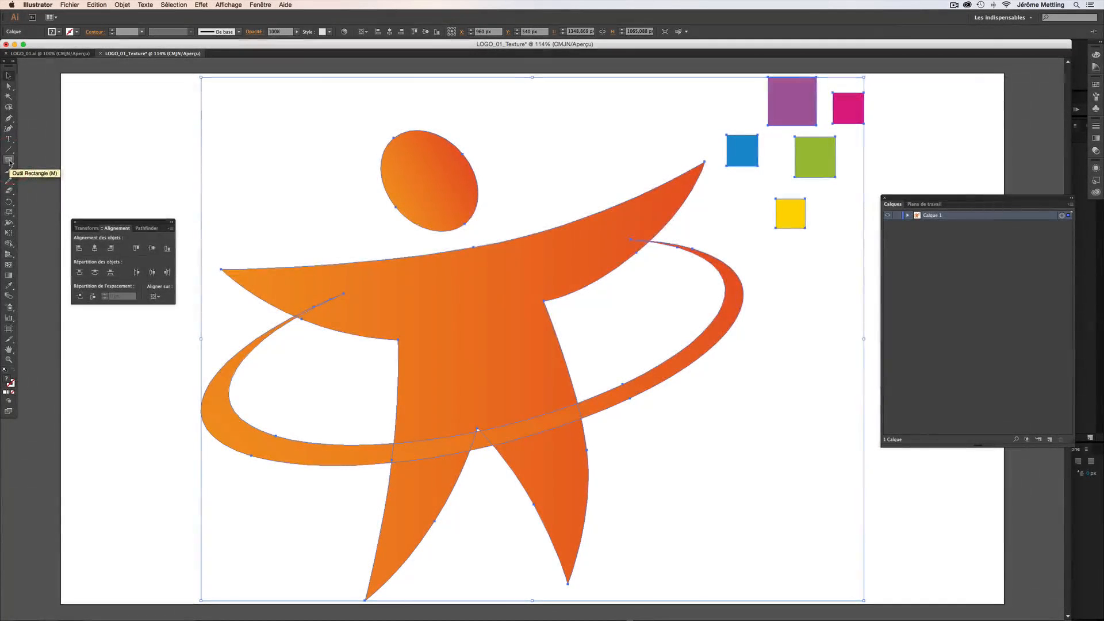
left_click(10, 161)
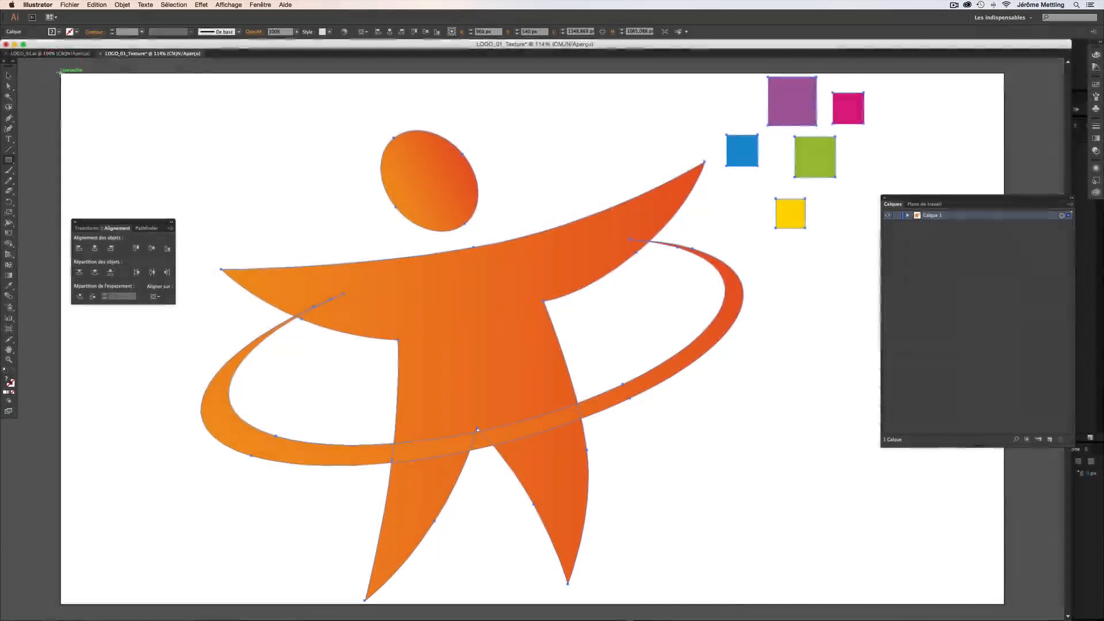
mouse_move(61, 73)
left_mouse_down()
mouse_move(306, 225)
mouse_move(1003, 604)
left_mouse_up()
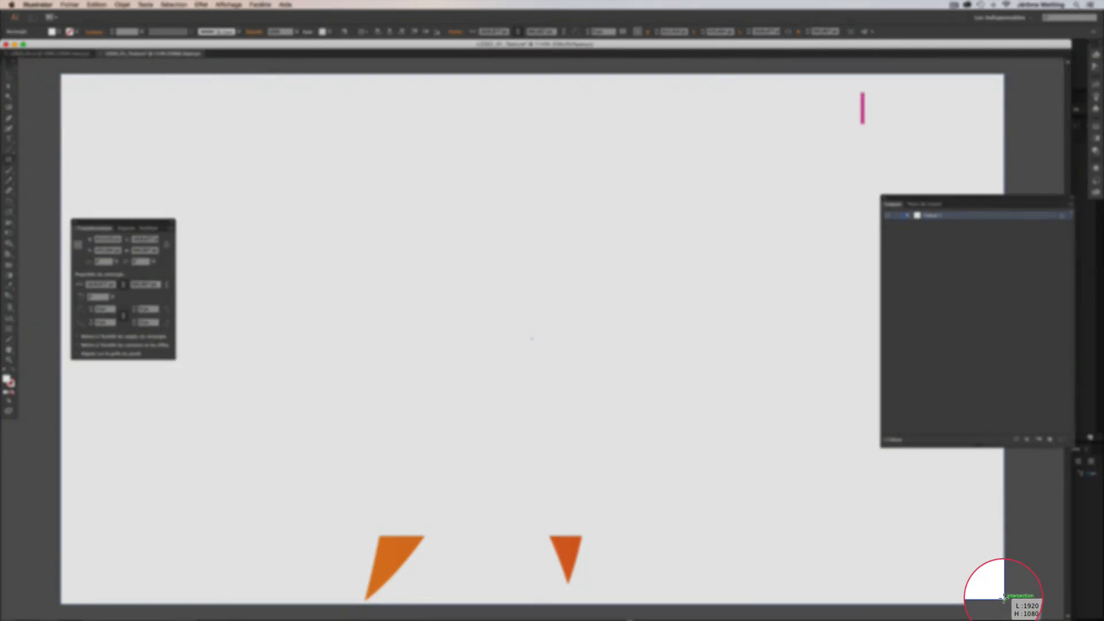
left_click_drag(1003, 599, 1003, 601)
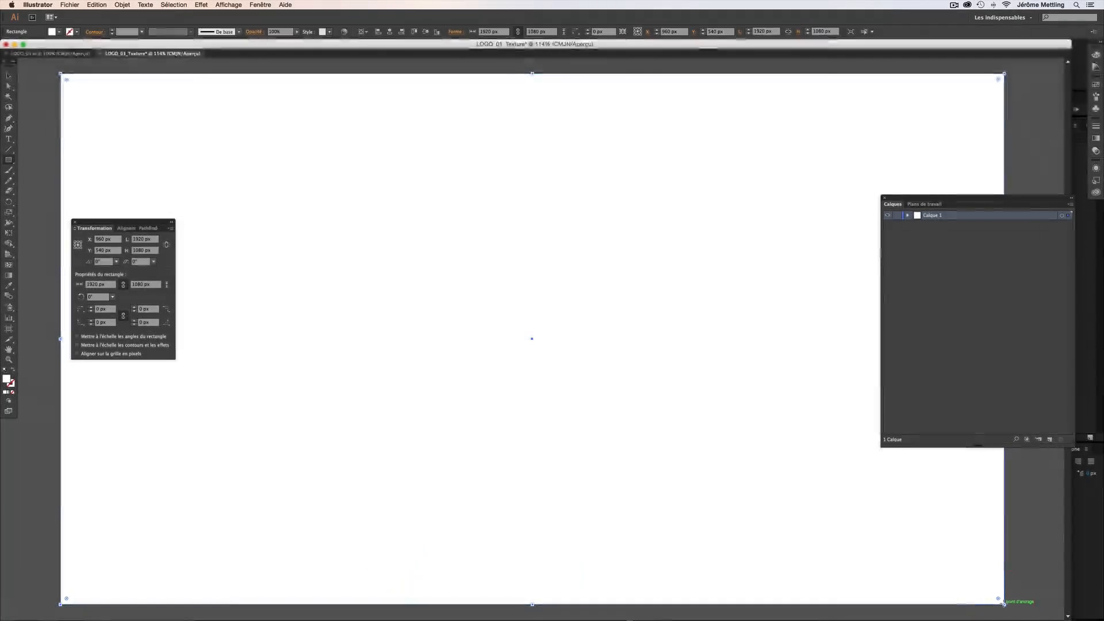
Remove the fill from the artboard-sized rectangle and move it below the logo group within Calque 1
left_click(908, 216)
left_click(953, 225)
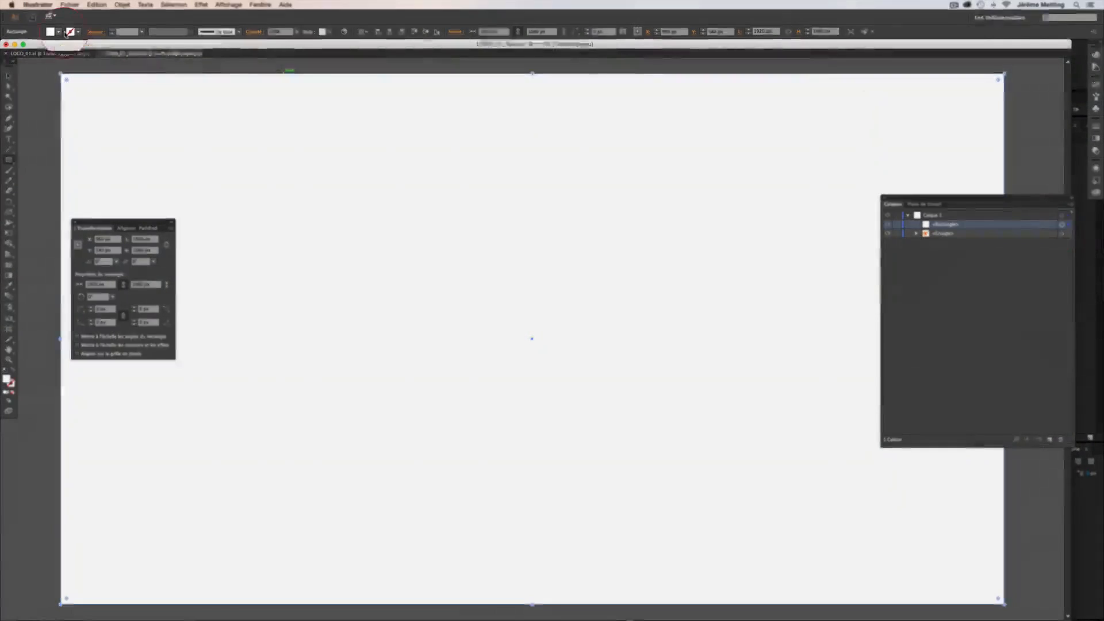
left_click(57, 31)
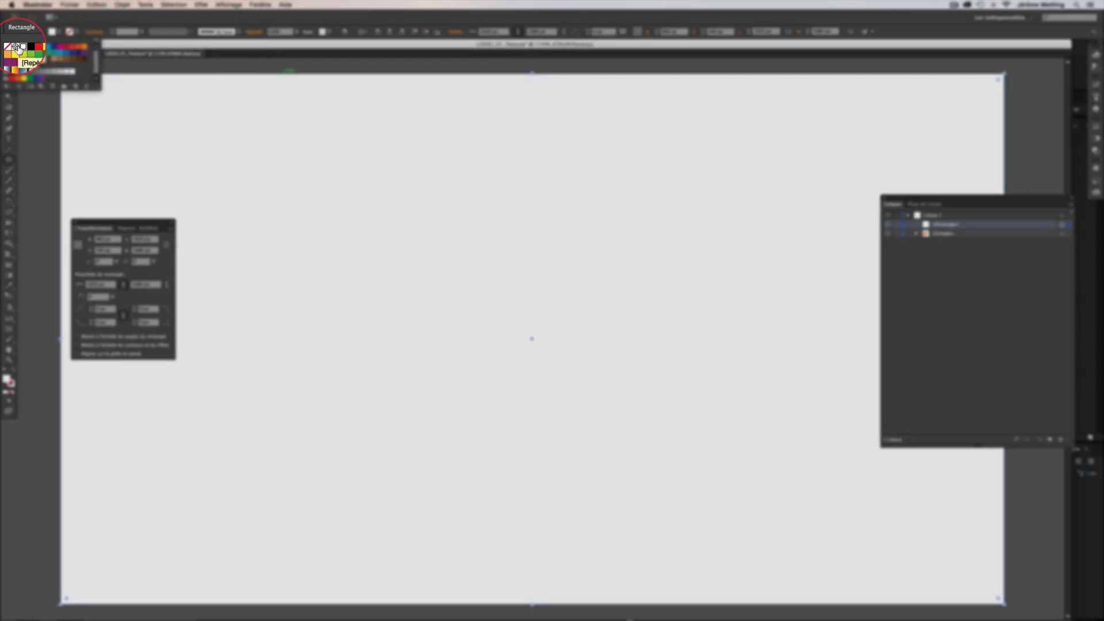
left_click(7, 47)
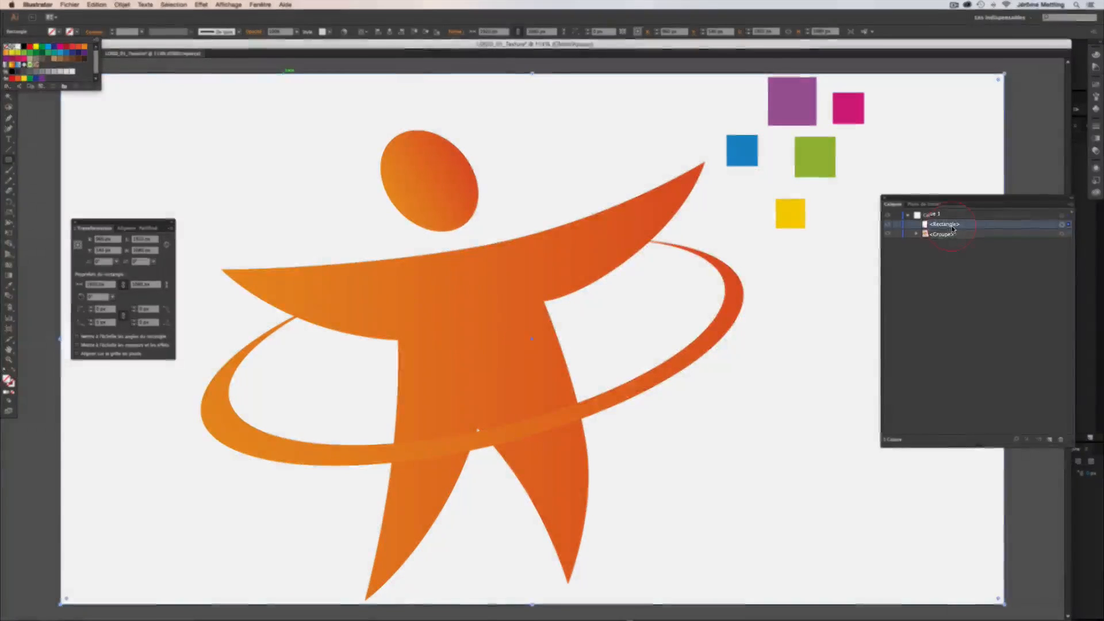
left_click(956, 226)
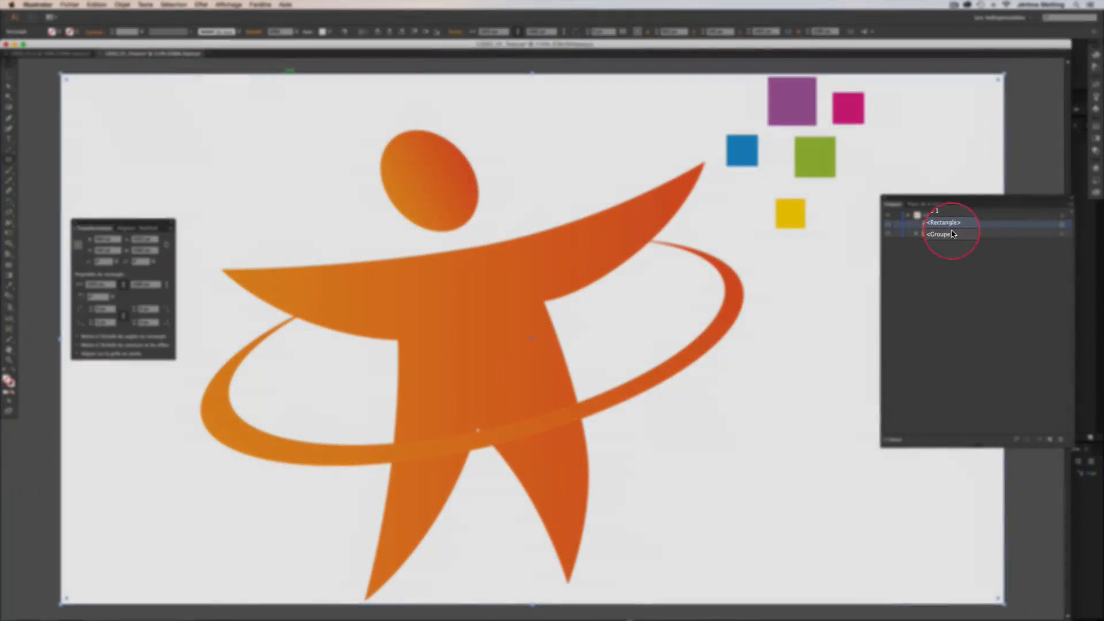
left_click_drag(955, 225, 951, 235)
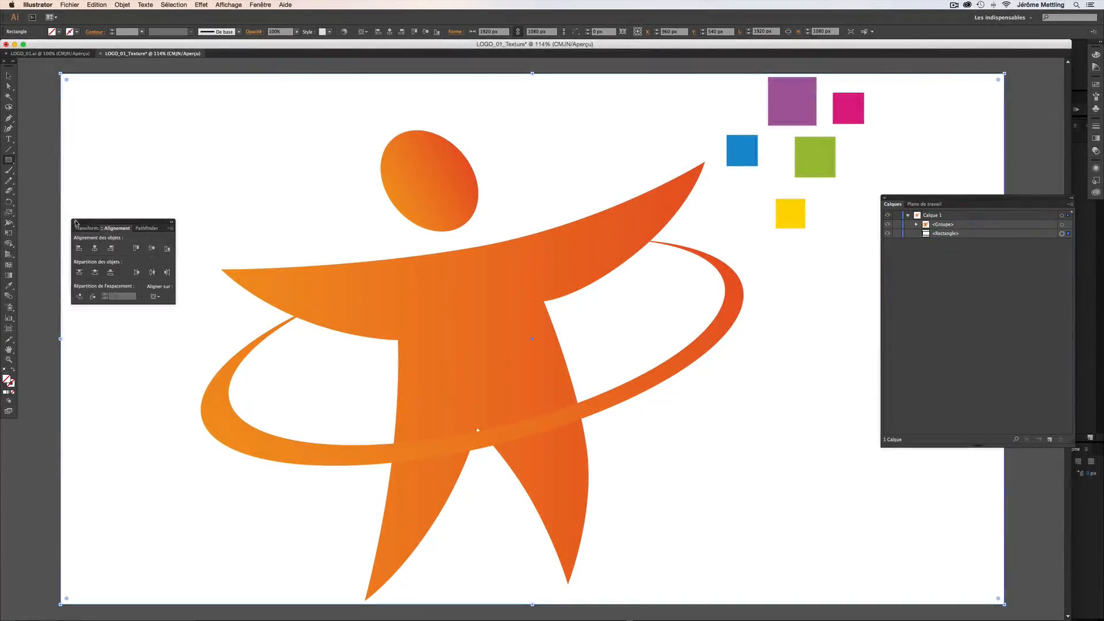
left_click_drag(130, 221, 52, 429)
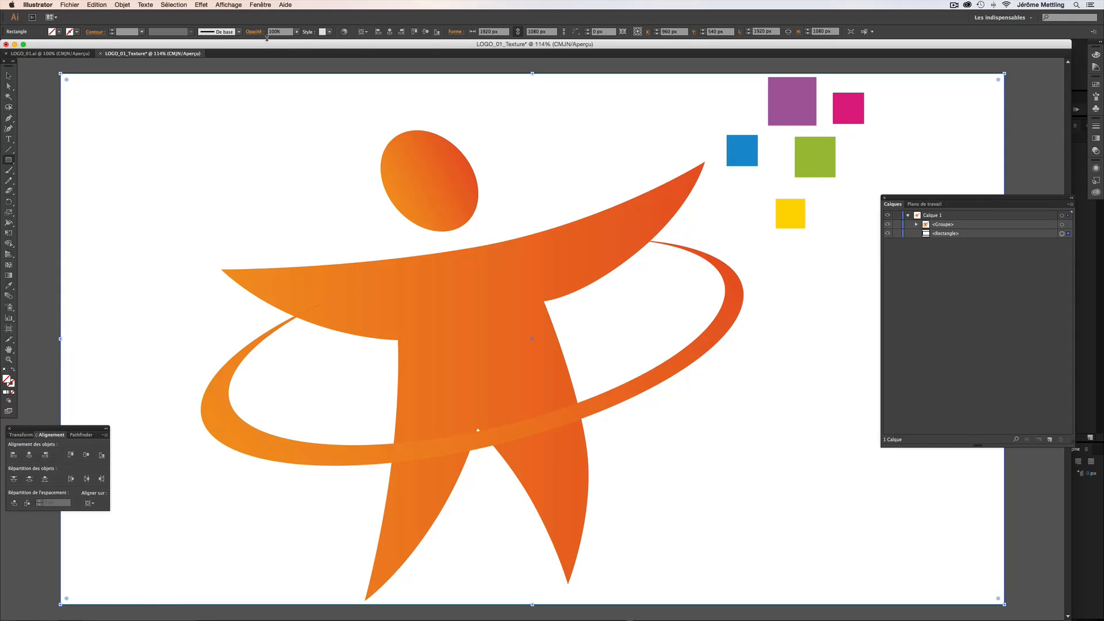
Export the artwork to the LOGO_01 folder as a JPEG named LOGO_01_Texture, accepting the default JPEG options
left_click(71, 4)
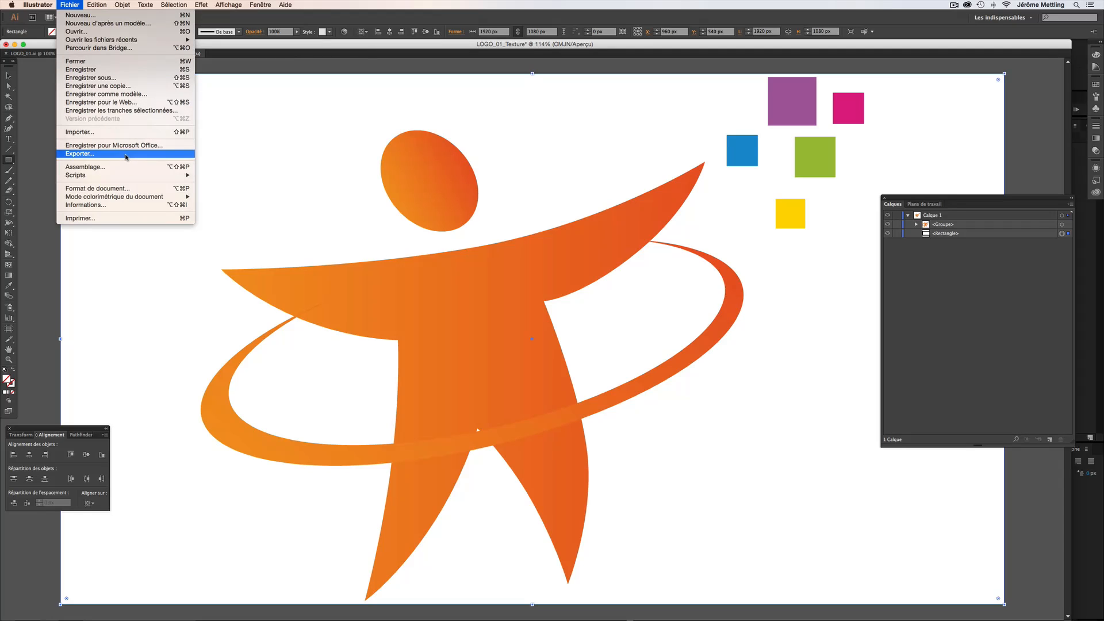
left_click(126, 155)
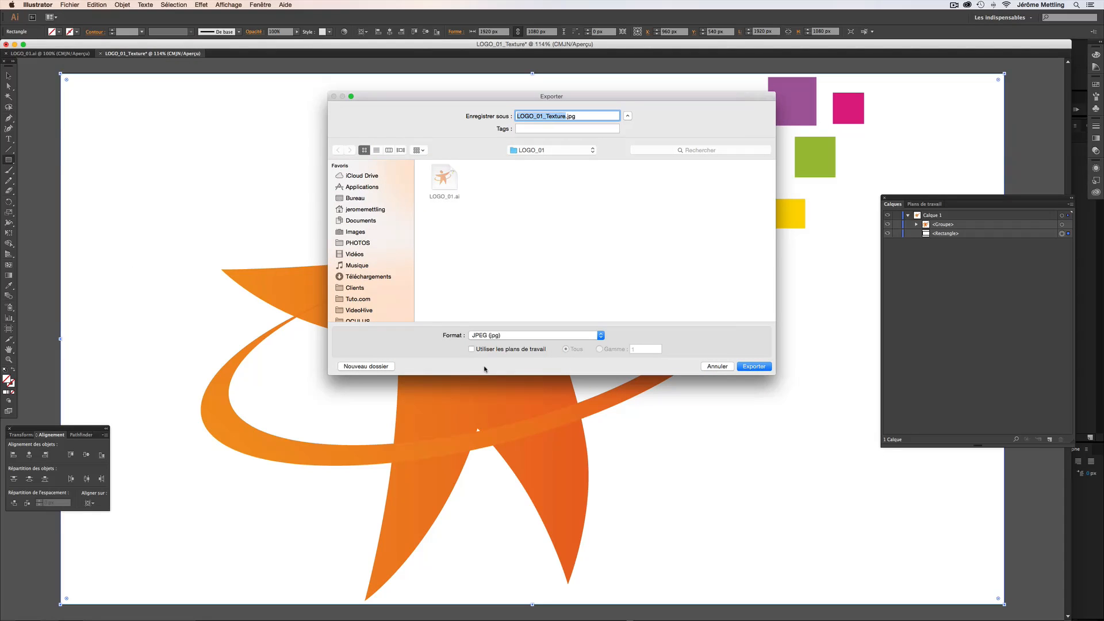
left_click(565, 117)
double_click(566, 116)
key("Right")
type("1920")
key("BackSpace")
key("BackSpace")
key("BackSpace")
key("BackSpace")
left_click(753, 367)
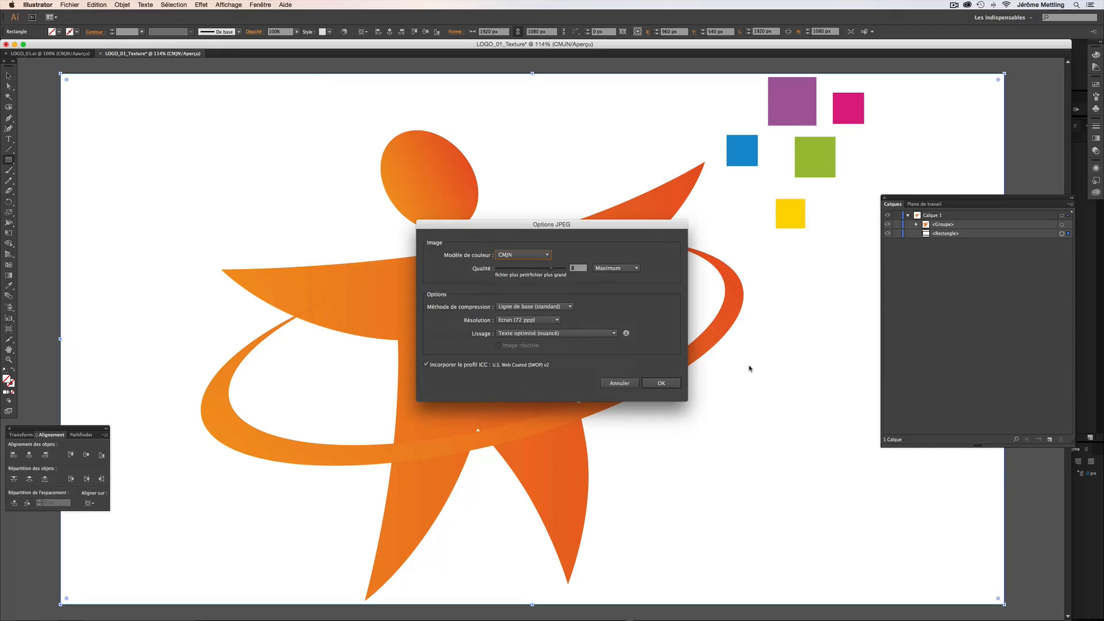
left_click(656, 383)
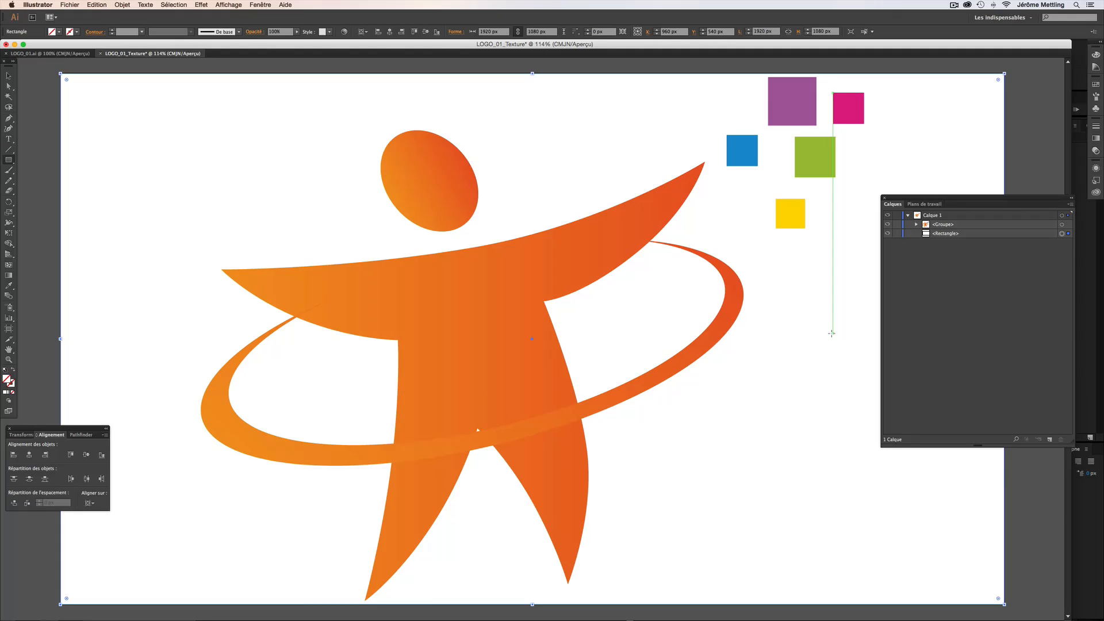
Save a copy of the document in the LOGO_01 folder as LOGO_01_Silhouette.ai with the default Illustrator CC options
left_click(69, 5)
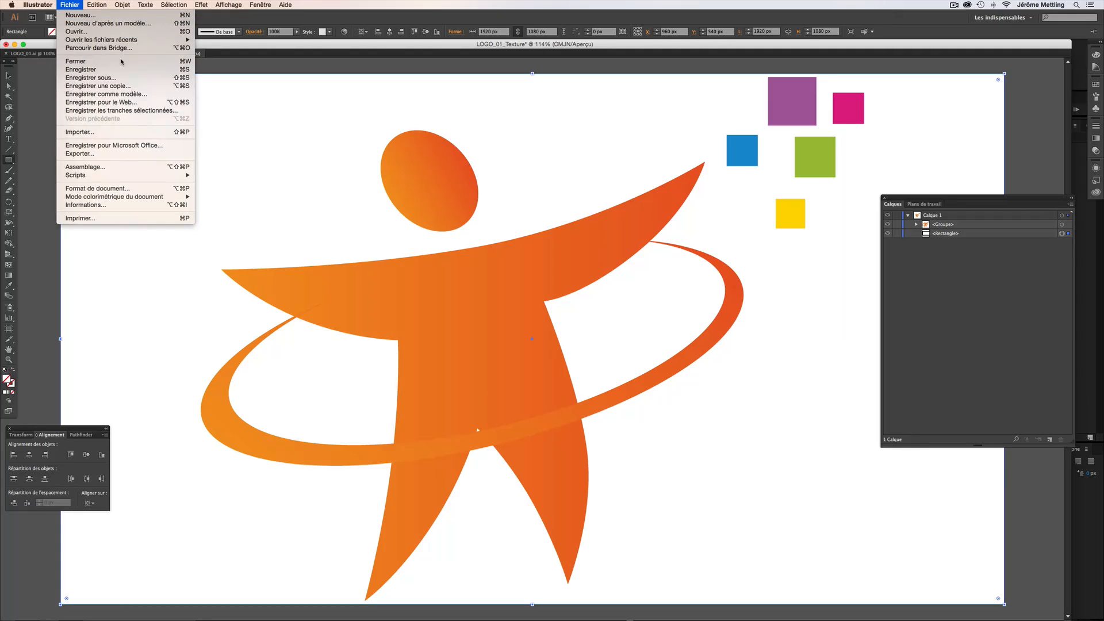
left_click(121, 88)
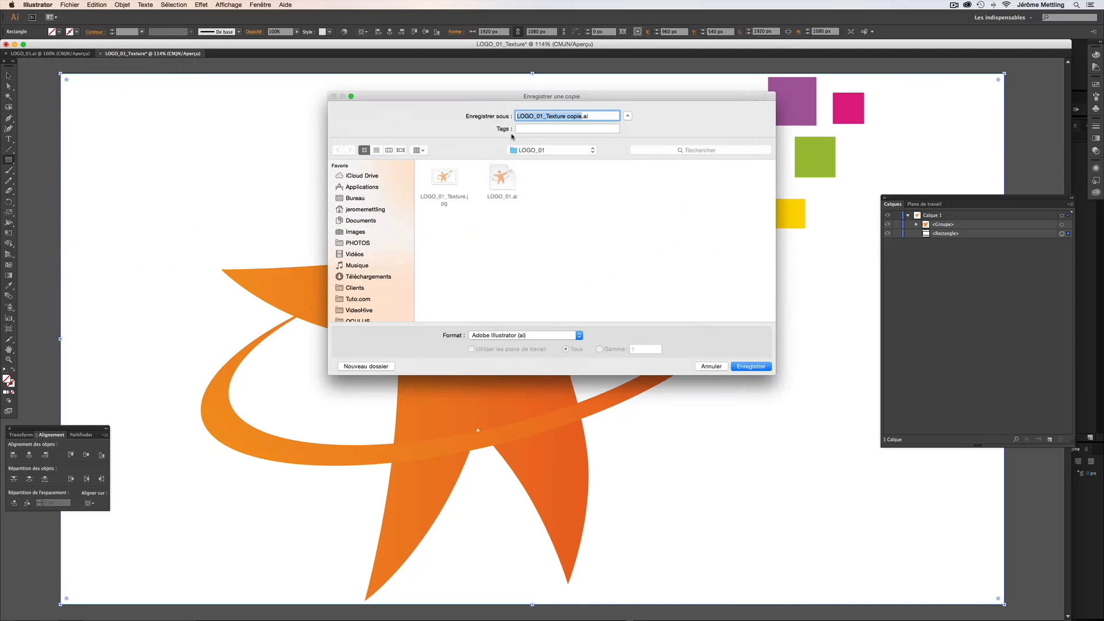
left_click_drag(546, 116, 578, 116)
type("Silhouette")
left_click(742, 368)
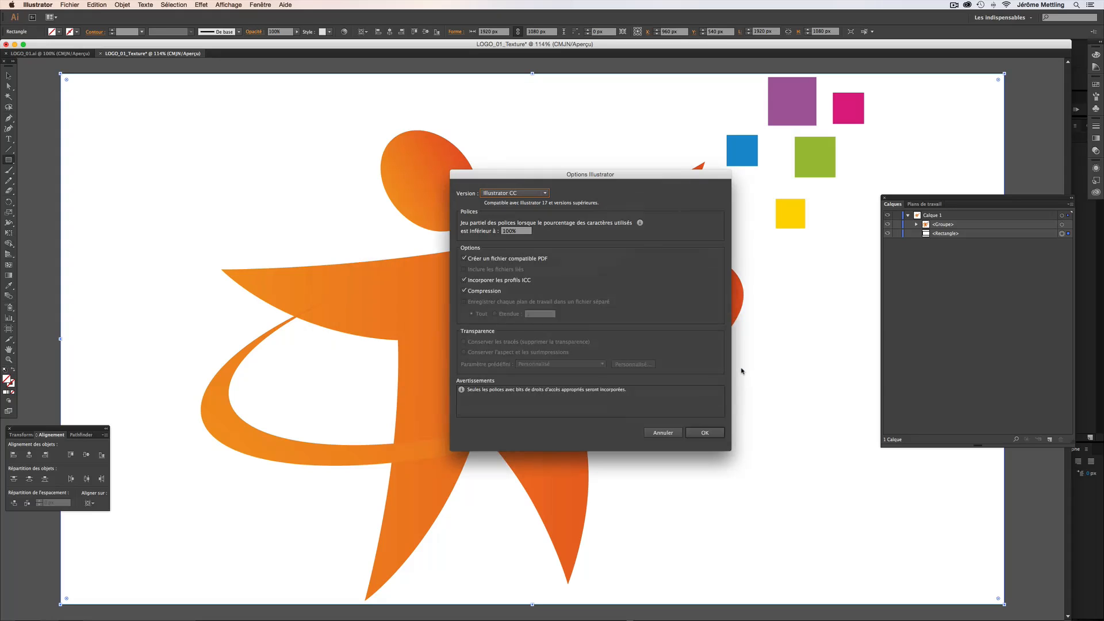
left_click(708, 435)
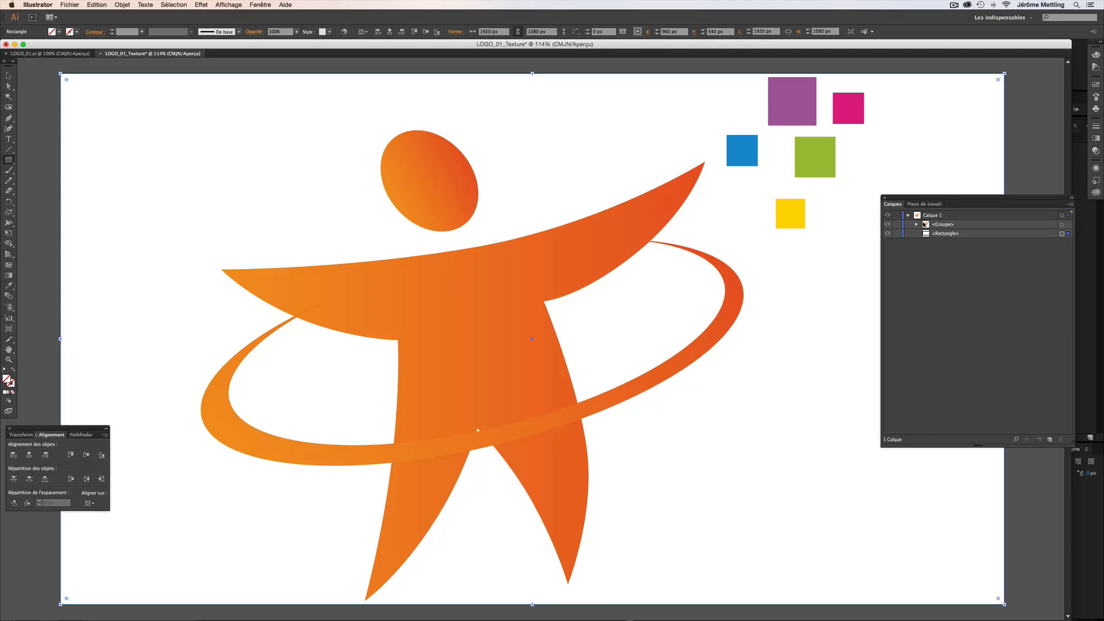
Select all artwork on Calque 1, both the logo group and the rectangle, and copy it
left_click(939, 217)
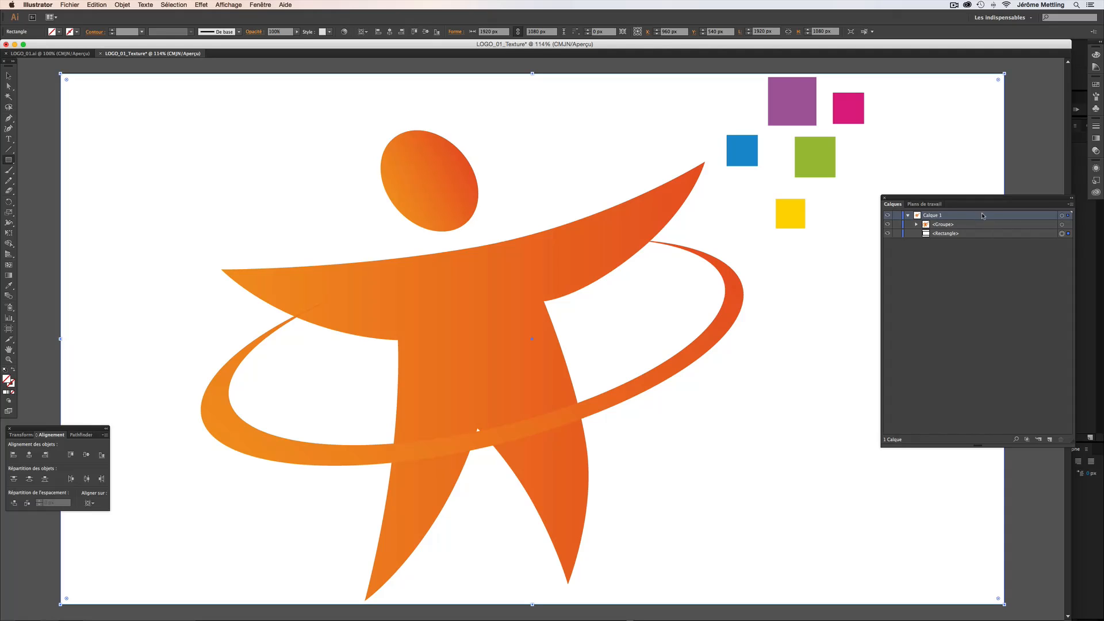
left_click(1062, 216)
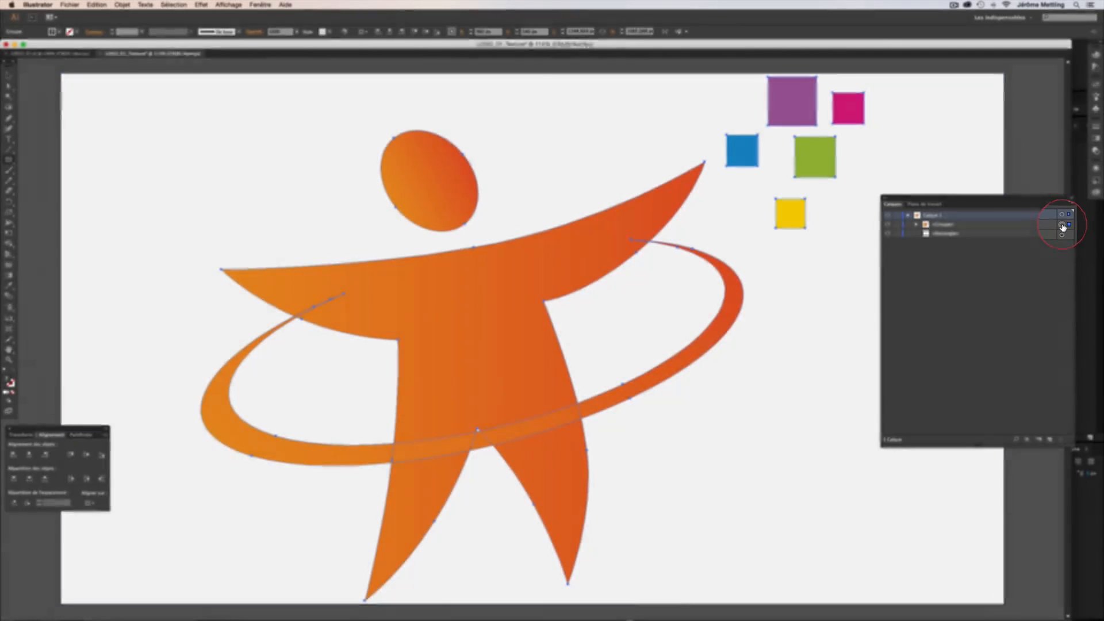
left_click(957, 225)
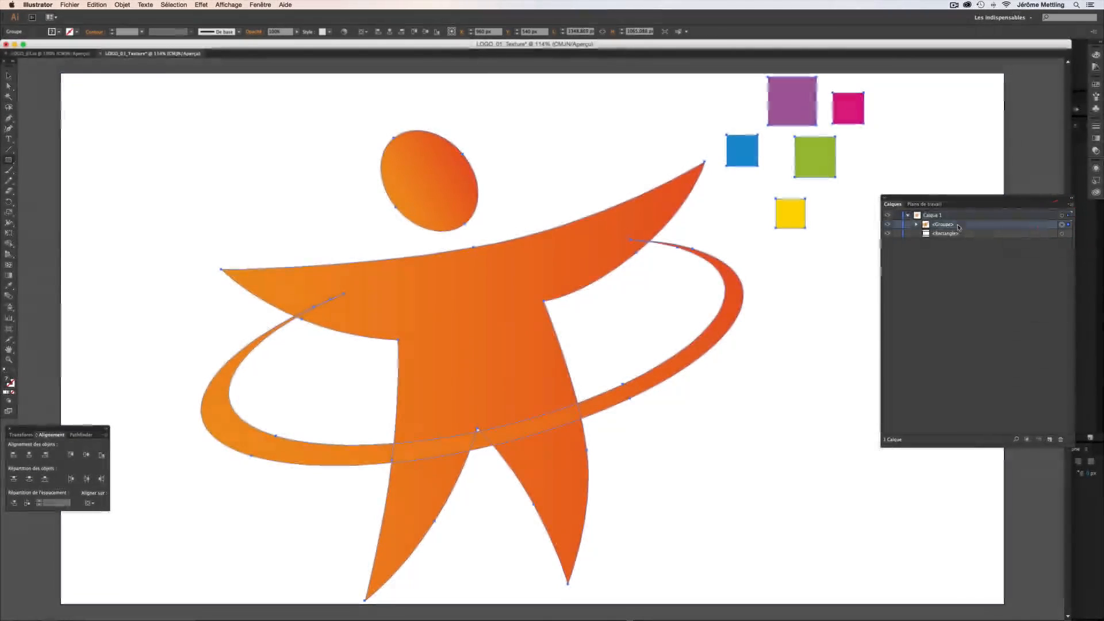
left_click(1062, 215)
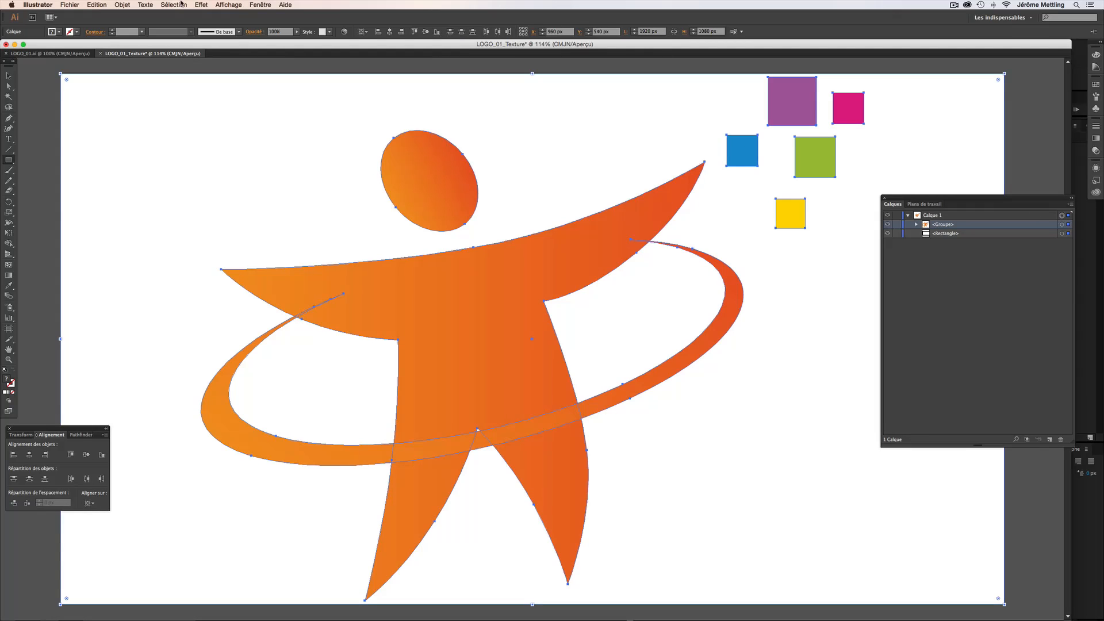
left_click(97, 5)
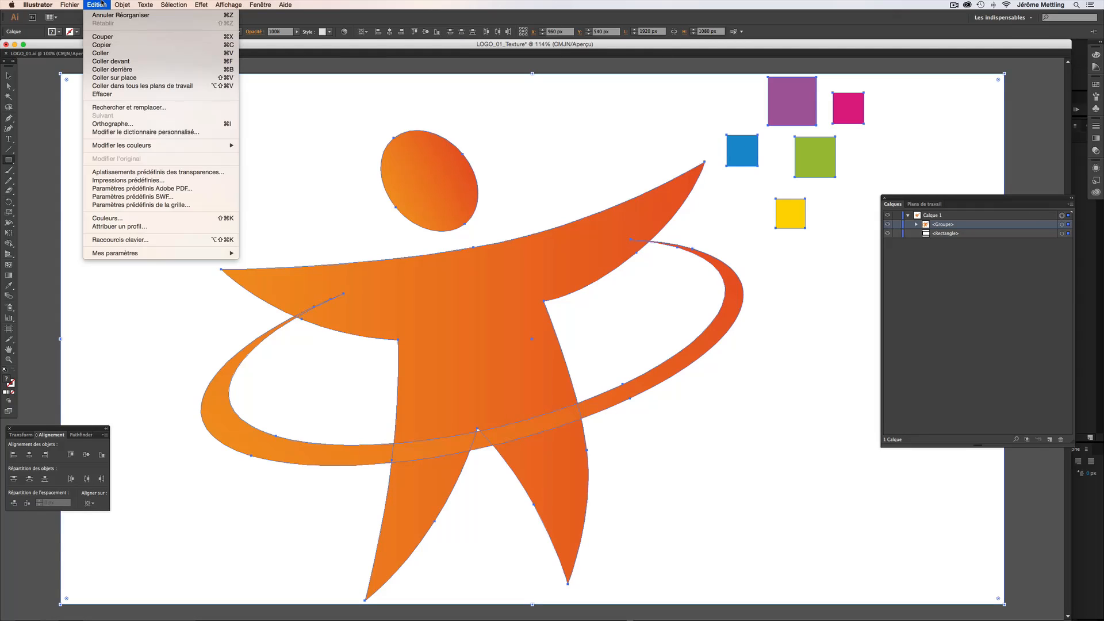
left_click(101, 45)
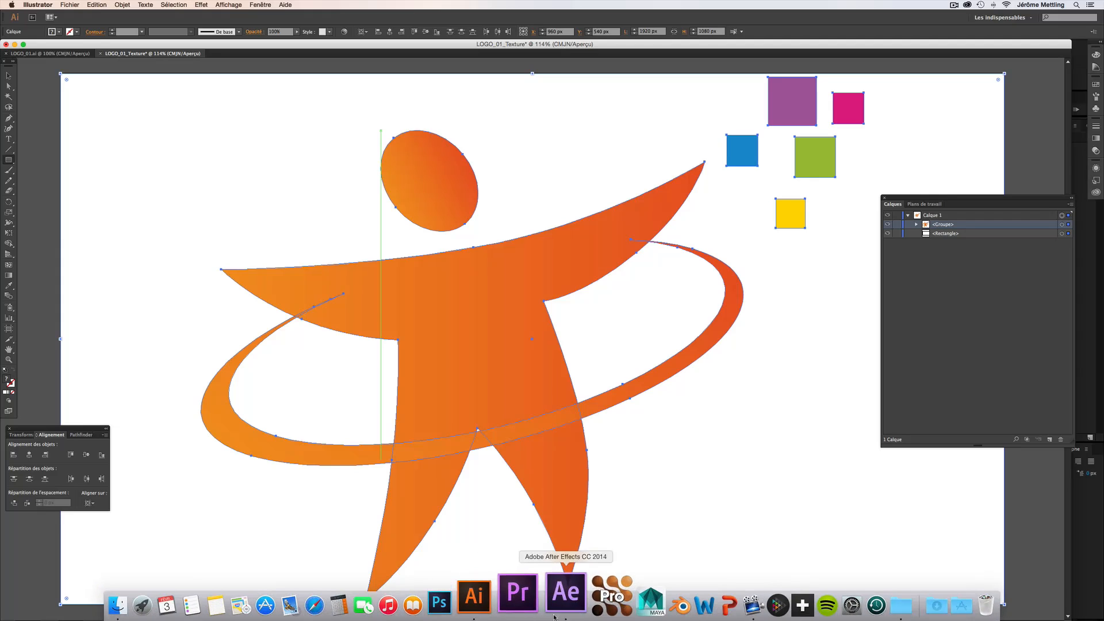
Switch to After Effects and delete the LOGO_01.ai layer from the FINAL composition
left_click(563, 596)
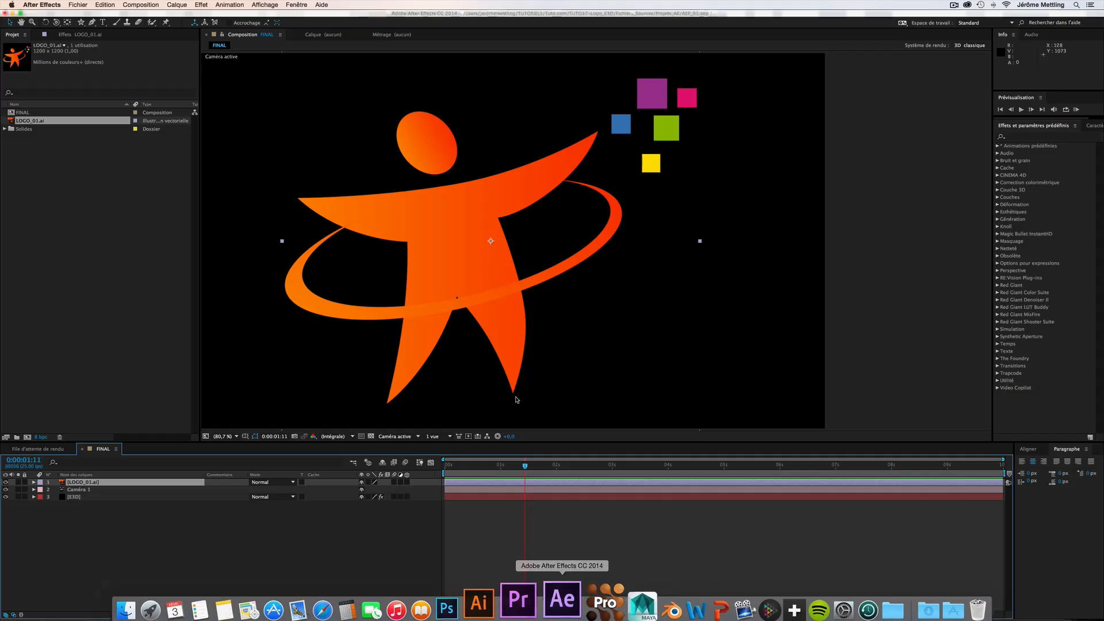
left_click(91, 485)
key("Delete")
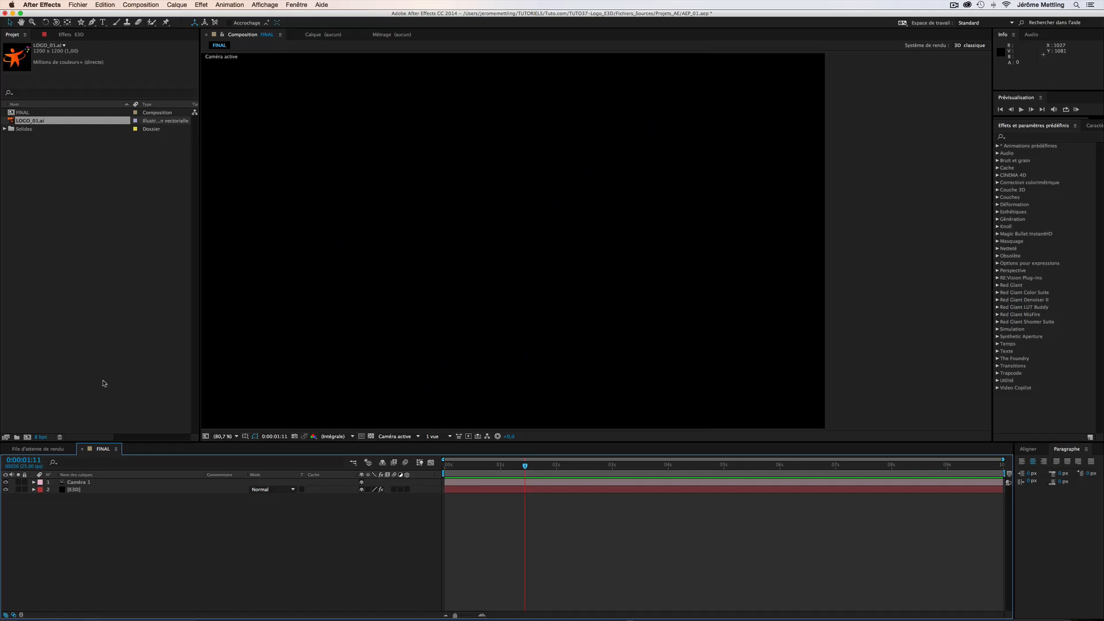
Import LOGO_01_Texture.jpg from the LOGO_01 folder and add it to the FINAL composition beneath the E3D layer
double_click(89, 267)
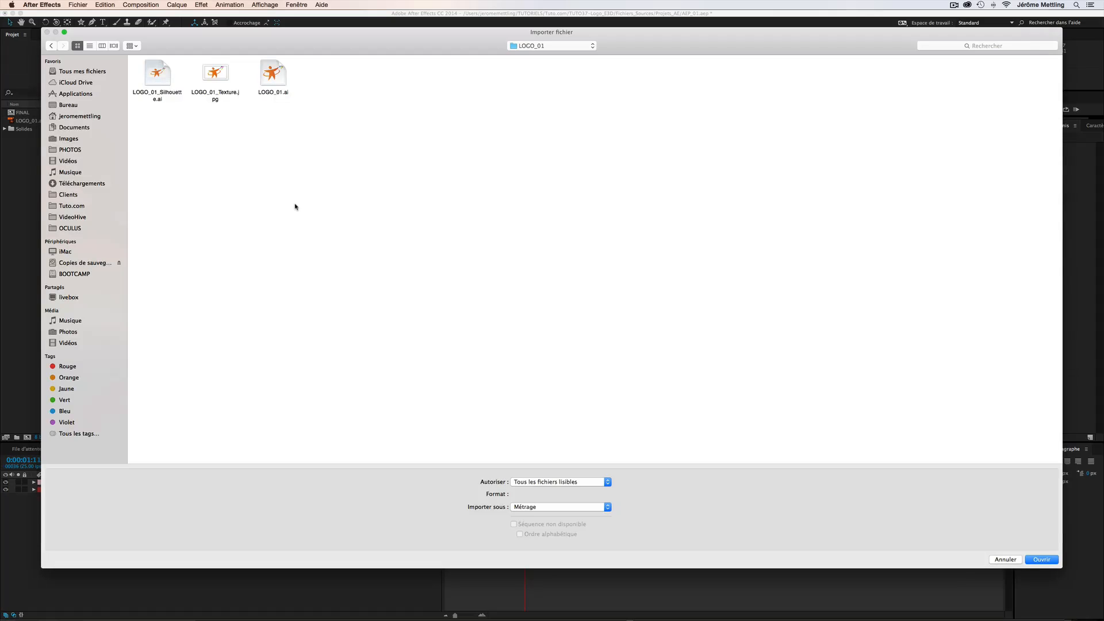
left_click(216, 77)
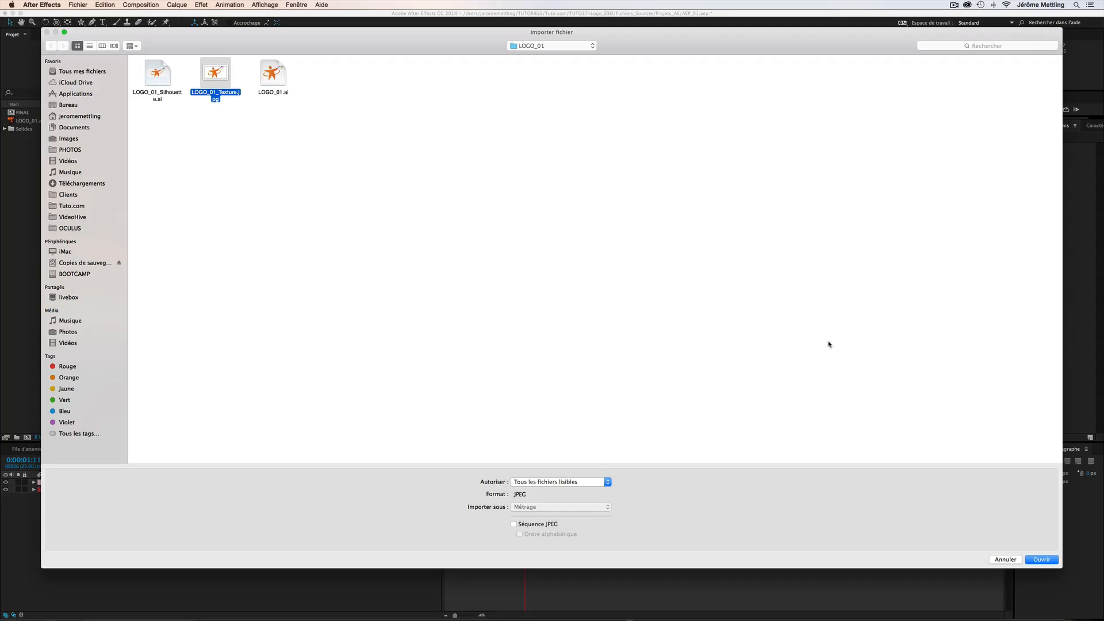
left_click(1041, 559)
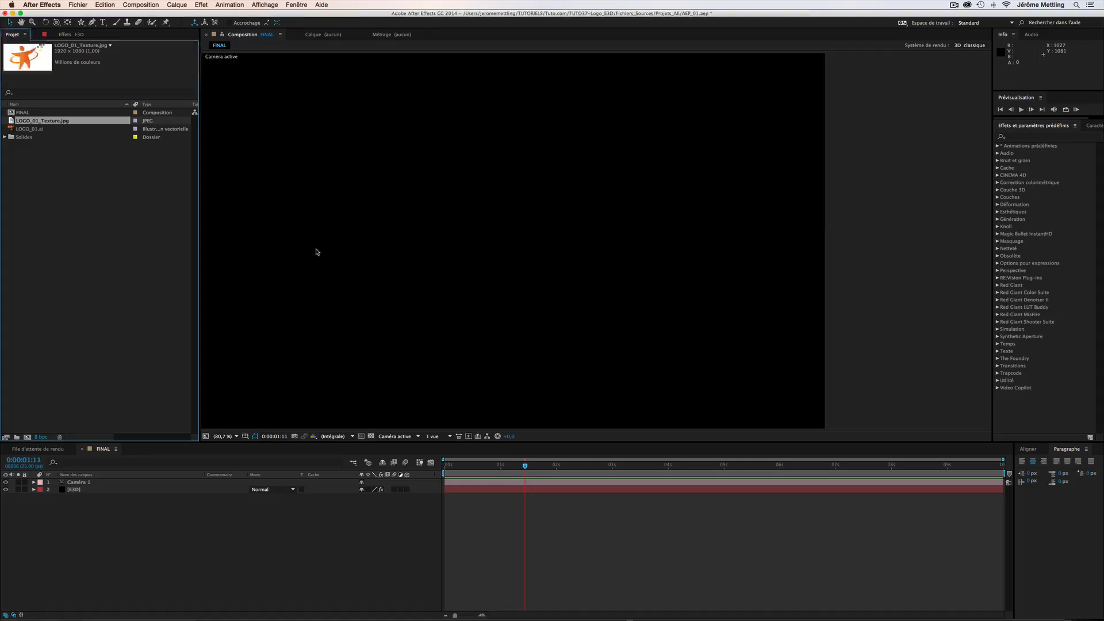
left_click(201, 522)
key("super+slash")
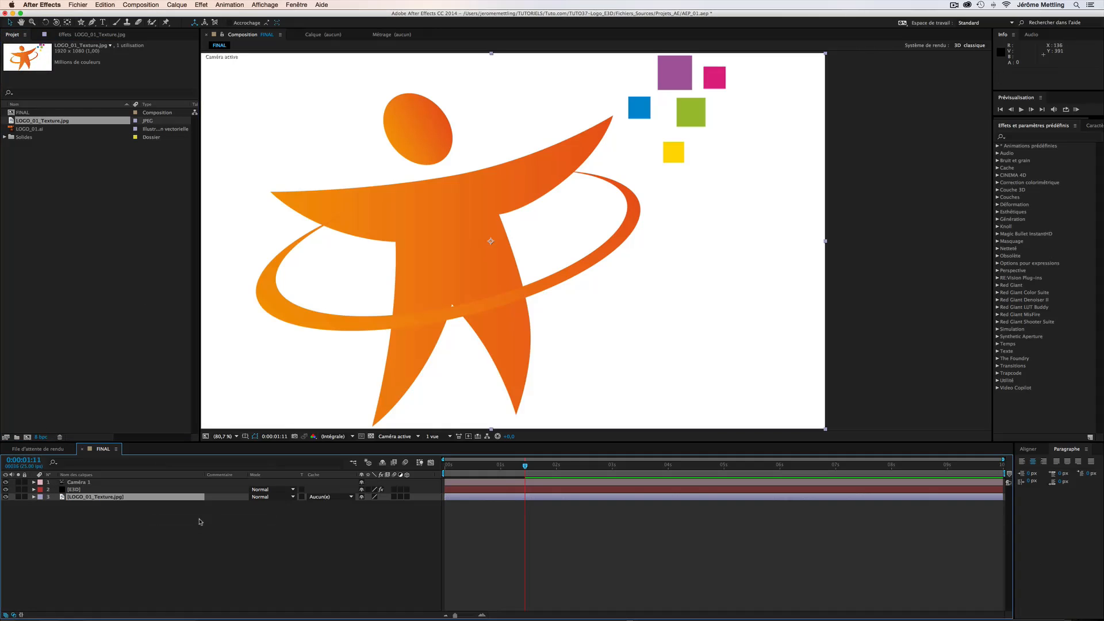
left_click(227, 436)
left_click(233, 450)
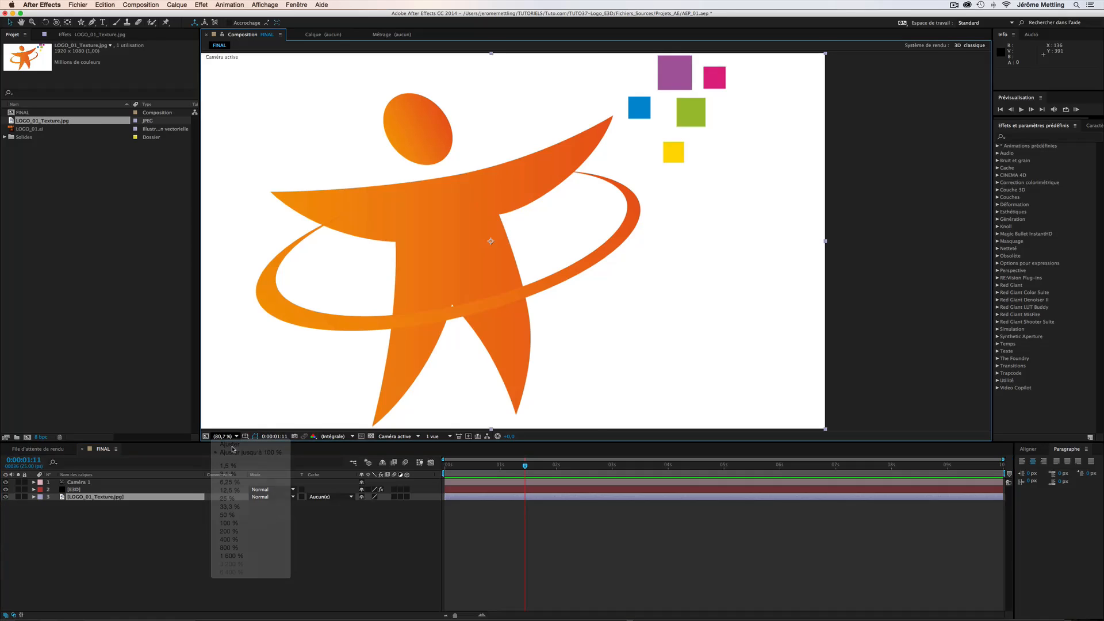
left_click(293, 549)
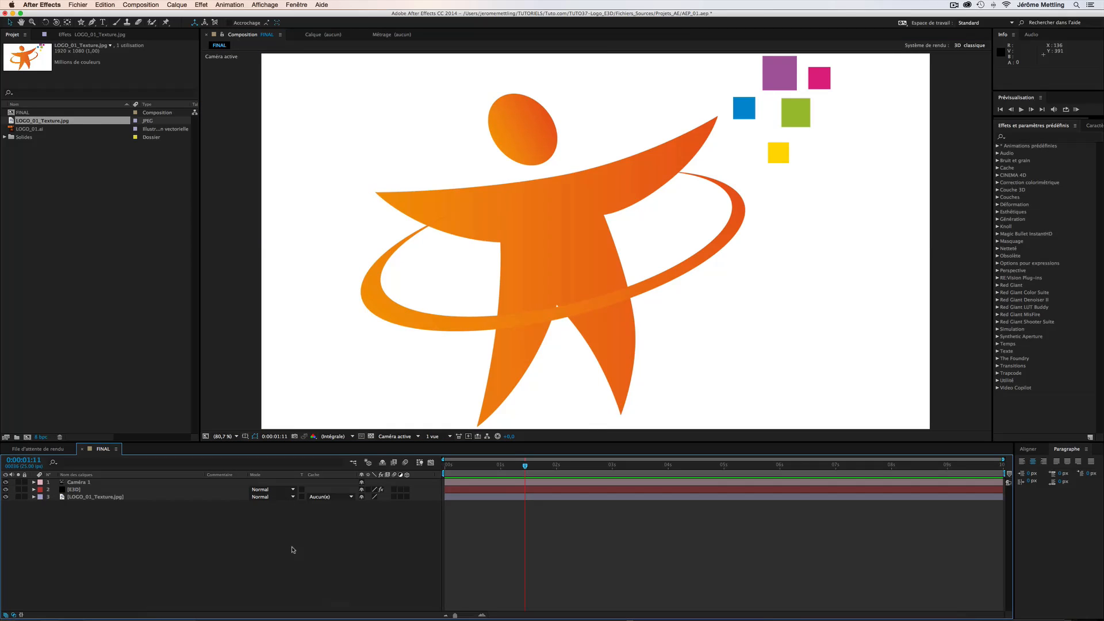
Create a white, composition-sized solid named LOGO_01_Silhouette and place it between the E3D and LOGO_01_Texture.jpg layers
key("super+y")
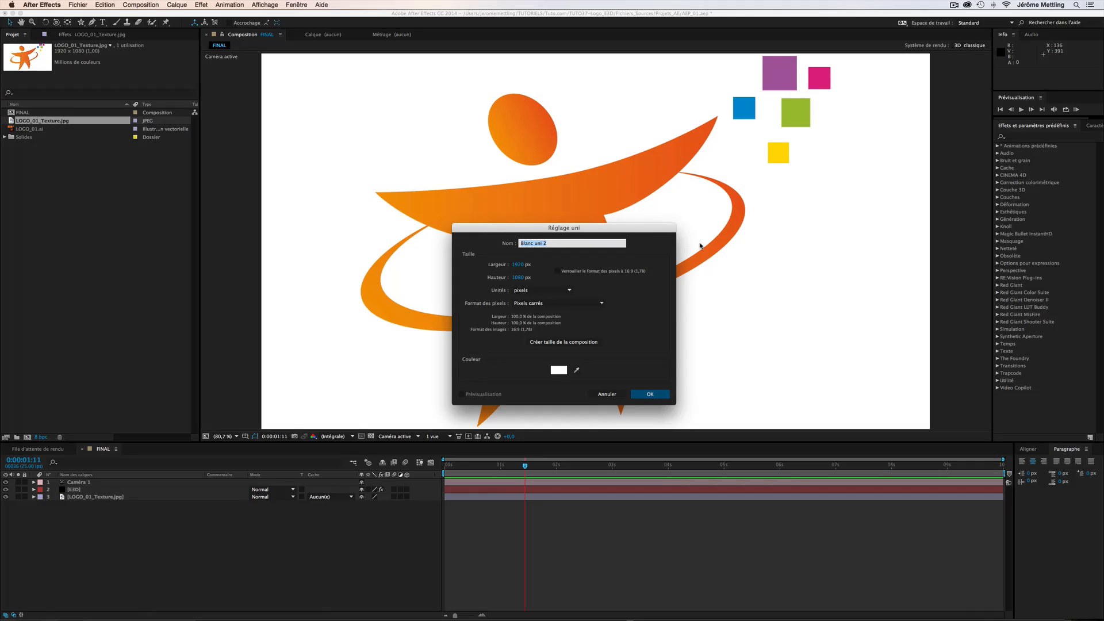
type("T")
left_click(537, 342)
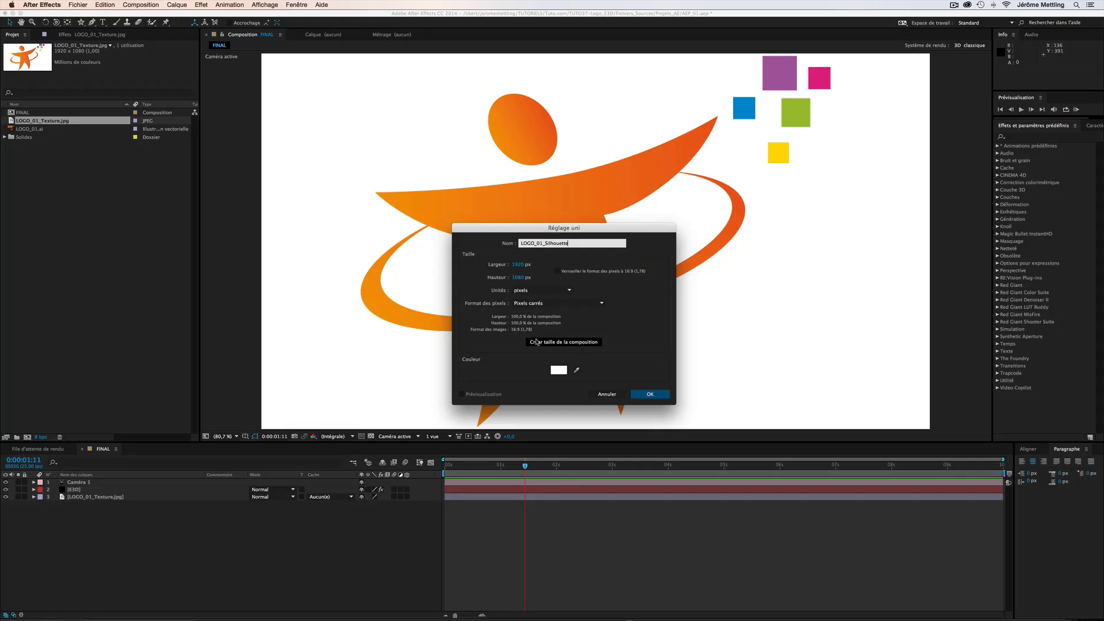
left_click(558, 370)
left_click(460, 282)
left_click(650, 394)
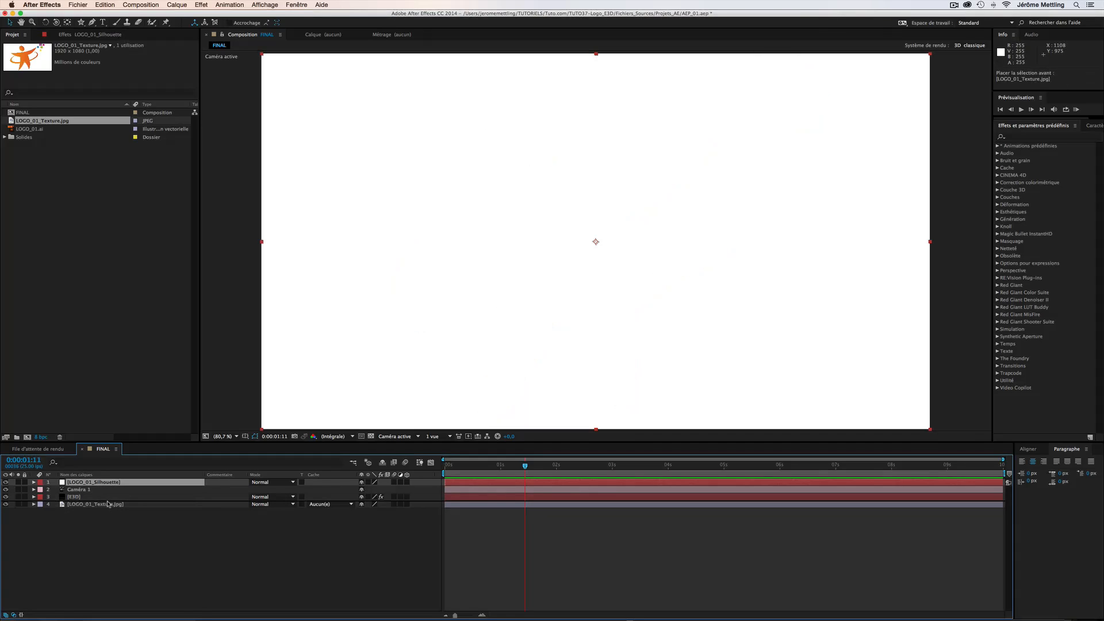
left_click(95, 498)
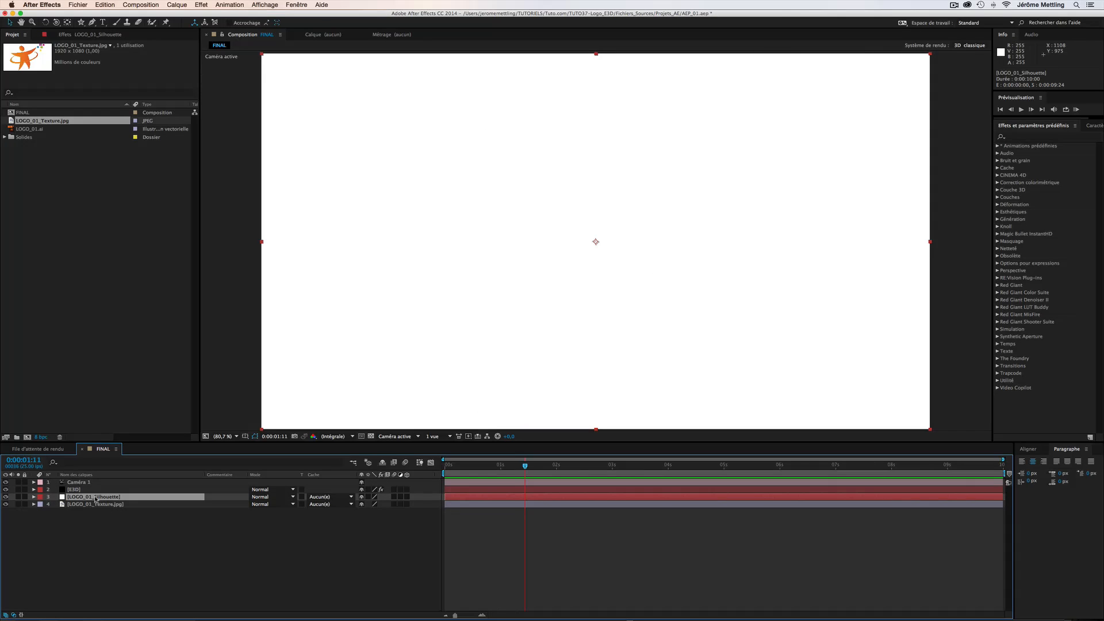
Paste the copied Illustrator paths as masks onto the LOGO_01_Silhouette solid, deselect it and hide the layer
key("super+v")
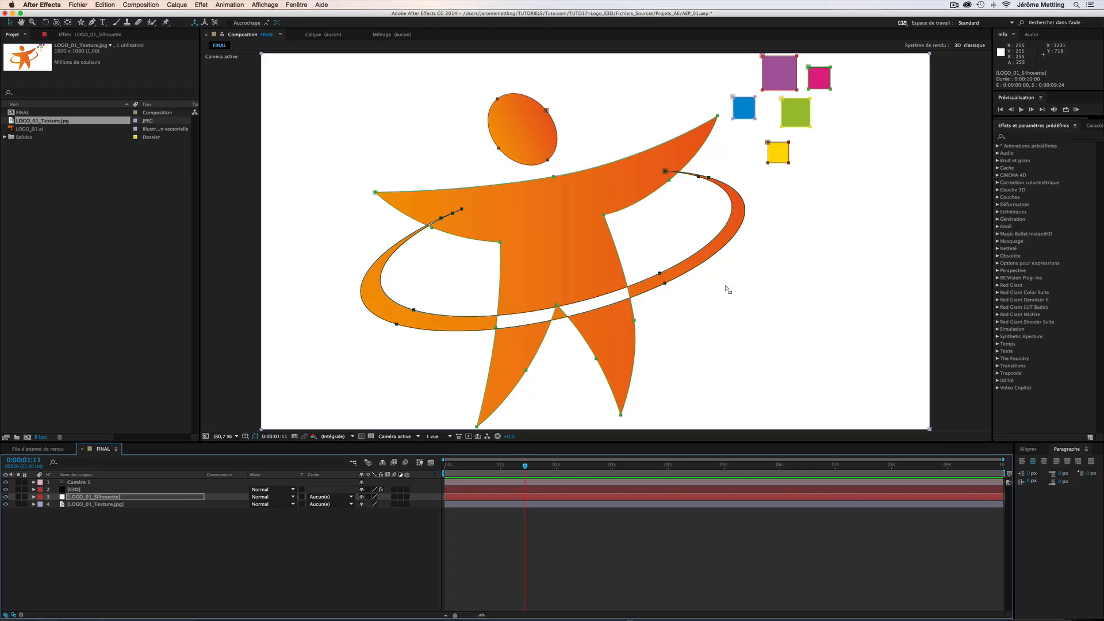
left_click(304, 540)
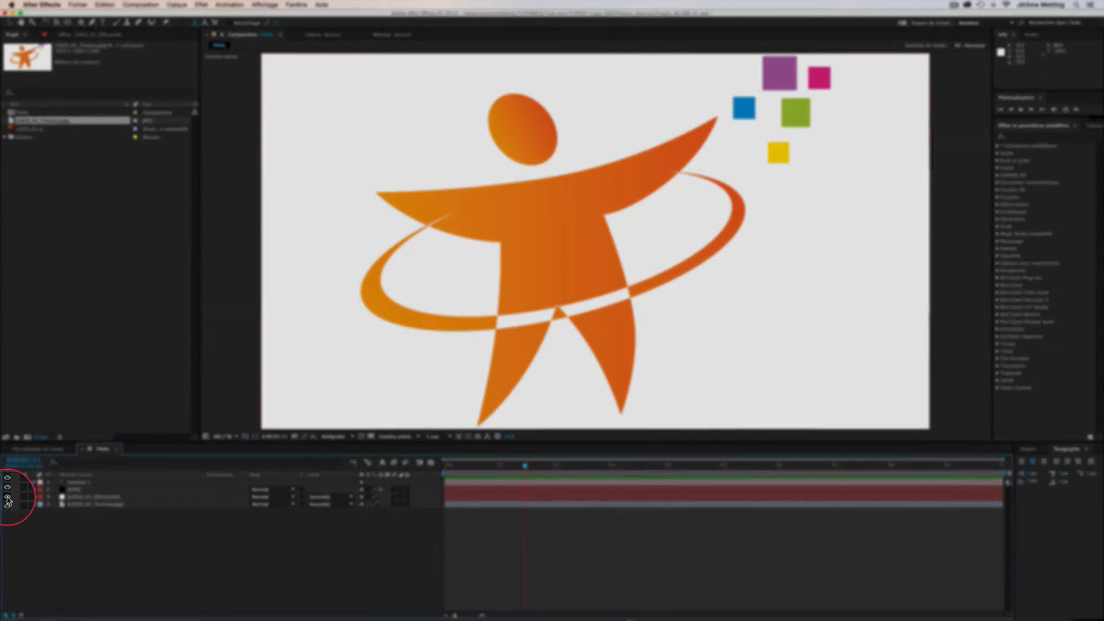
left_click(7, 497)
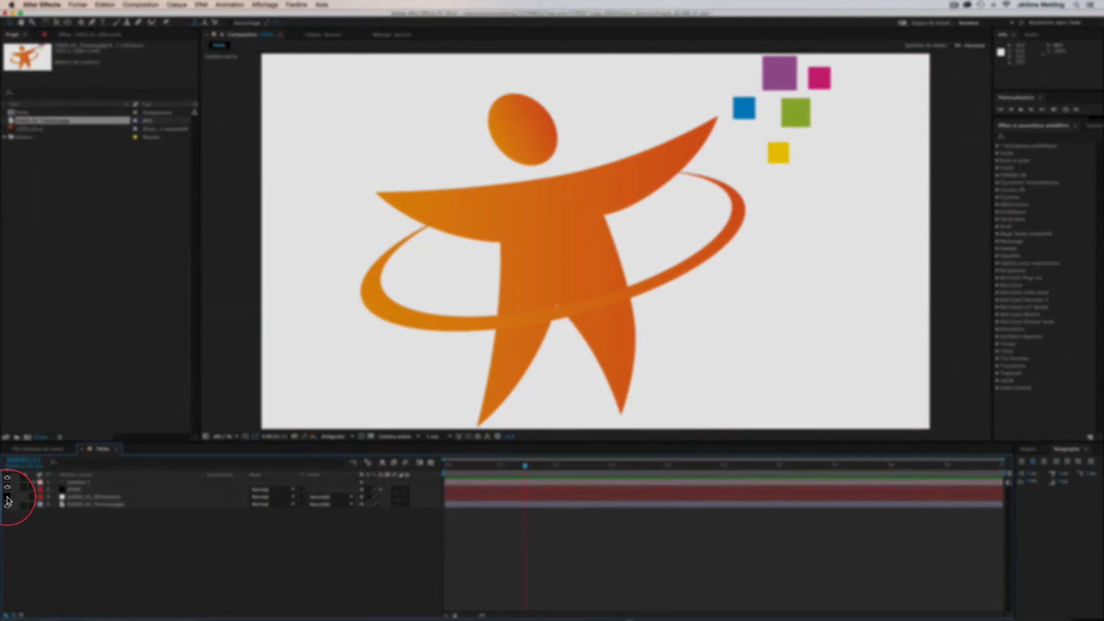
Toggle the LOGO_01_Silhouette layer to compare it with the texture, leaving the silhouette shown and the LOGO_01_Texture.jpg layer hidden
left_click(7, 497)
left_click(7, 498)
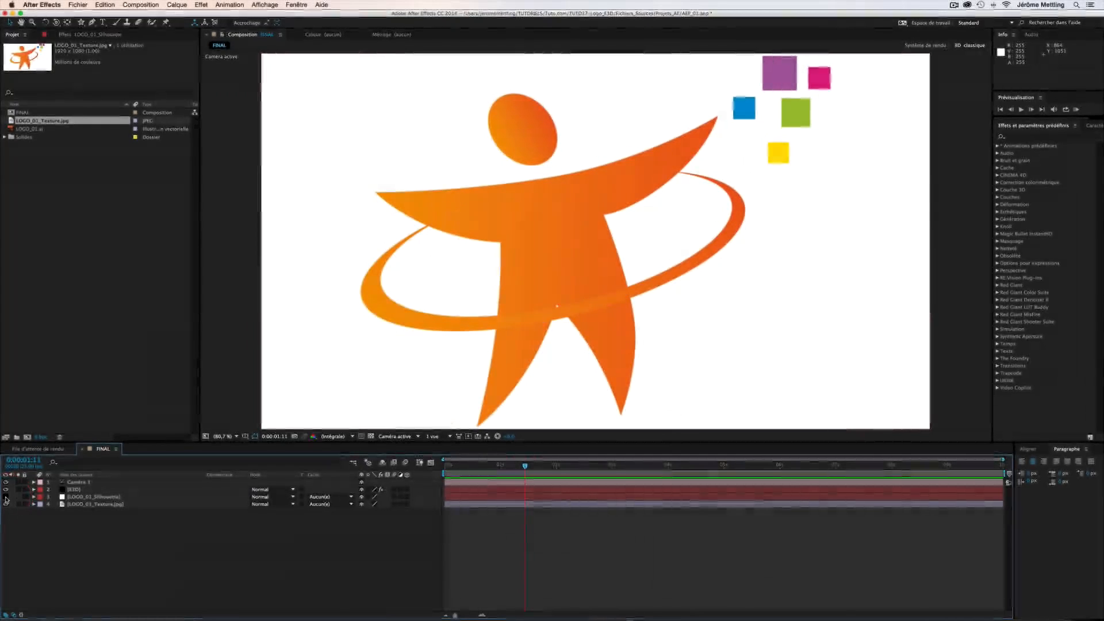
left_click(7, 497)
left_click(7, 497)
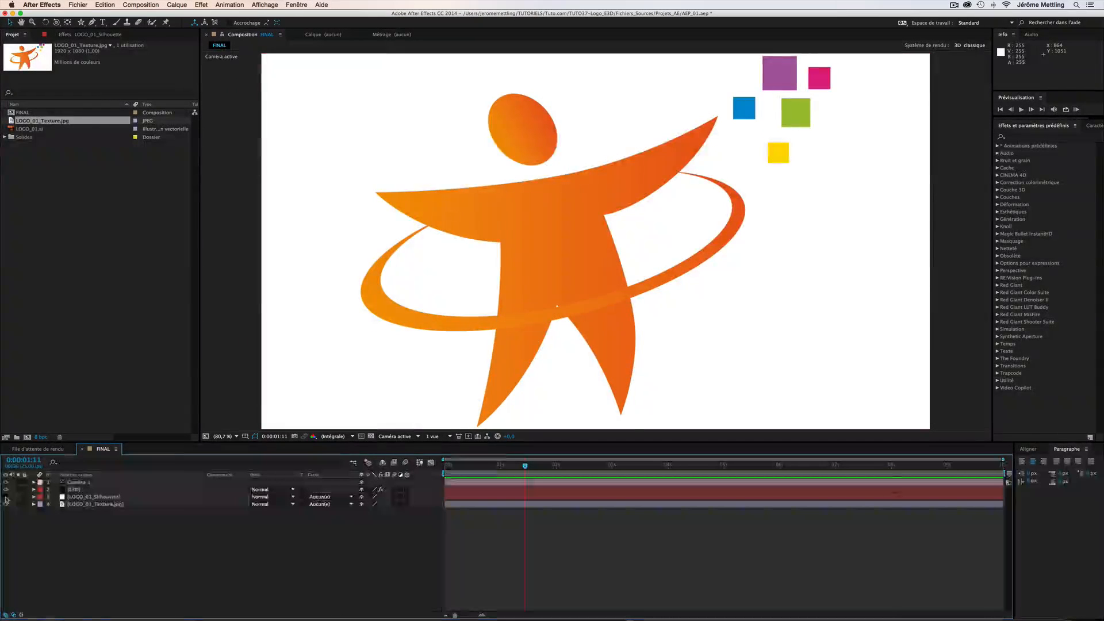
left_click(7, 497)
left_click(7, 498)
left_click(7, 497)
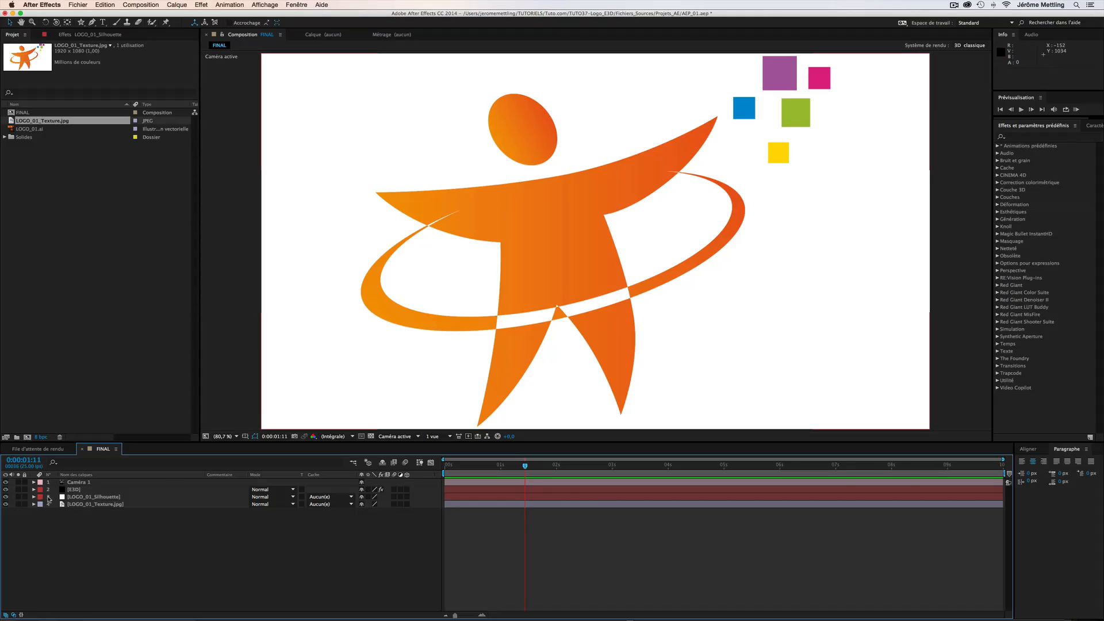
left_click(7, 505)
left_click(627, 345)
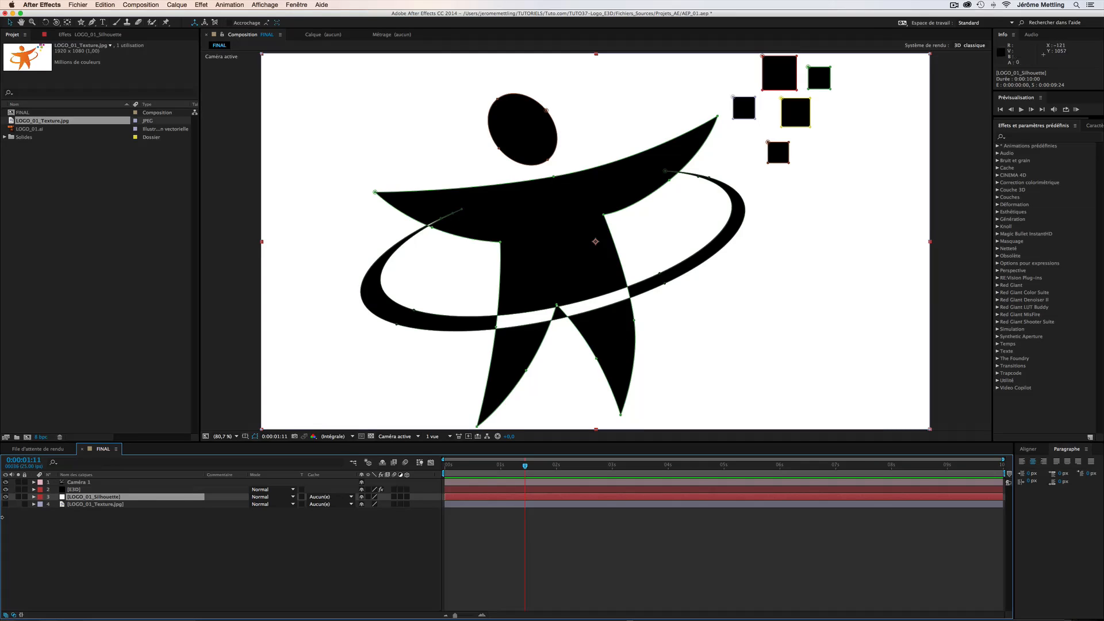
Try deleting the outer rectangular mask from the LOGO_01_Silhouette solid, and undo the deletion
left_click(71, 490)
left_click(97, 498)
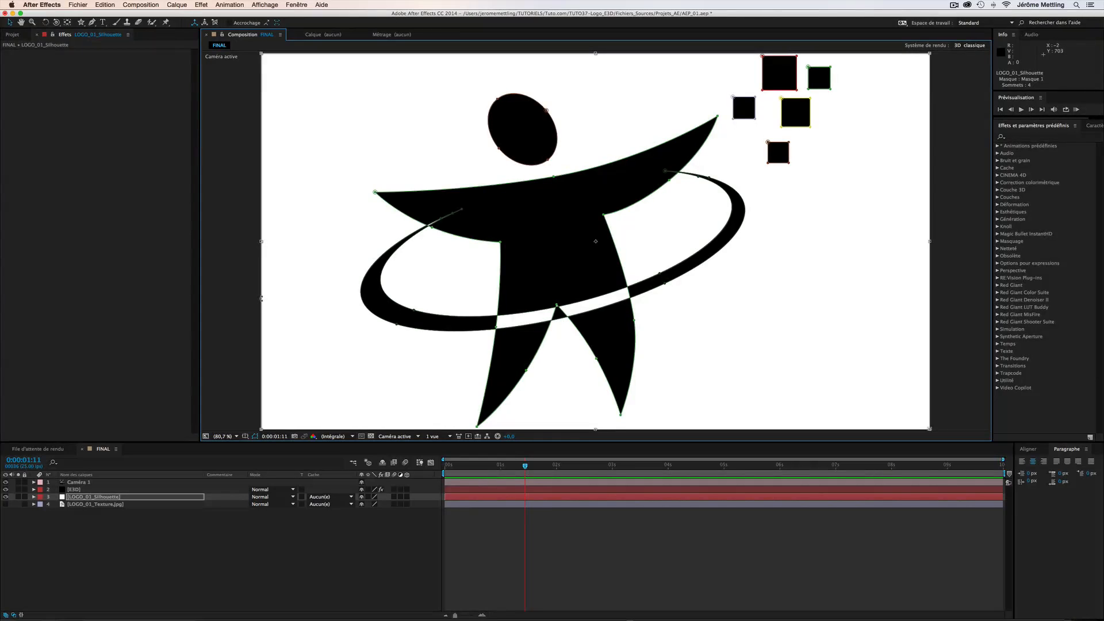
key("Delete")
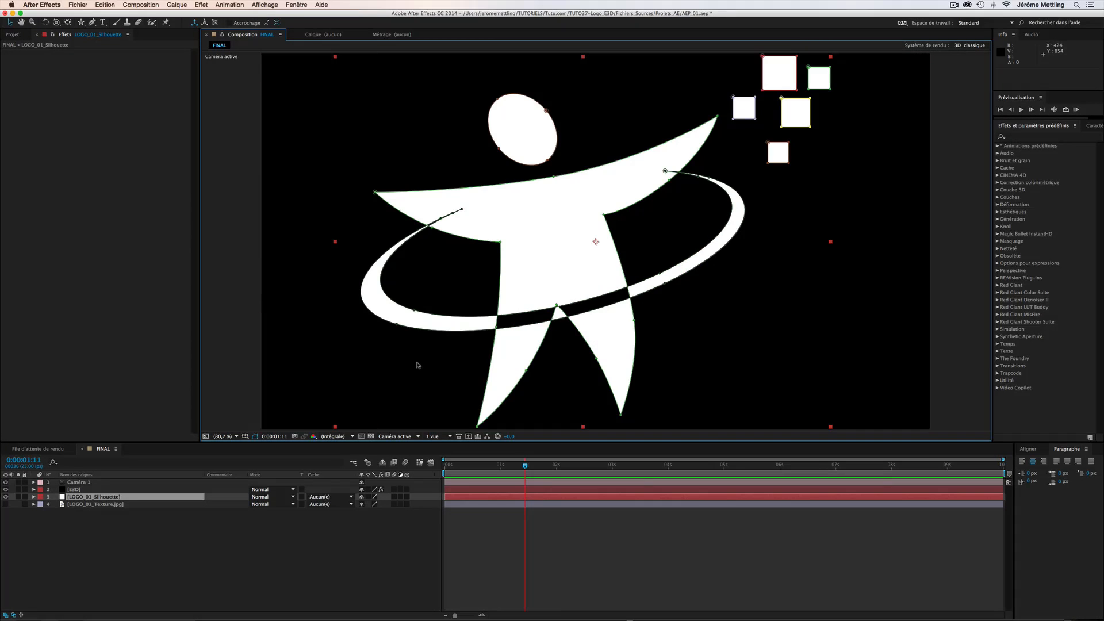
key("super+z")
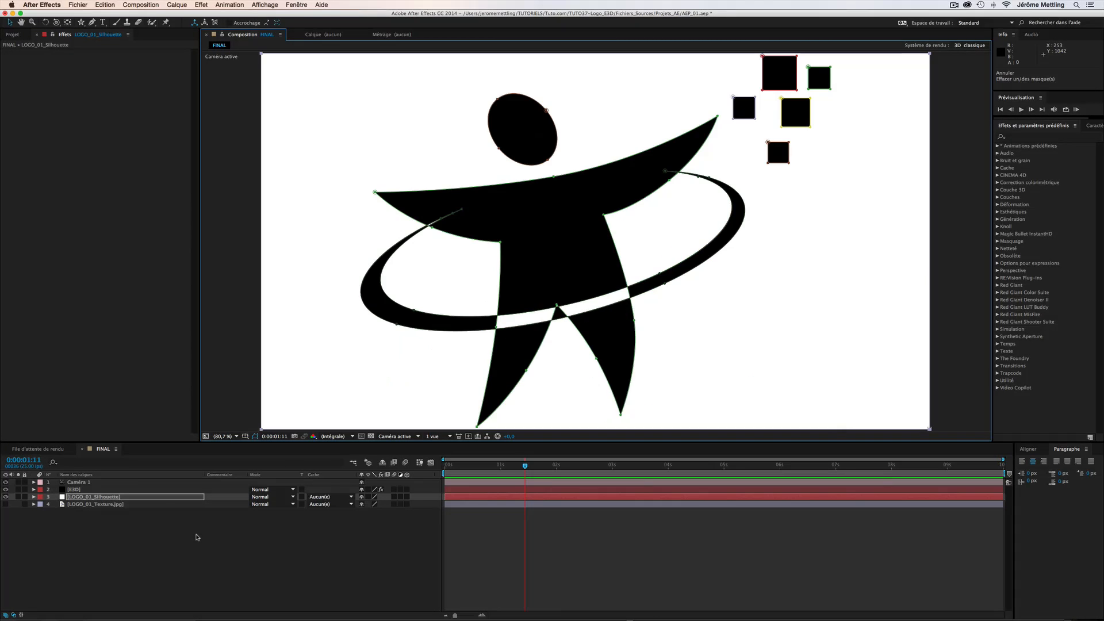
Assign LOGO_01_Silhouette as Path Layer 1 in the Element effect's custom text and masks on the E3D layer
left_click(111, 490)
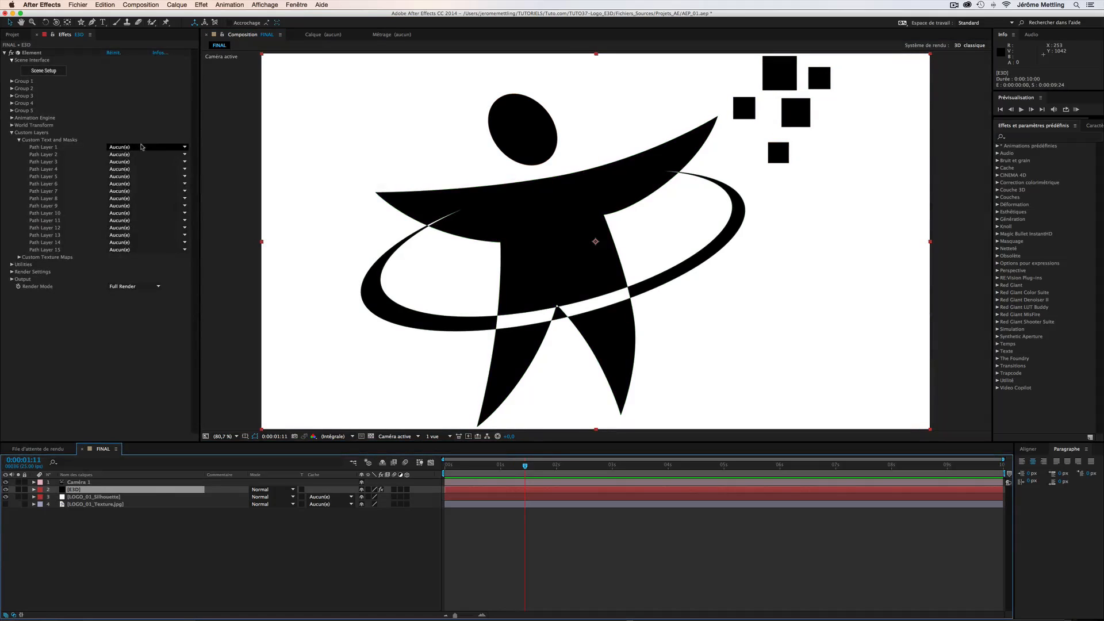
left_click(140, 147)
left_click(140, 177)
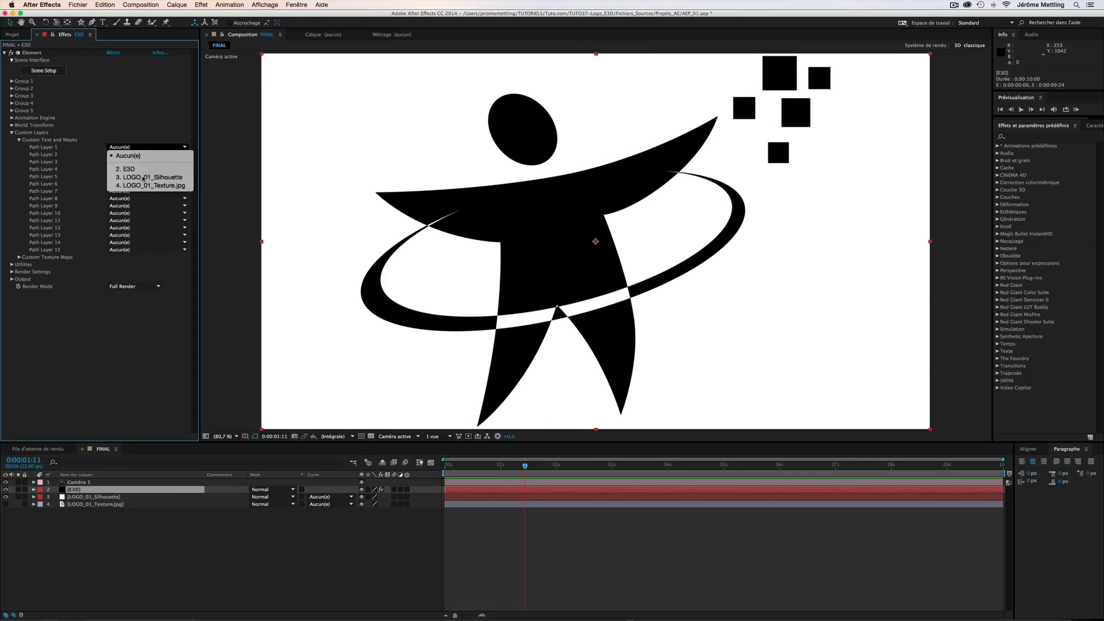
Extrude the custom path in Element's Scene Setup, check the model at an angle and accept the scene
left_click(43, 70)
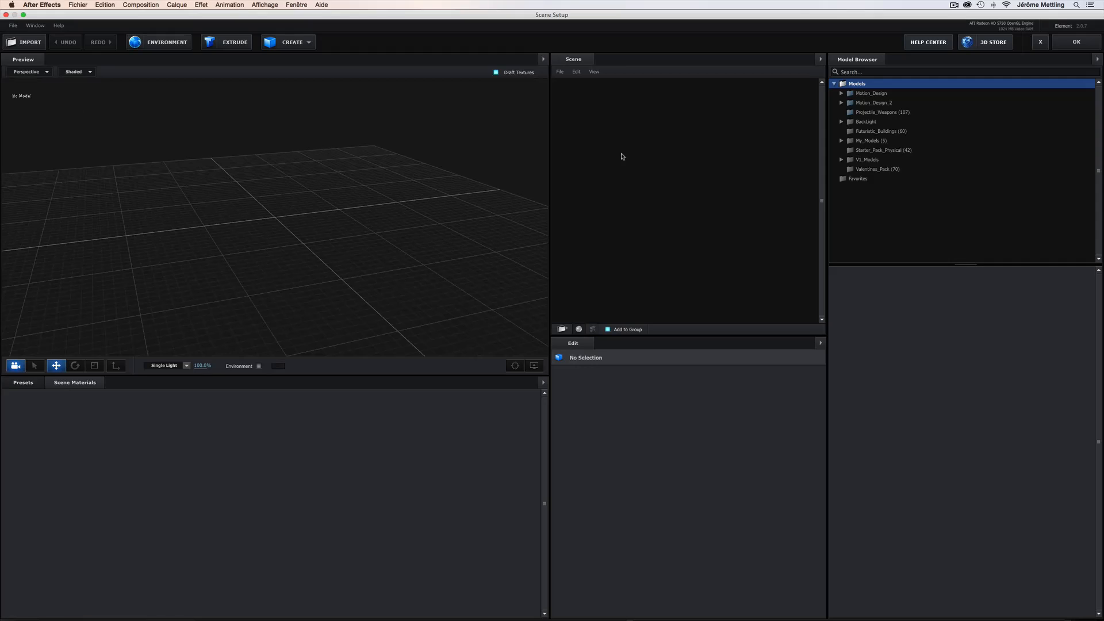
left_click(226, 47)
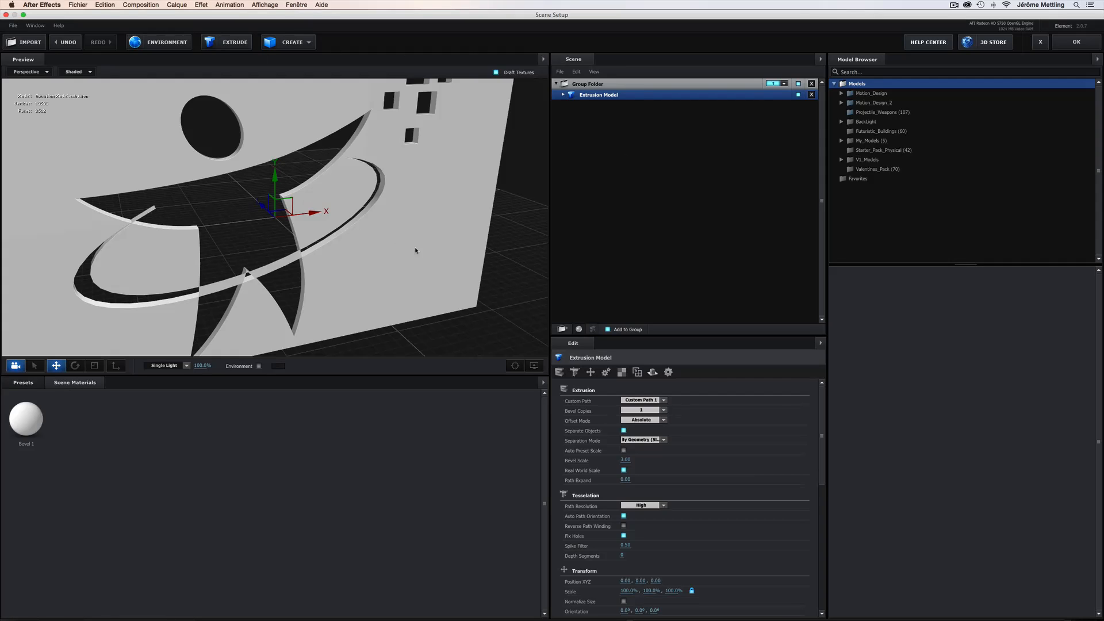
scroll(414, 249, "down", 5)
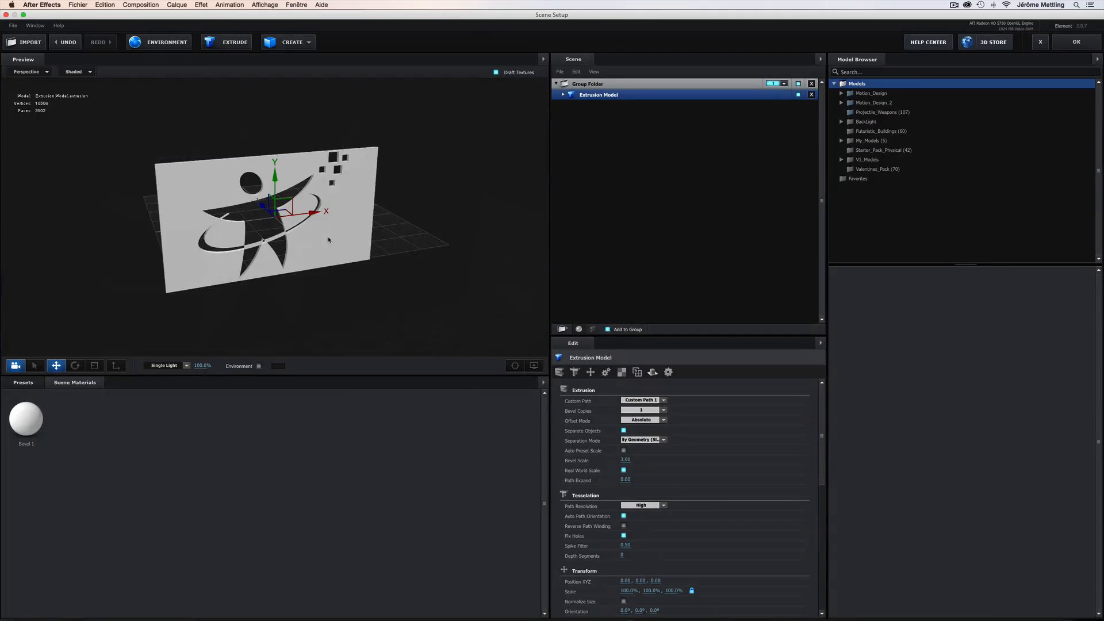
left_click_drag(328, 240, 189, 285)
scroll(313, 230, "up", 5)
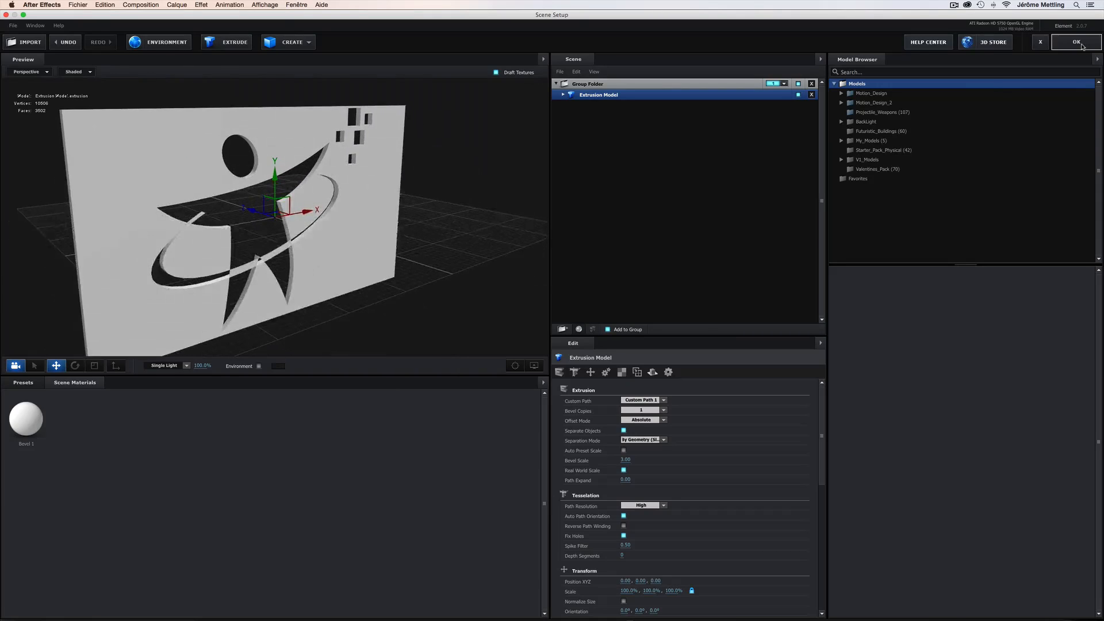
left_click(1077, 42)
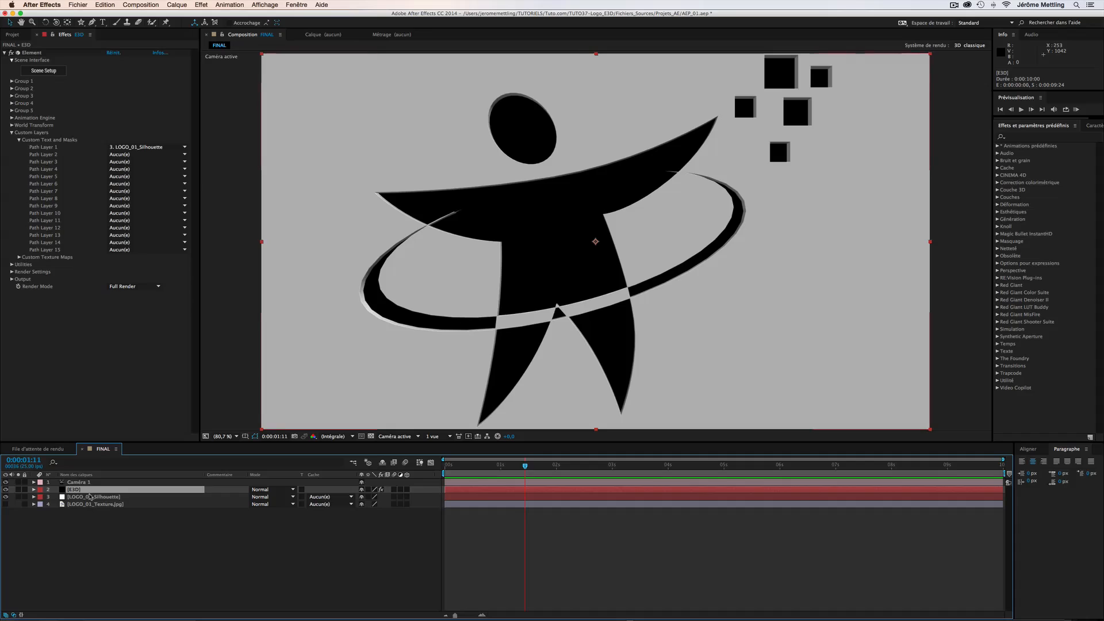
Delete the outer rectangular mask from LOGO_01_Silhouette and purge all memory to refresh the 3D logo
left_click(90, 497)
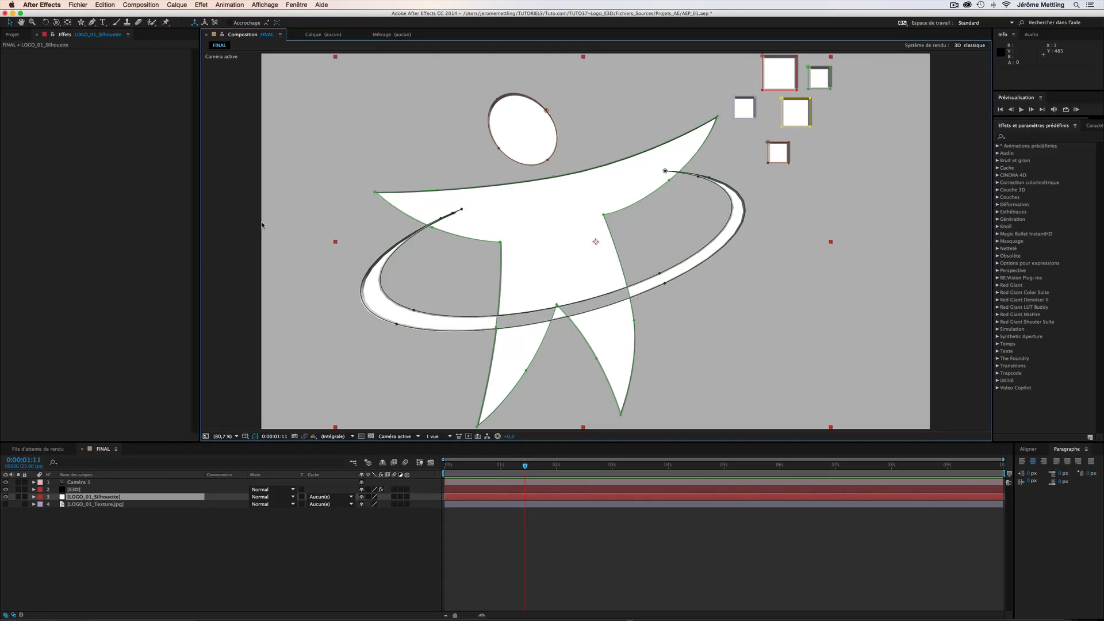
left_click(112, 6)
mouse_move(131, 176)
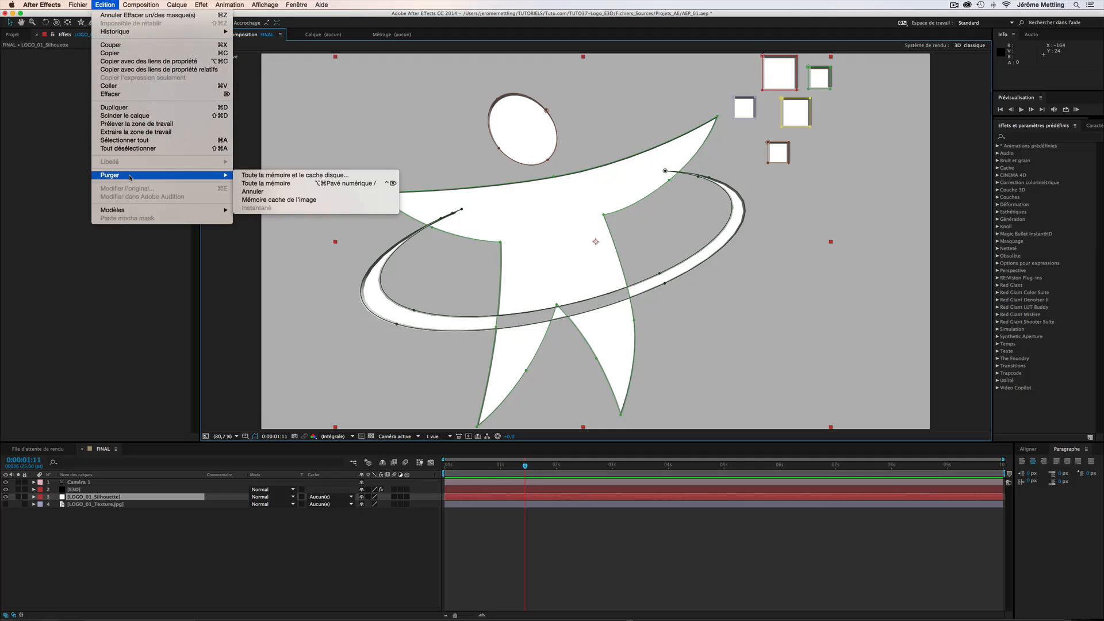
left_click(276, 184)
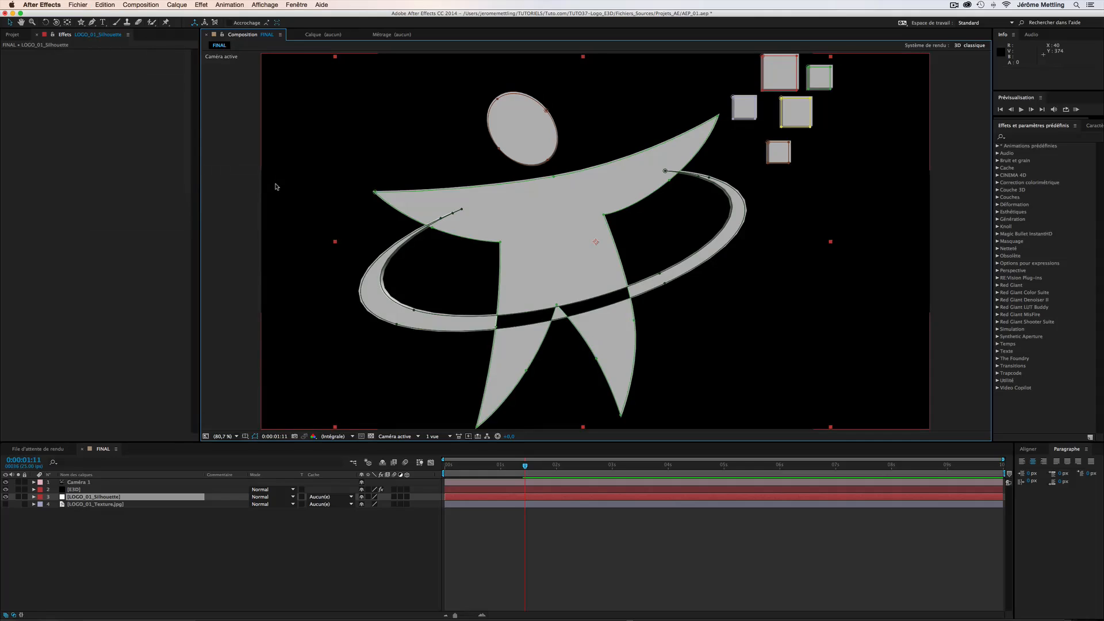
left_click(277, 187)
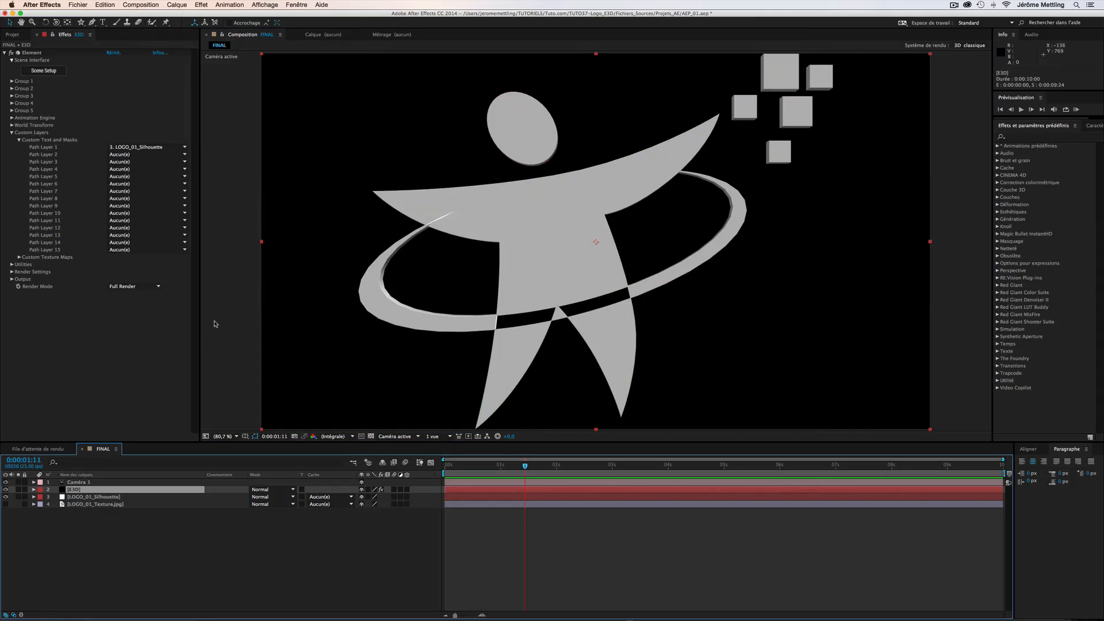
Reopen Scene Setup and examine the extruded logo's edges and overlapping shapes, along with its extrusion and tessellation settings
left_click(52, 73)
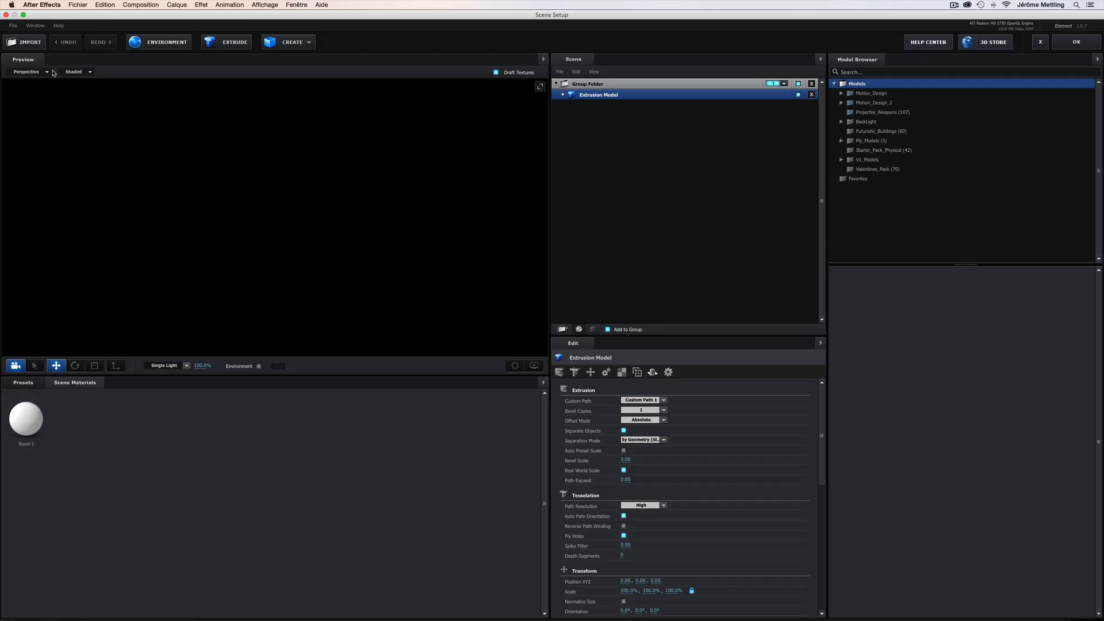
left_click_drag(270, 269, 282, 271)
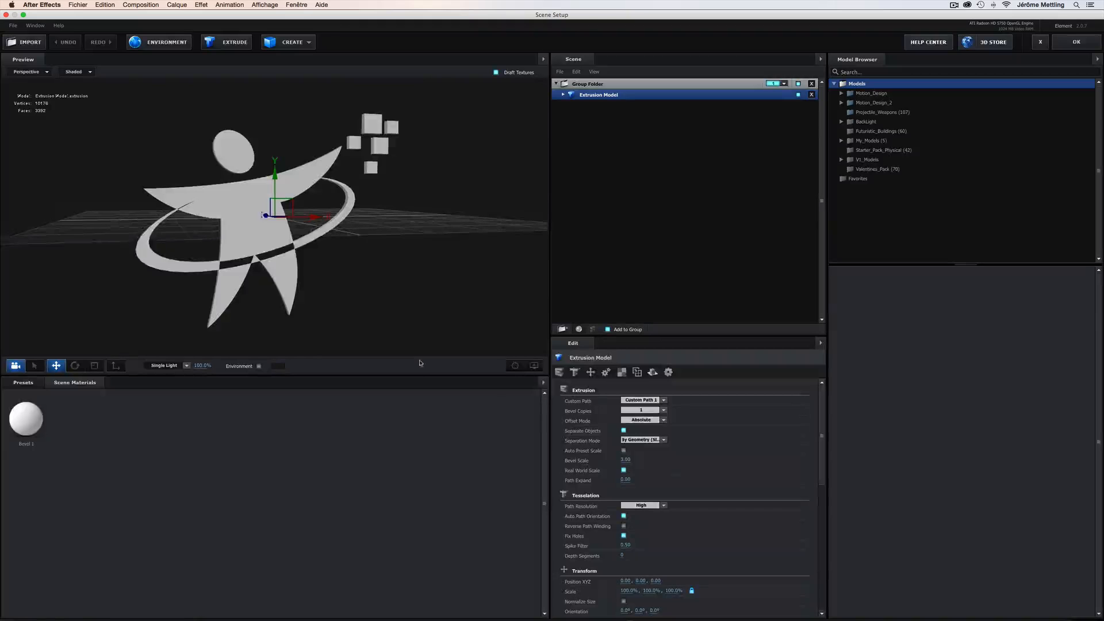
scroll(268, 265, "up", 5)
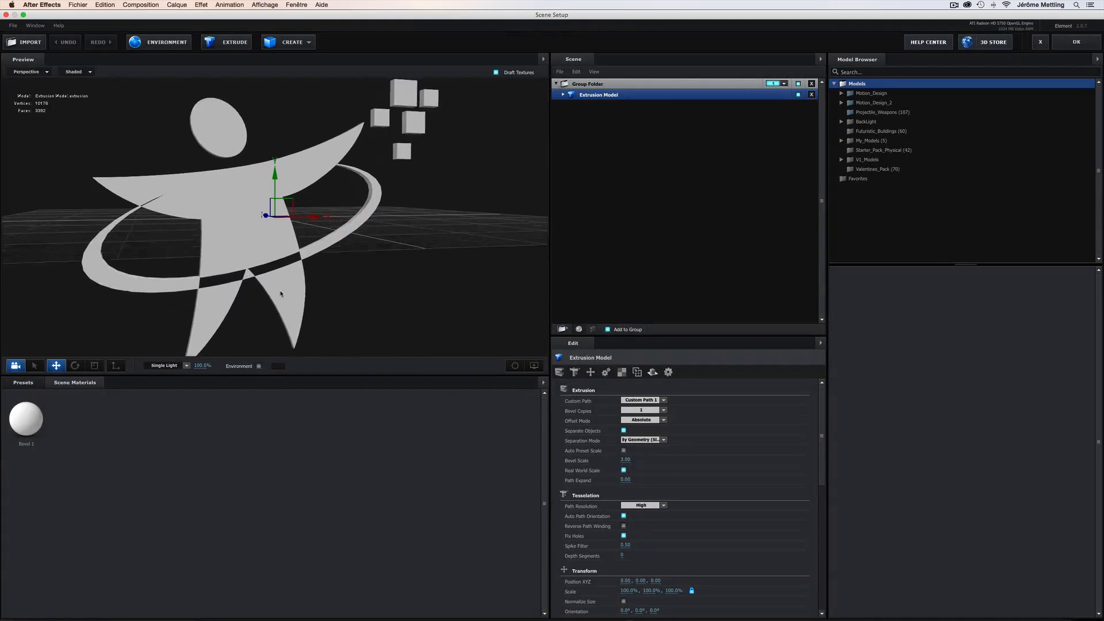
left_click_drag(279, 301, 233, 337)
scroll(230, 313, "up", 3)
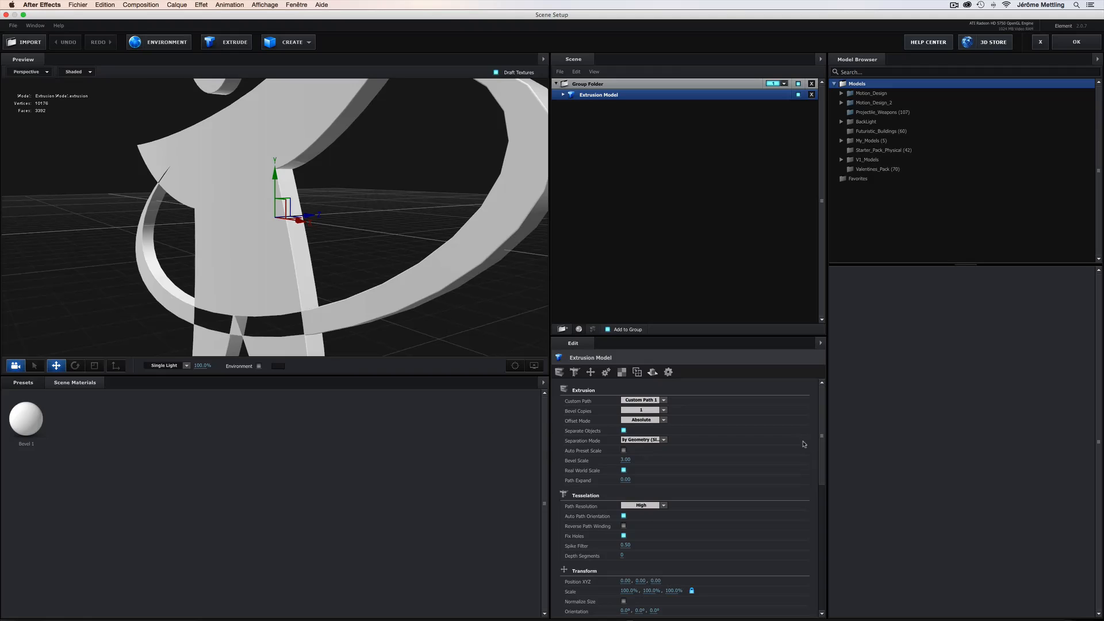
mouse_move(818, 431)
left_mouse_down()
mouse_move(819, 560)
mouse_move(823, 430)
left_mouse_up()
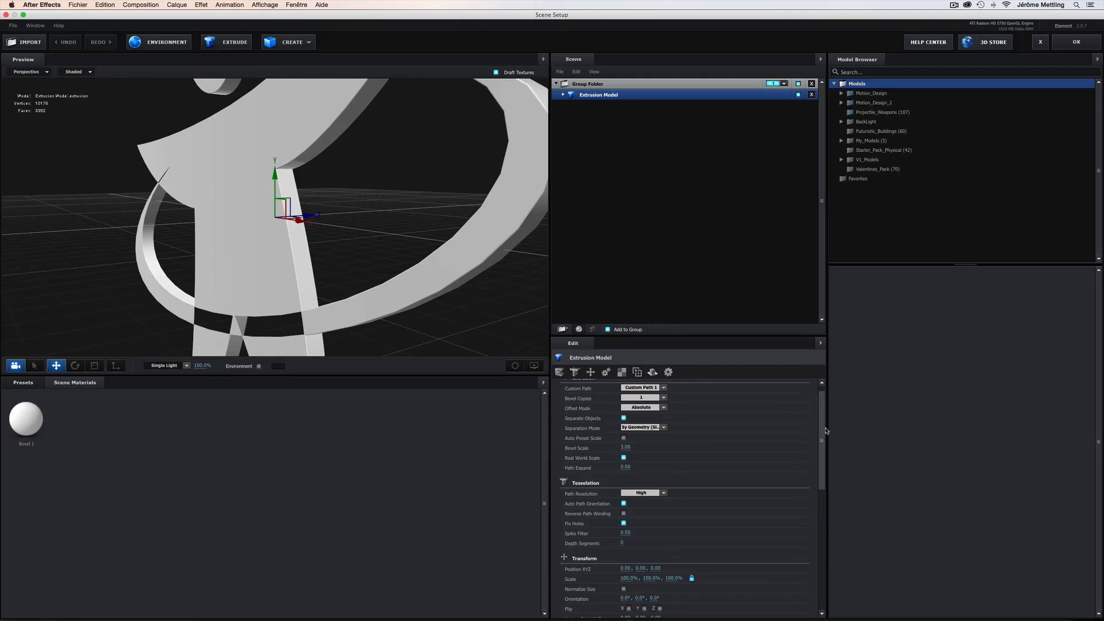
left_click(624, 523)
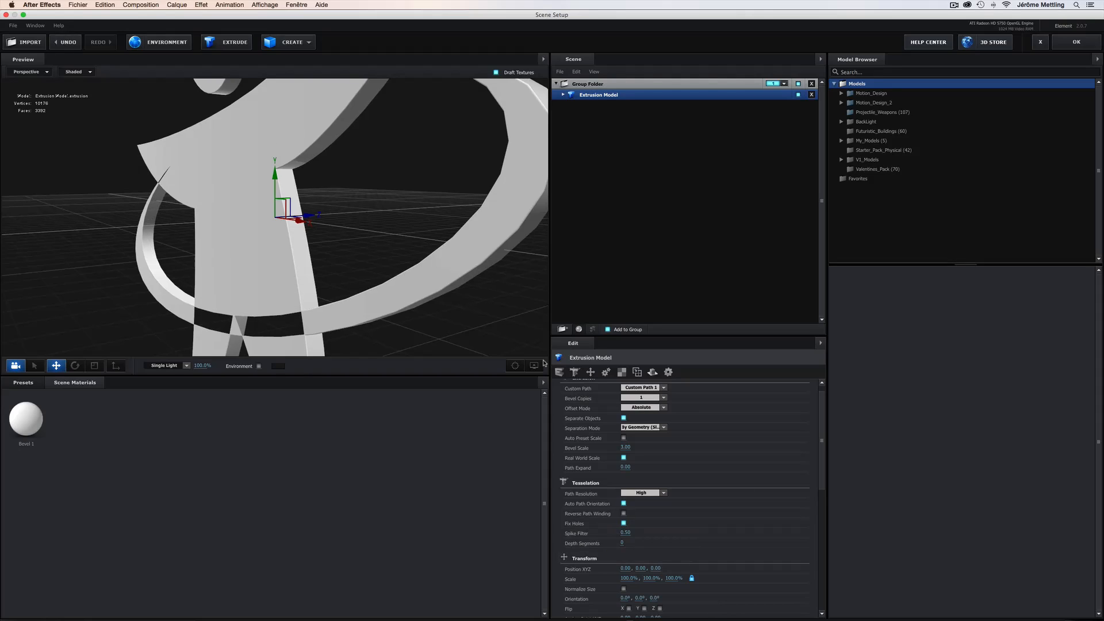
Disable Draw Backfaces in the Bevel 1 material's advanced settings, check the model and accept the scene
left_click(563, 95)
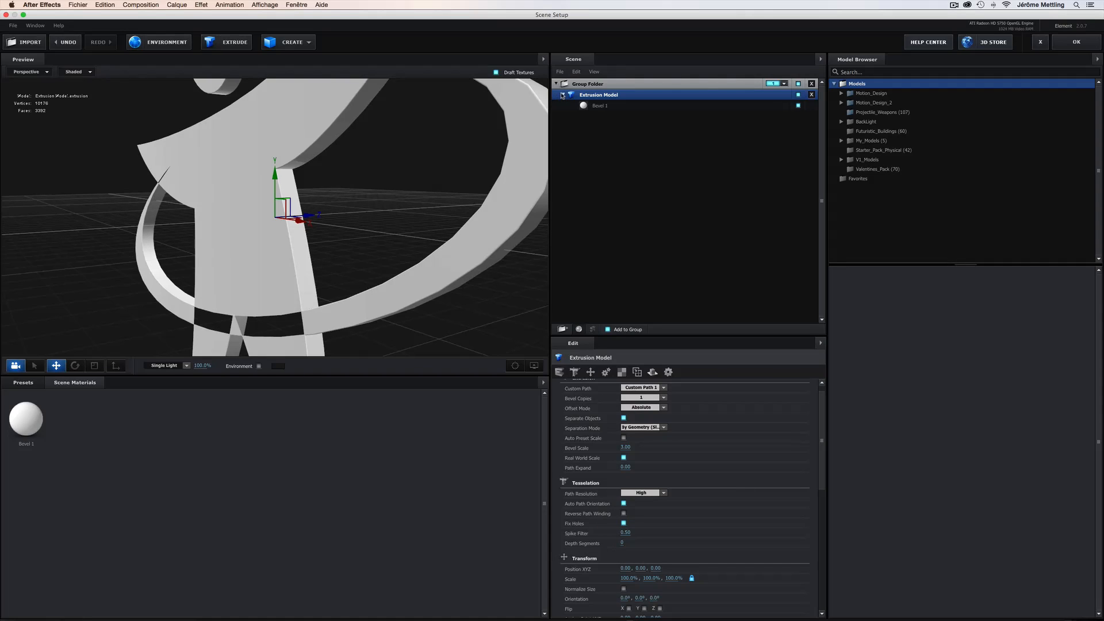
left_click(607, 106)
scroll(690, 489, "down", 15)
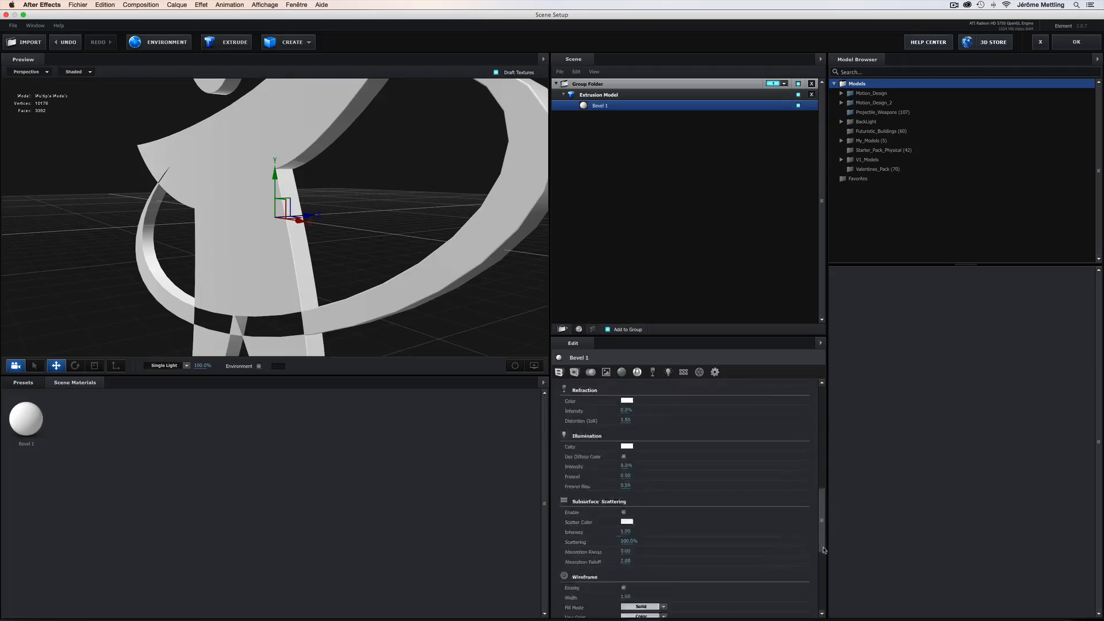
left_click(623, 597)
left_click(624, 597)
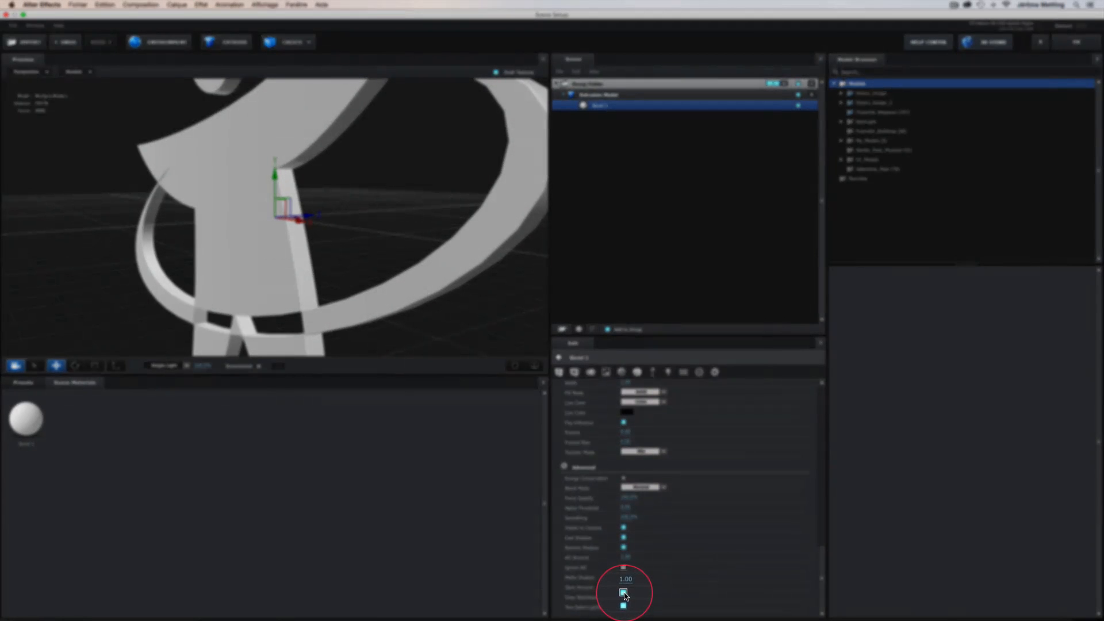
mouse_move(204, 321)
left_mouse_down()
mouse_move(239, 327)
mouse_move(172, 316)
mouse_move(216, 320)
left_mouse_up()
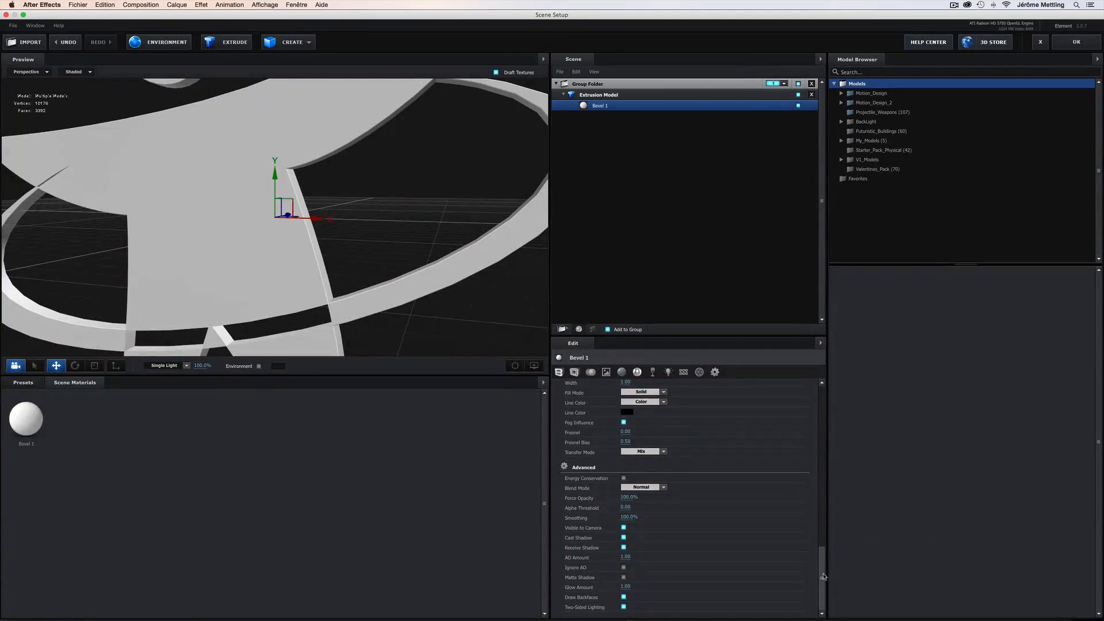
left_click_drag(821, 575, 821, 605)
left_click(623, 597)
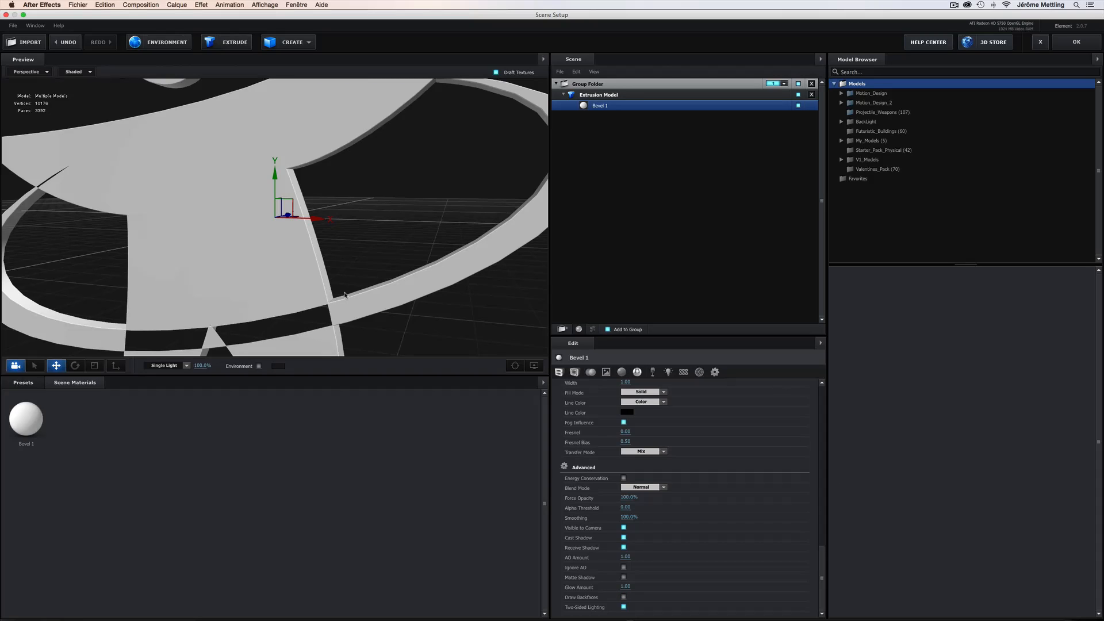
left_click_drag(345, 295, 348, 295)
mouse_move(427, 297)
left_mouse_down()
mouse_move(431, 308)
mouse_move(412, 305)
left_mouse_up()
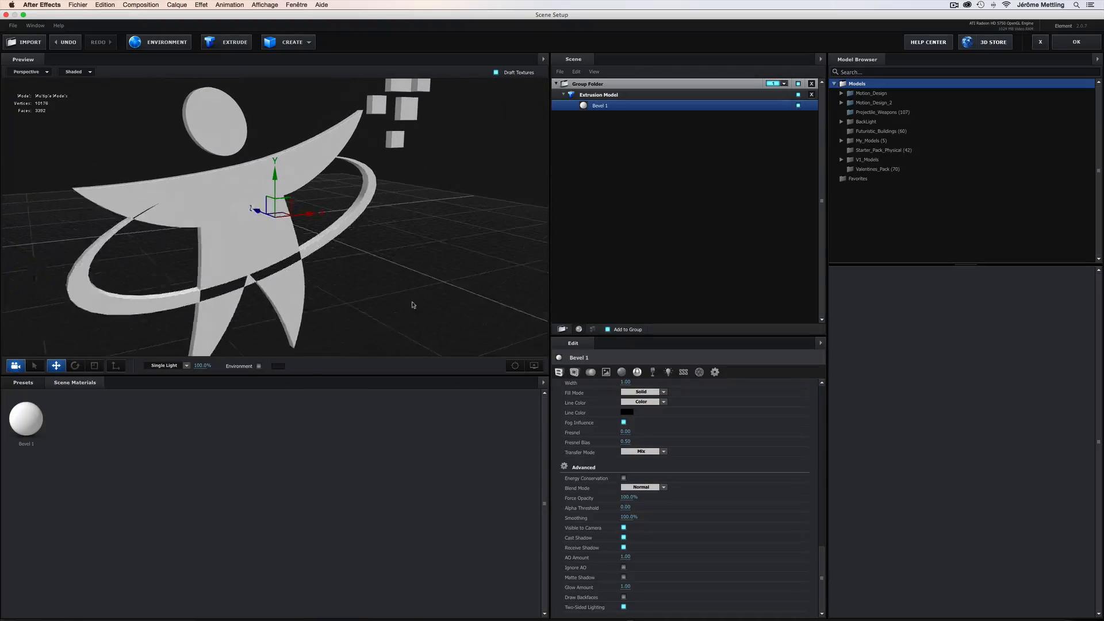
left_click(1088, 45)
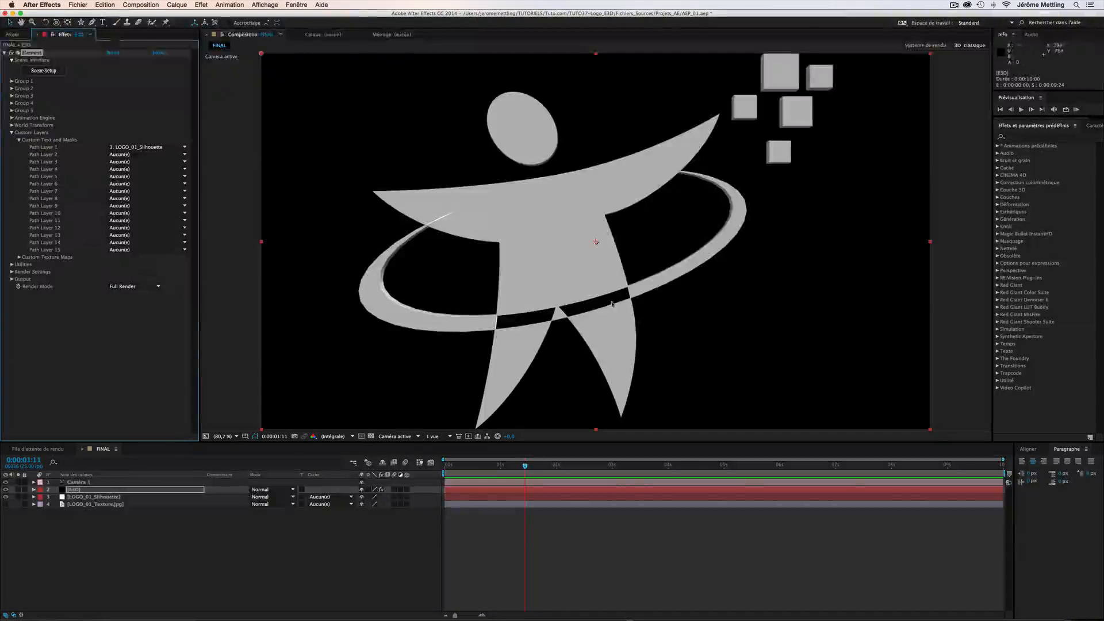
Cut all the logo masks, Masque 2 through Masque 9, from the LOGO_01_Silhouette solid
left_click(89, 497)
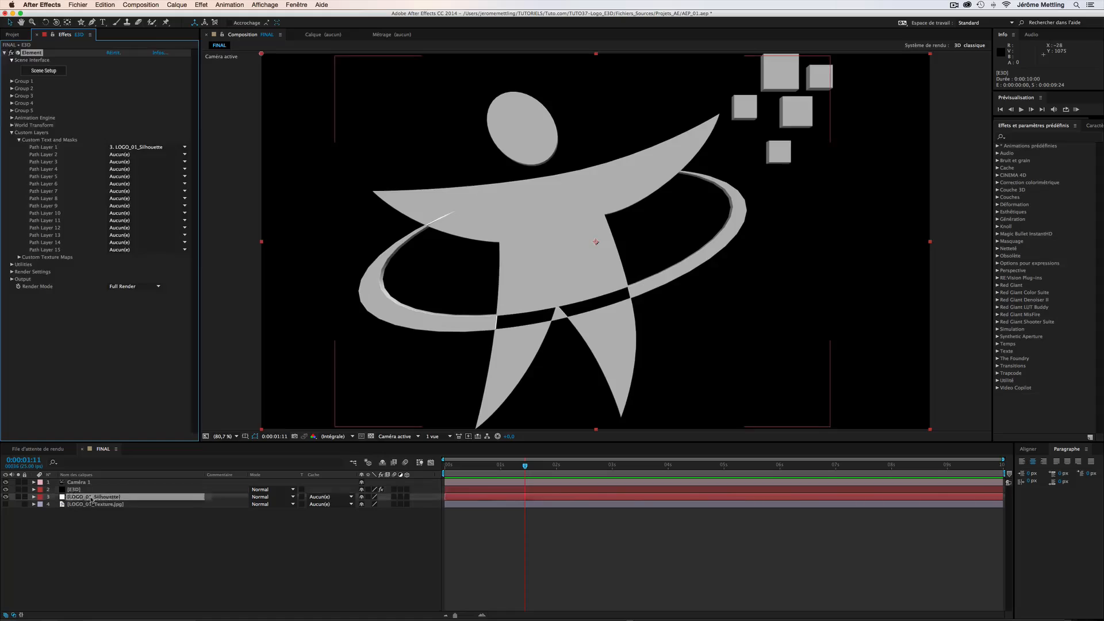
key("m")
left_click(72, 504)
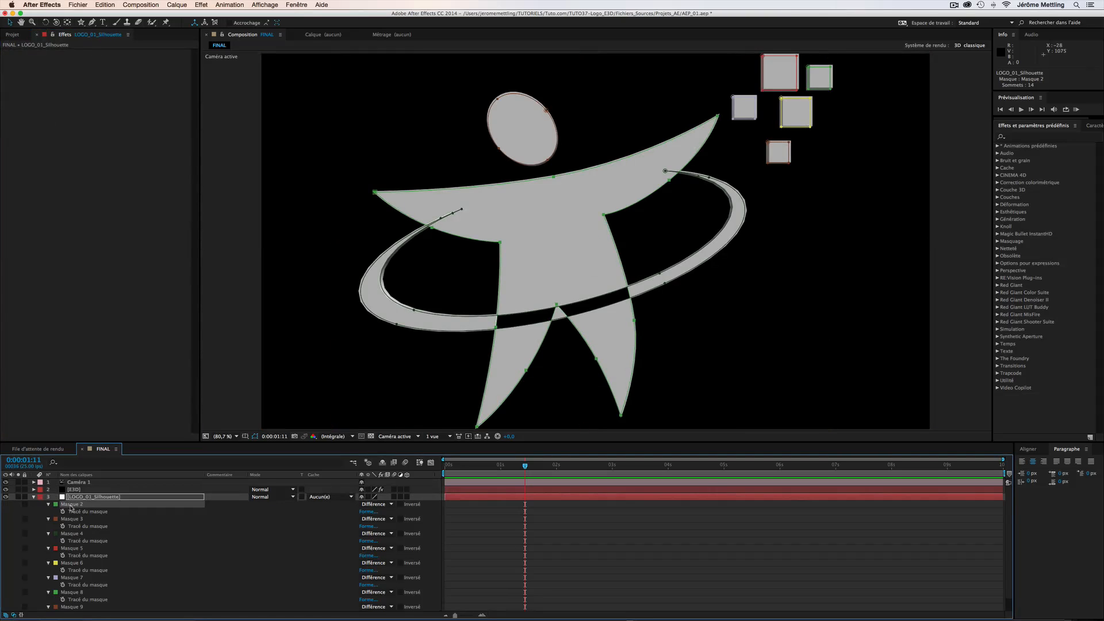
scroll(109, 546, "down", 1)
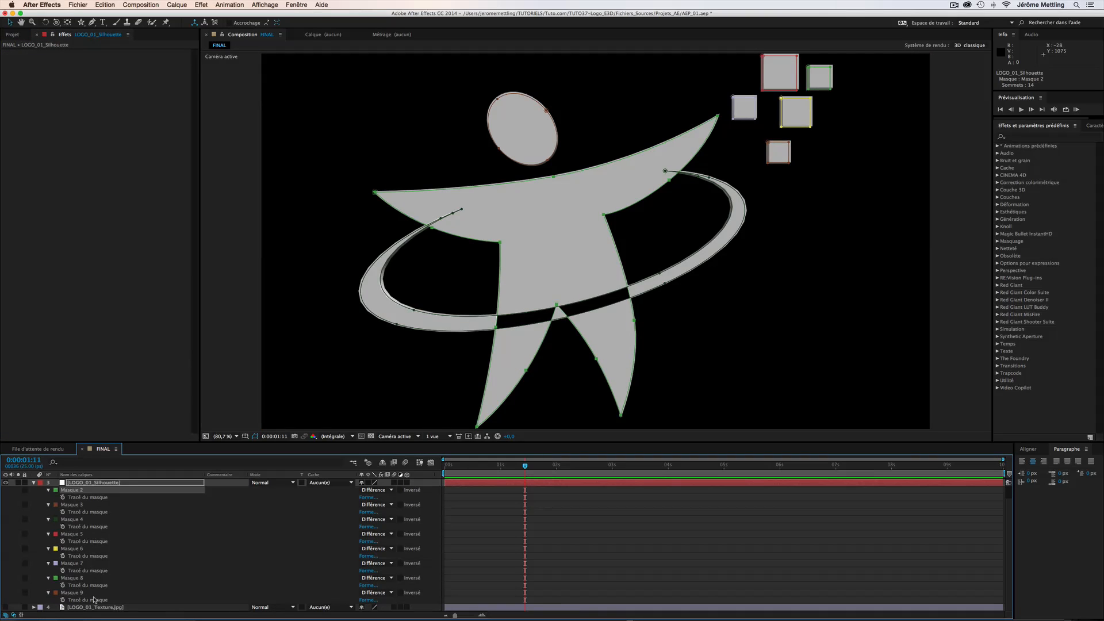
left_click(79, 593, "shift")
key("super+x")
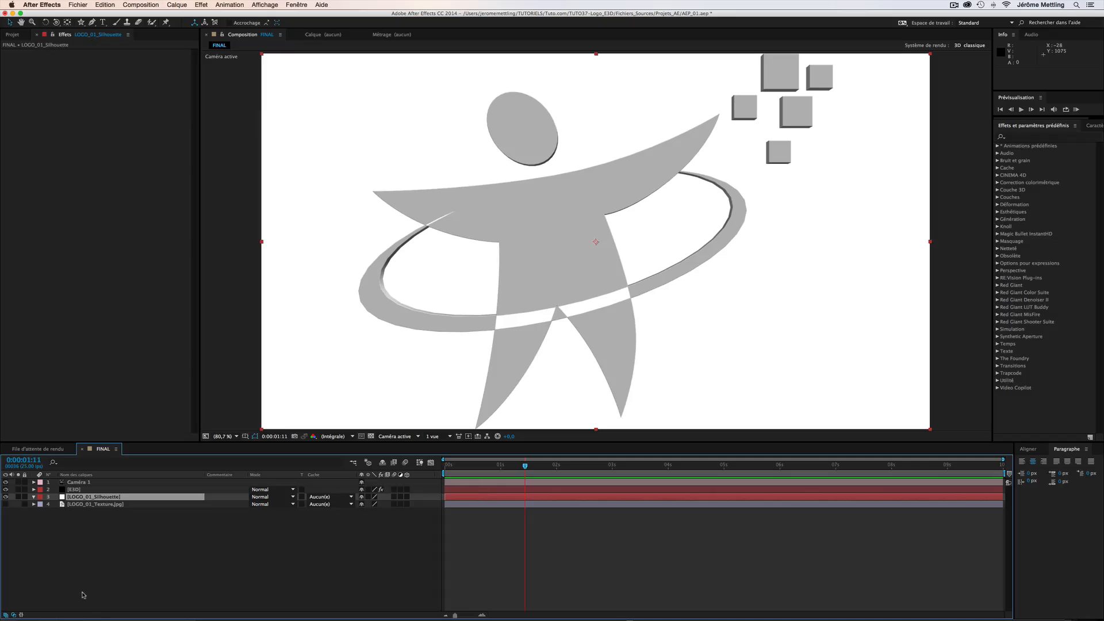
Purge all memory to refresh the composition and hide the LOGO_01_Silhouette layer
left_click(181, 570)
left_click(107, 5)
mouse_move(178, 175)
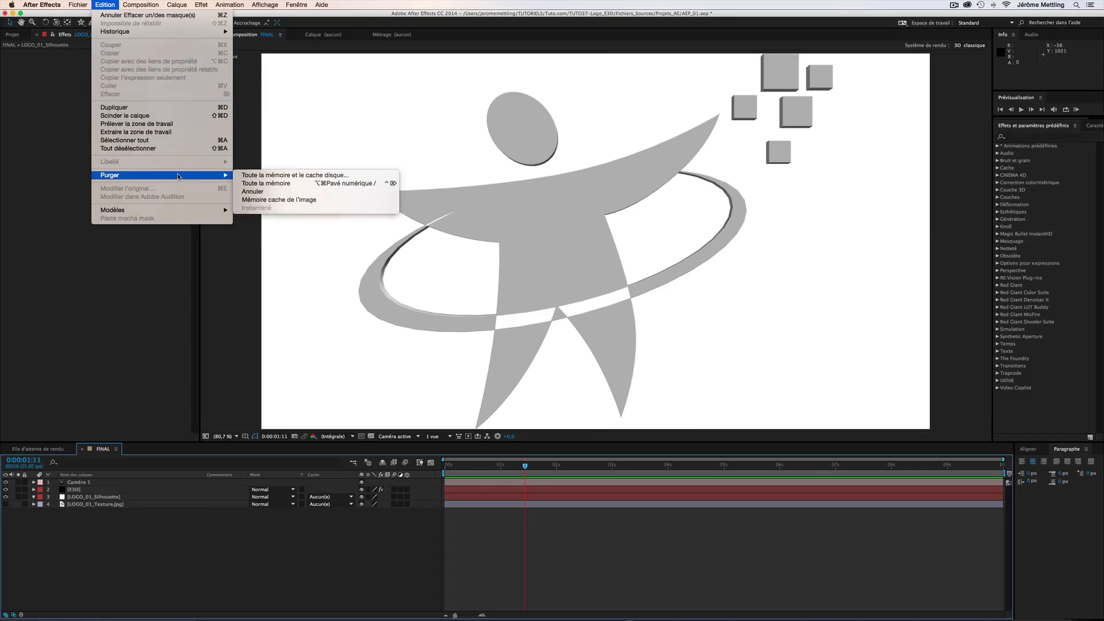
left_click(262, 183)
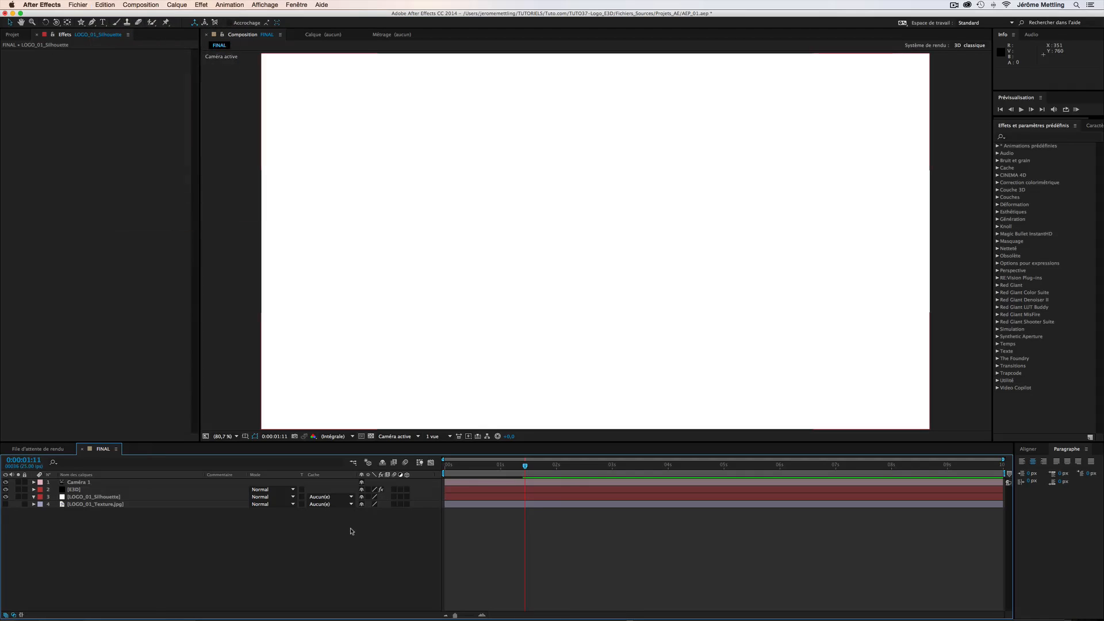
left_click(6, 497)
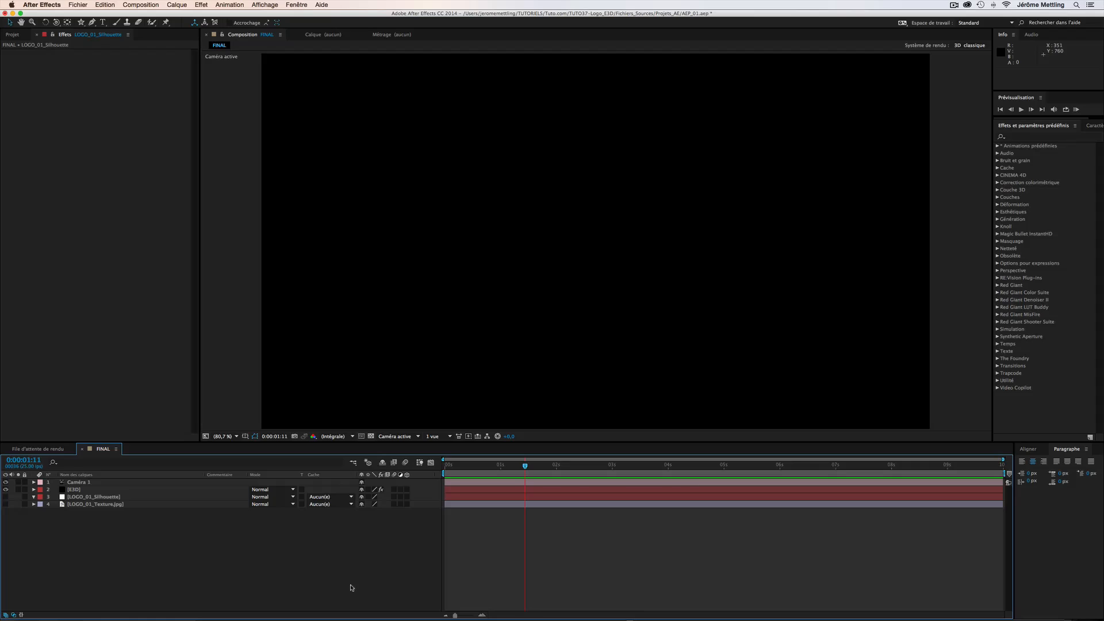
Switch to Illustrator and open the recent file LOGO_01_Silhouette.ai
key("super+Tab")
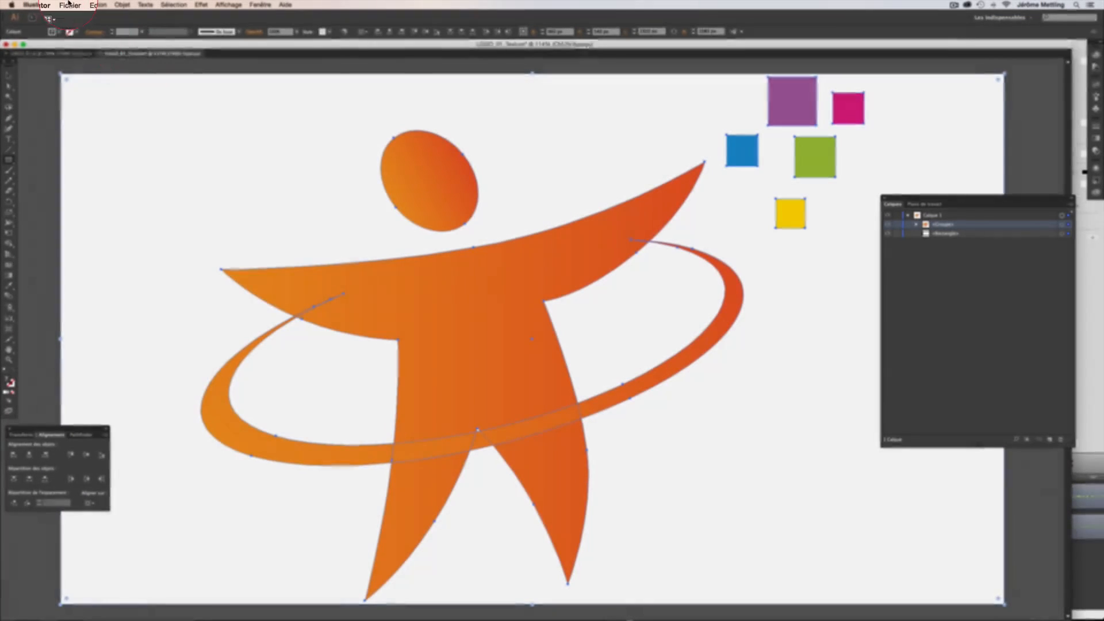
left_click(69, 5)
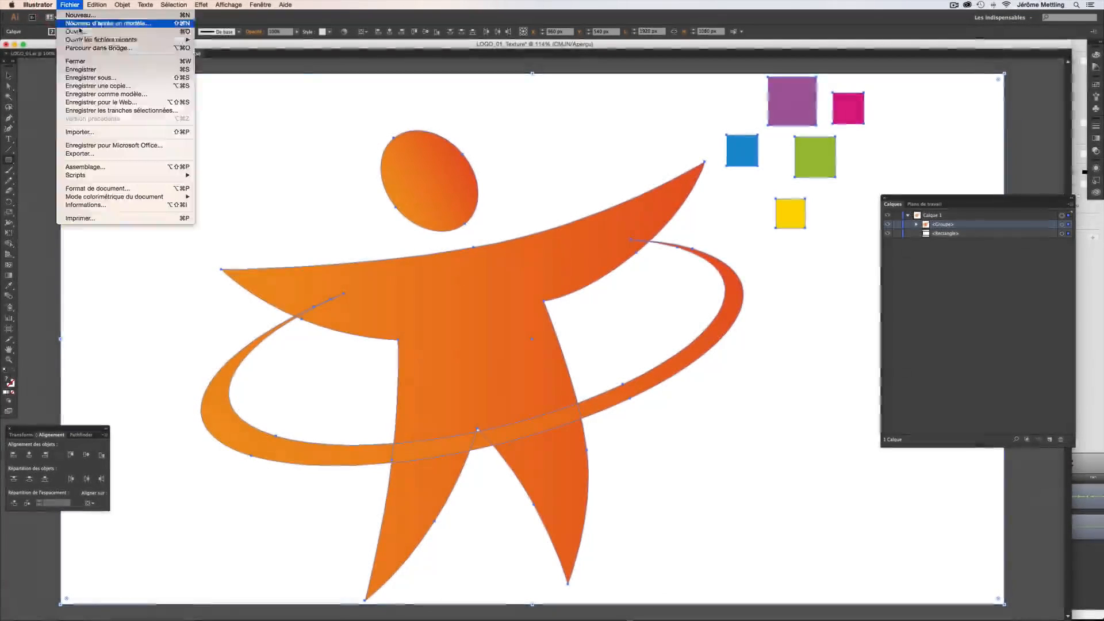
mouse_move(173, 39)
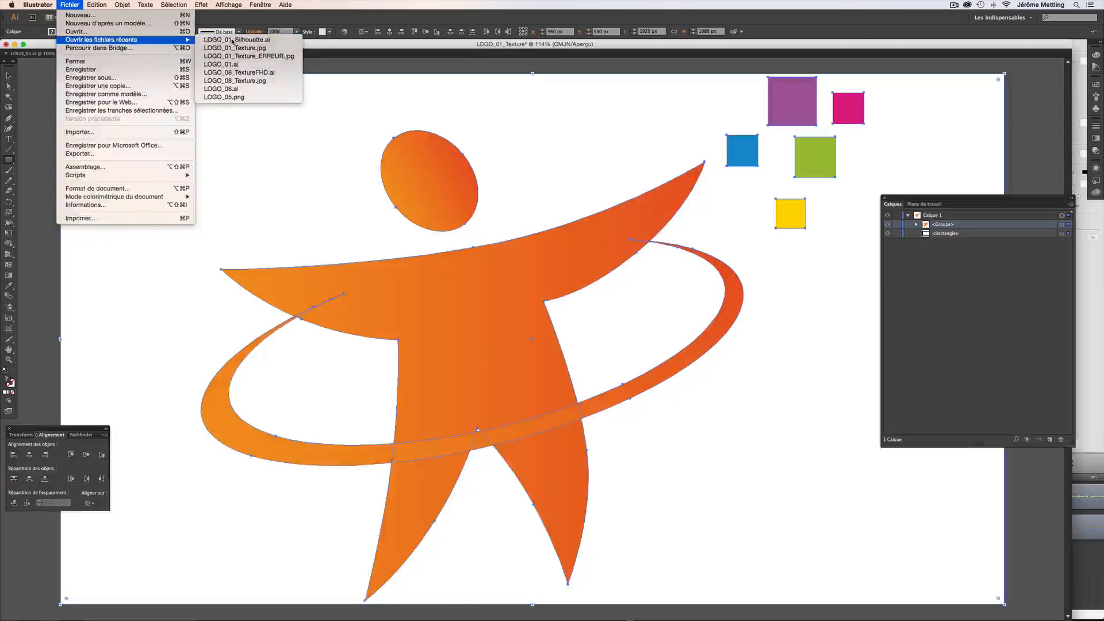
left_click(232, 39)
left_click(192, 54)
key("super+a")
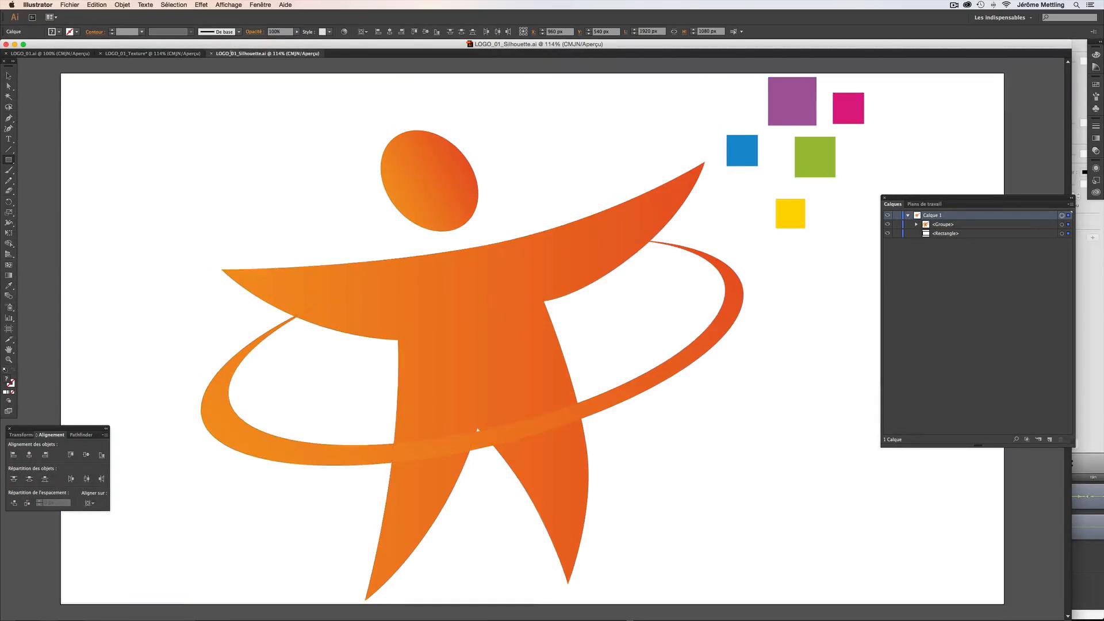
left_click(236, 53)
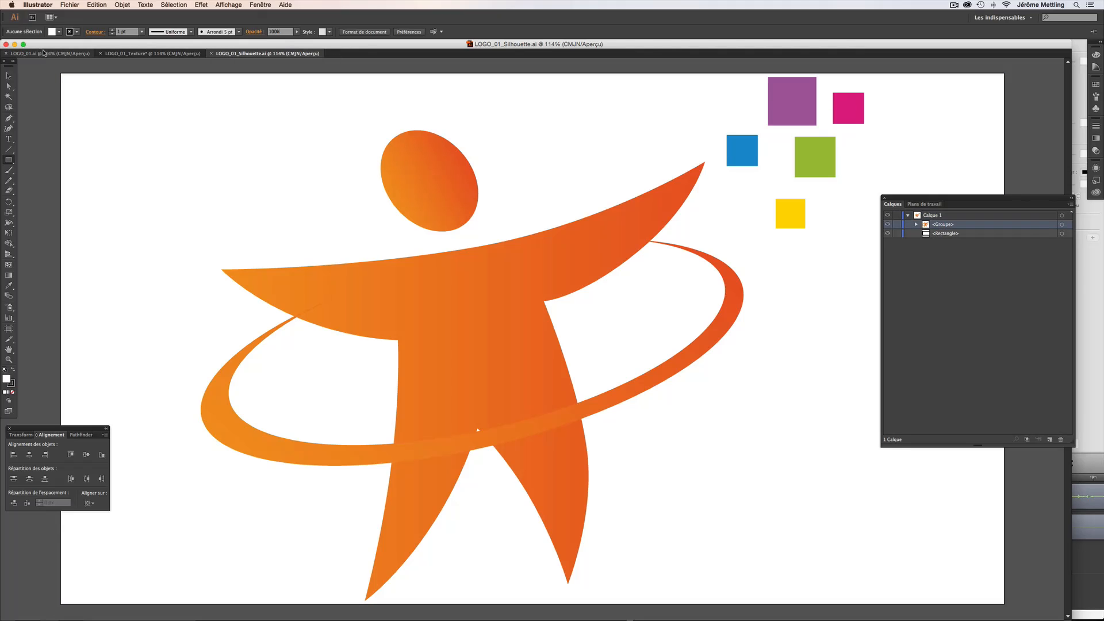
Select the whole logo group, without the background rectangle, and merge its shapes with the Pathfinder Unite mode
left_click(10, 77)
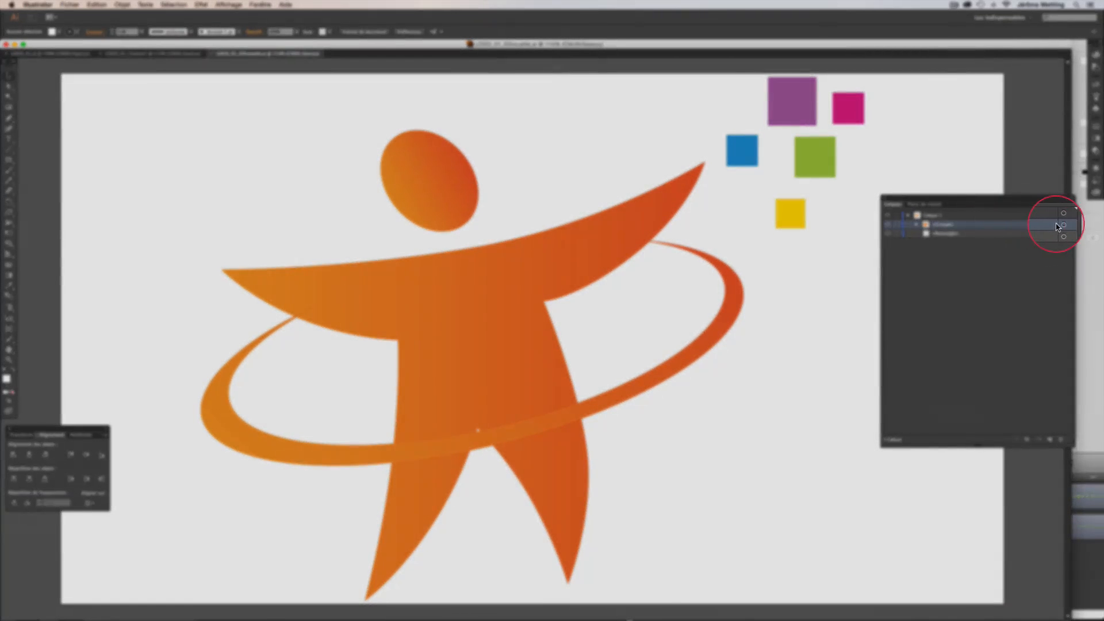
left_click(1062, 227)
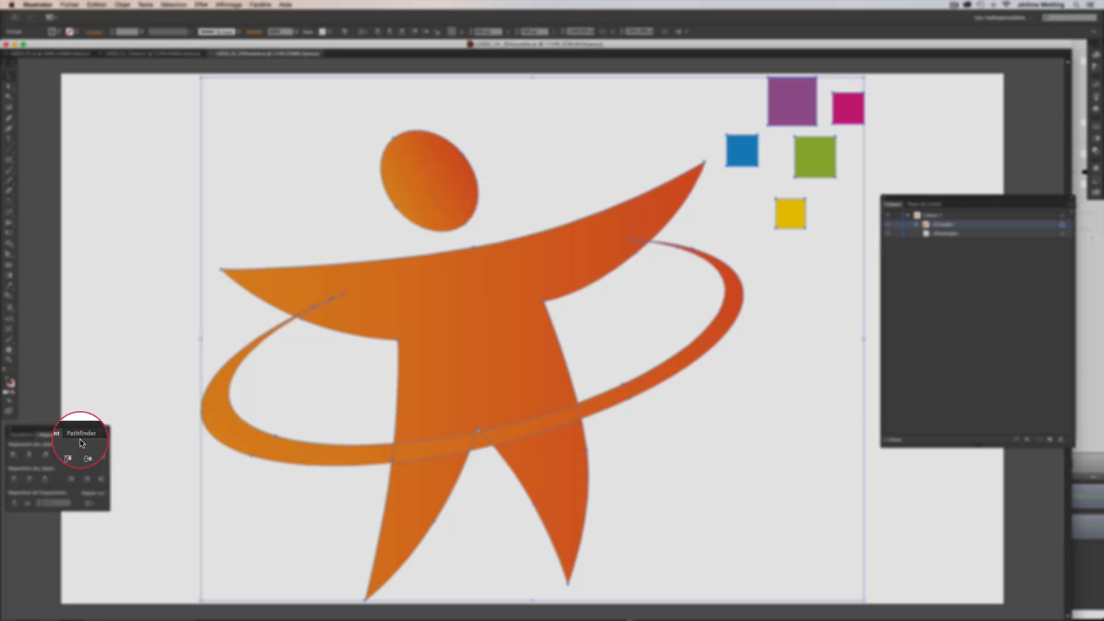
left_click(84, 432)
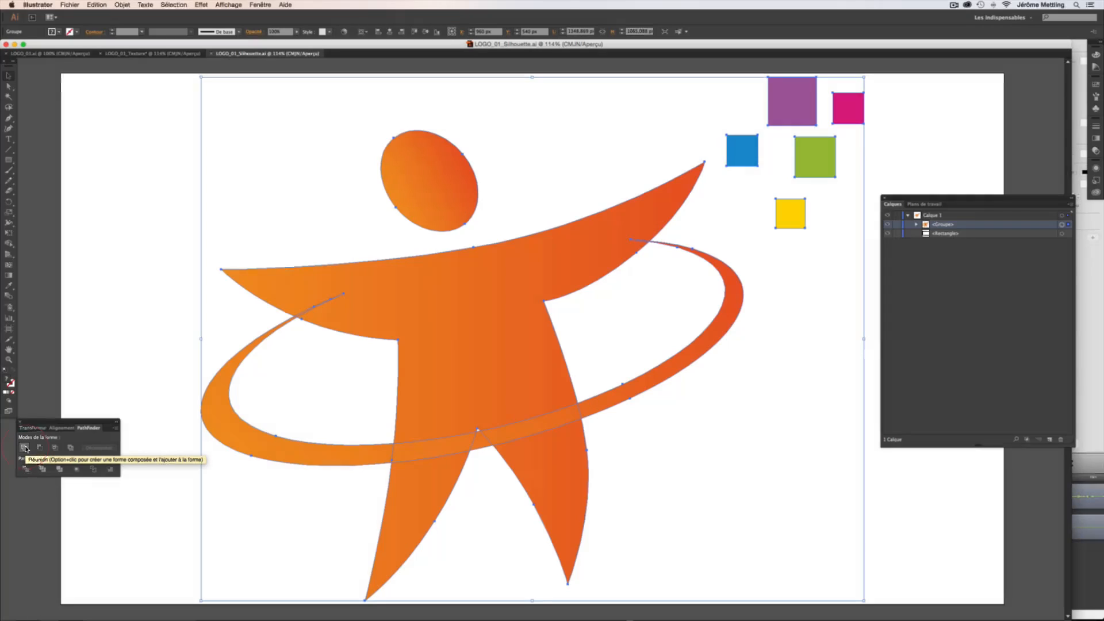
left_click(24, 447)
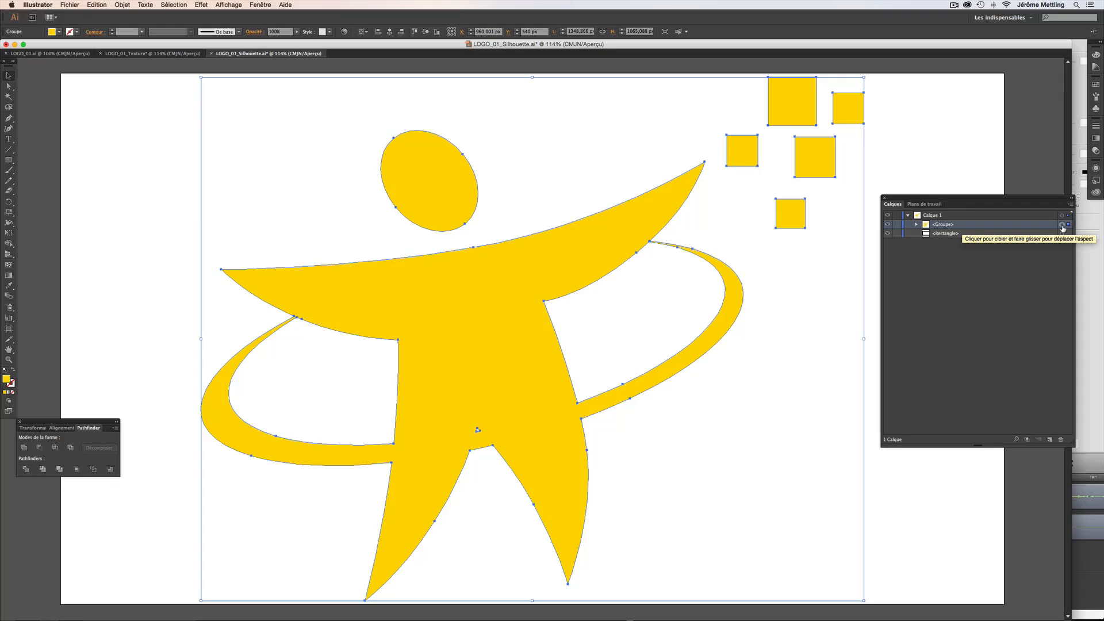
Copy only the merged logo group, without the rectangle, and try pasting it as masks on the LOGO_01_Silhouette solid in After Effects
left_click(1015, 218)
left_click(1062, 217)
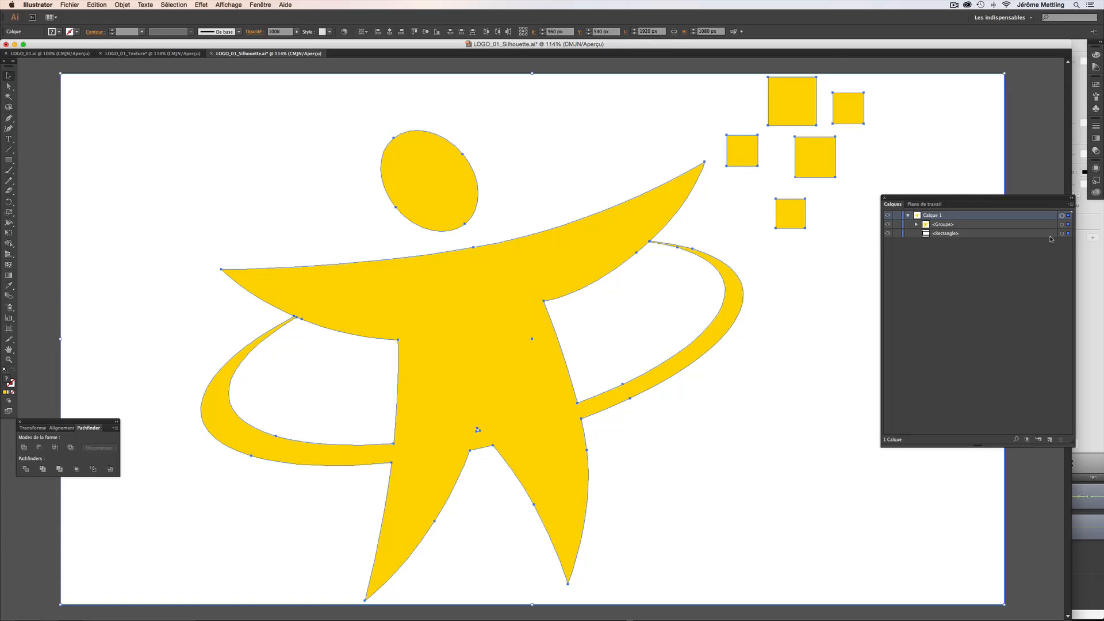
left_click(1001, 225)
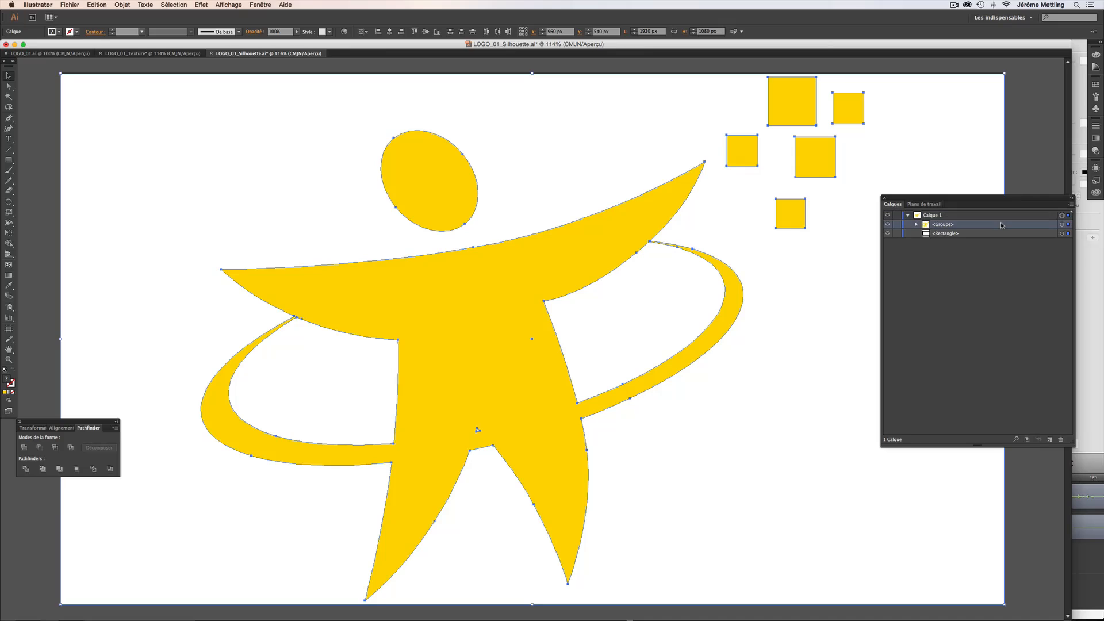
left_click(1063, 225)
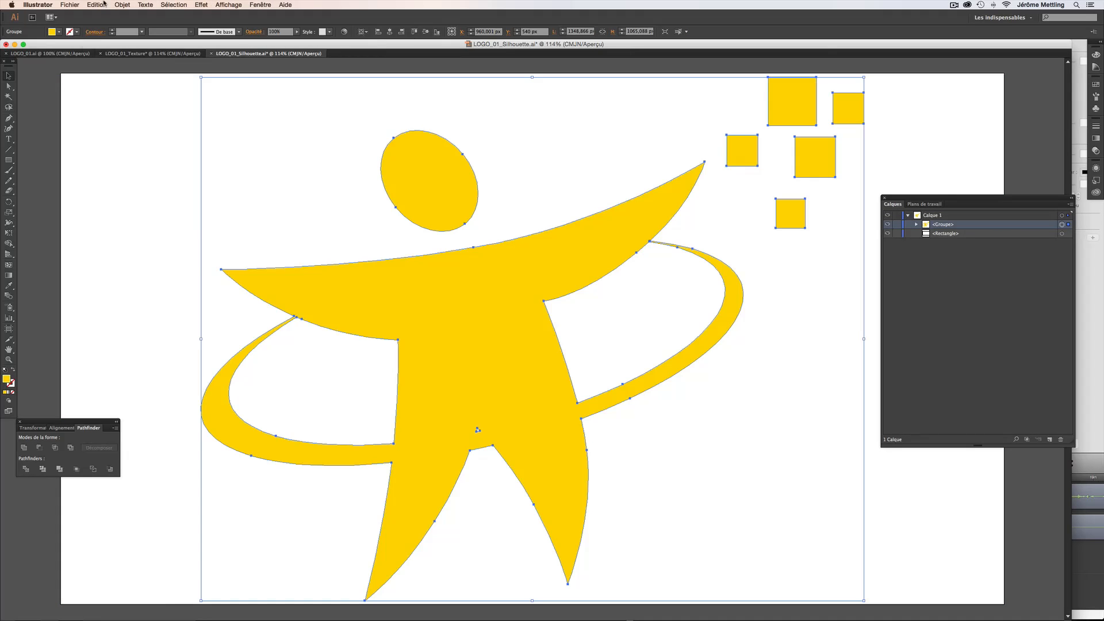
left_click(104, 4)
left_click(113, 45)
left_click(557, 595)
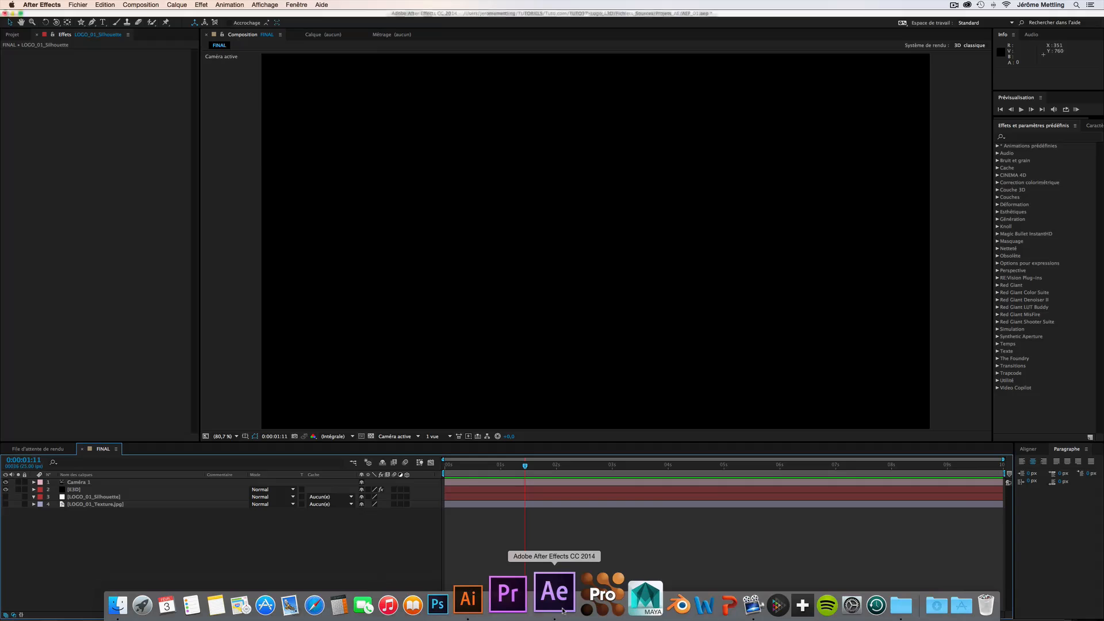
left_click(93, 498)
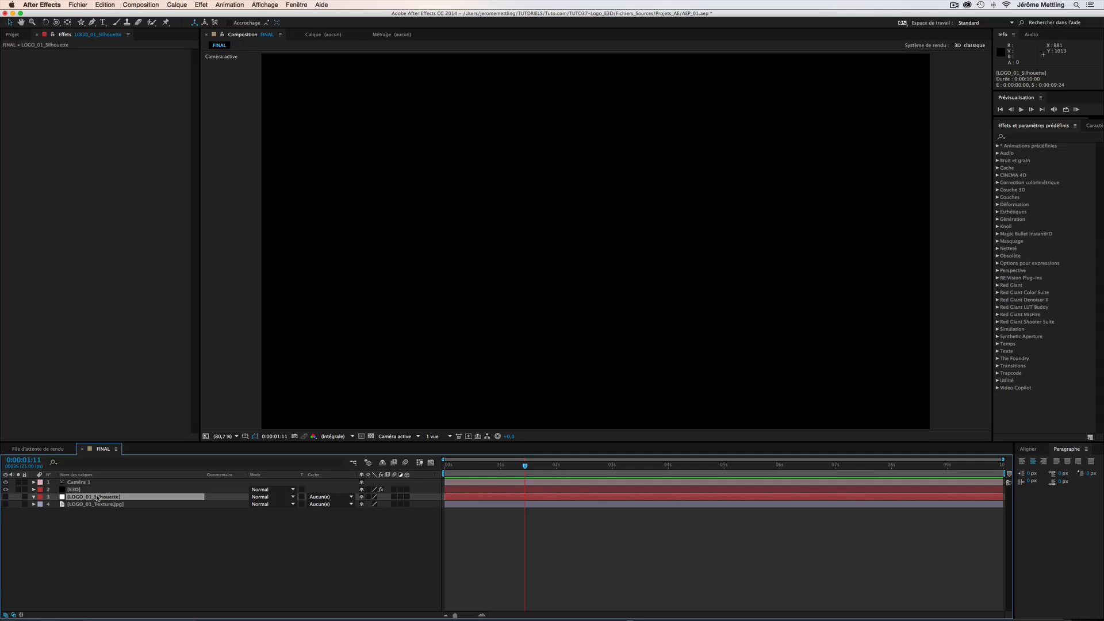
key("m")
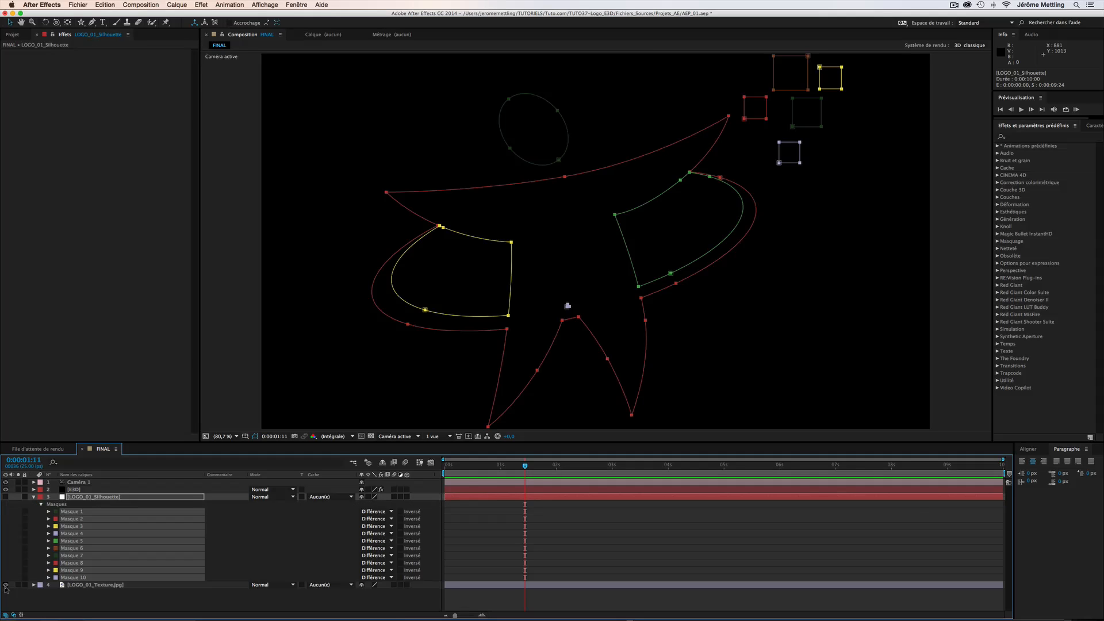
Make the LOGO_01_Texture.jpg and LOGO_01_Silhouette layers visible to compare the masks with the texture
left_click(6, 586)
left_click(6, 586)
left_click(6, 586)
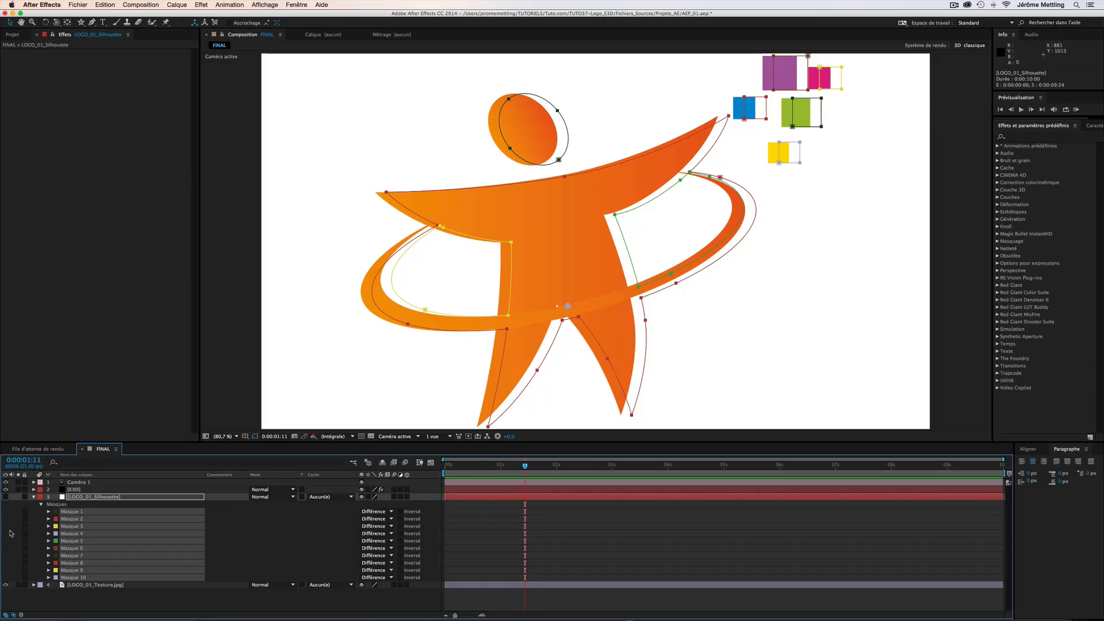
left_click(5, 497)
left_click(5, 497)
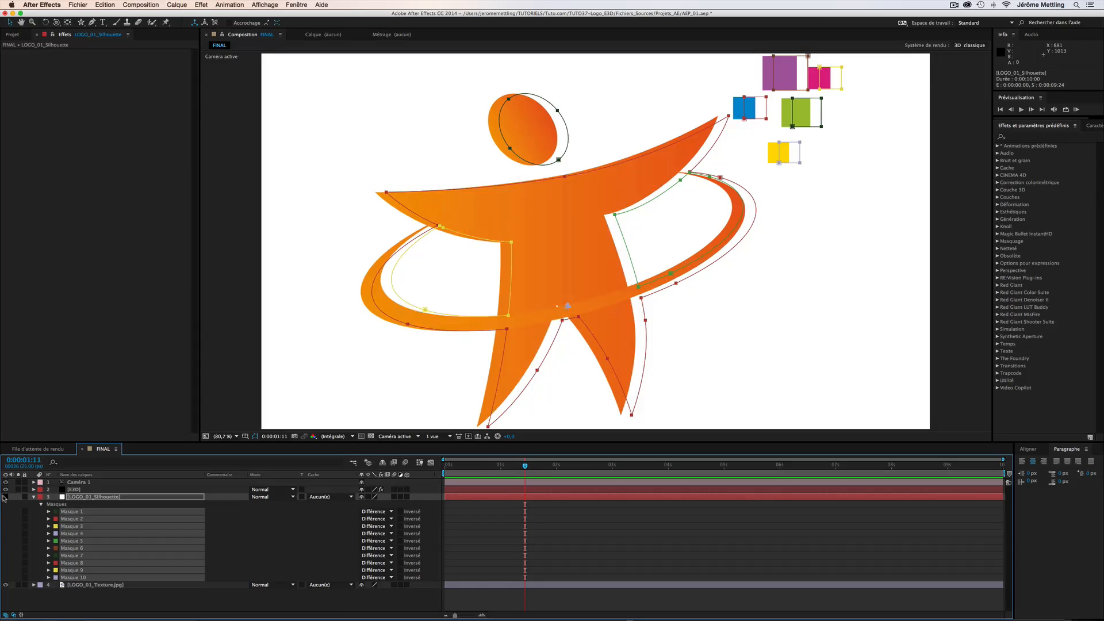
left_click(5, 497)
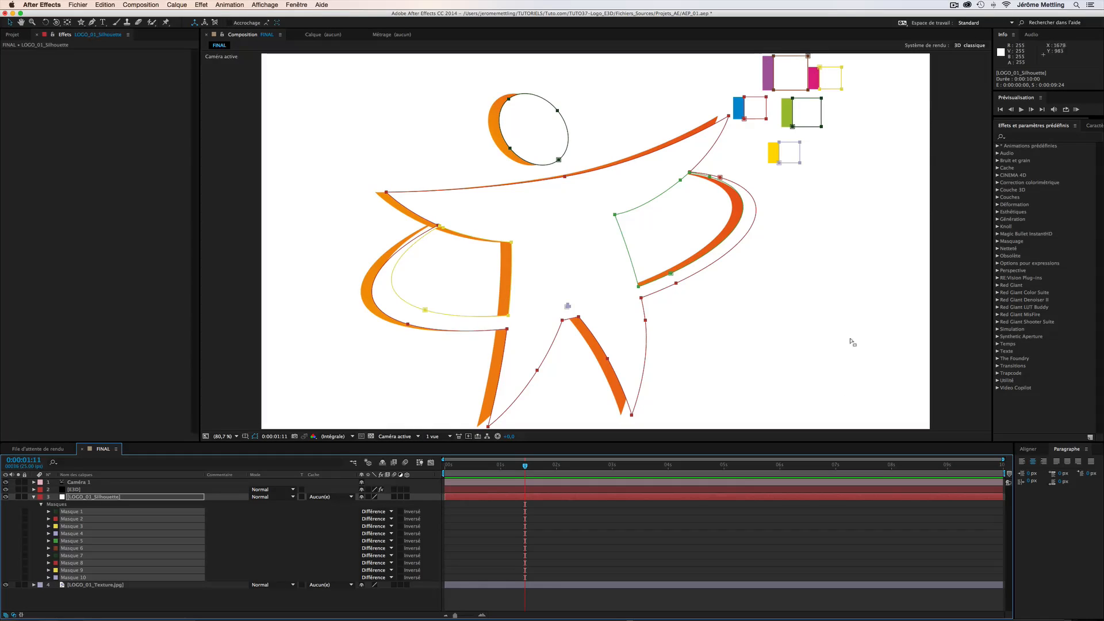
Try to align the masks with the texture by nudging the LOGO_01_Silhouette layer left to position 925, 540
left_click(109, 498)
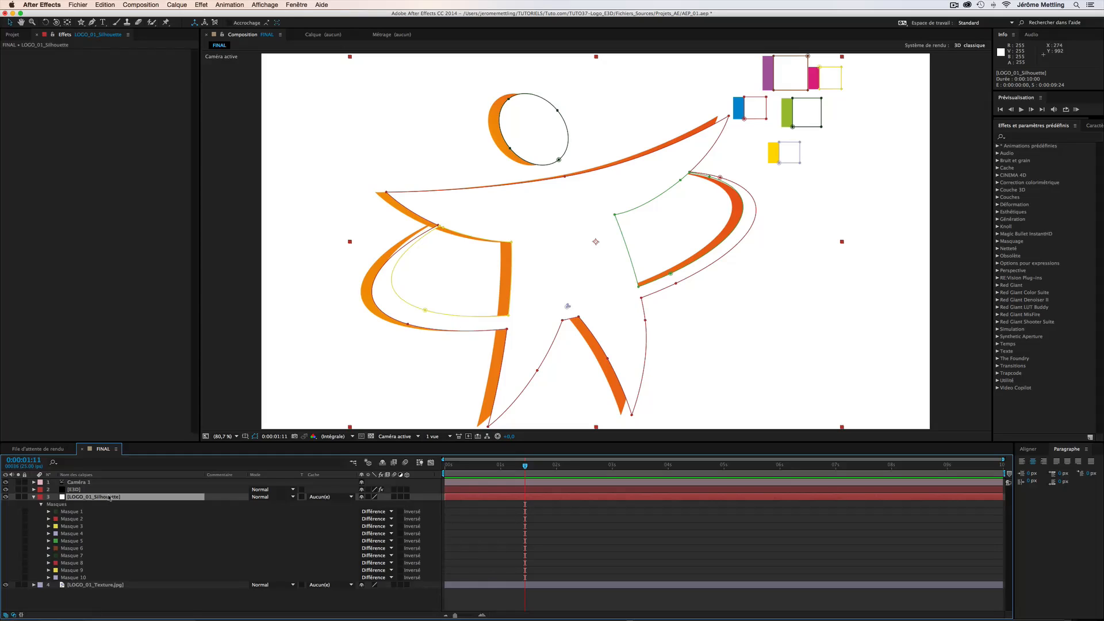
key("shift+Left")
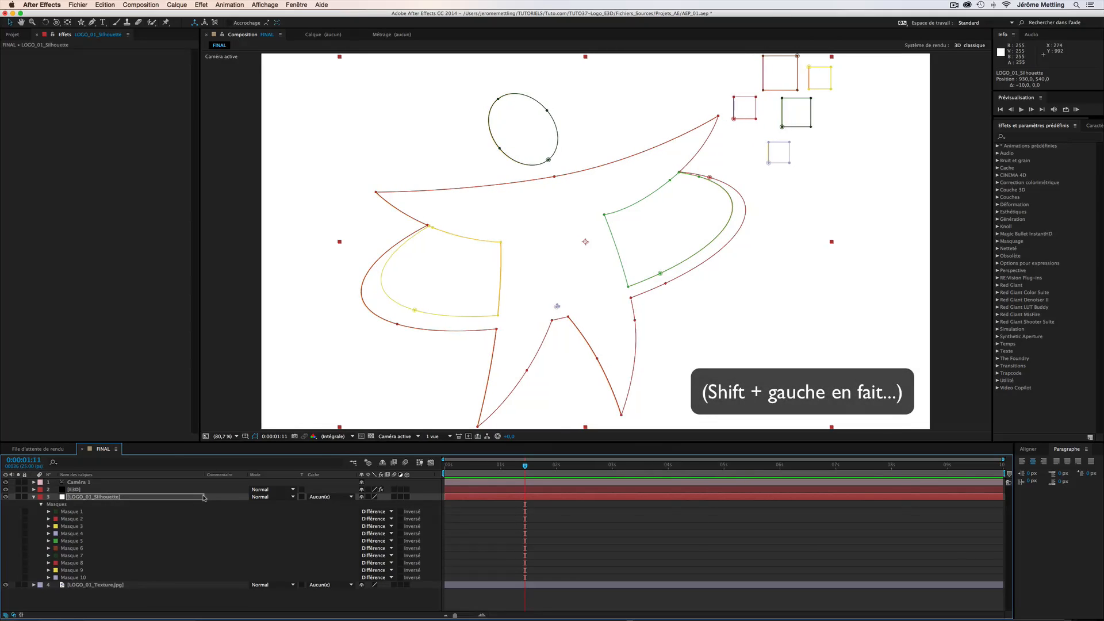
left_click(308, 533)
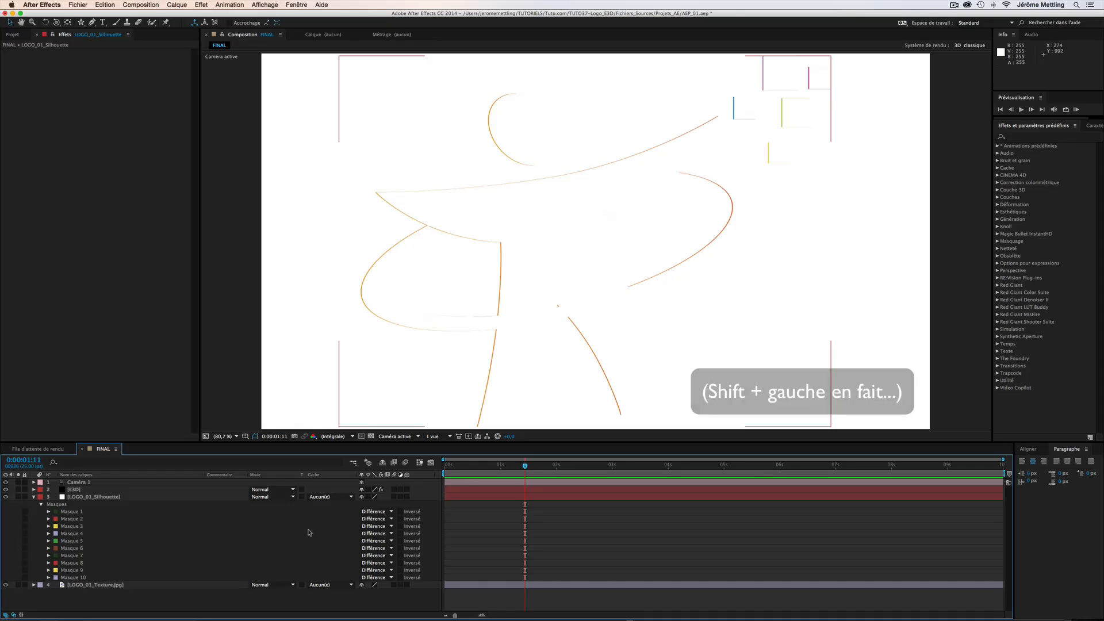
left_click(124, 498)
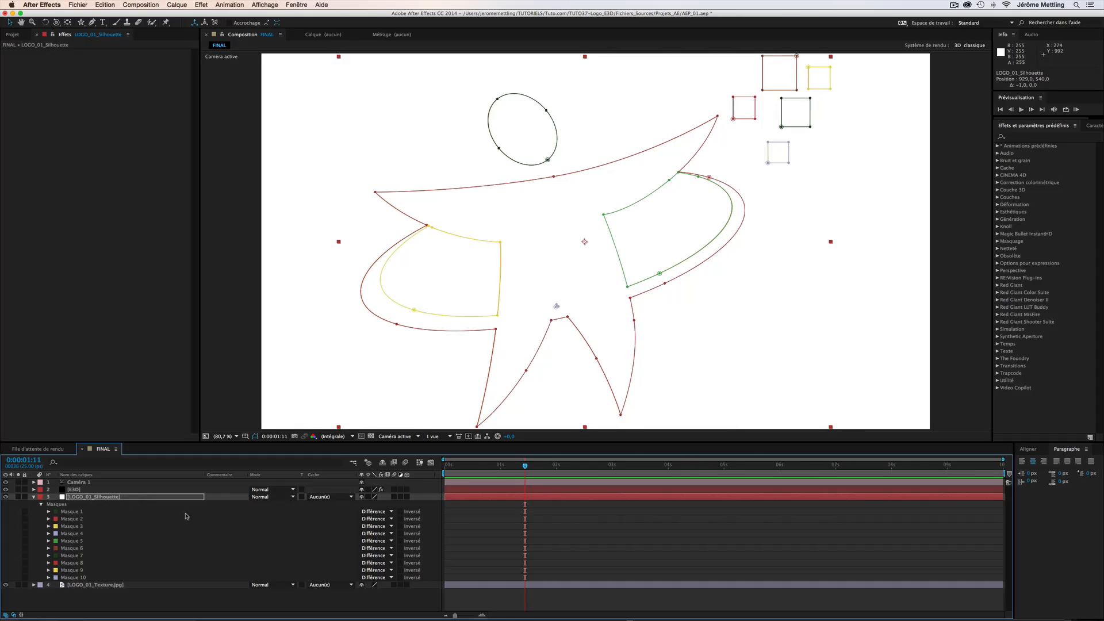
left_click(272, 543)
left_click(190, 496)
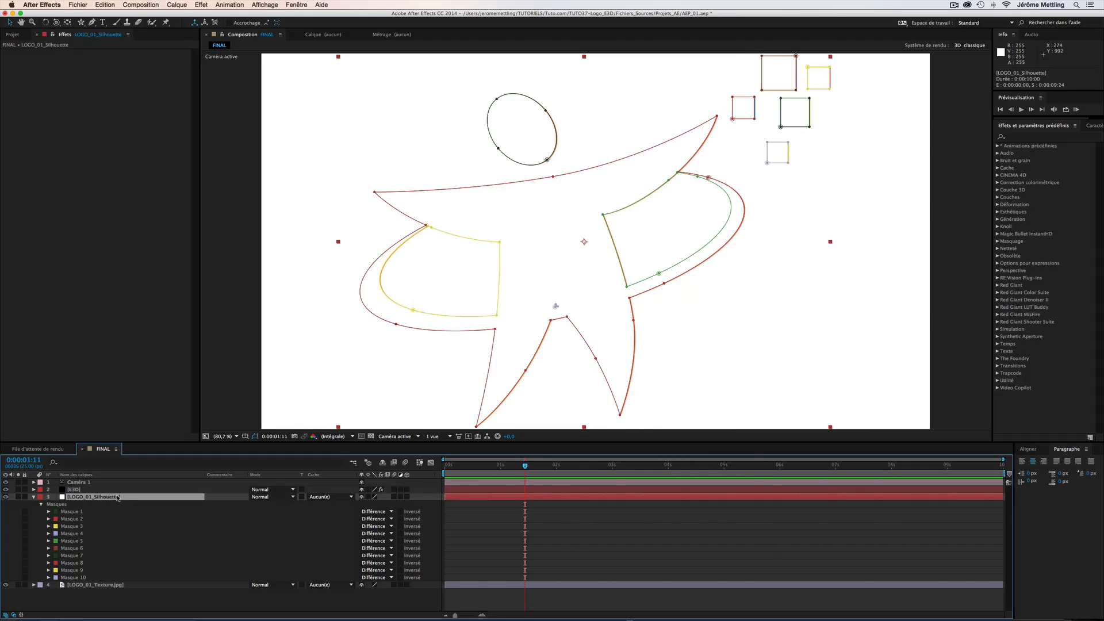
left_click(194, 525)
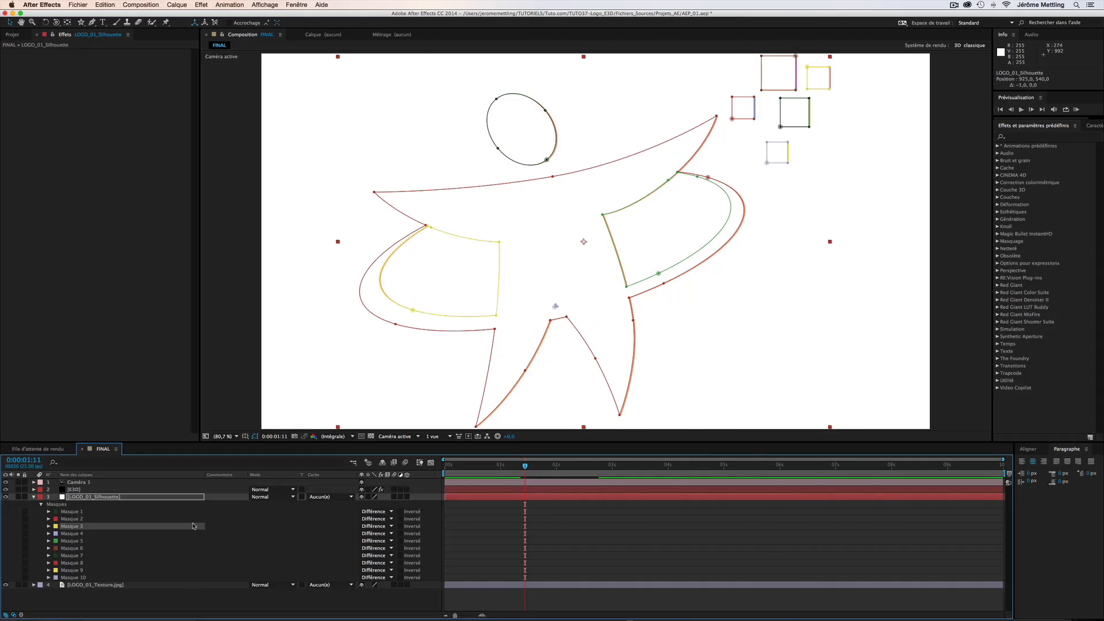
Delete all the masks, Masque 1 through Masque 10, from the LOGO_01_Silhouette layer
left_click(86, 511)
left_click(84, 577, "shift")
key("Delete")
Copy all of Calque 1, including the background rectangle, in Illustrator and paste it as masks on the LOGO_01_Silhouette solid in After Effects
key("super+Tab")
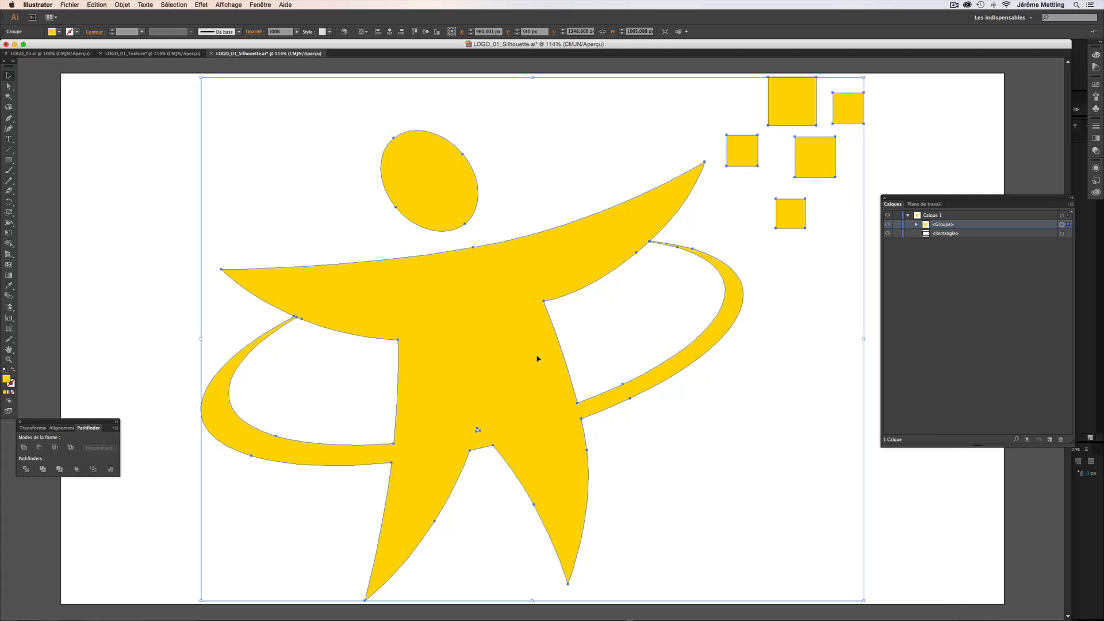
left_click(947, 215)
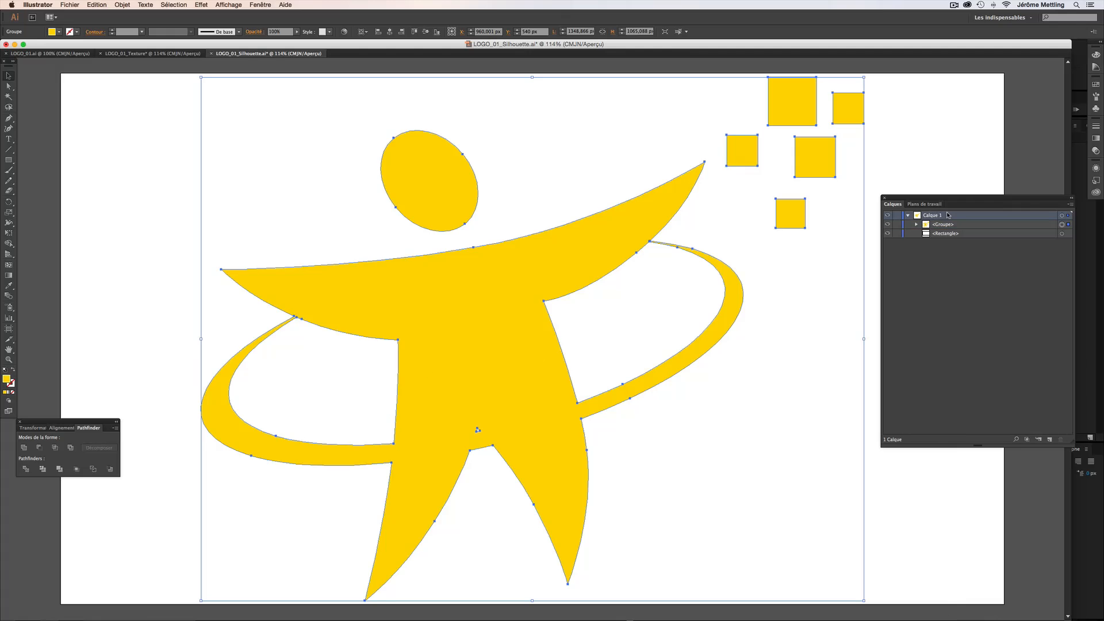
left_click(1062, 216)
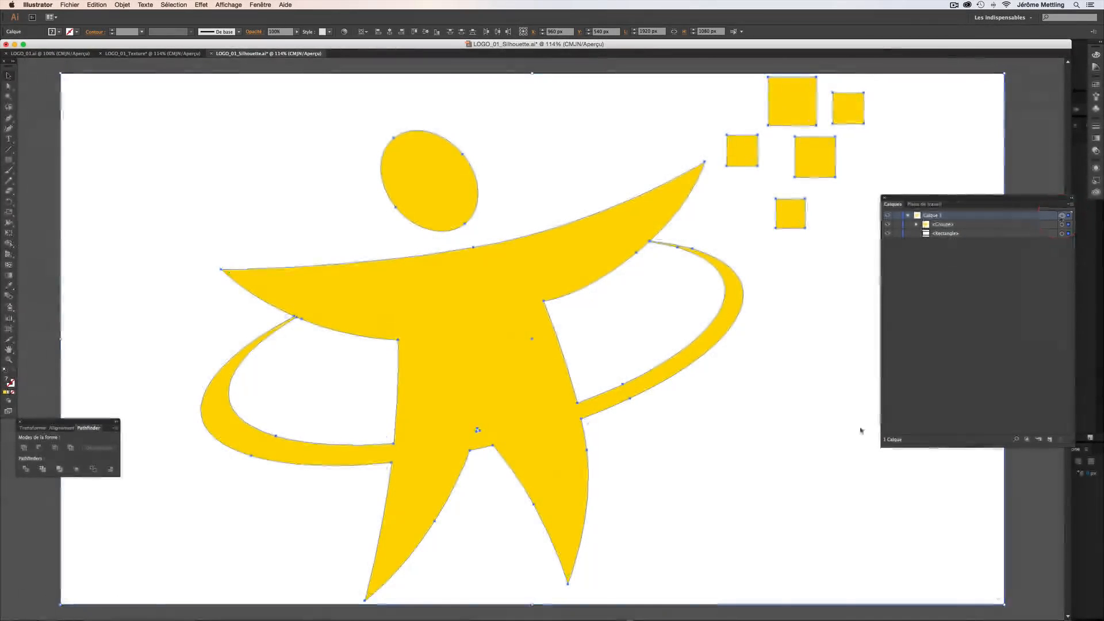
mouse_move(477, 619)
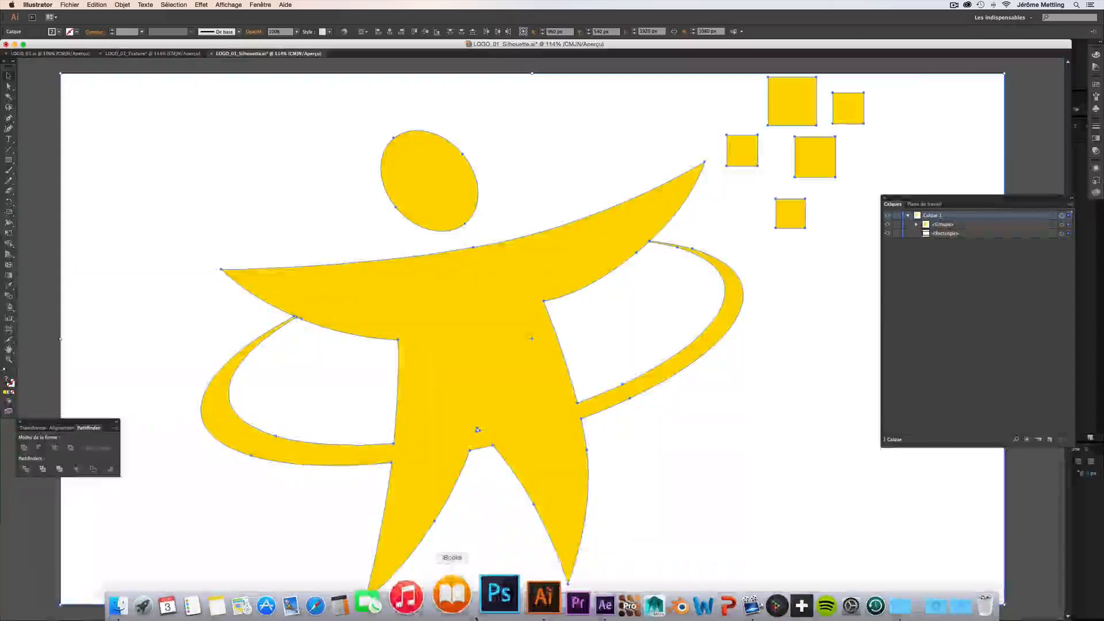
left_click(564, 604)
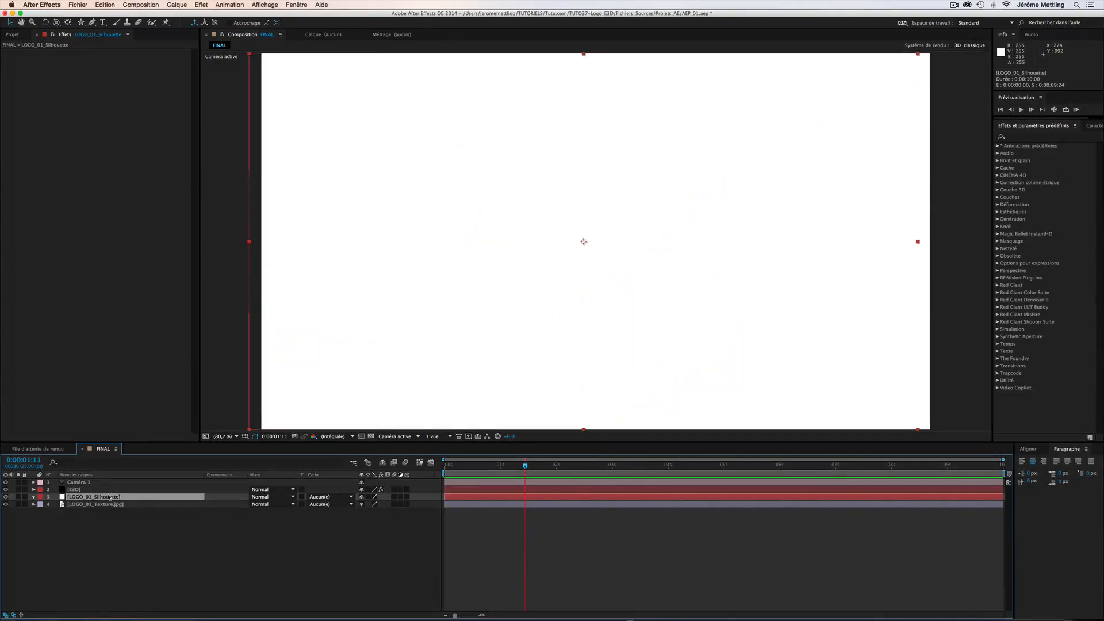
key("super+v")
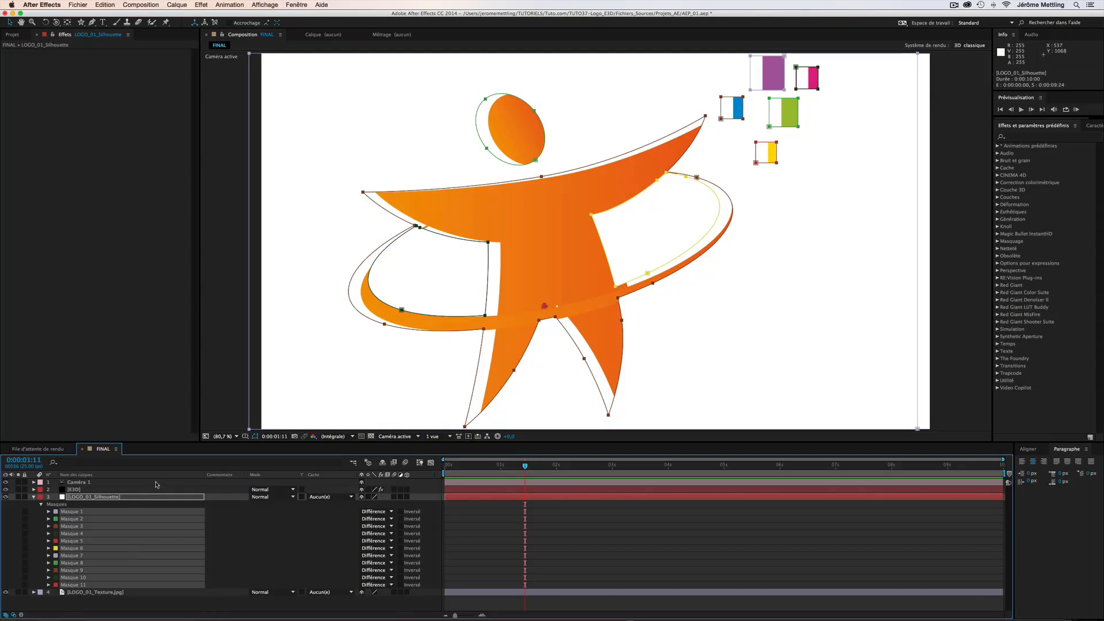
Reset the Position of the LOGO_01_Silhouette layer so its masks line up with the texture
key("p")
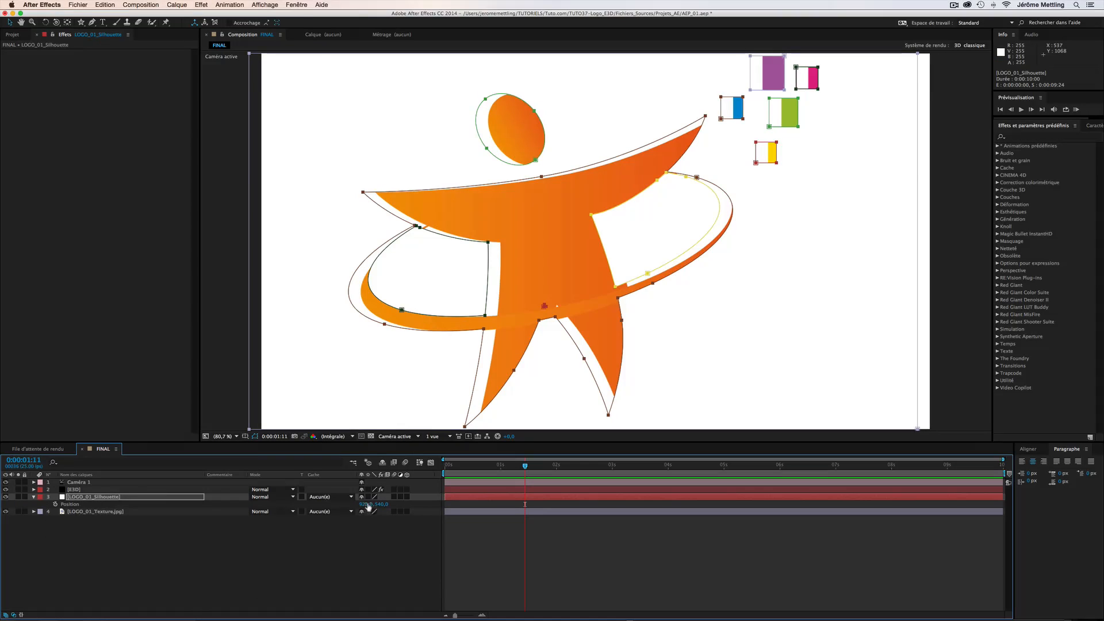
right_click(88, 503)
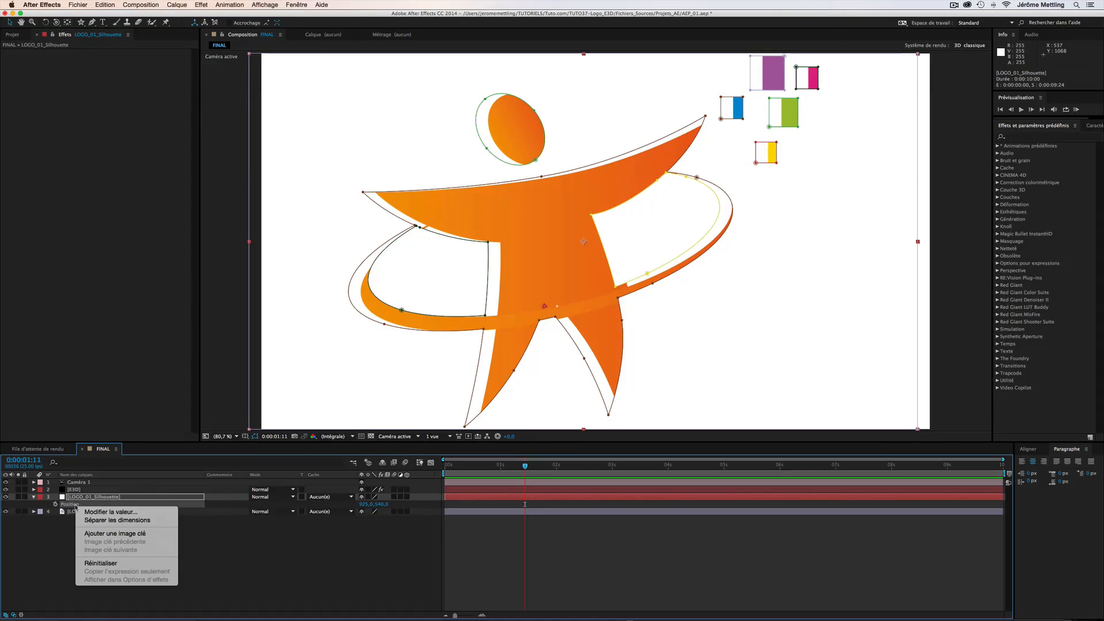
left_click(117, 564)
left_click(118, 557)
key("u")
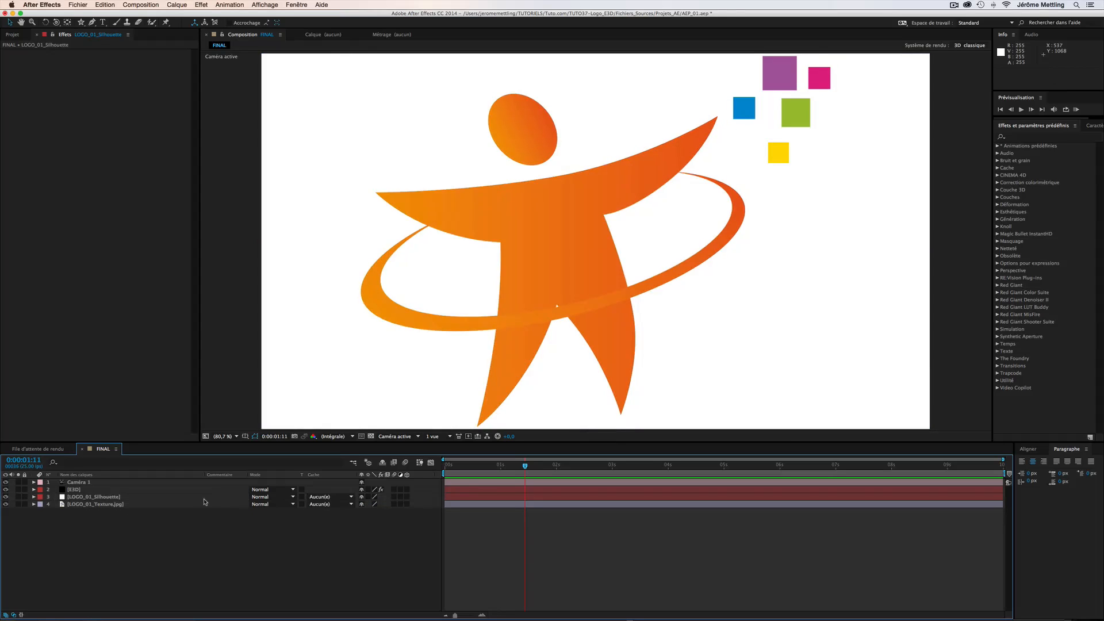
Solo the LOGO_01_Silhouette layer and delete the background rectangle mask surrounding the logo shapes
left_click(93, 498)
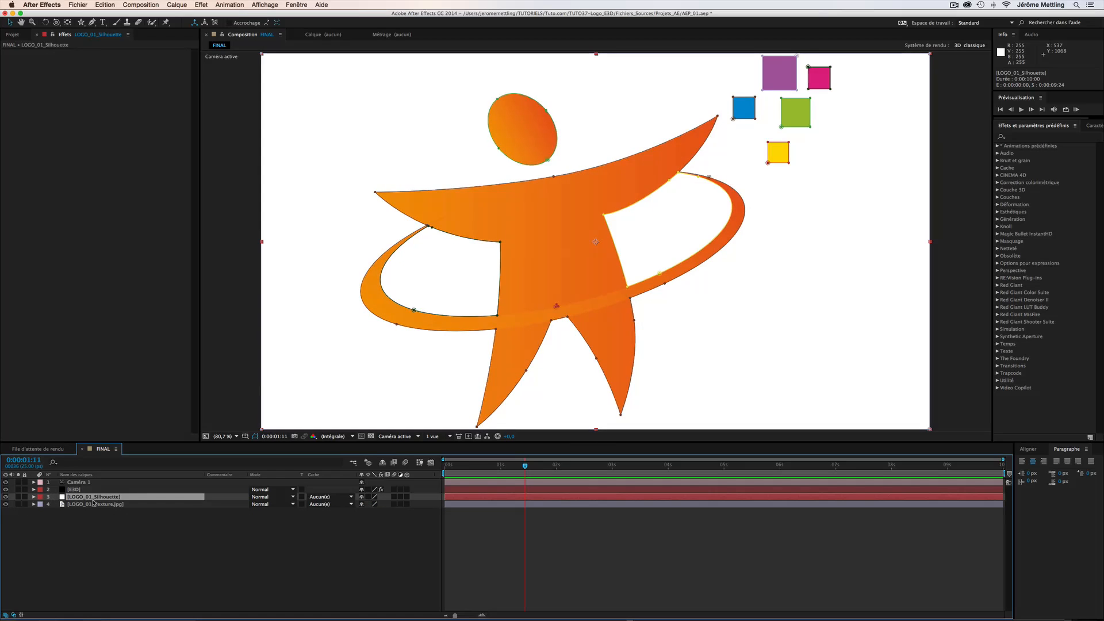
left_click(18, 496)
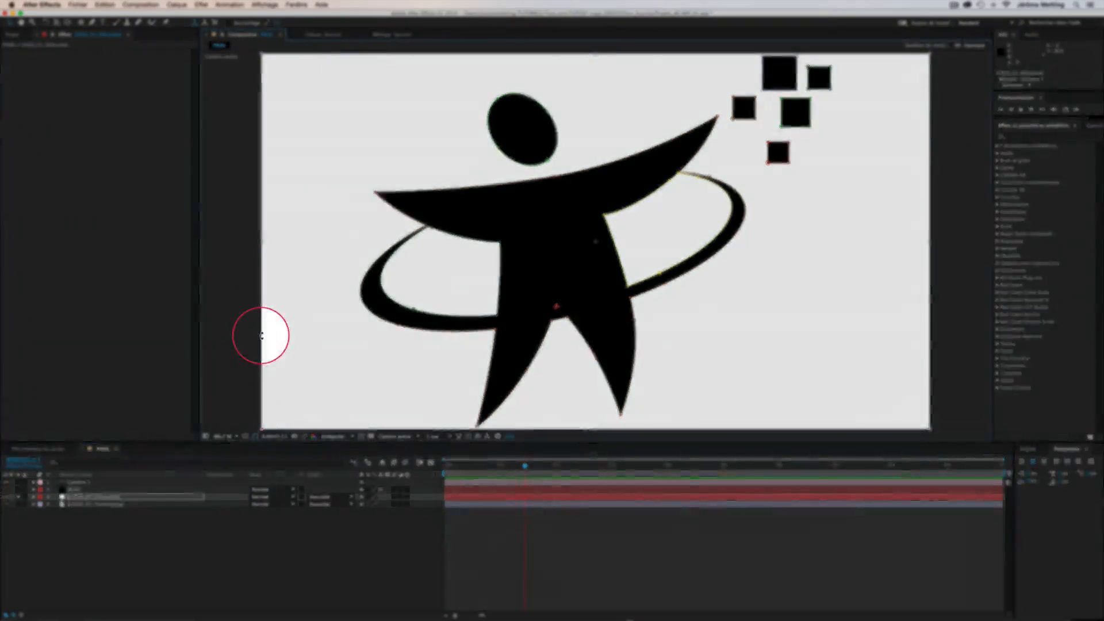
key("super+t")
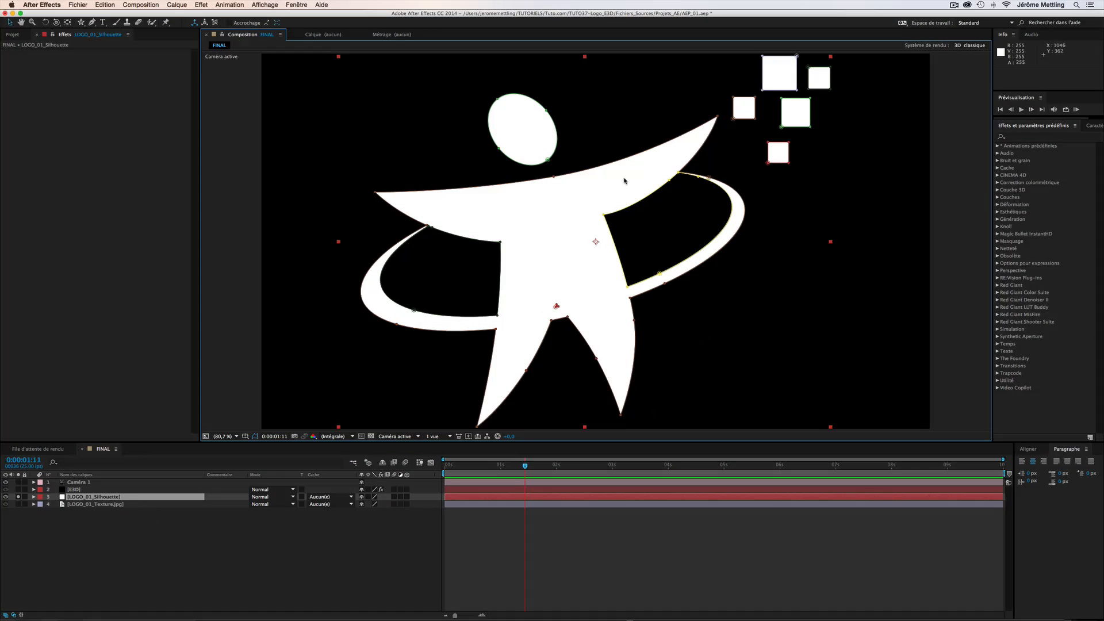
Compare the masks with the soloed texture, then turn off solo and hide the LOGO_01_Silhouette and LOGO_01_Texture.jpg layers
left_click(17, 497)
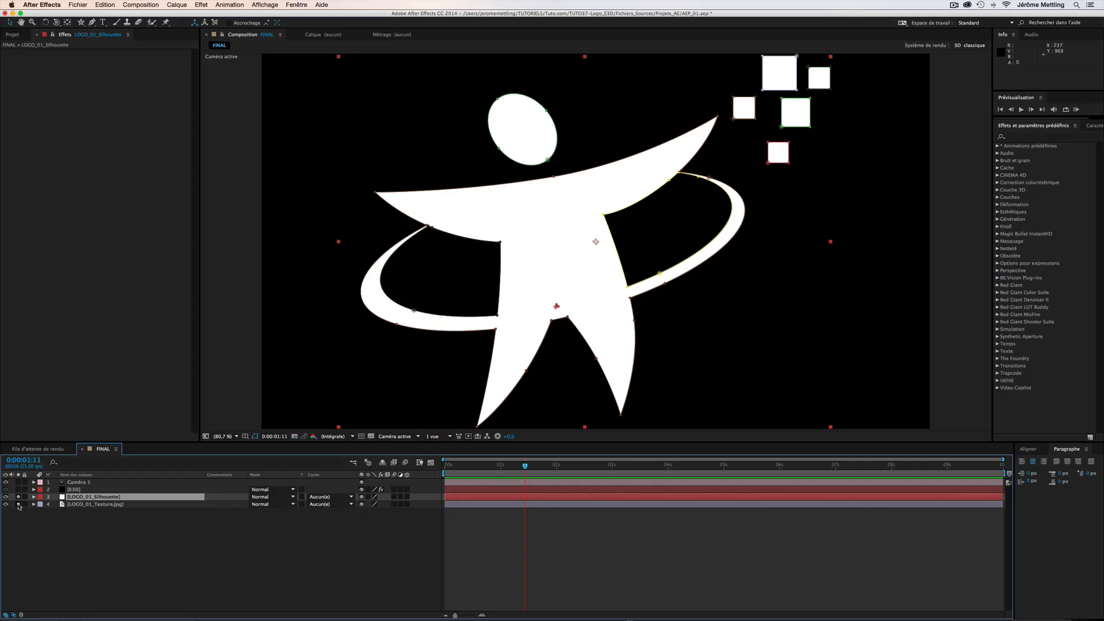
left_click(18, 504)
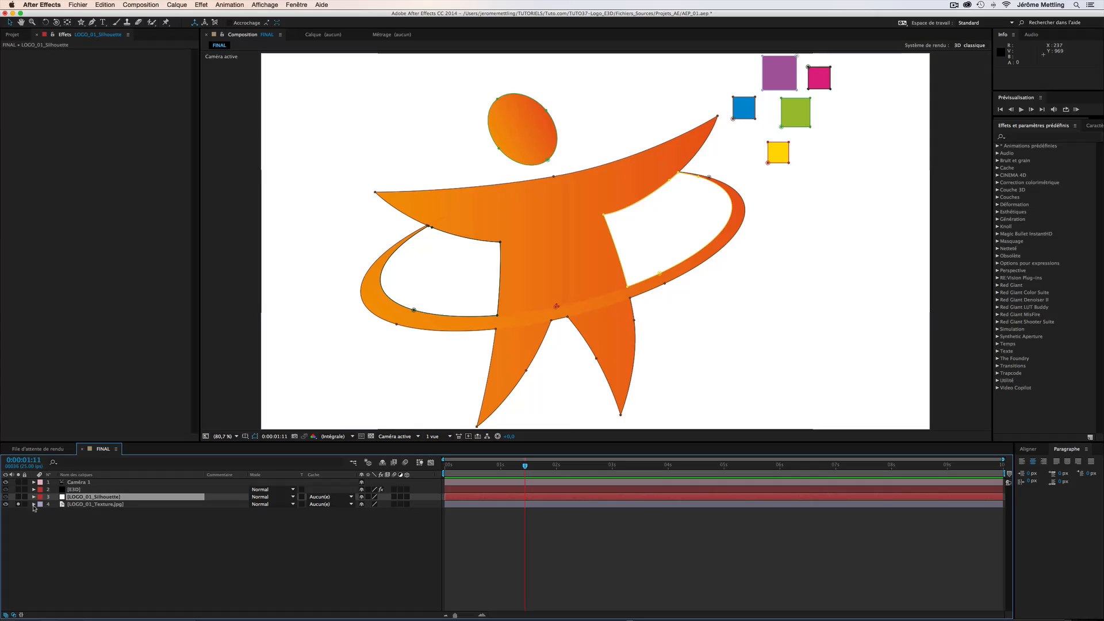
left_click(19, 504)
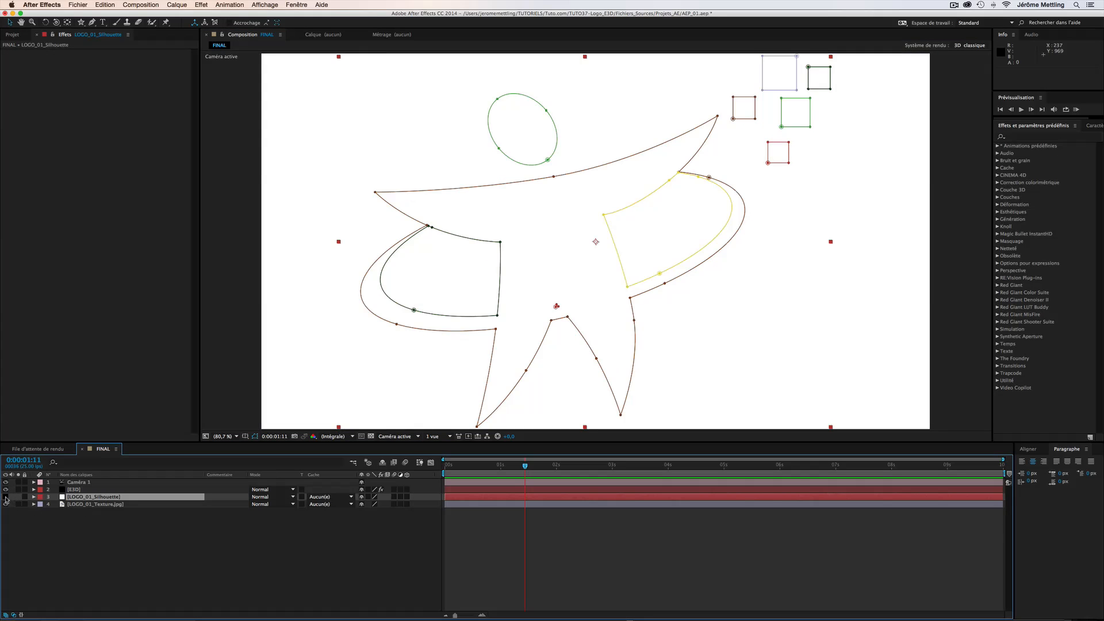
left_click(6, 496)
left_click(6, 504)
On the E3D layer, keep LOGO_01_Silhouette as Path Layer 1 and assign LOGO_01_Texture.jpg to Layer 1 of the Custom Texture Maps
left_click(105, 489)
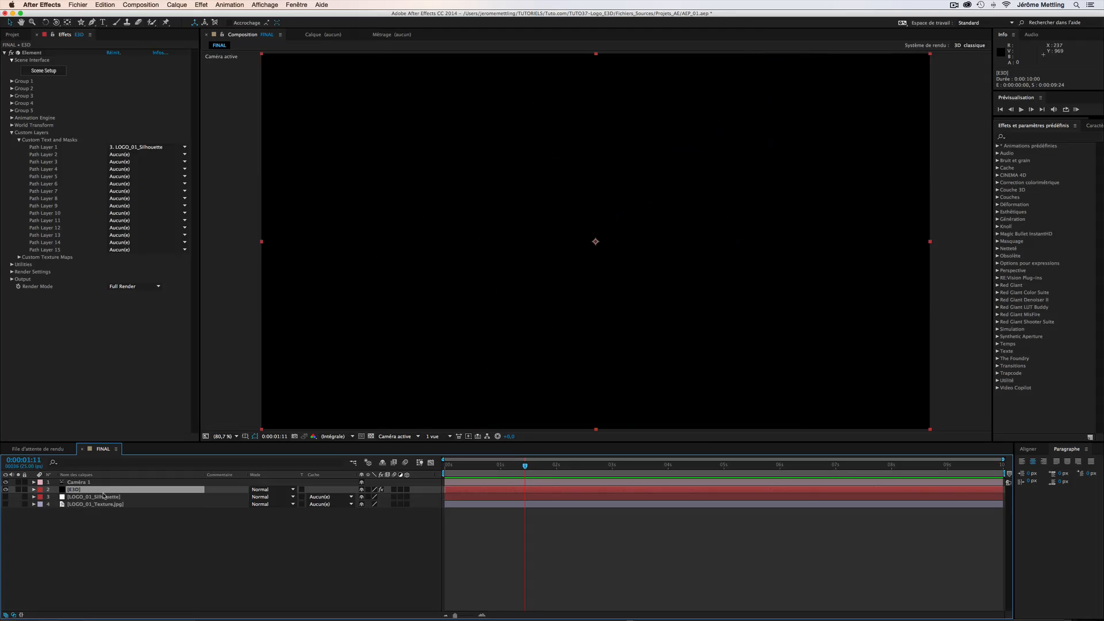
left_click(156, 148)
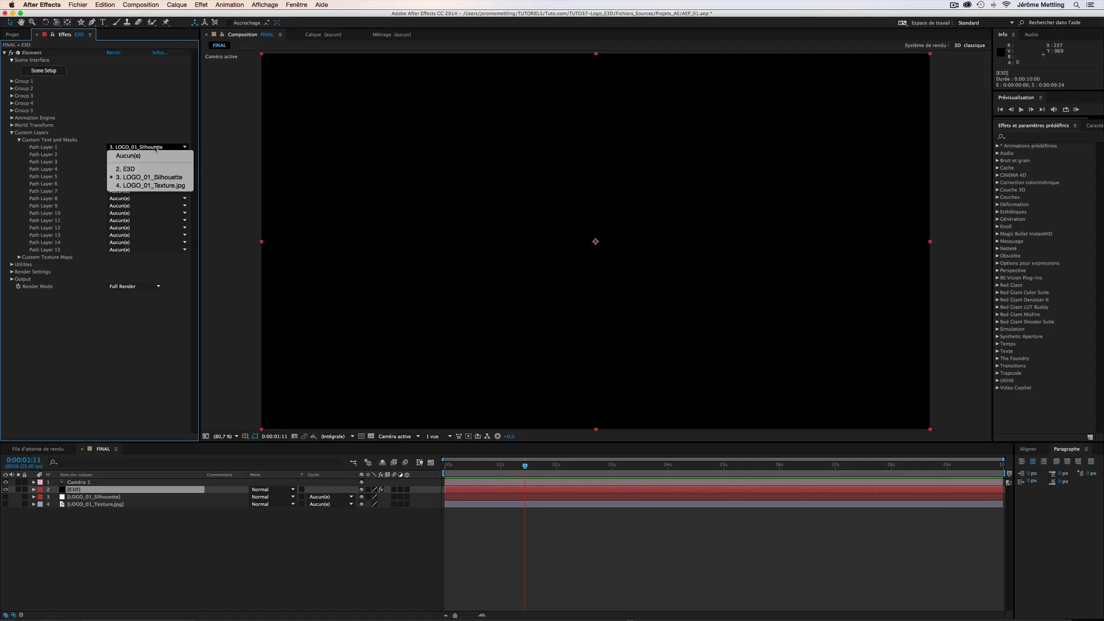
left_click(148, 178)
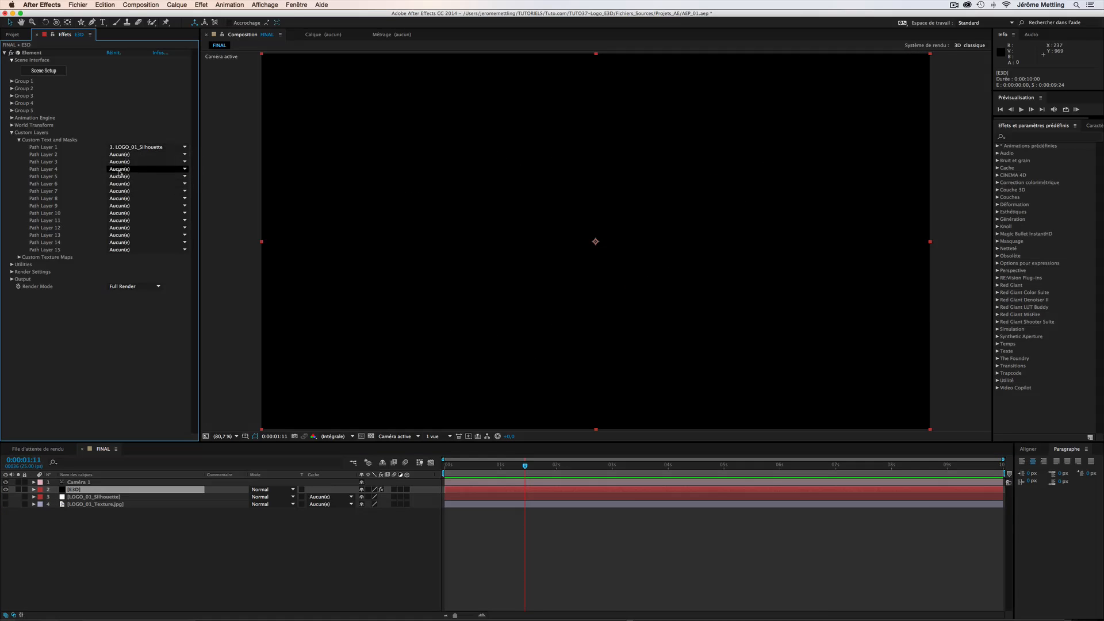
left_click(19, 257)
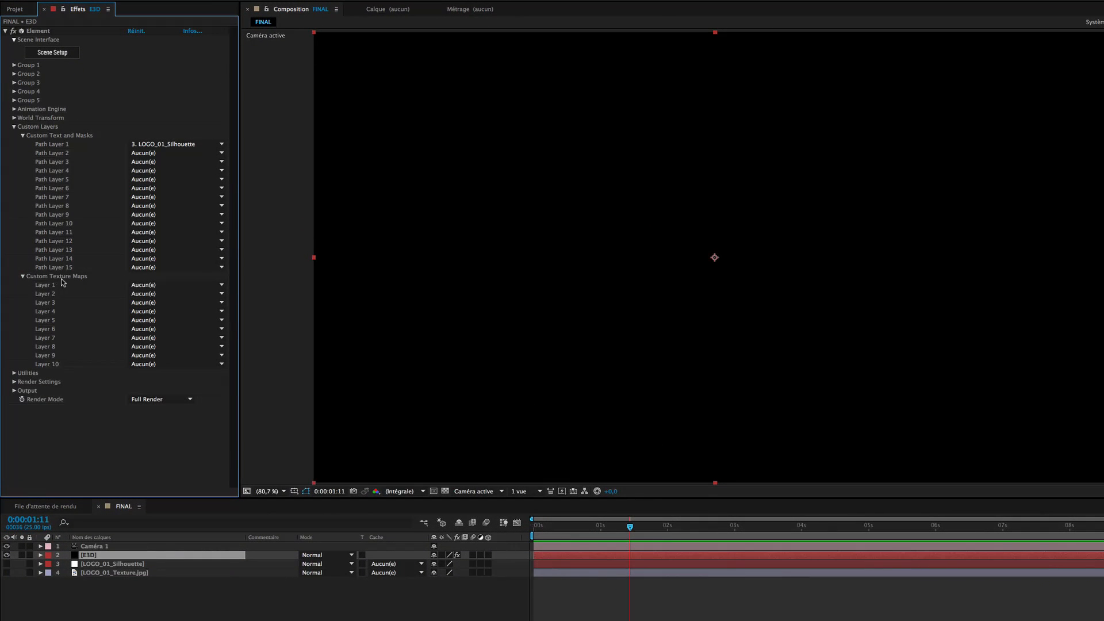
left_click(147, 285)
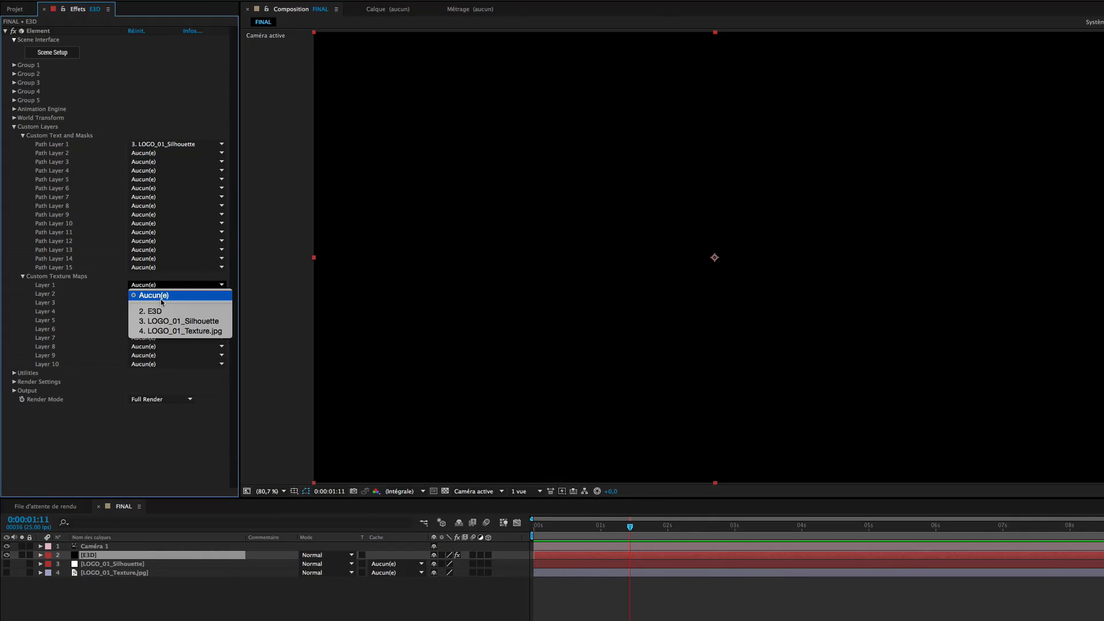
left_click(203, 331)
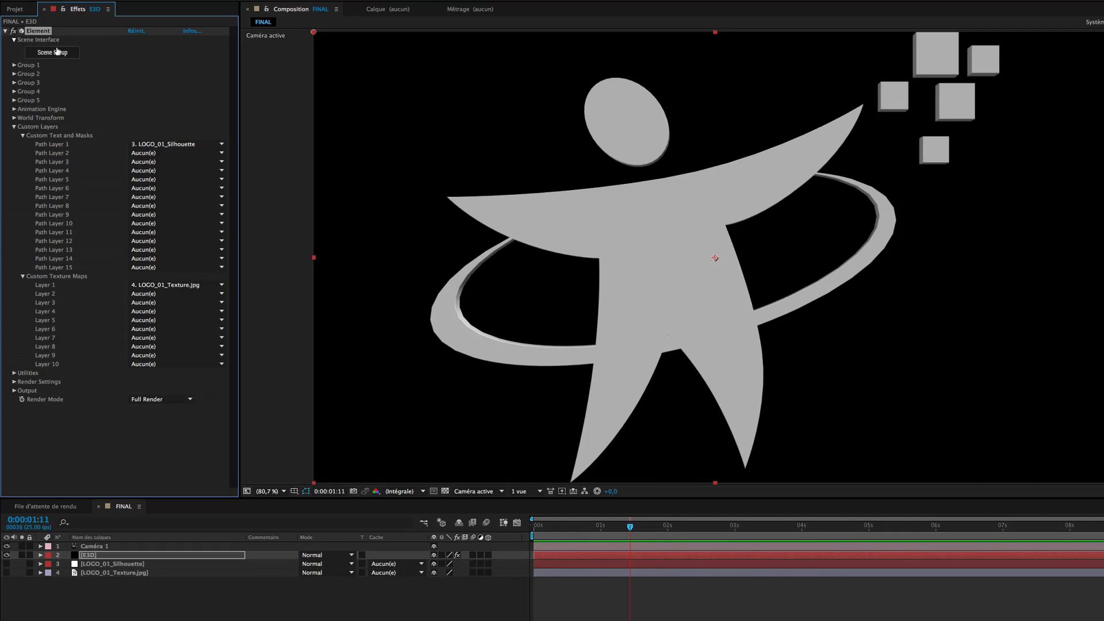
Open Element's Scene Setup and examine the extruded logo's bevels, squares and ring curves from several angles
left_click(52, 52)
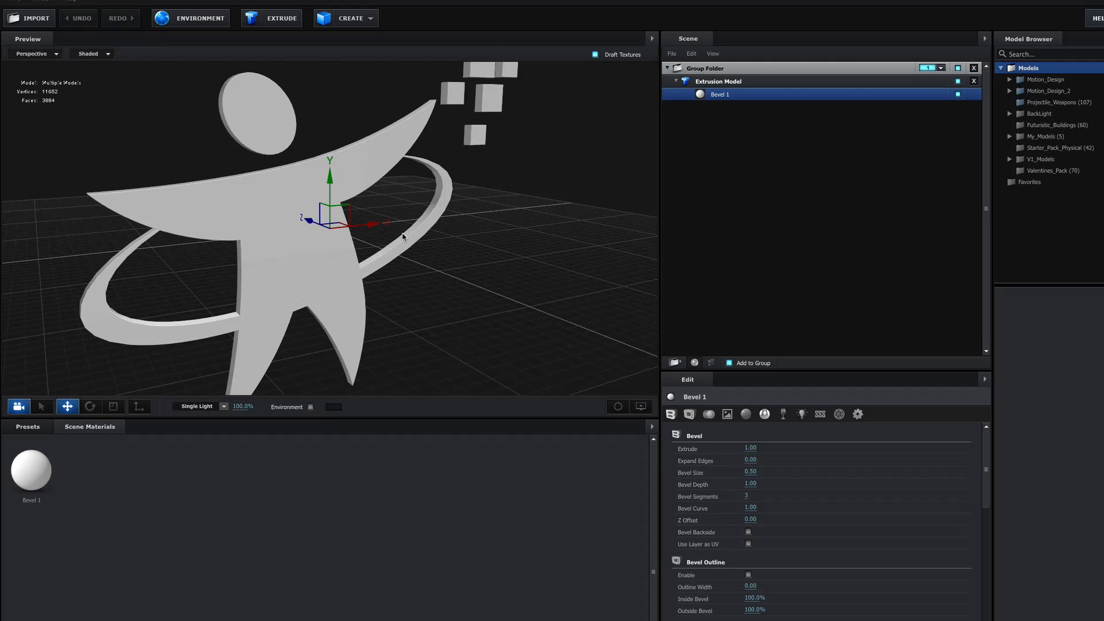
left_click_drag(408, 265, 437, 261)
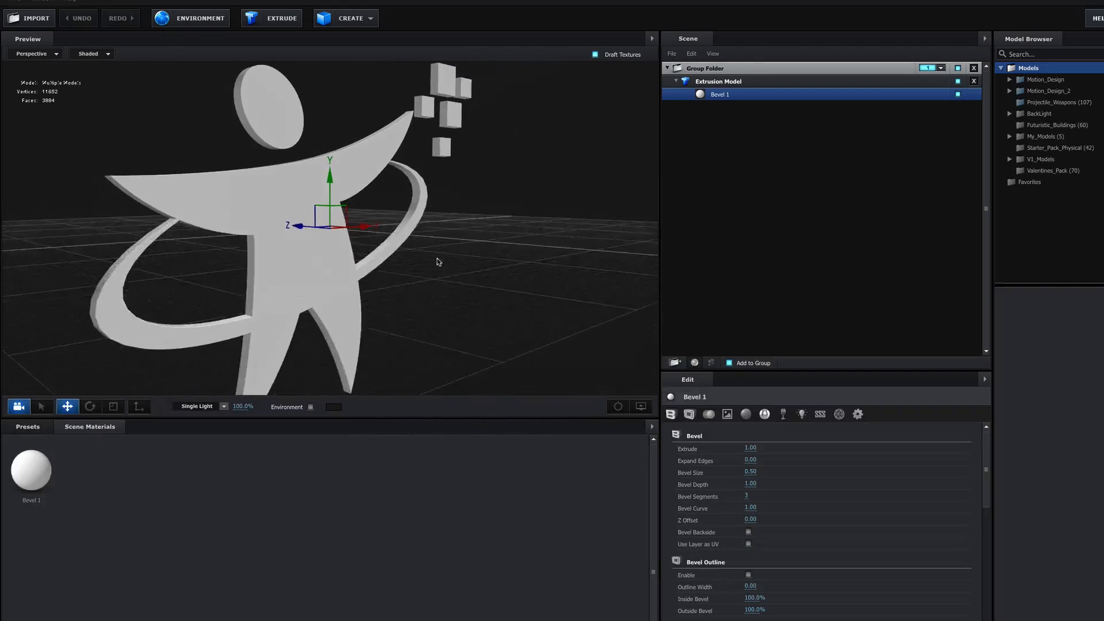
scroll(293, 227, "up", 5)
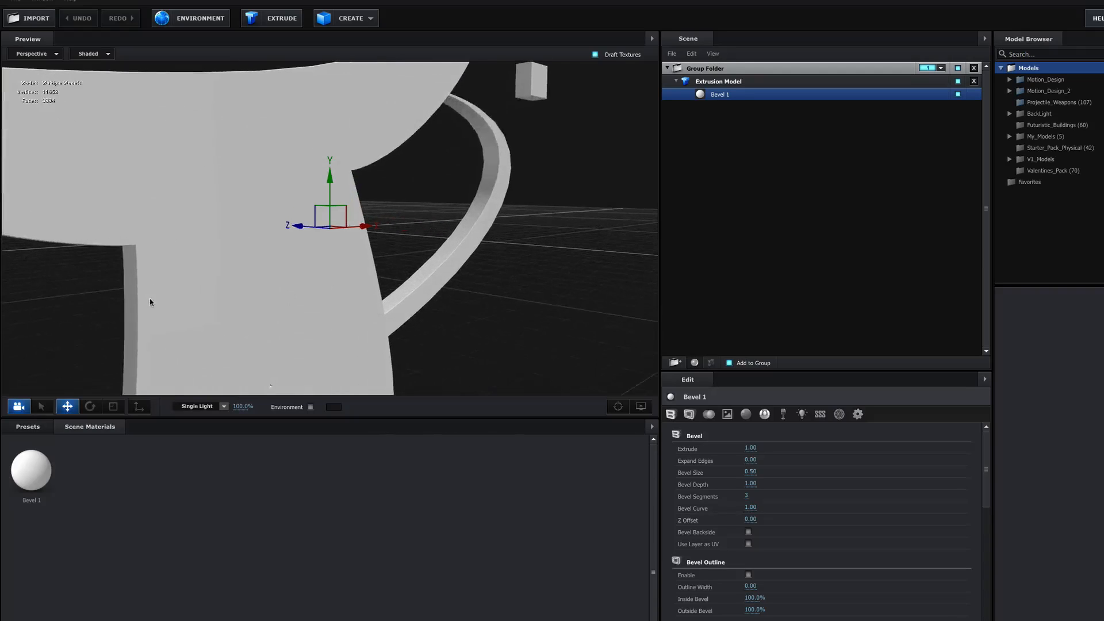
left_click_drag(150, 298, 506, 218)
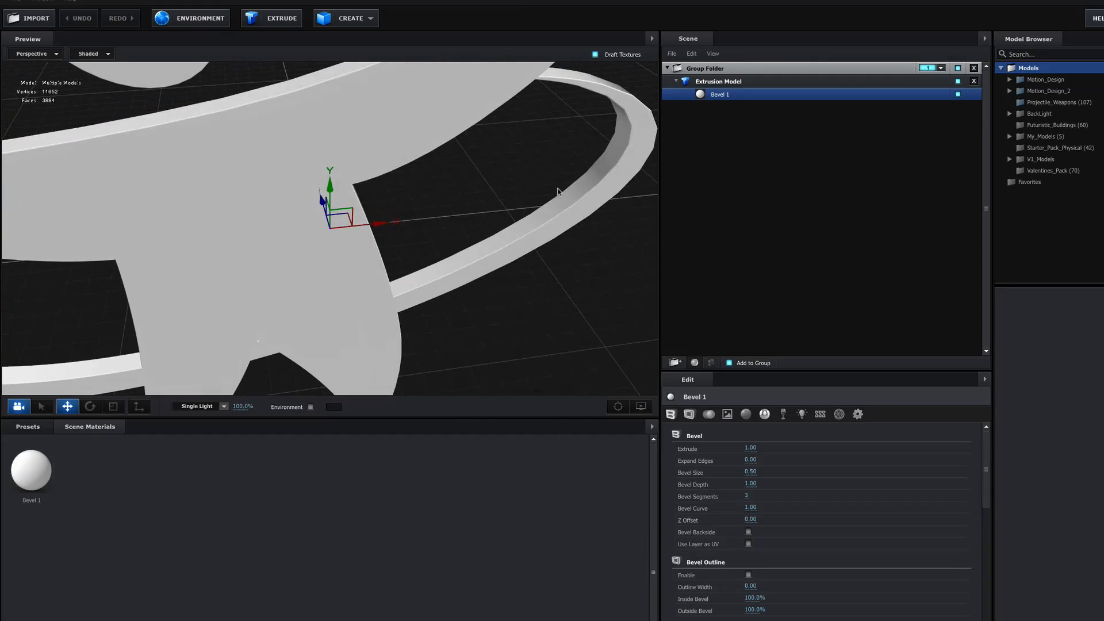
left_click_drag(558, 191, 330, 233)
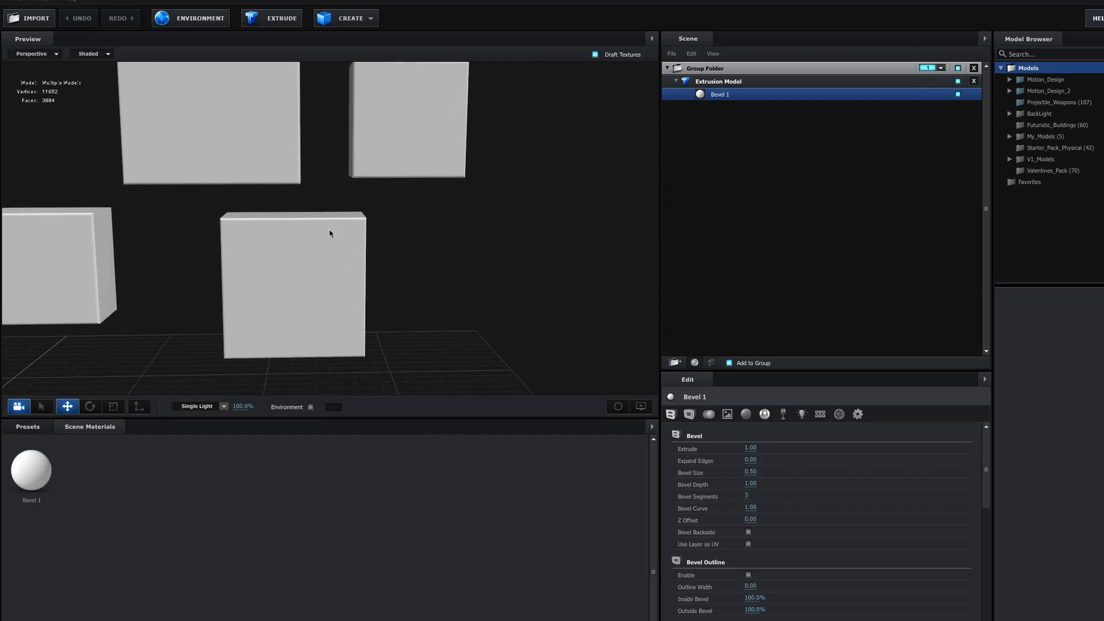
left_click_drag(207, 303, 342, 263)
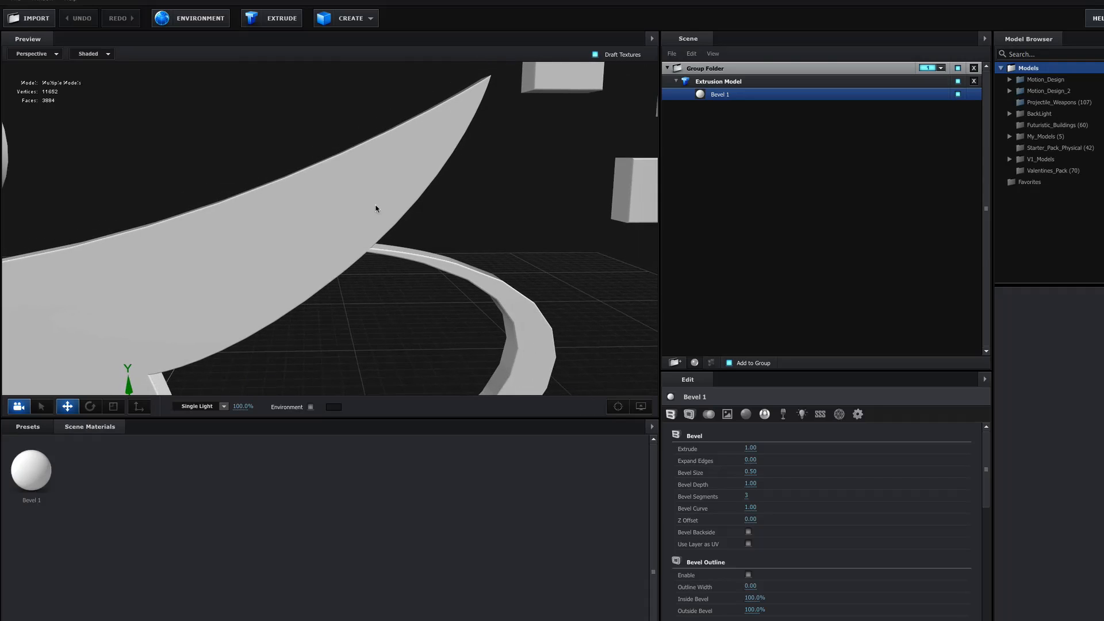
left_click_drag(512, 348, 405, 131)
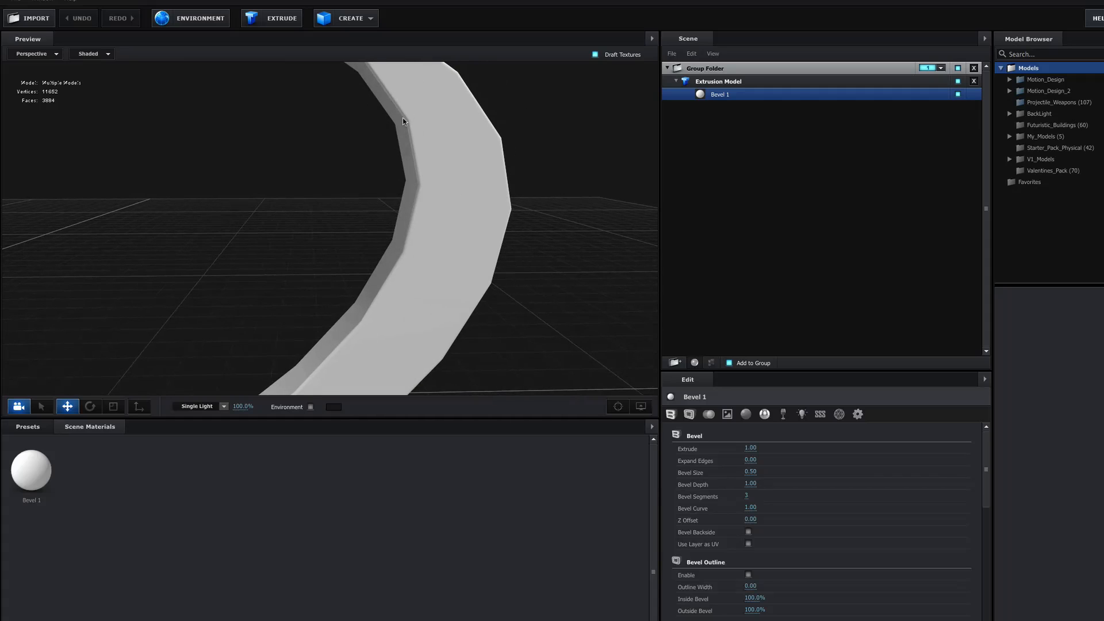
scroll(441, 285, "down", 5)
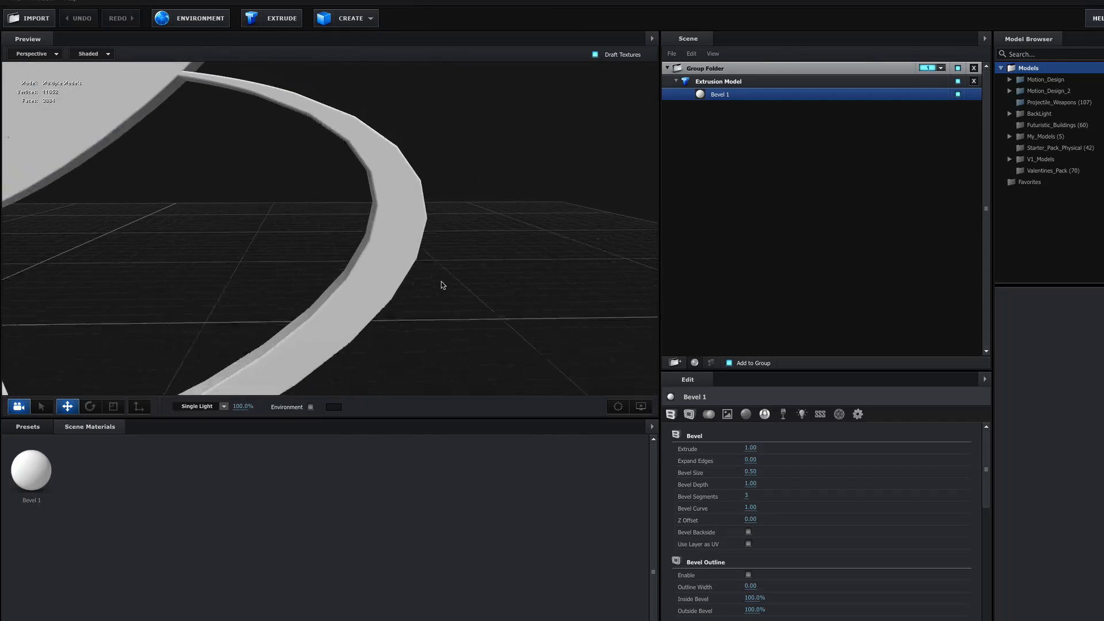
left_click_drag(388, 289, 589, 375)
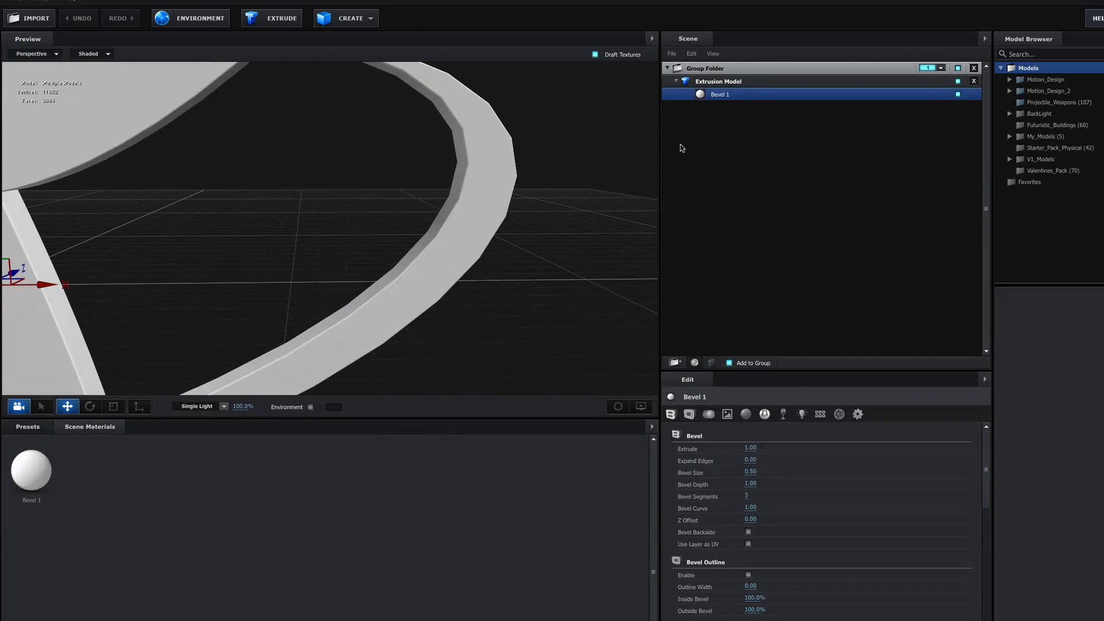
Rename the Extrusion Model in the scene as Logo
left_click(742, 82)
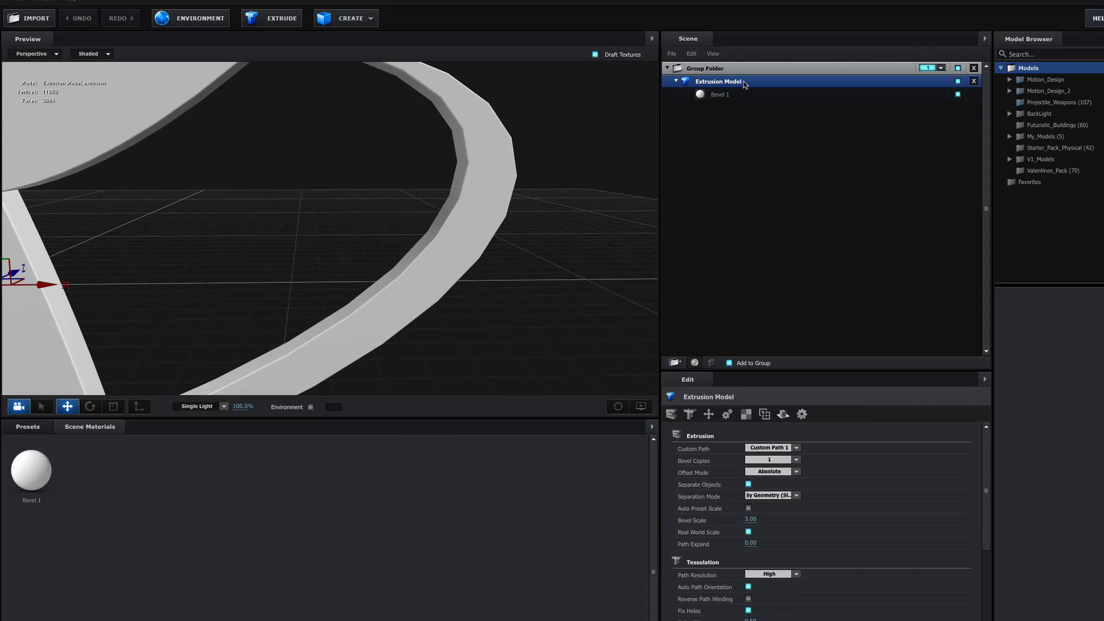
double_click(728, 84)
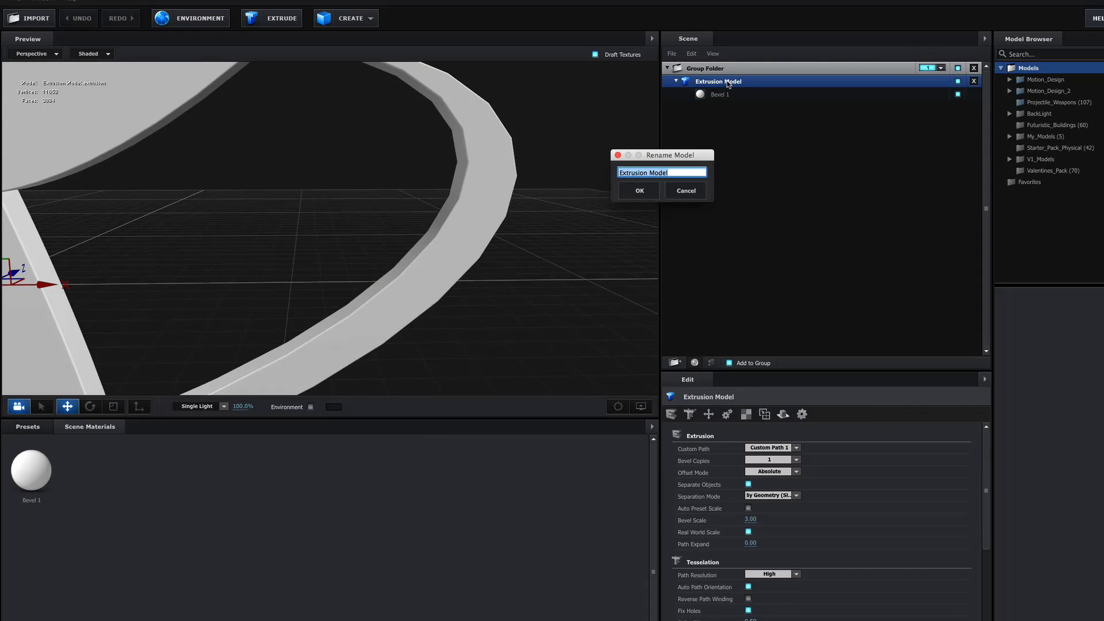
type("Logo")
left_click(636, 194)
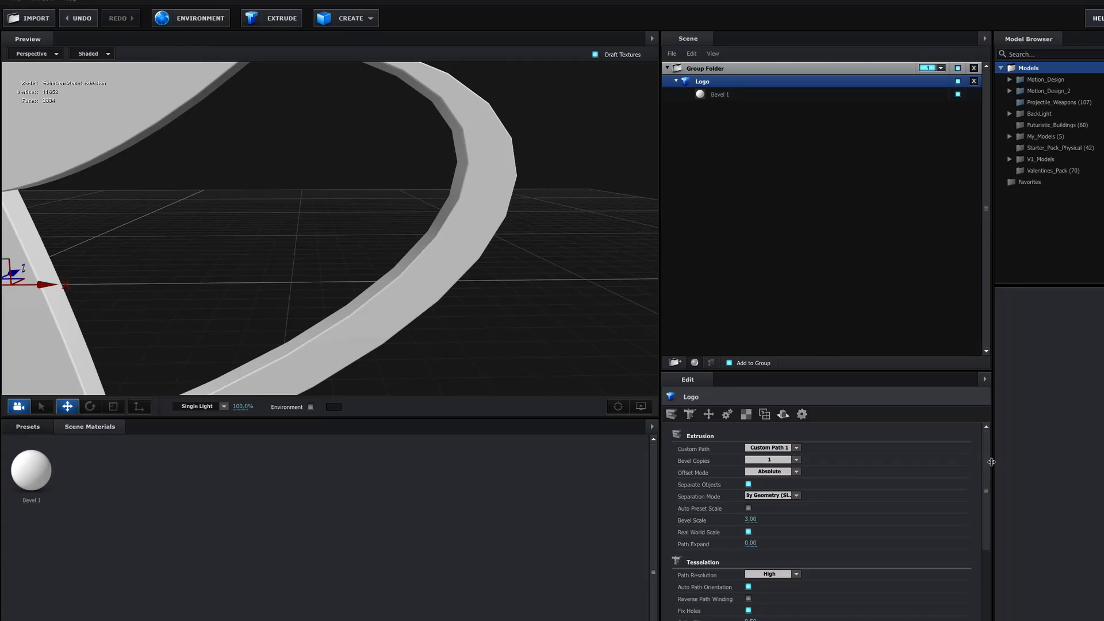
Review the Logo extrusion's settings down to Tessellation and UV Mapping, and examine the ring's curved edge up close
scroll(985, 464, "down", 3)
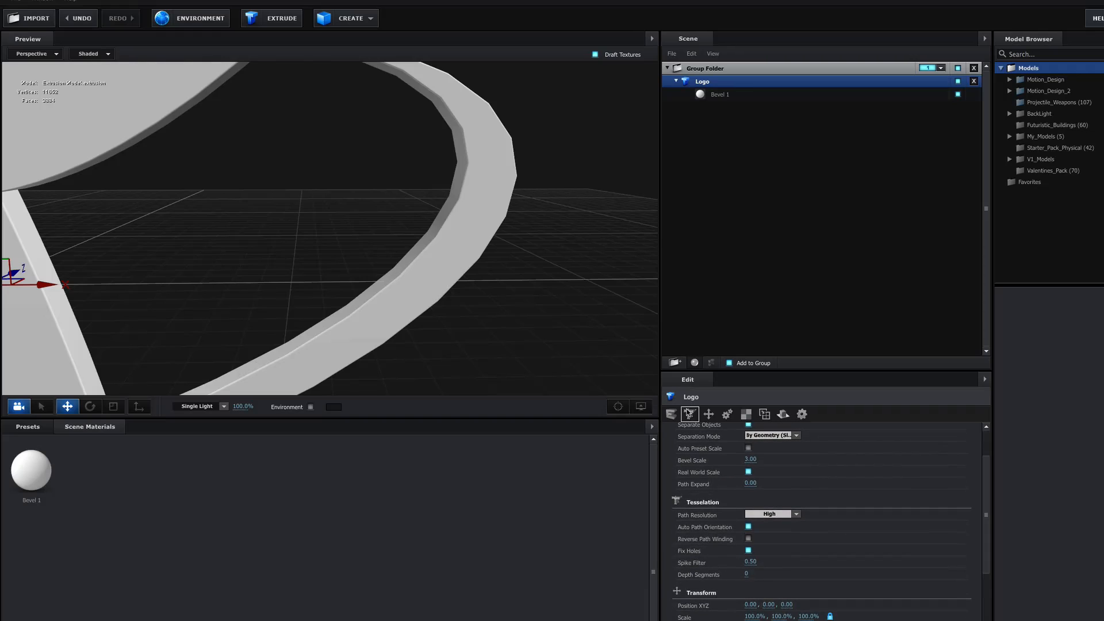
left_click(690, 414)
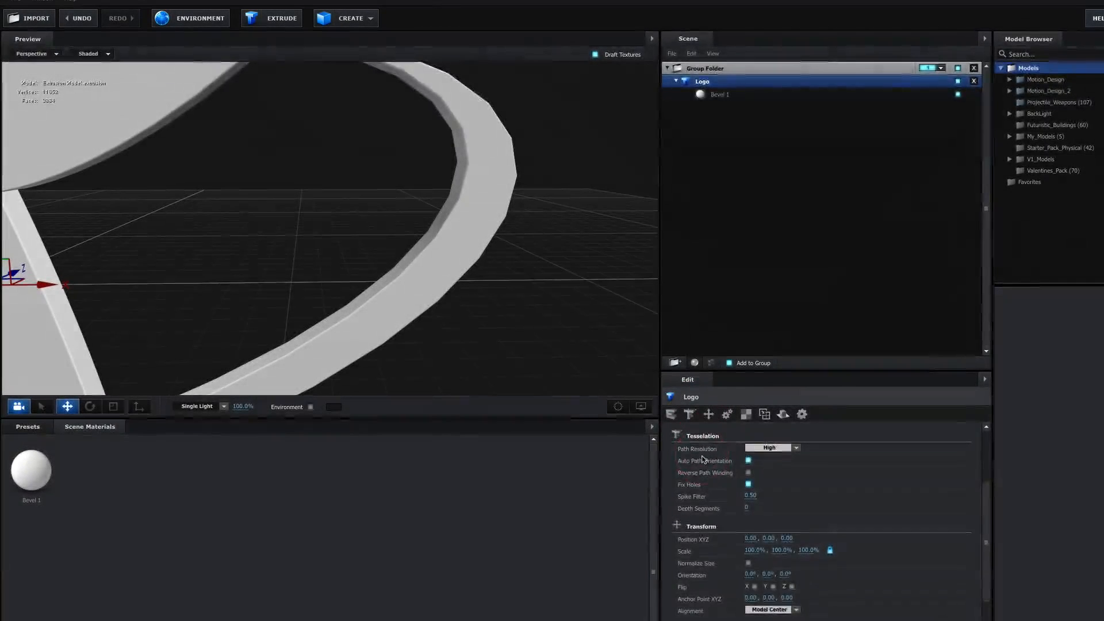
scroll(702, 459, "down", 15)
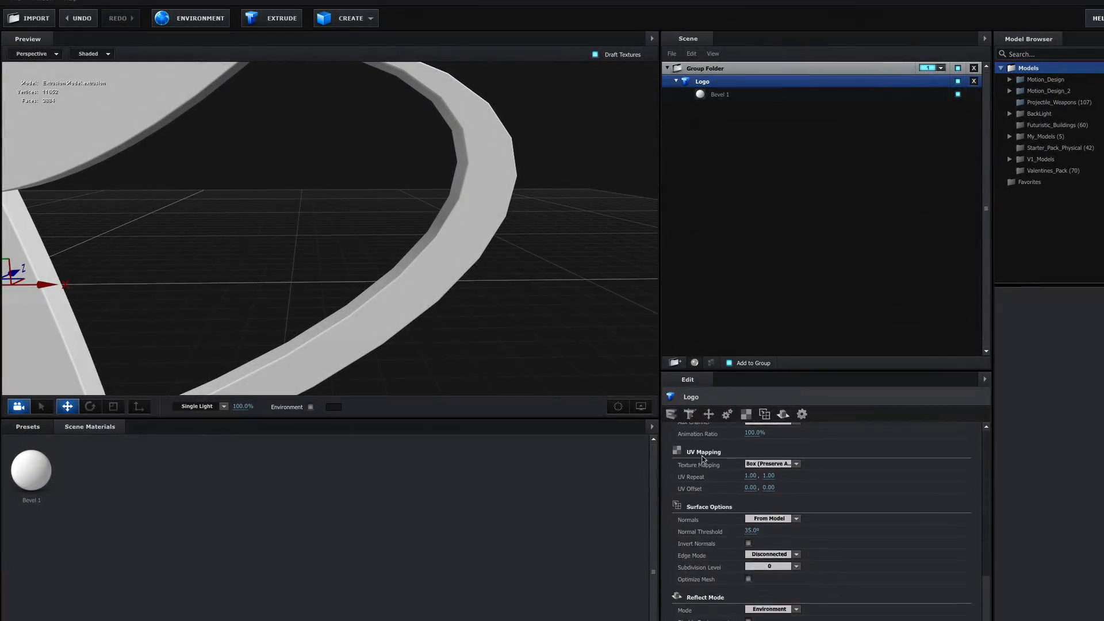
scroll(702, 459, "up", 10)
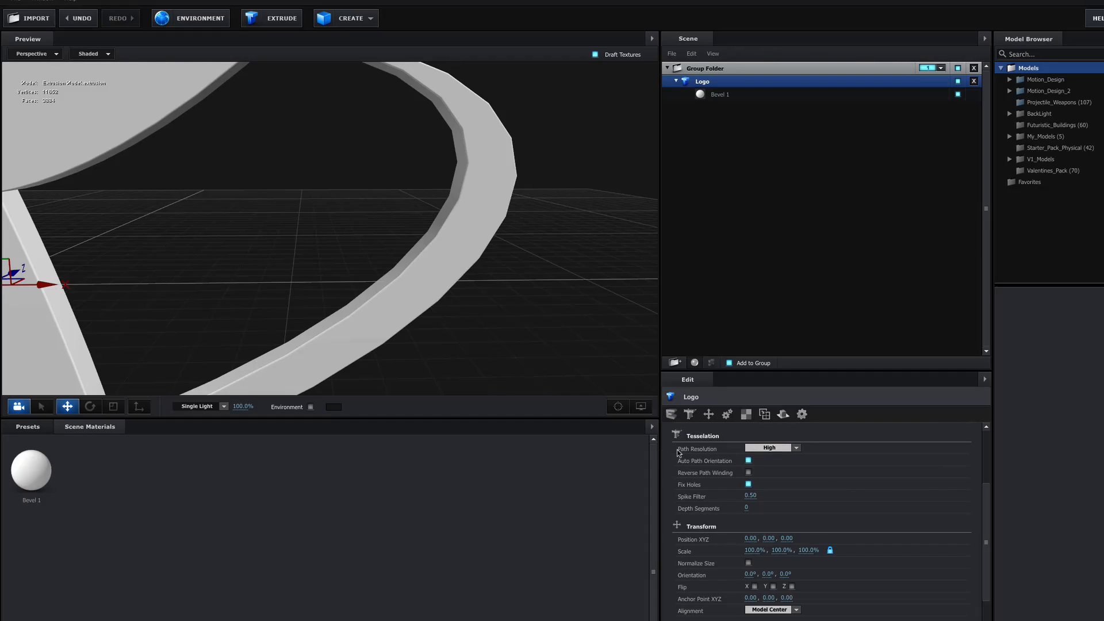
left_click_drag(204, 267, 226, 324)
left_click(779, 448)
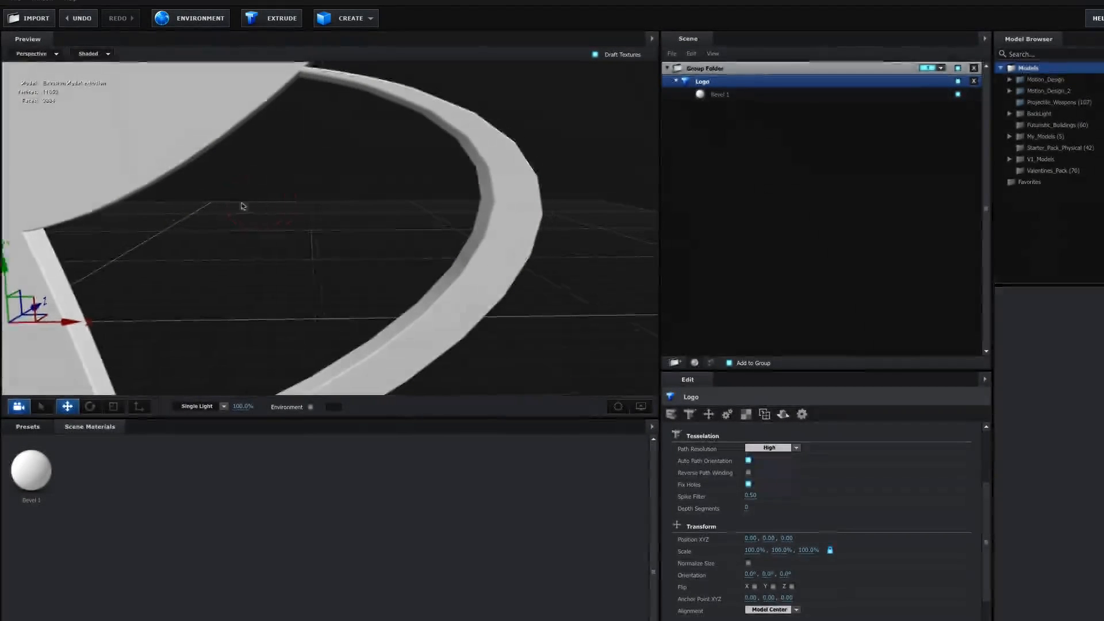
left_click_drag(243, 206, 289, 198)
middle_click_drag(516, 225, 7, 182)
scroll(343, 219, "up", 2)
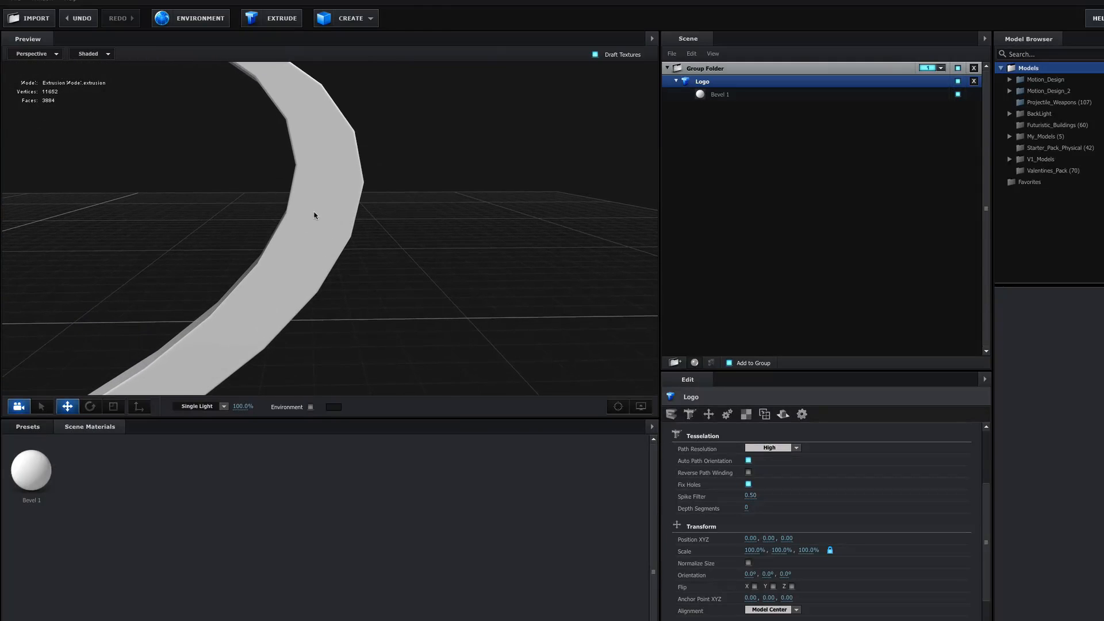
middle_click_drag(302, 177, 355, 217)
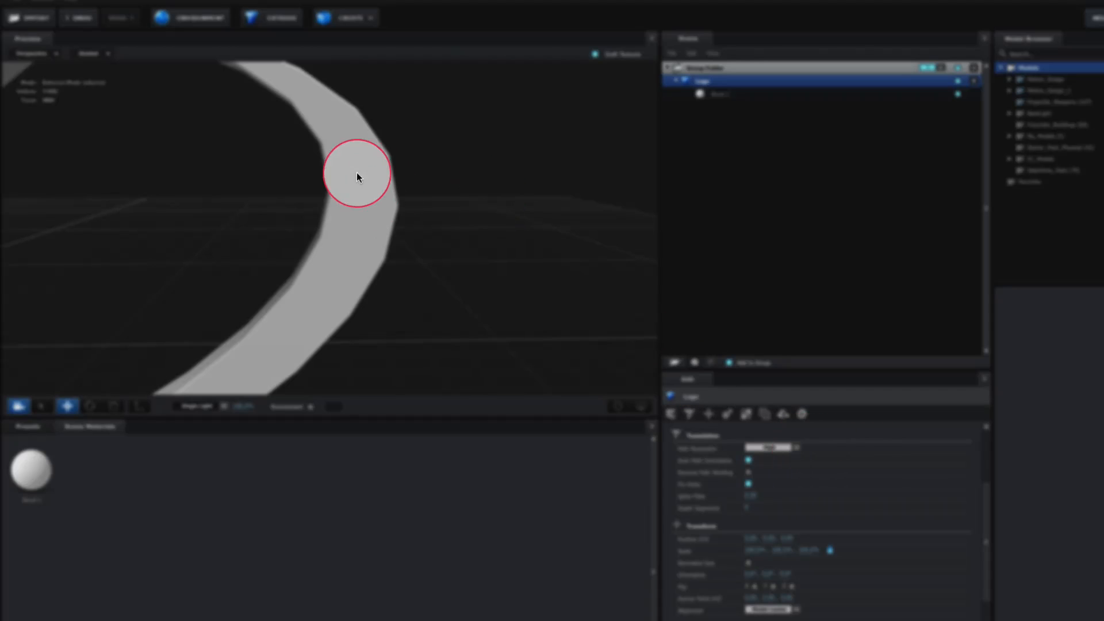
Try the Ultra and Extreme path resolutions on the Logo extrusion
left_click(790, 448)
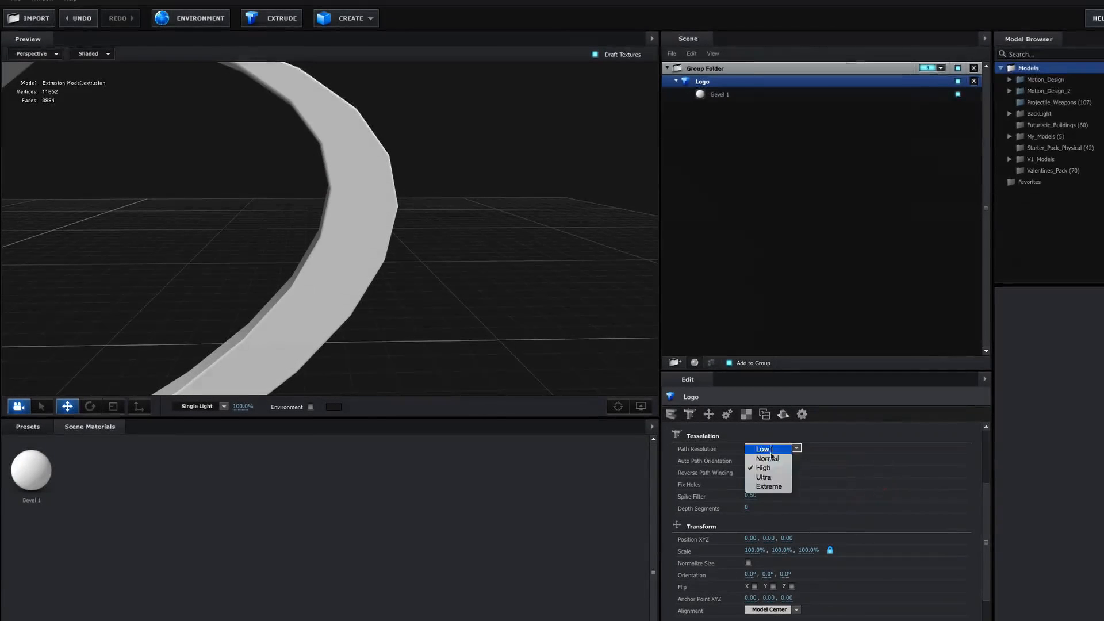
left_click(762, 478)
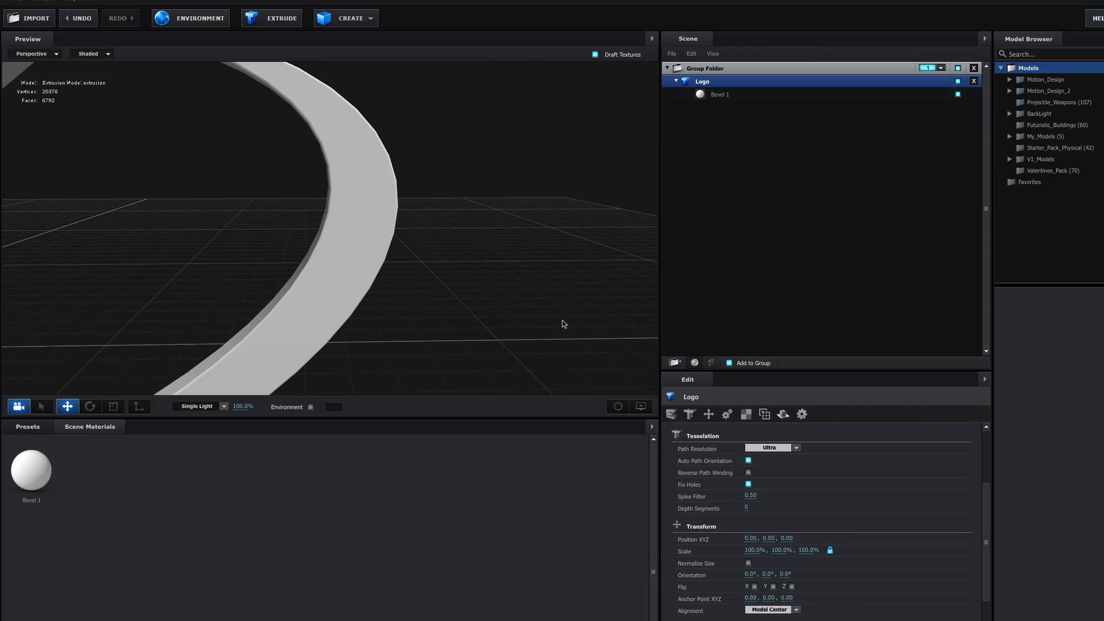
left_click(757, 453)
left_click(762, 487)
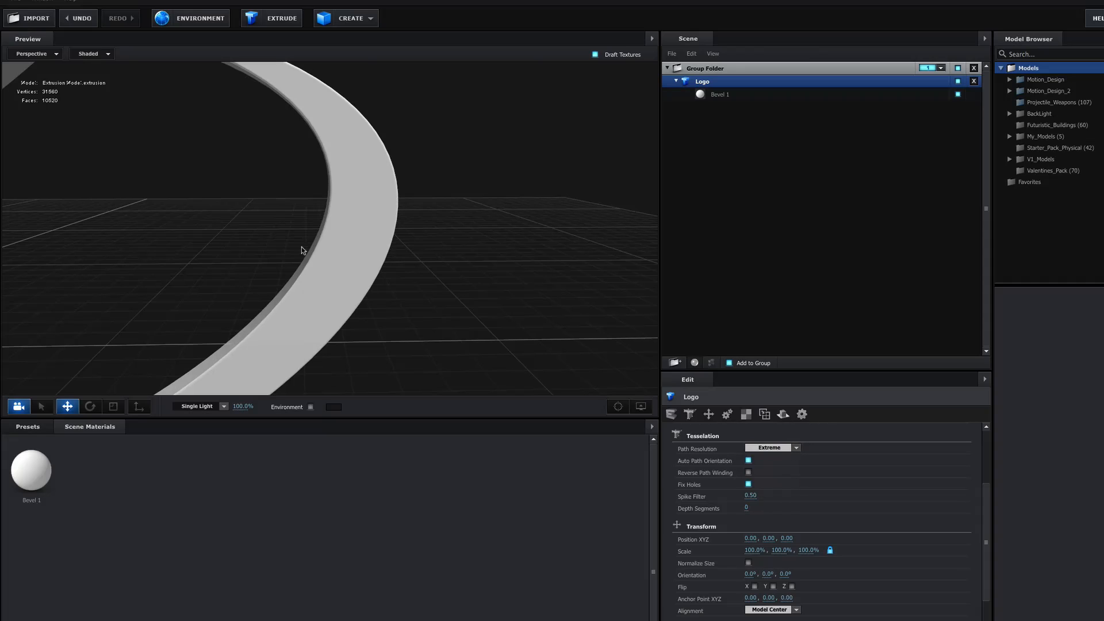
Examine the whole extruded logo from several angles and distances, checking how smooth its ring and body curves are
left_click_drag(330, 248, 266, 267)
scroll(266, 267, "down", 5)
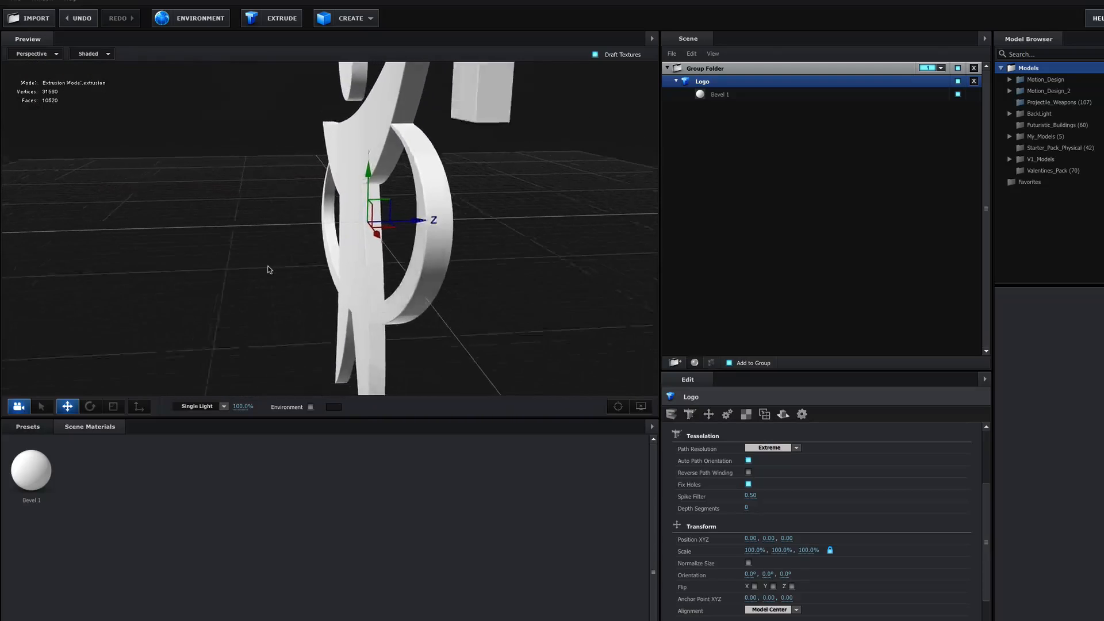
left_click_drag(328, 284, 379, 280)
scroll(379, 281, "down", 5)
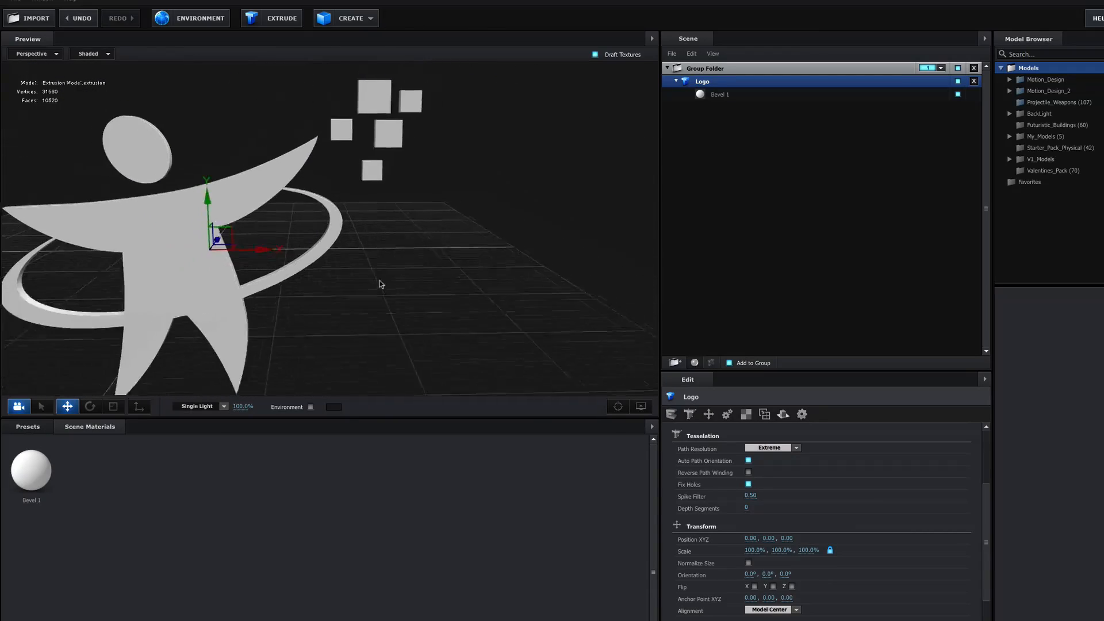
middle_click_drag(197, 299, 347, 290)
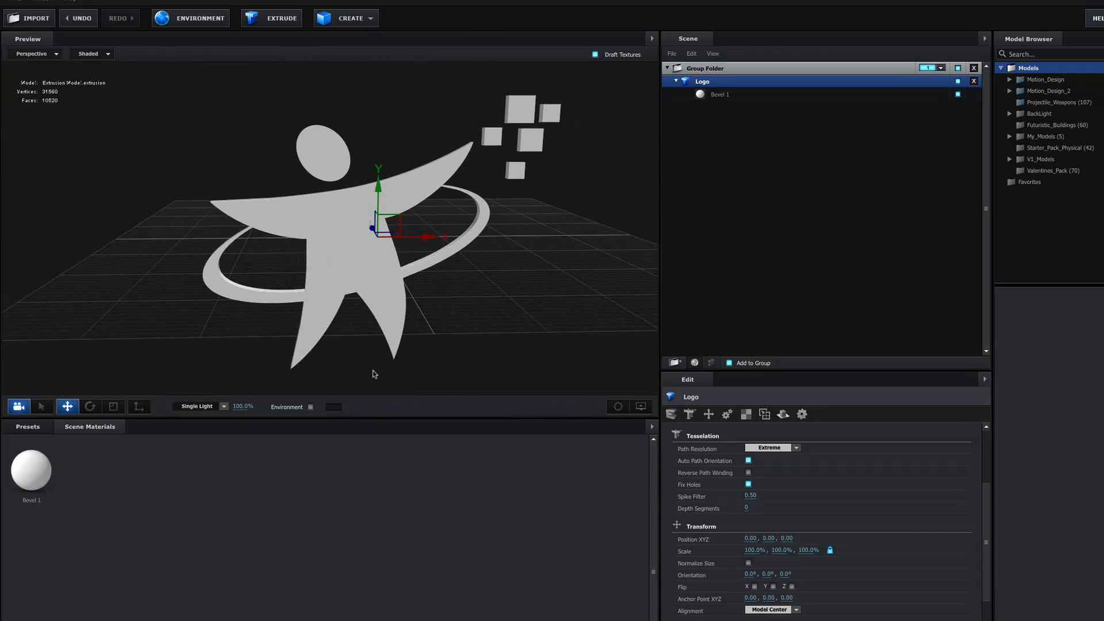
left_click(618, 406)
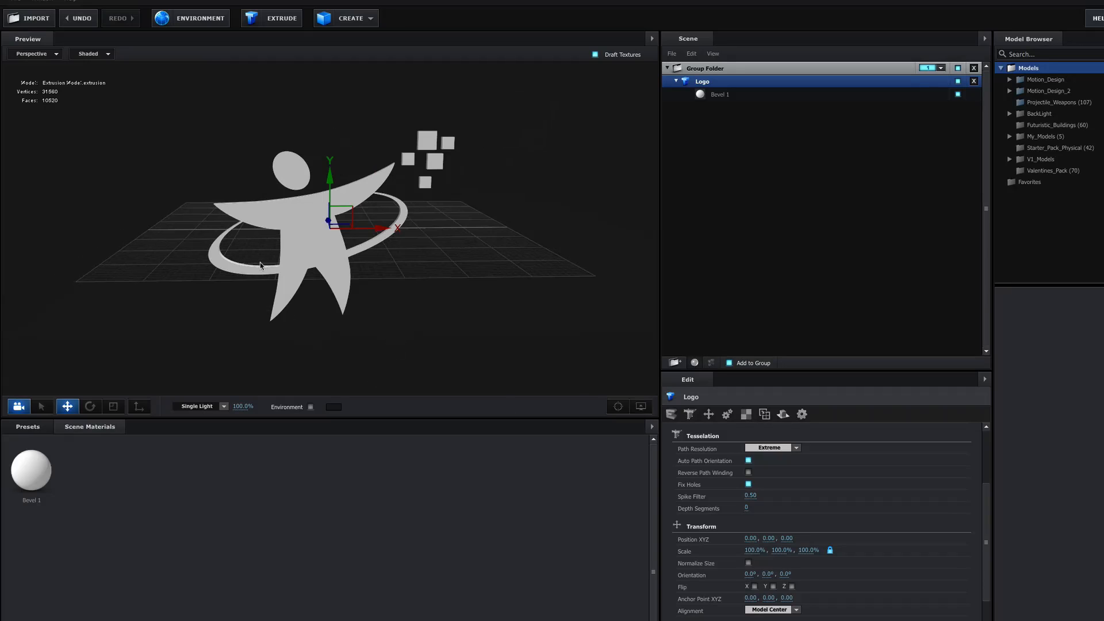
left_click_drag(260, 265, 304, 271)
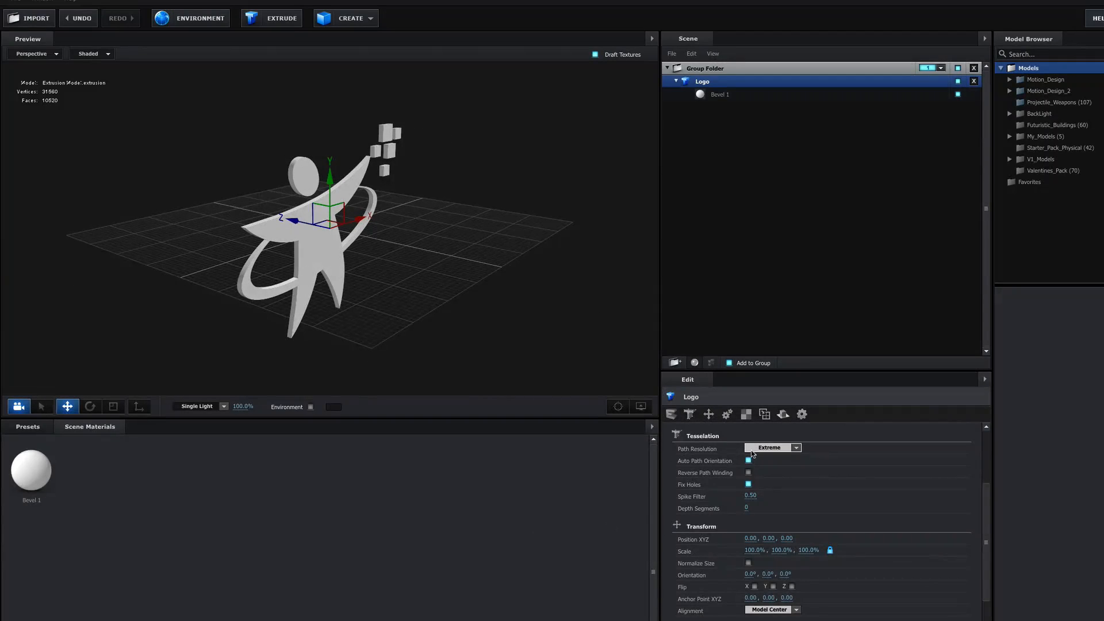
scroll(357, 292, "up", 5)
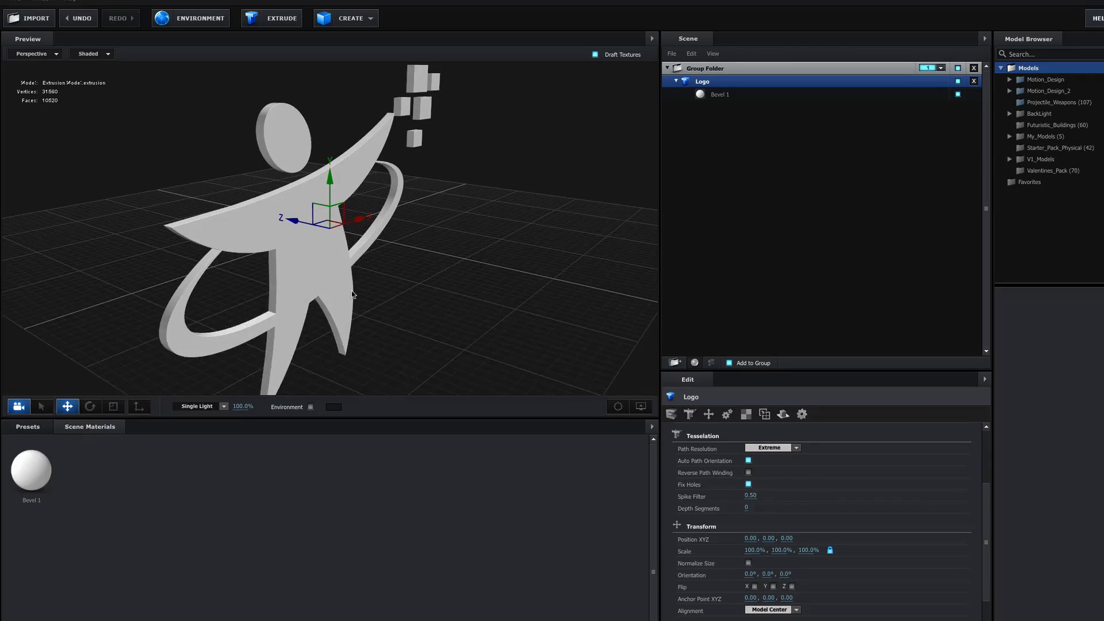
scroll(352, 294, "up", 3)
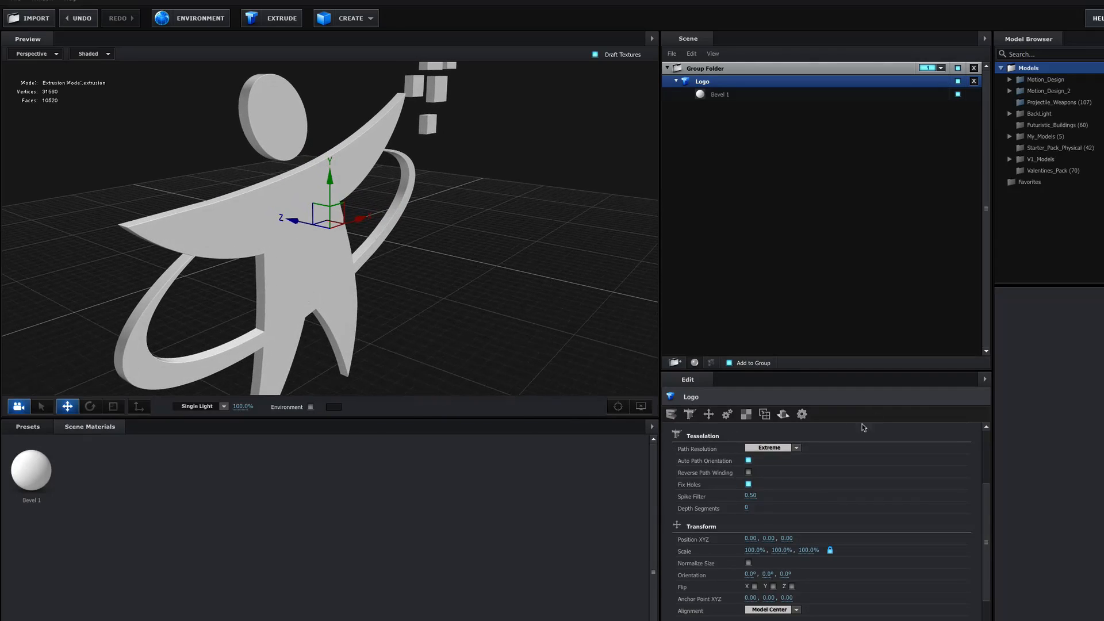
left_click_drag(383, 311, 345, 322)
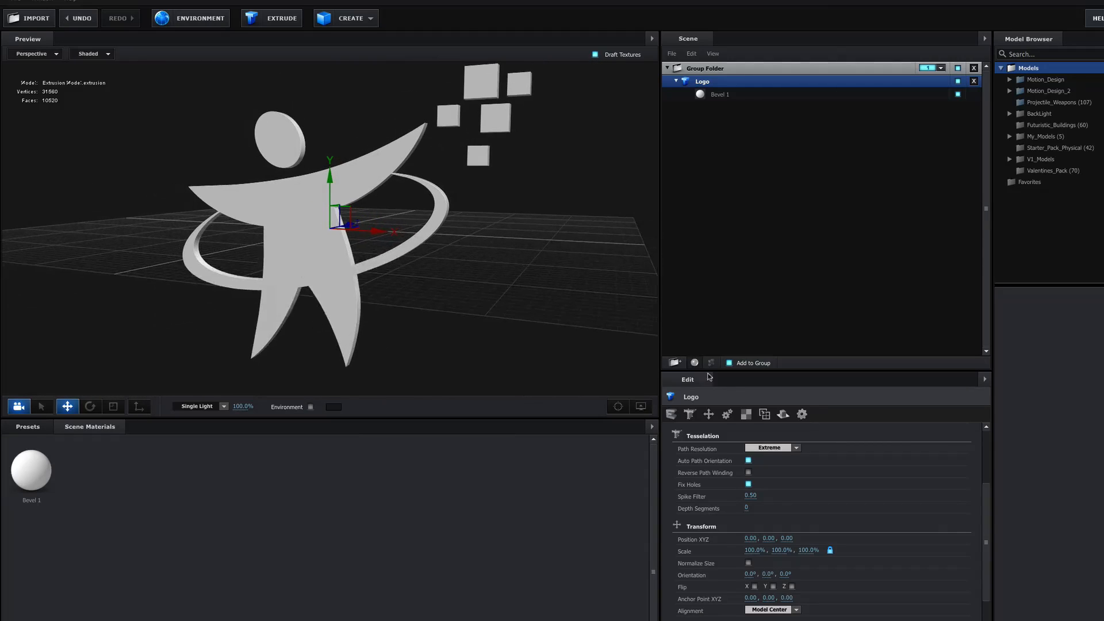
Set the Logo extrusion's Path Resolution to Ultra
left_click(767, 452)
left_click(770, 479)
left_click_drag(245, 272, 285, 289)
scroll(371, 324, "up", 1)
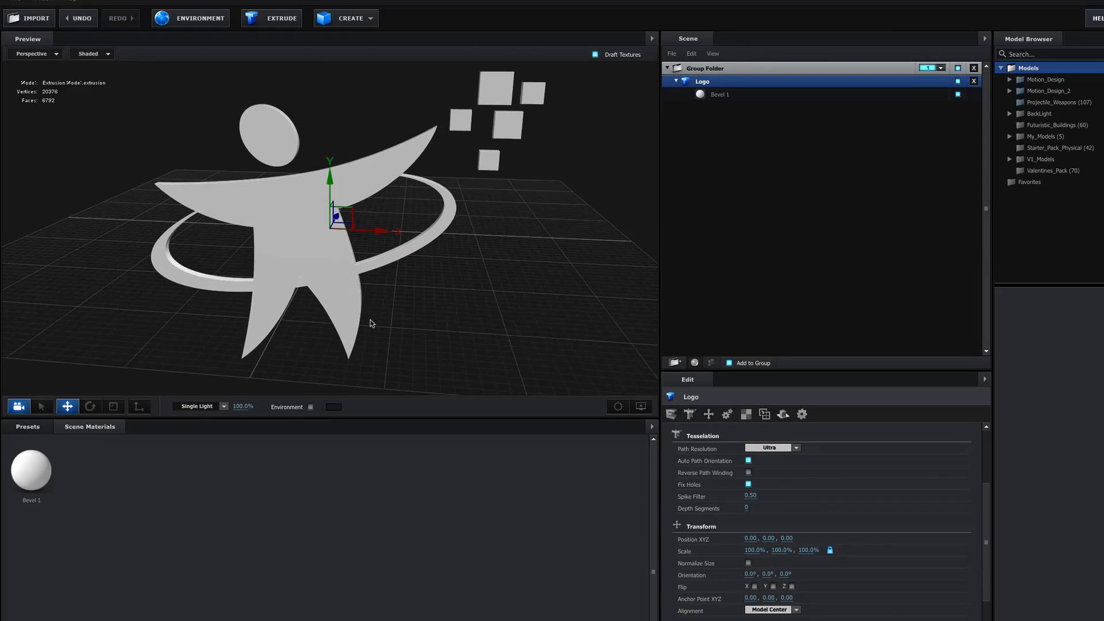
Examine the figure's front face just above the gap between the legs for surface artifacts, close up and from different angles
left_click_drag(344, 313, 345, 298)
right_click_drag(345, 298, 273, 345)
middle_click_drag(273, 348, 377, 279)
scroll(370, 316, "up", 3)
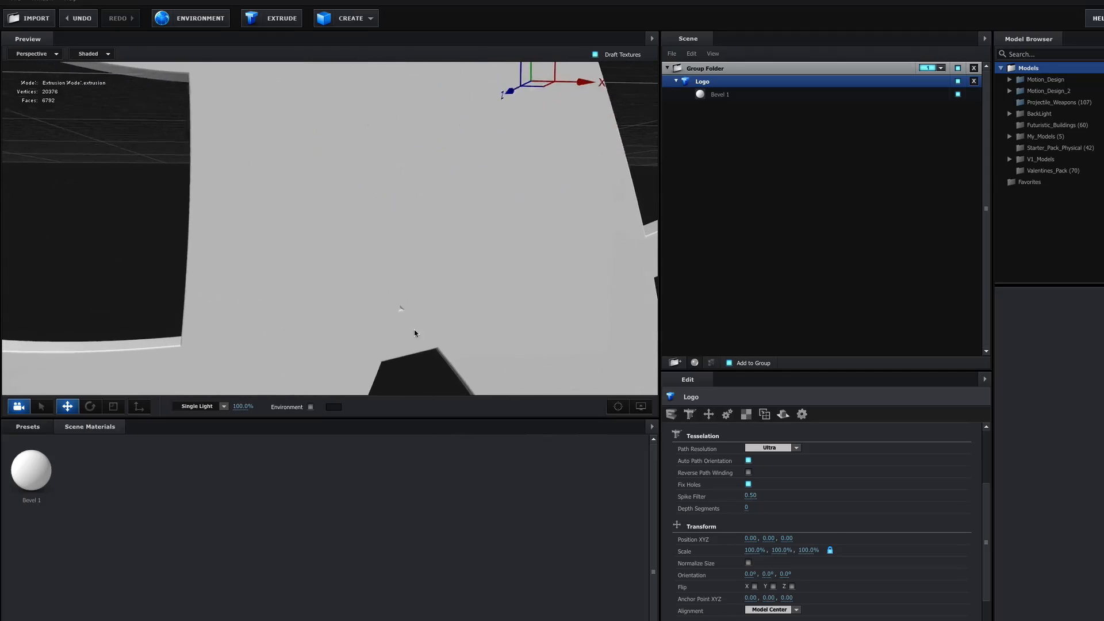
middle_click_drag(415, 331, 414, 279)
scroll(415, 278, "up", 5)
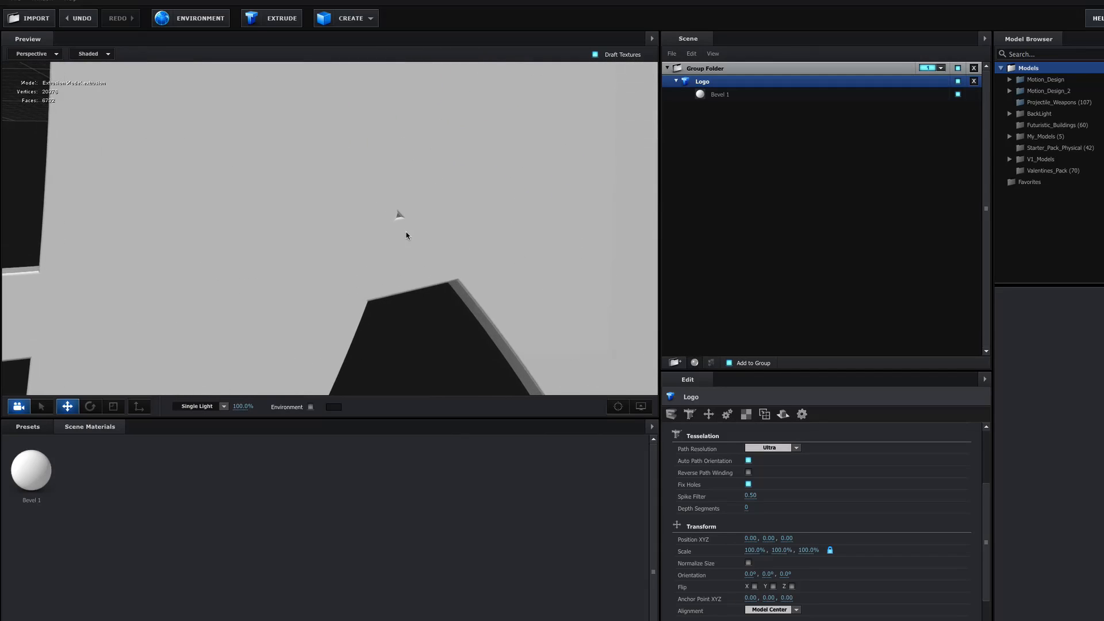
middle_click_drag(443, 233, 391, 229)
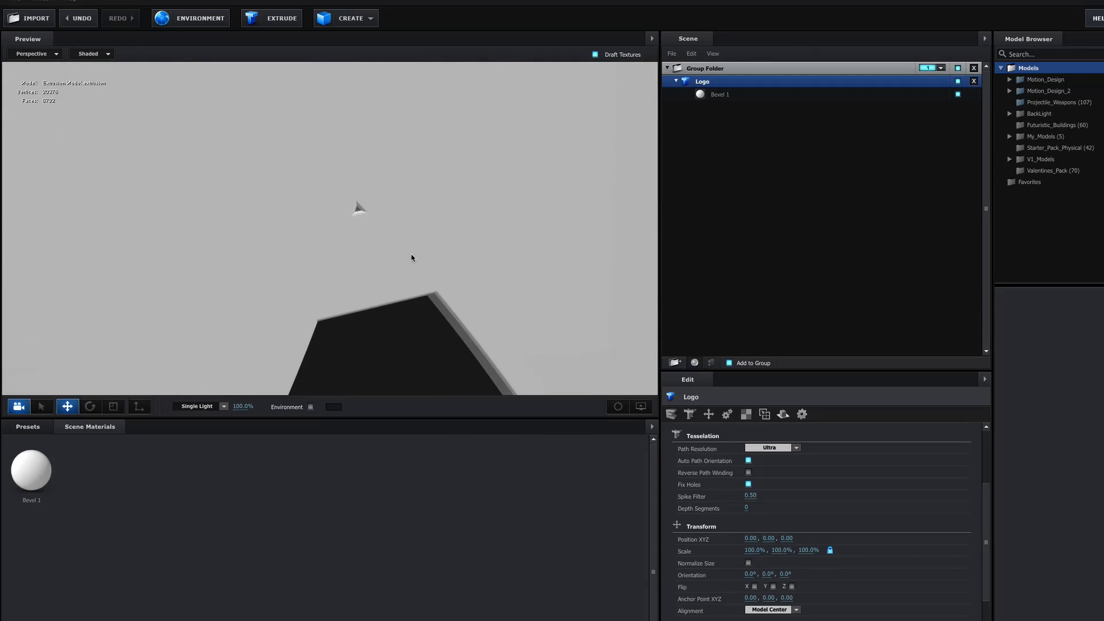
scroll(411, 258, "down", 10)
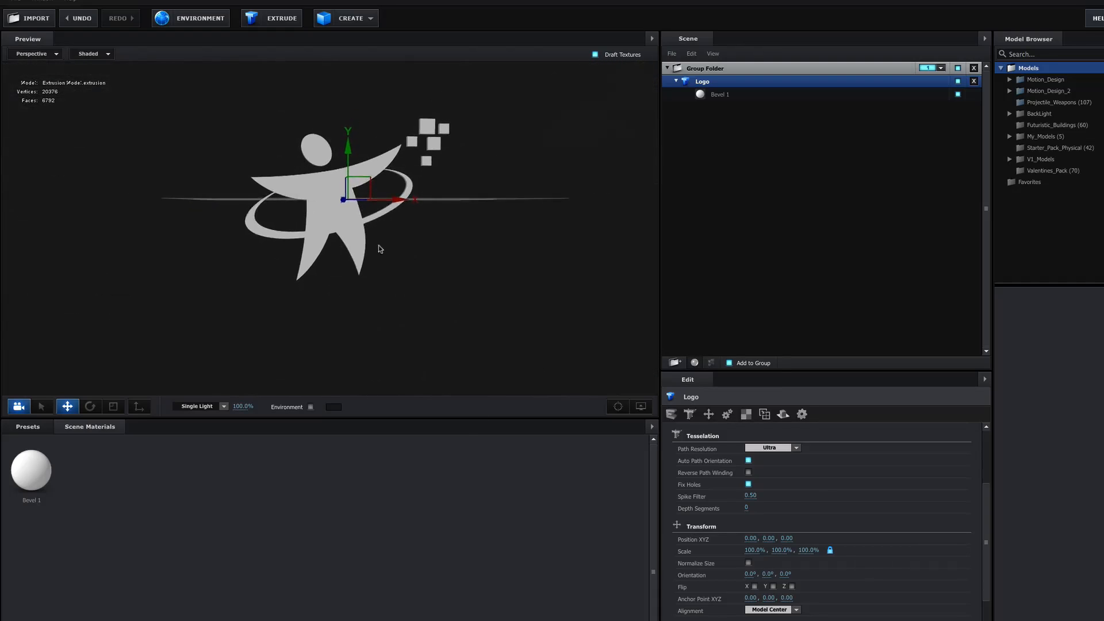
left_click_drag(379, 246, 354, 268)
scroll(351, 267, "up", 7)
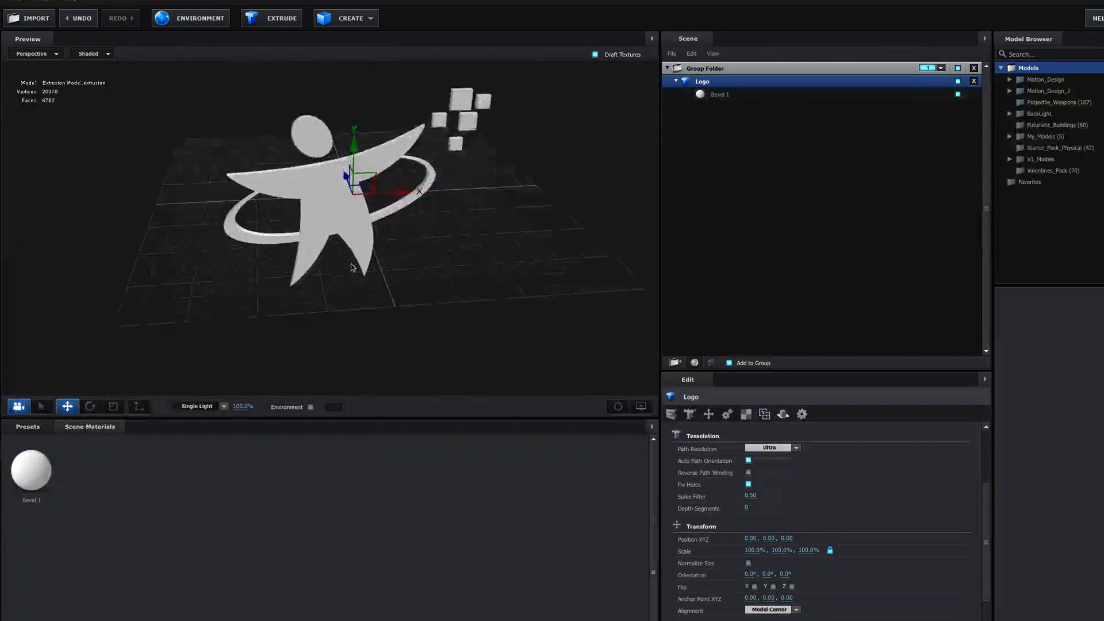
scroll(353, 267, "up", 8)
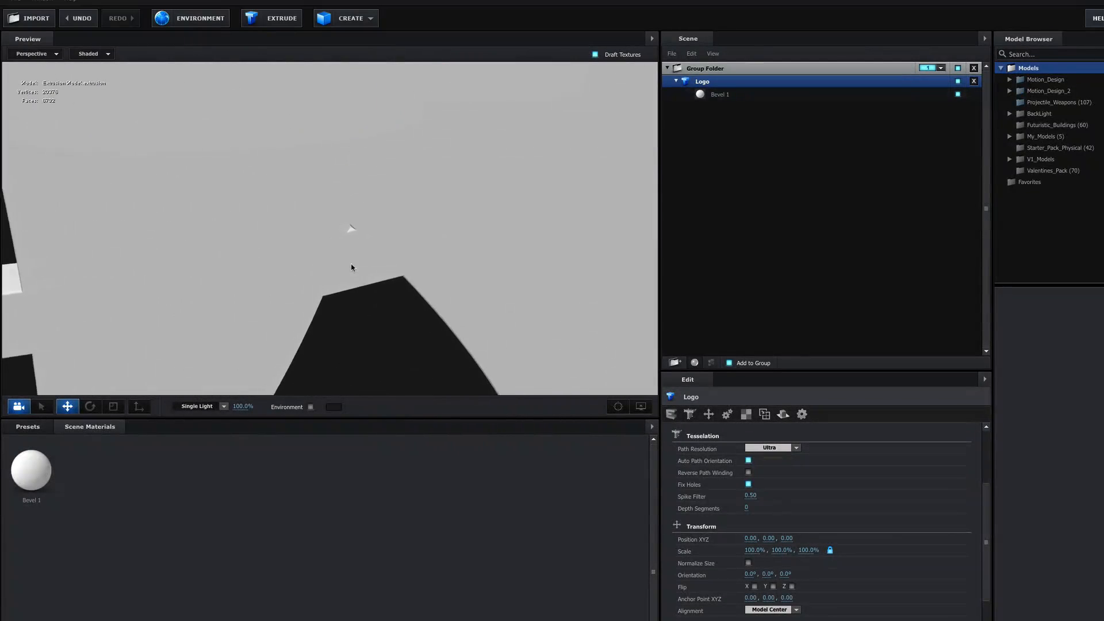
Select the Bevel 1 material under Logo and set its Expand Edges to about 0.53
left_click(737, 95)
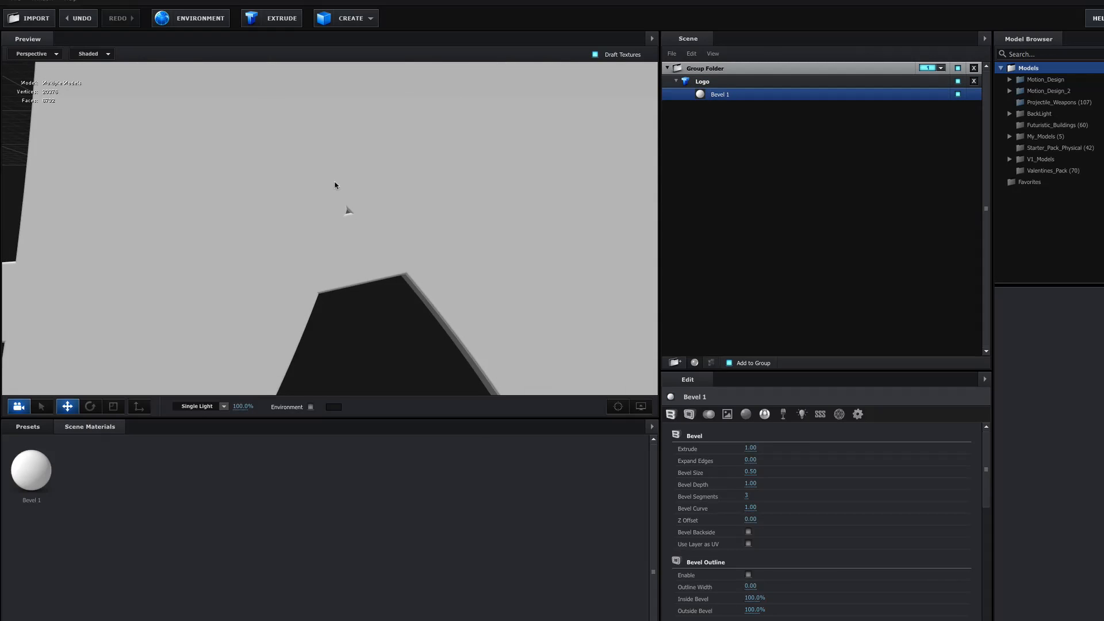
left_click_drag(388, 222, 397, 229)
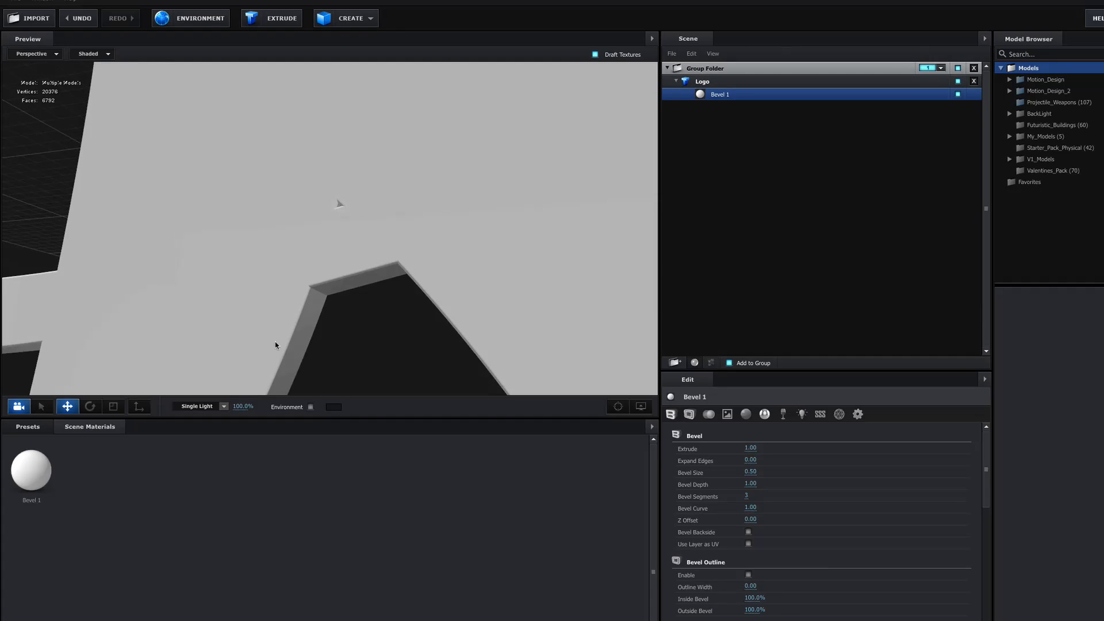
left_click(737, 290)
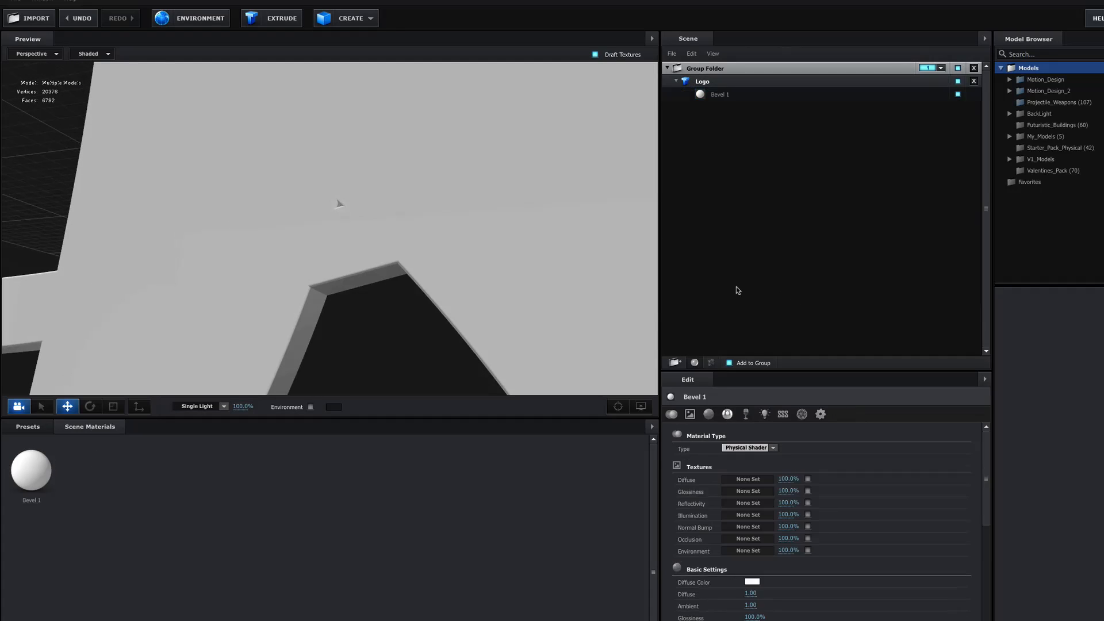
left_click(727, 95)
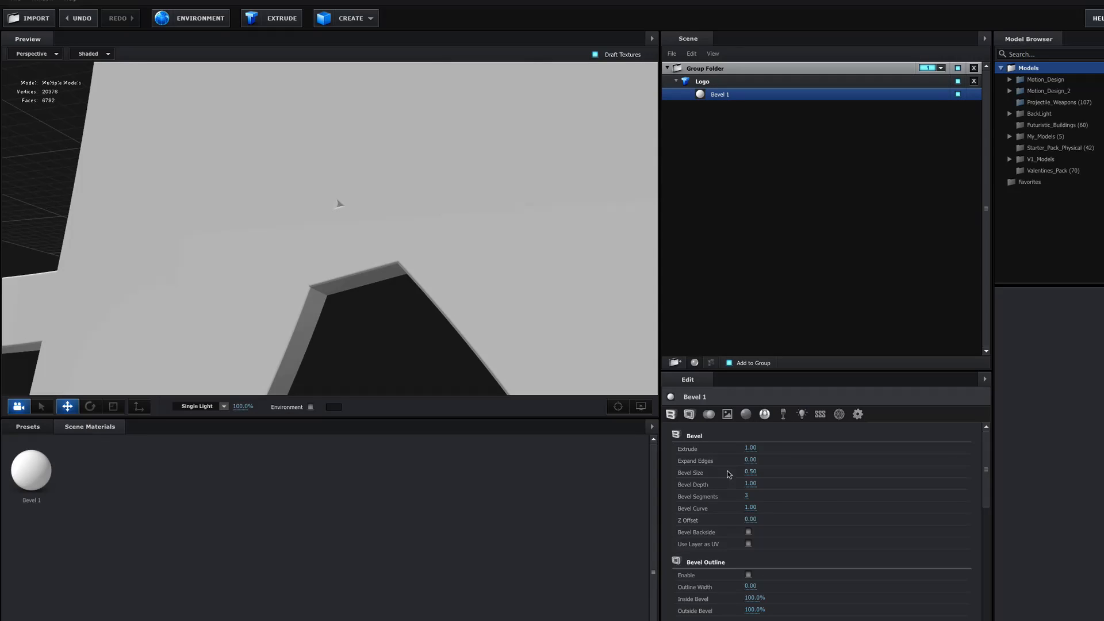
mouse_move(701, 463)
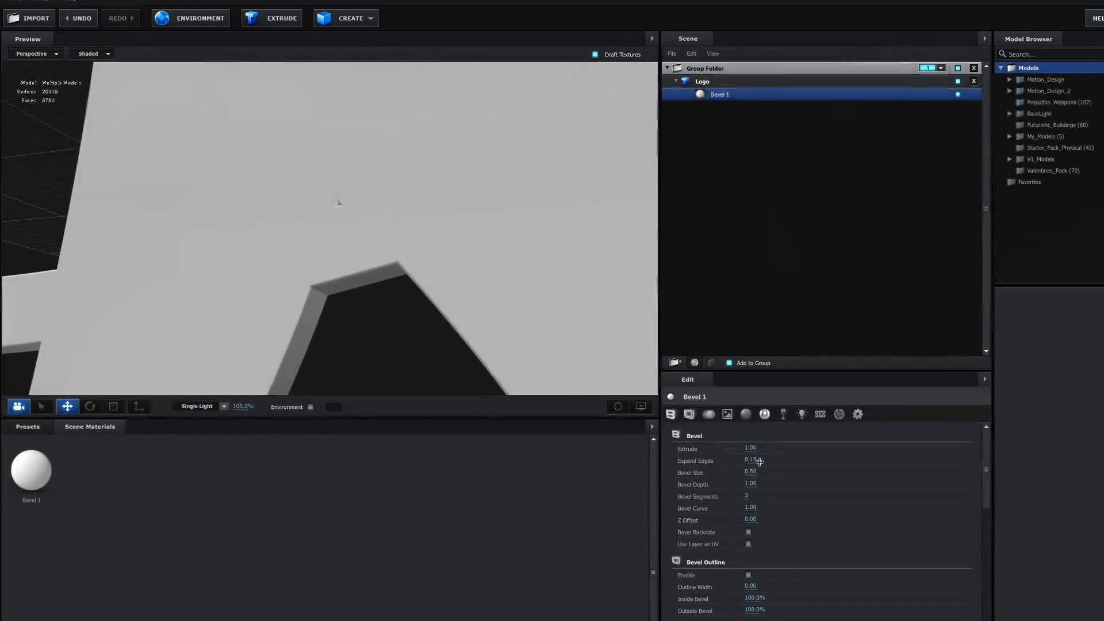
left_click_drag(751, 460, 779, 462)
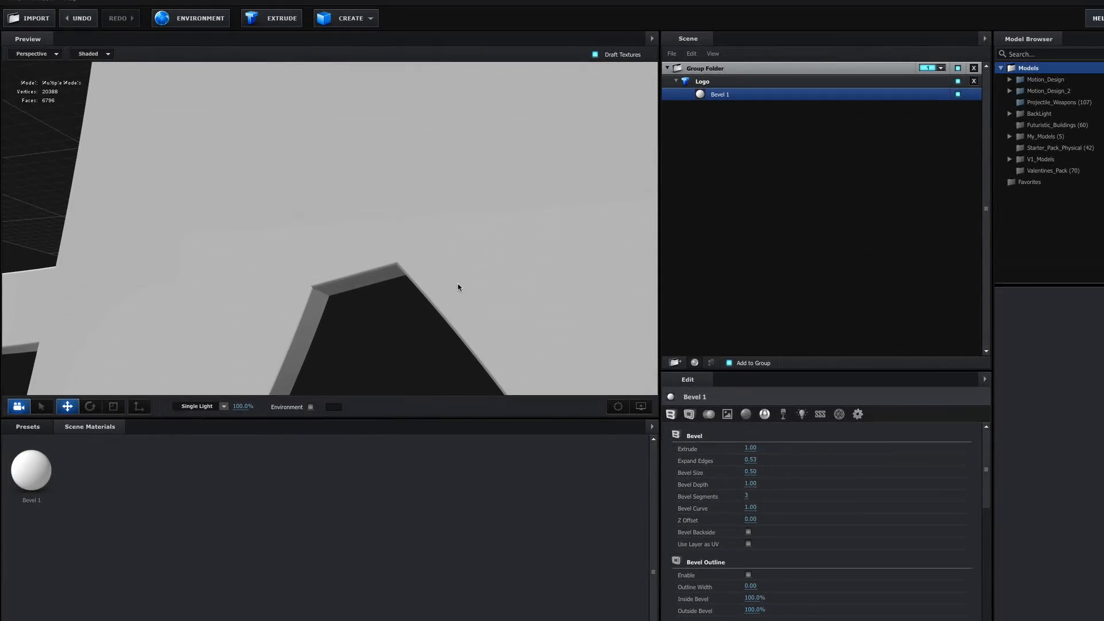
Try a much thicker outline on the whole logo by raising Bevel 1's Expand Edges to about 9.38
scroll(423, 286, "down", 5)
left_click_drag(424, 286, 448, 242)
scroll(486, 322, "down", 5)
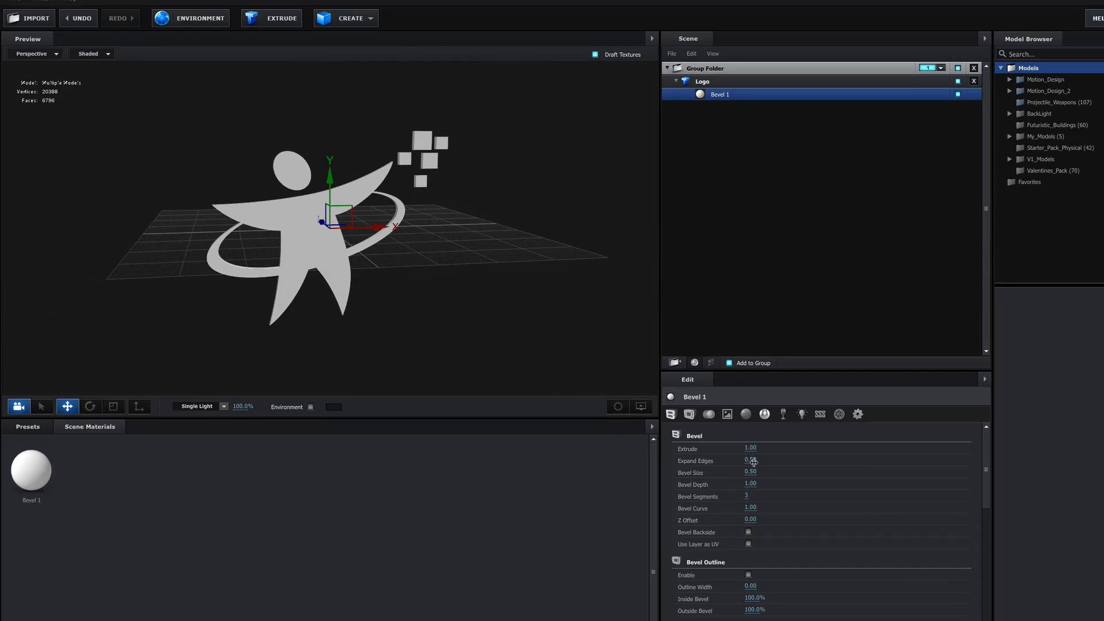
left_click_drag(753, 462, 810, 462)
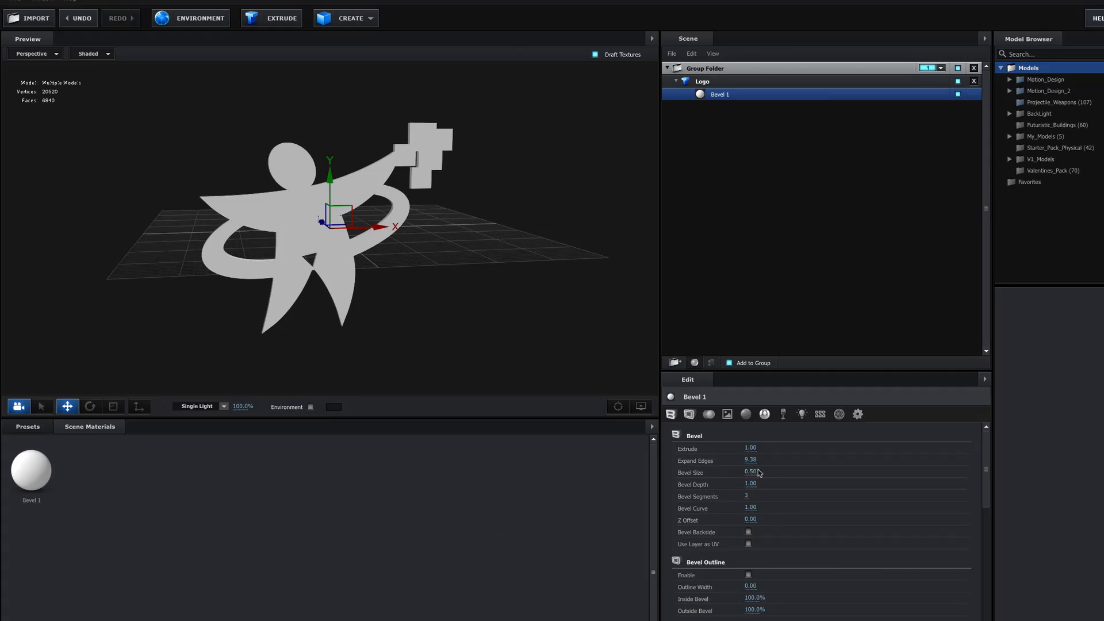
Thin the logo by lowering Bevel 1's Expand Edges to about -5.30, and check the tips and ring up close
left_click_drag(749, 459, 120, 589)
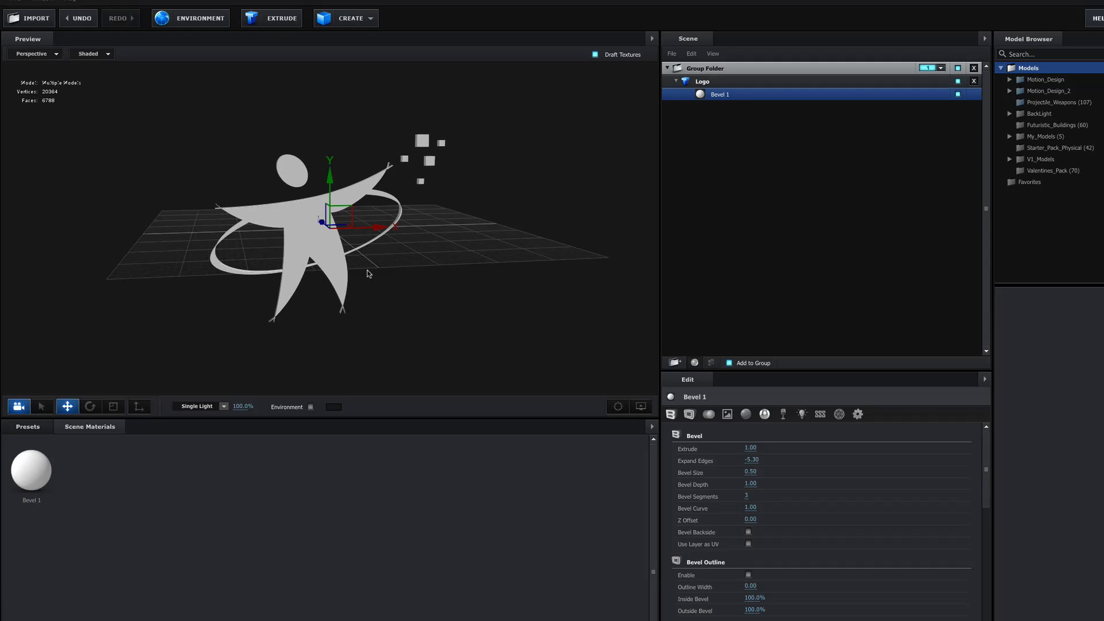
right_click_drag(367, 270, 377, 328)
left_click_drag(378, 328, 350, 337)
right_click_drag(350, 337, 364, 363)
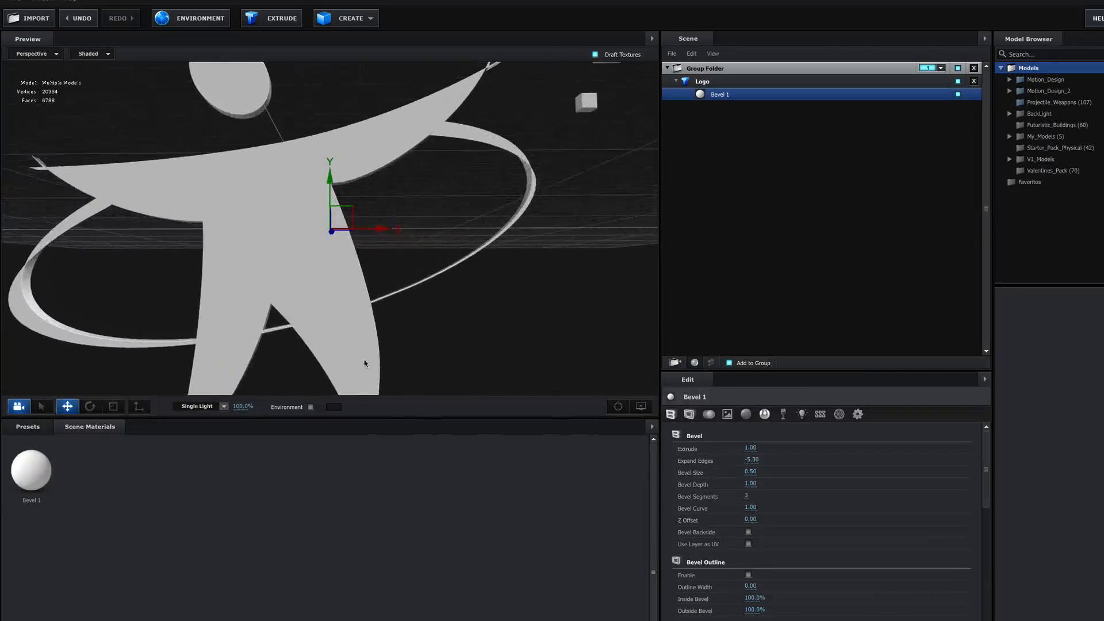
Restore the logo's original outline by setting Bevel 1's Expand Edges to 0
left_click_drag(364, 363, 408, 329)
left_click(755, 460)
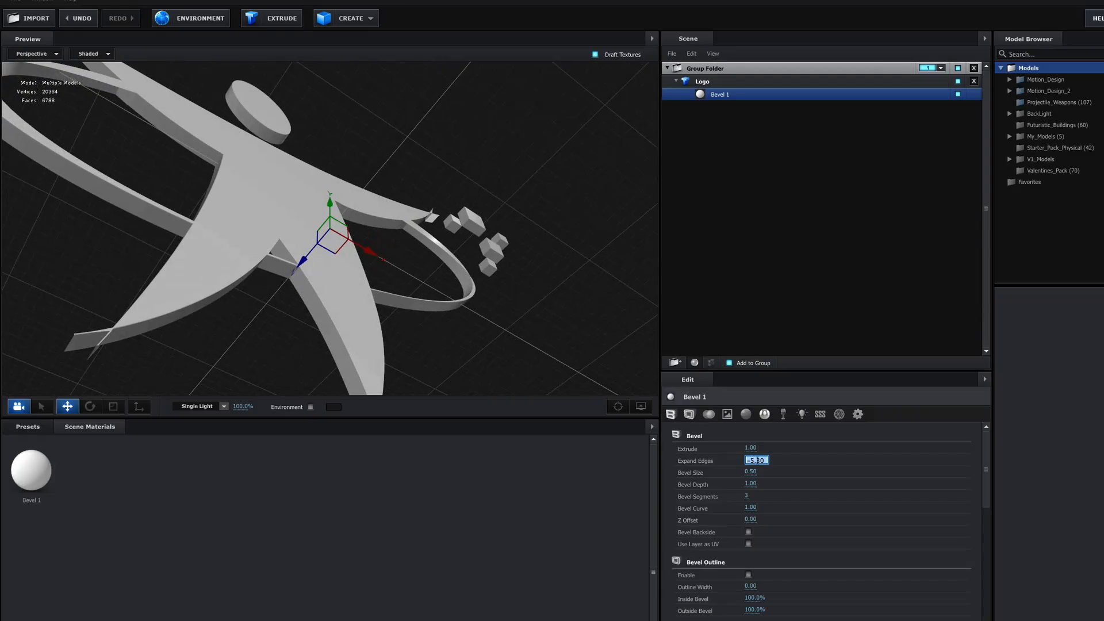
type("0")
key("Return")
left_click_drag(751, 460, 709, 462)
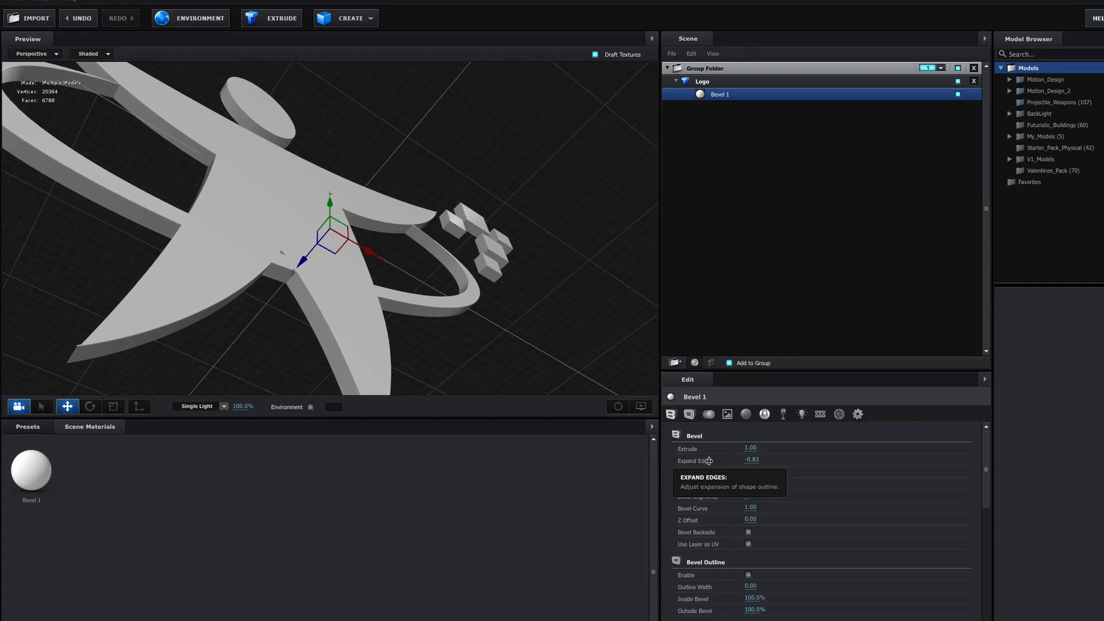
left_click_drag(437, 296, 526, 344)
double_click(751, 460)
type("0")
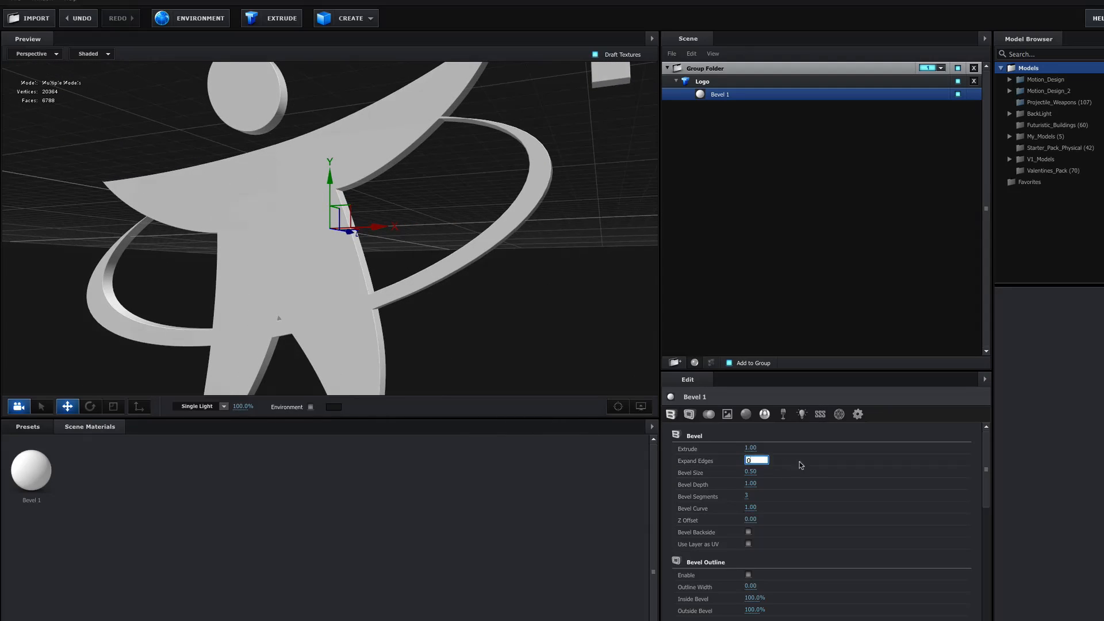
key("Return")
Open the Diffuse texture channel settings of the Bevel 1 material
scroll(424, 288, "down", 6)
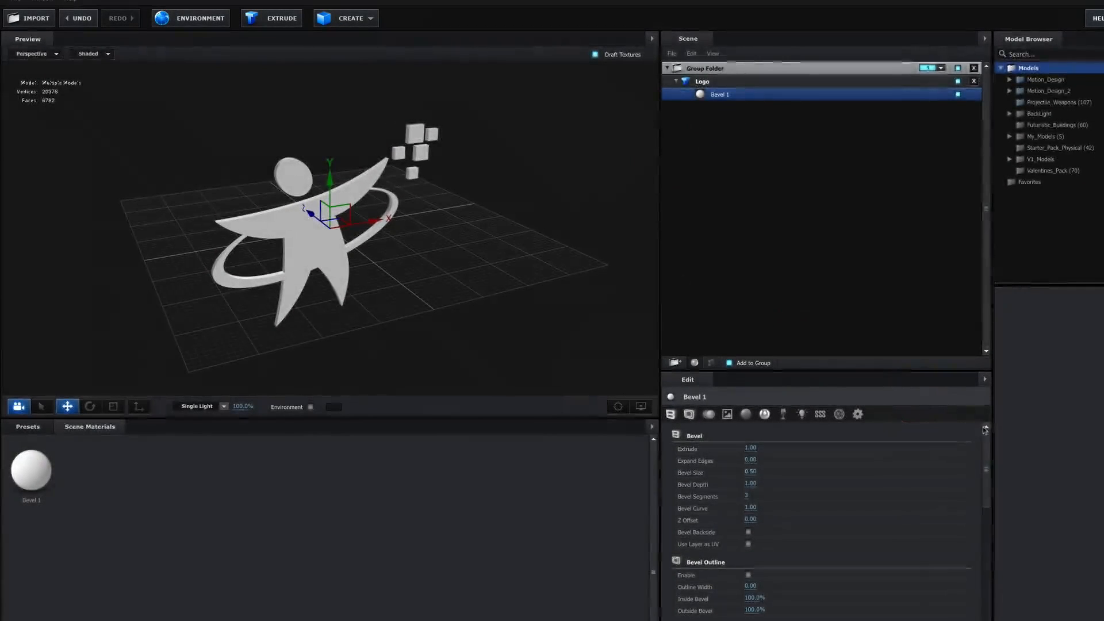
scroll(988, 465, "down", 2)
scroll(988, 465, "down", 6)
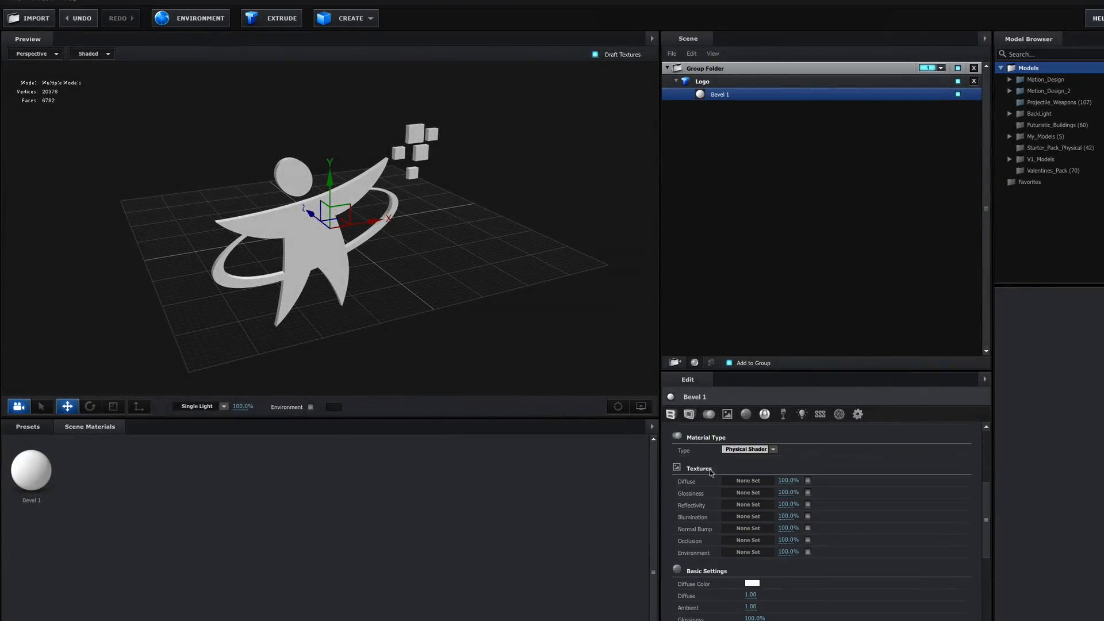
left_click(741, 481)
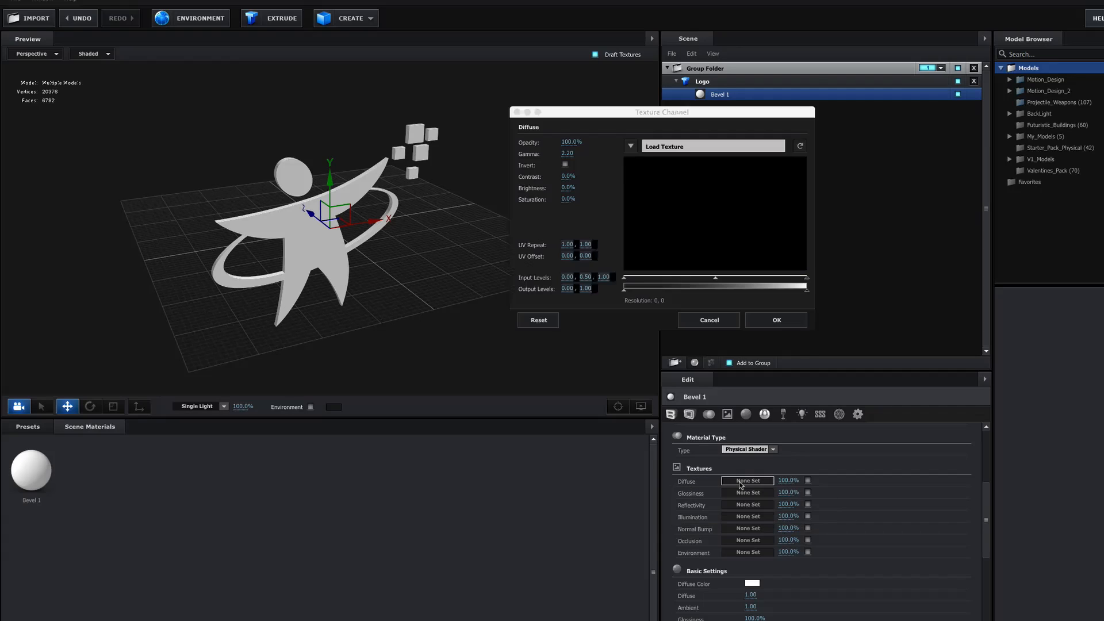
left_click(632, 146)
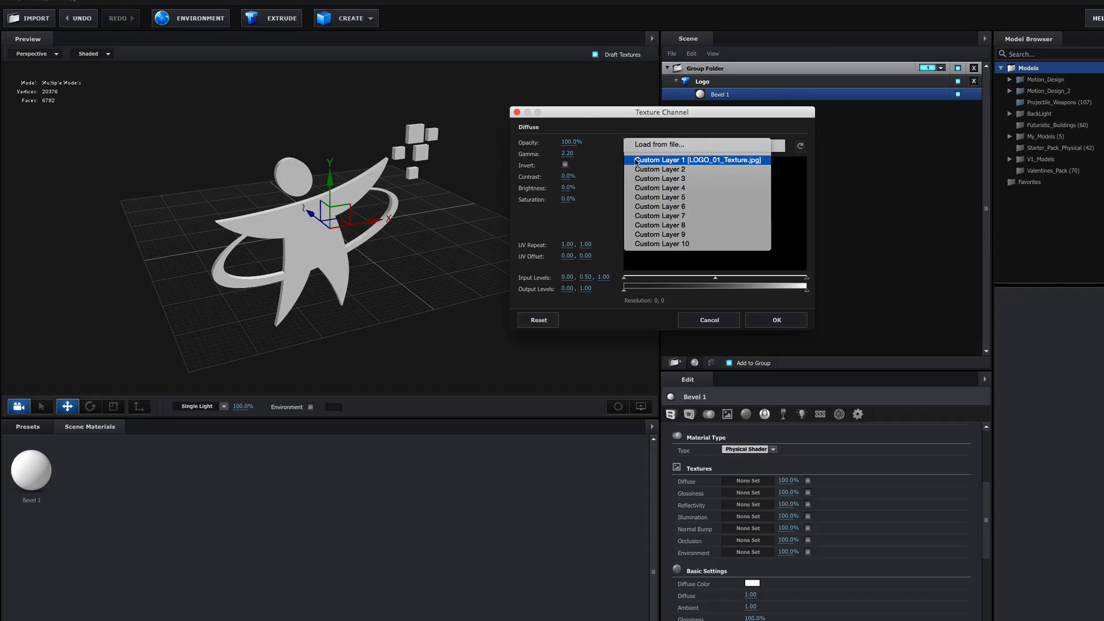
left_click(636, 161)
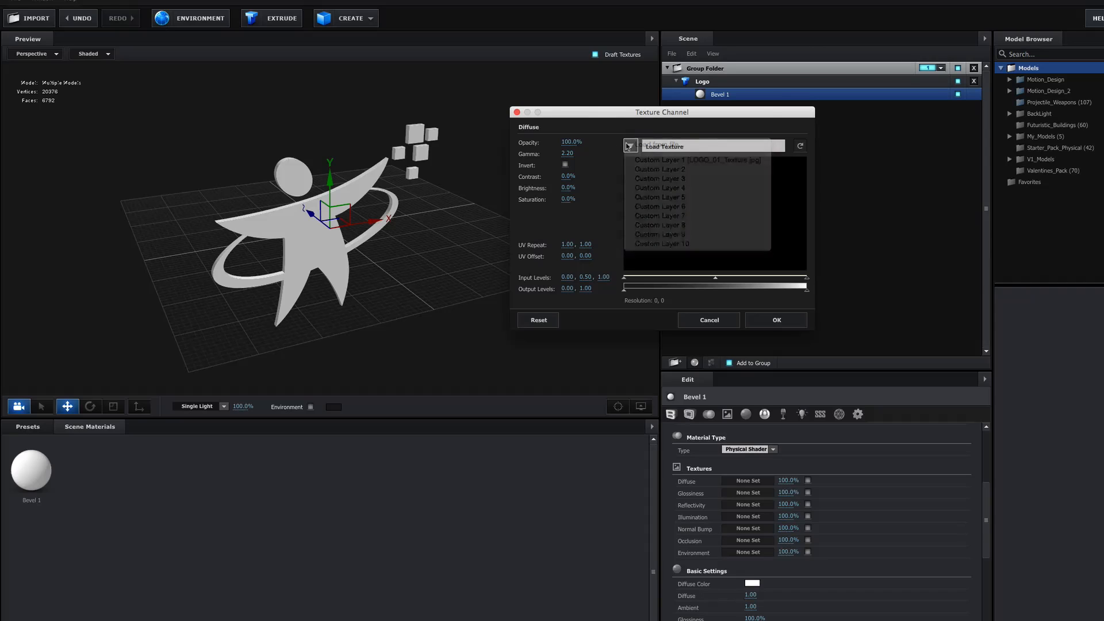
left_click(687, 146)
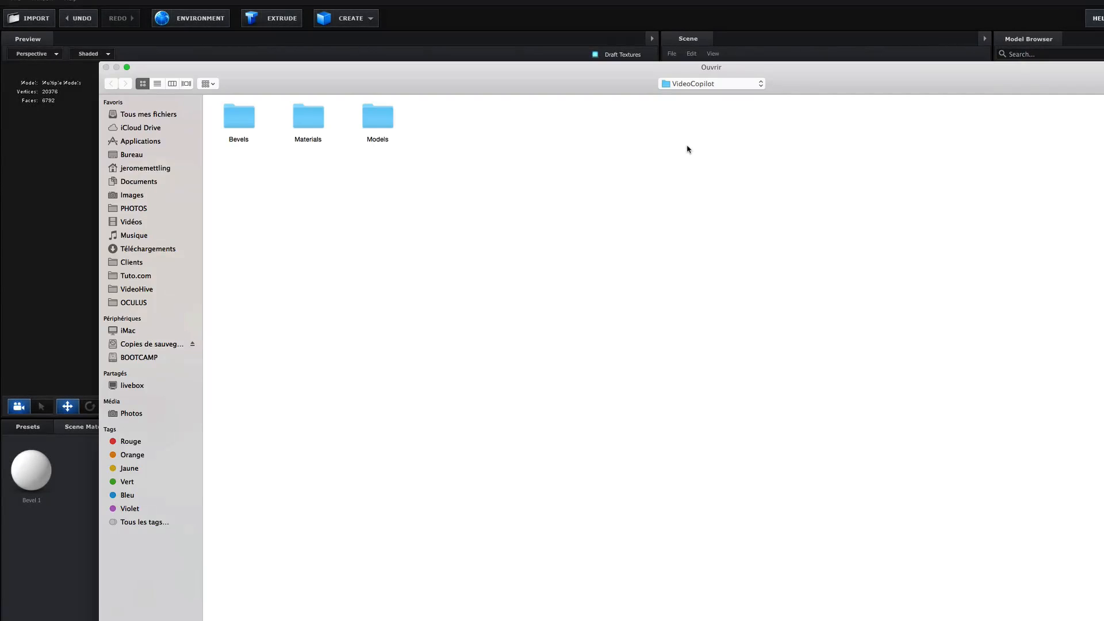
key("Escape")
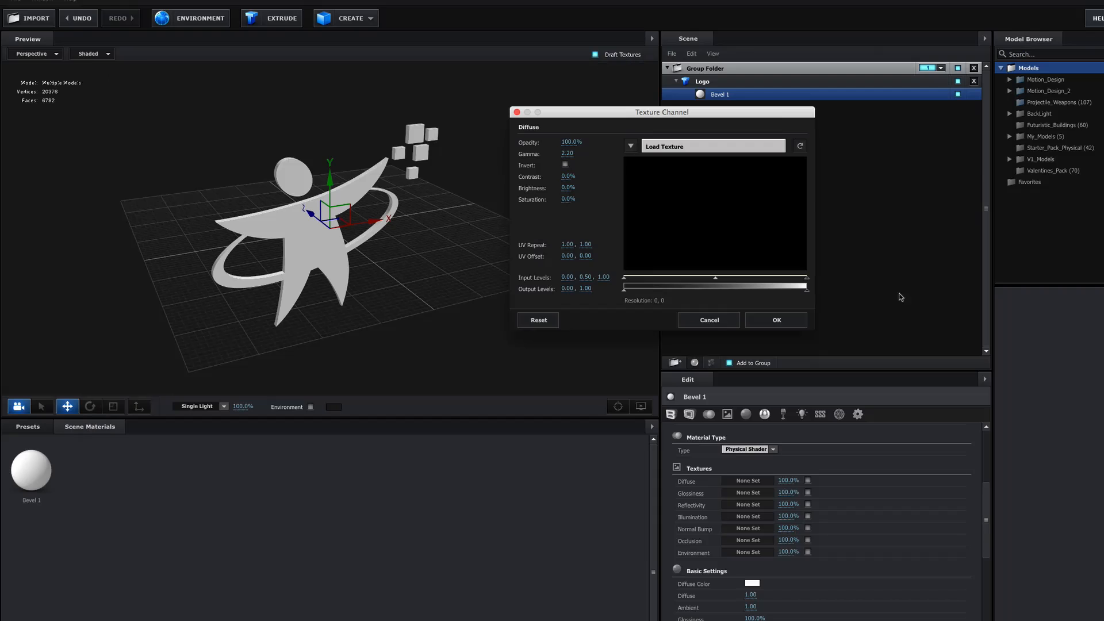
Assign Custom Layer 1 [LOGO_01_Texture.jpg] as Bevel 1's diffuse texture and view the textured logo from the front
left_click(631, 147)
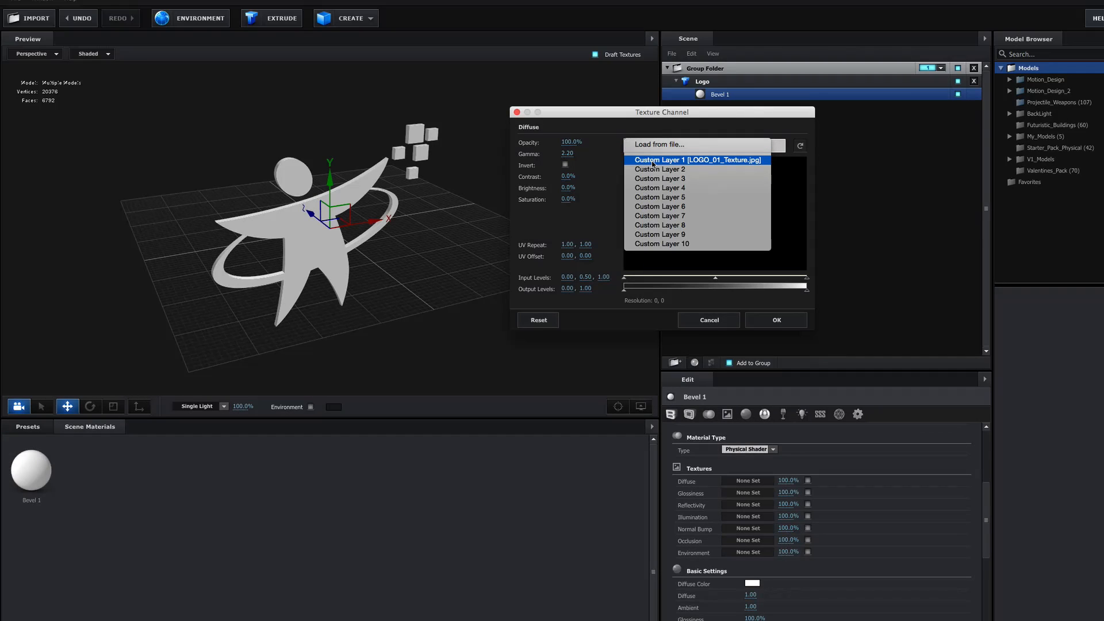
left_click(653, 160)
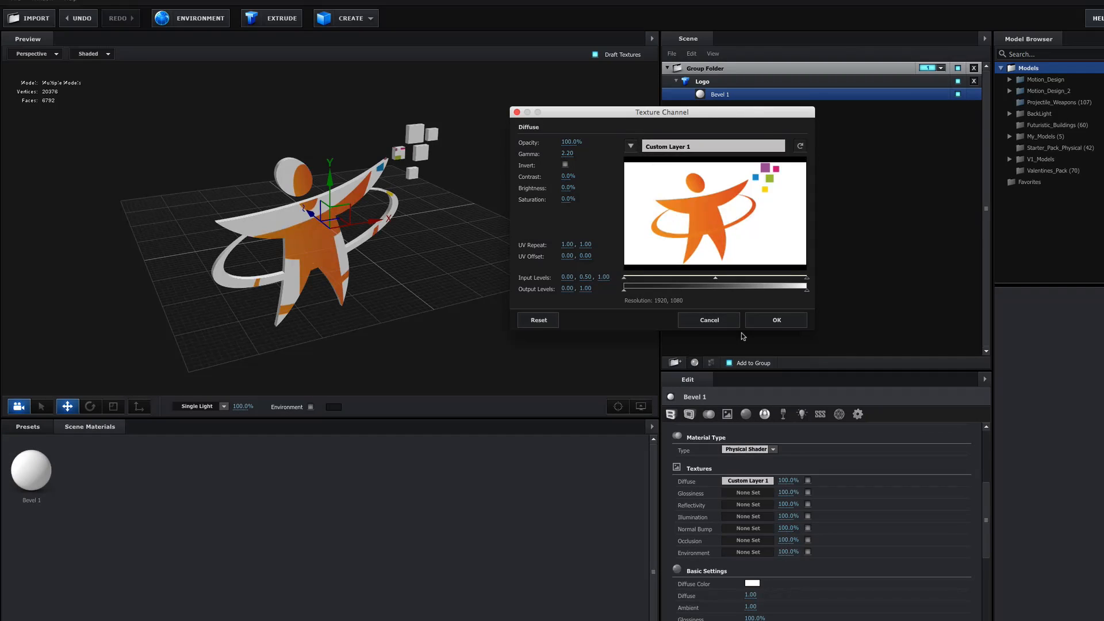
left_click(773, 320)
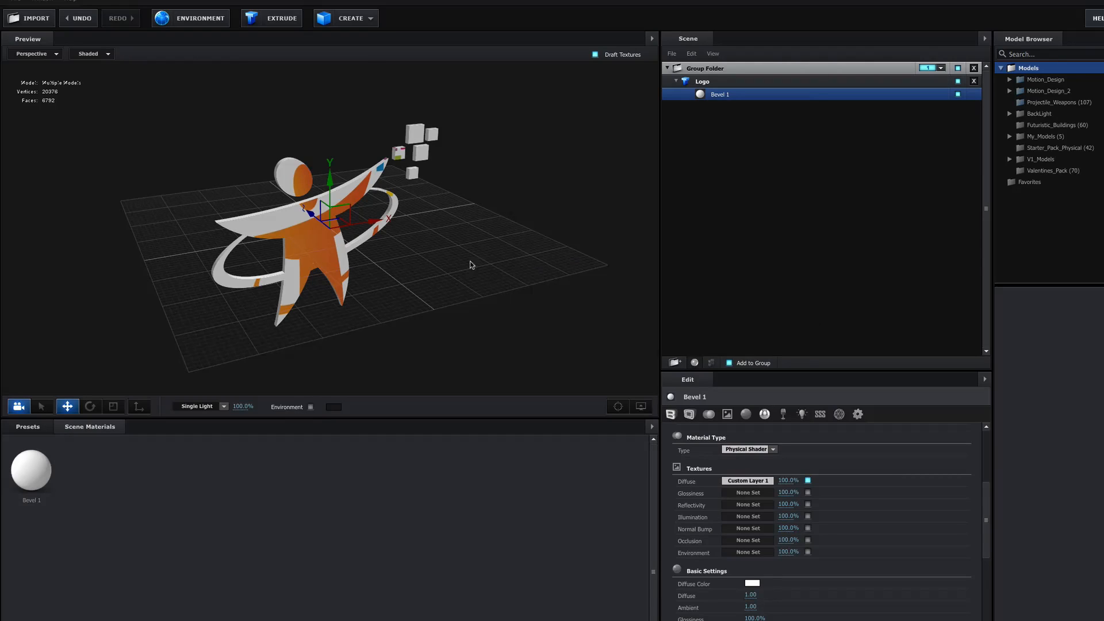
left_click_drag(472, 264, 420, 255)
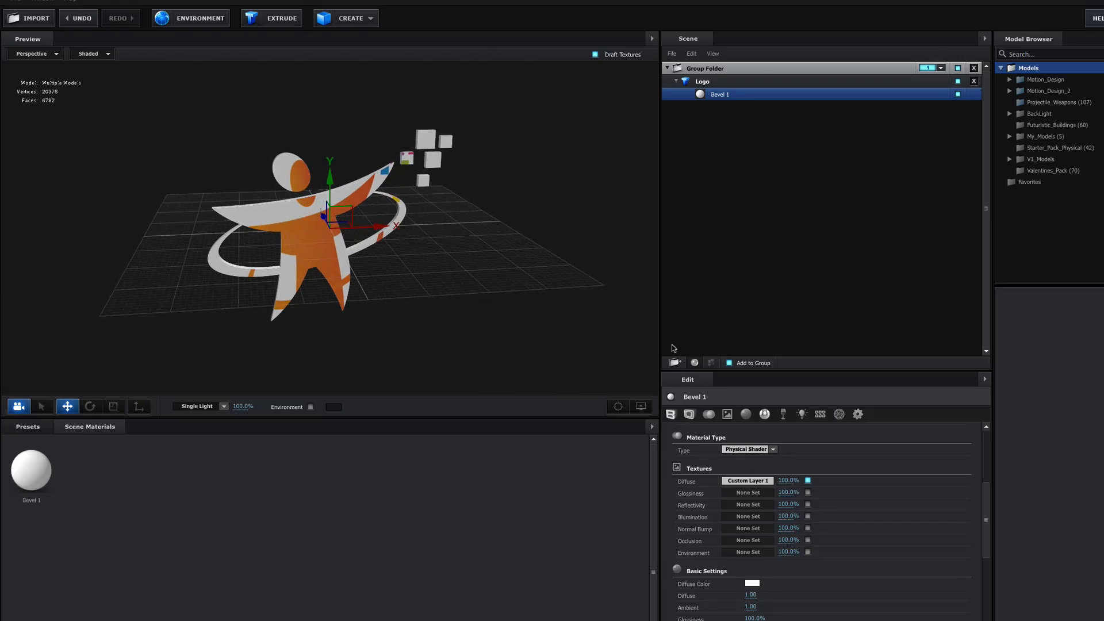
Map the texture according to the source layer by enabling Use Layer as UV in Bevel 1's bevel settings
scroll(991, 516, "up", 3)
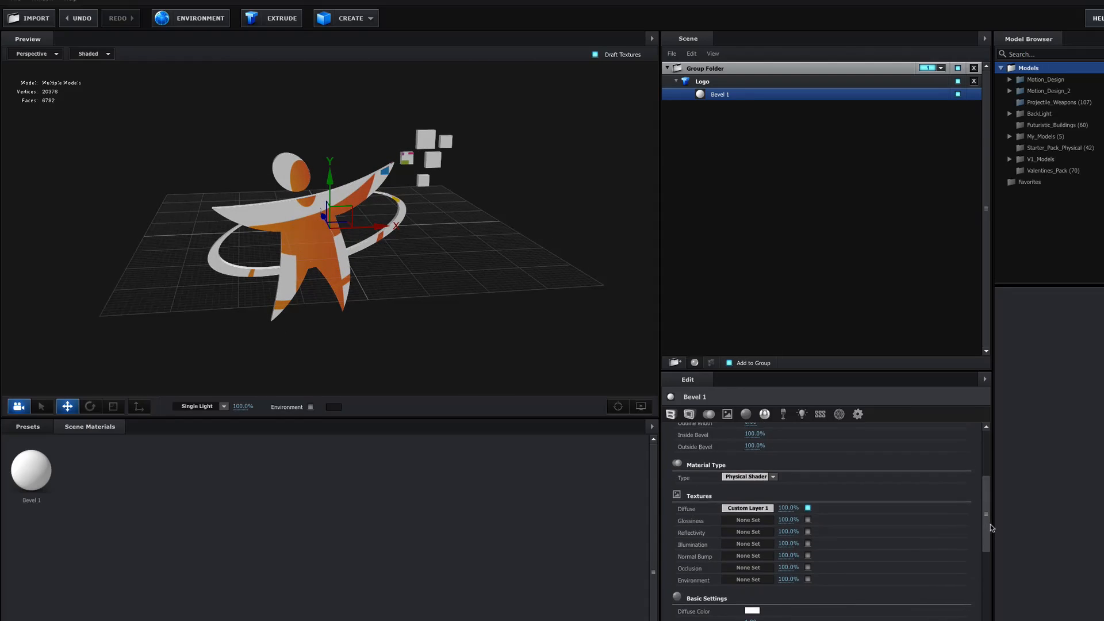
scroll(992, 506, "up", 5)
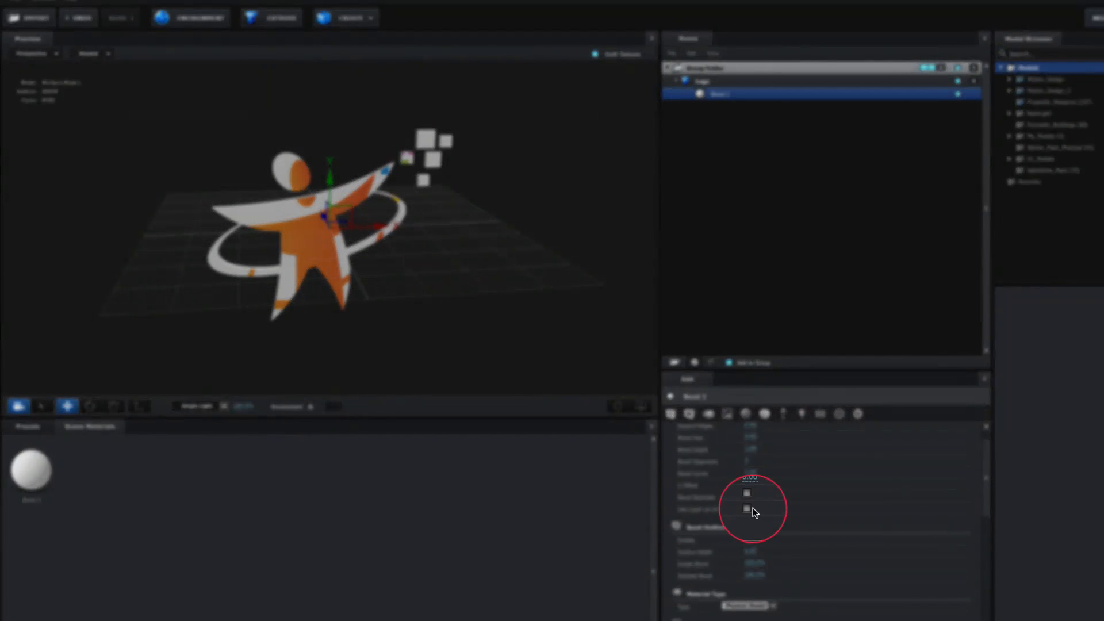
left_click(748, 509)
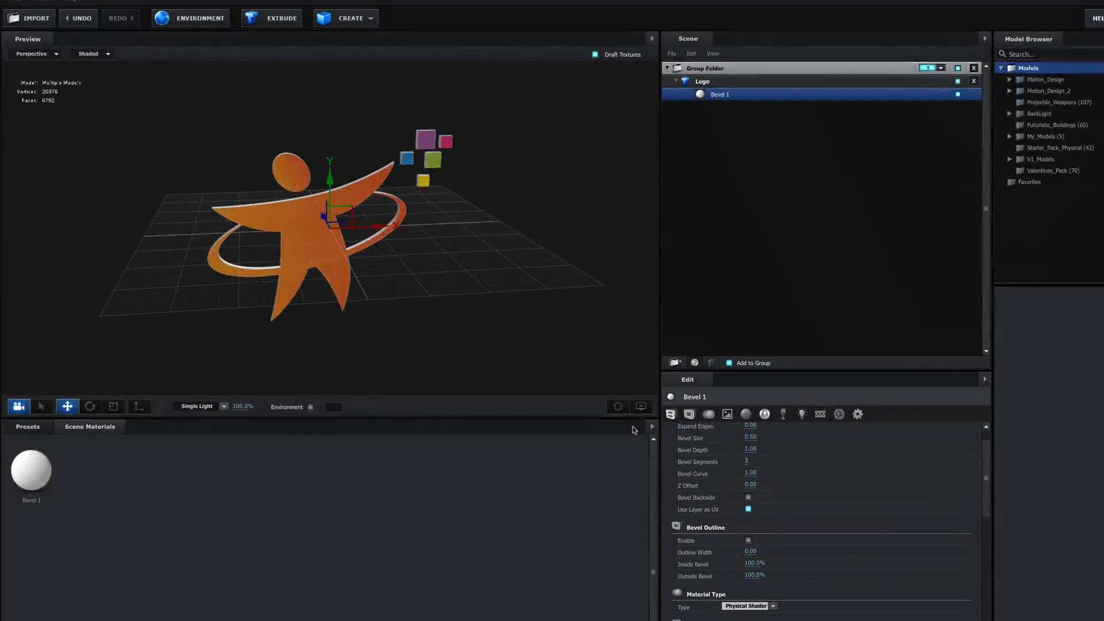
left_click_drag(428, 339, 382, 320)
scroll(341, 298, "up", 5)
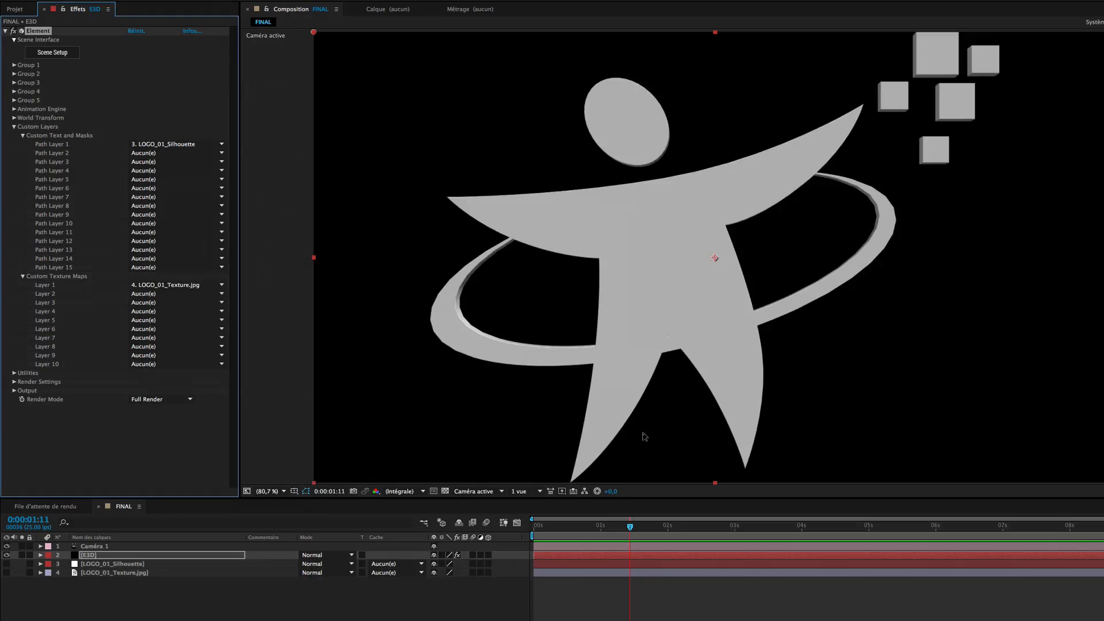
Compare the LOGO_01_Silhouette masks with LOGO_01_Texture.jpg by showing and soloing both layers, and hide them again
left_click(142, 565)
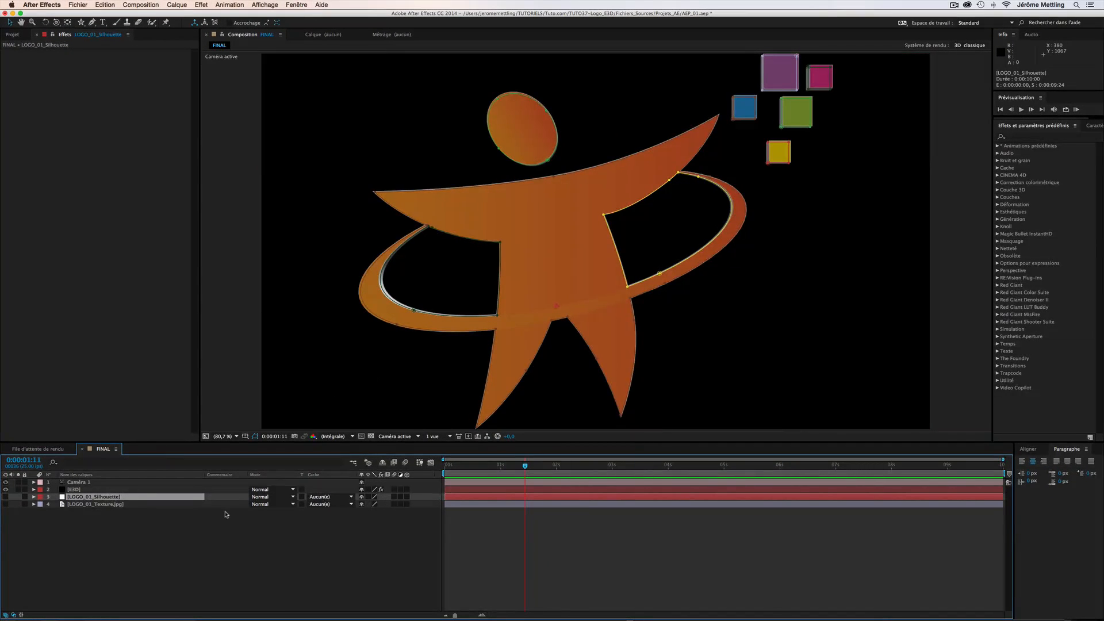
left_click(117, 506)
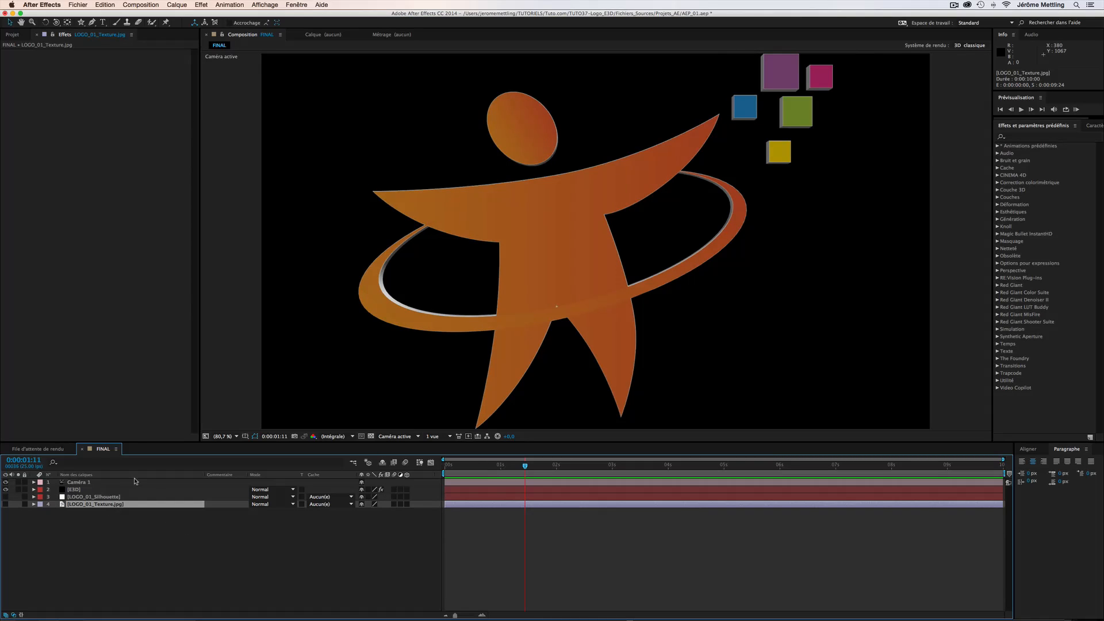
left_click(96, 497)
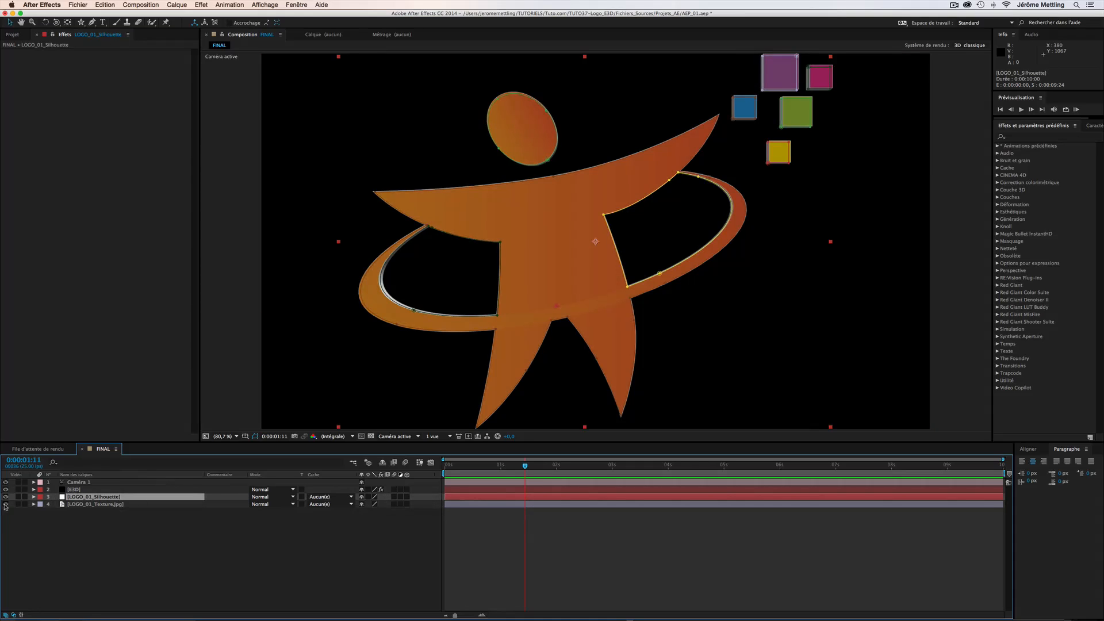
left_click(18, 496)
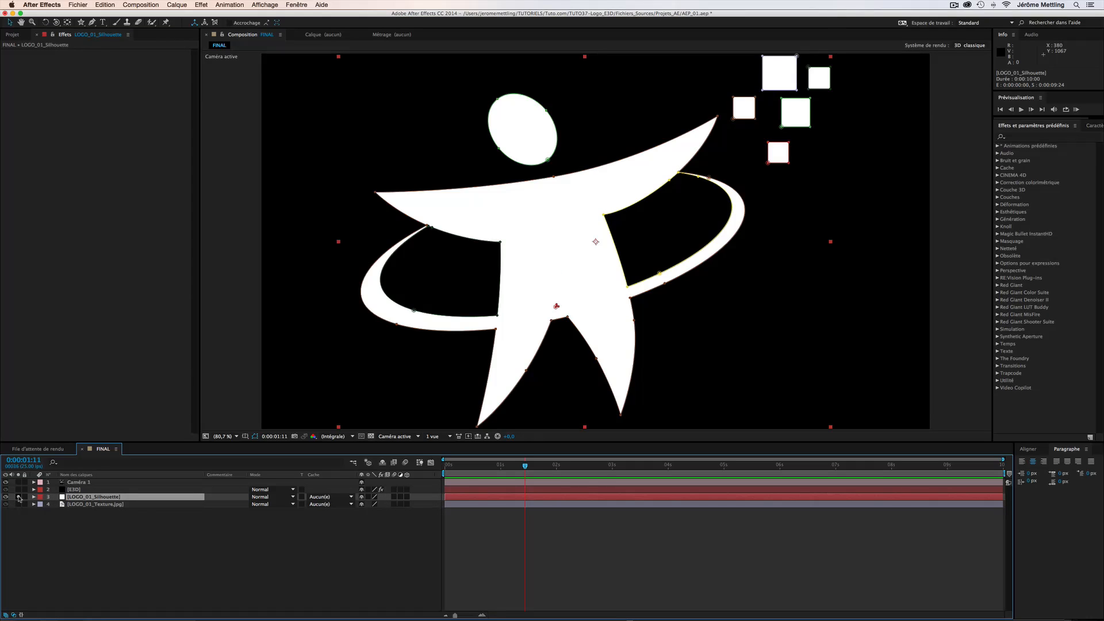
left_click(18, 504)
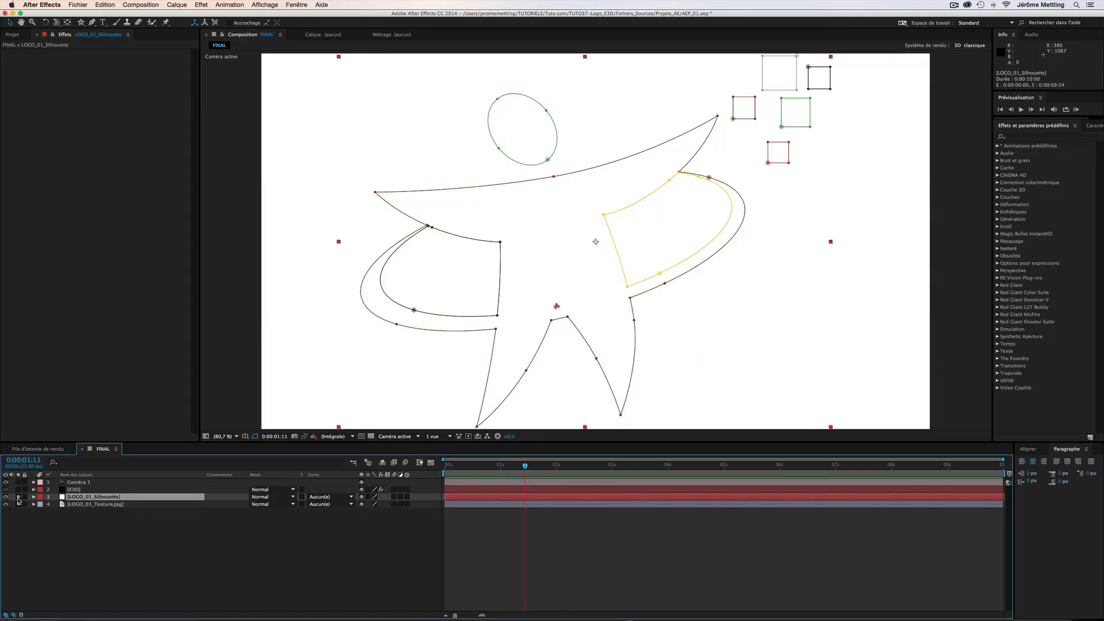
left_click(19, 496)
left_click(19, 497)
left_click(18, 497)
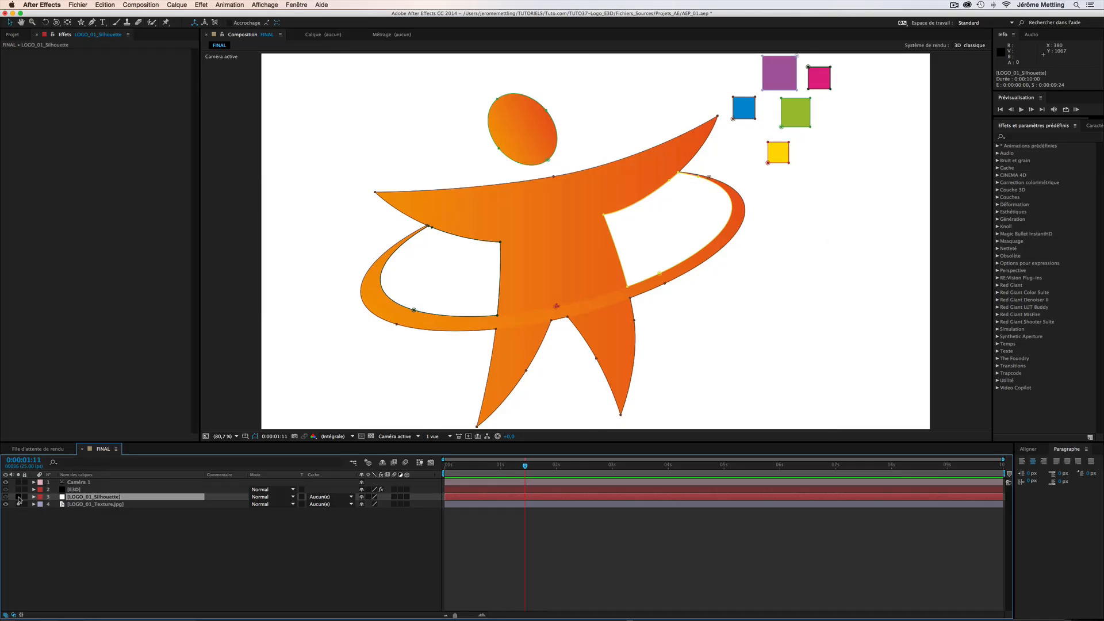
left_click(24, 497)
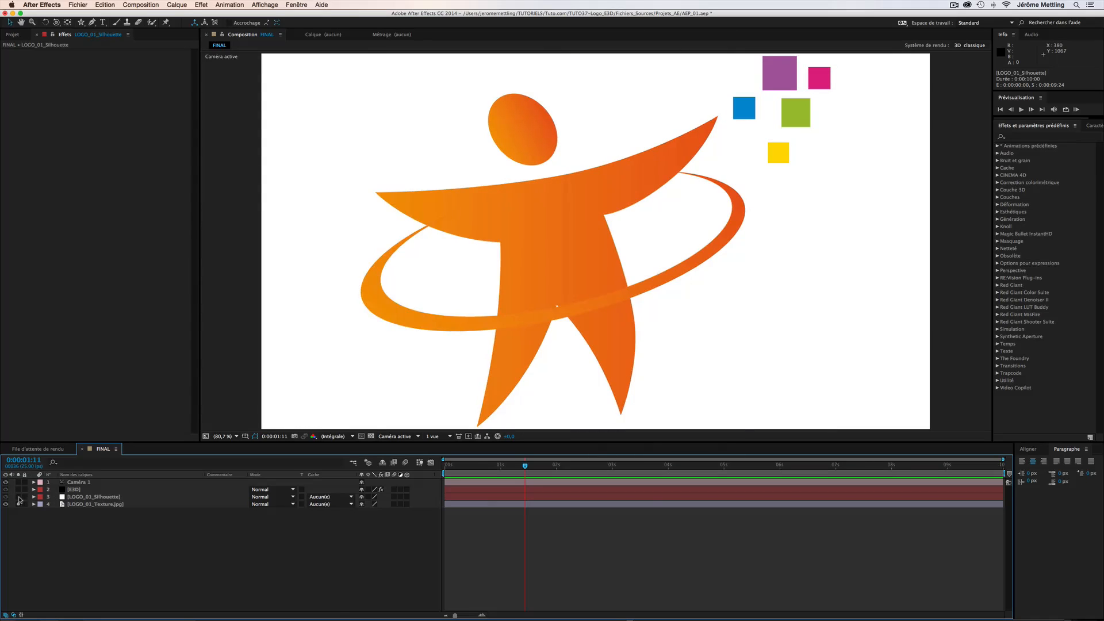
left_click(5, 497)
left_click(5, 504)
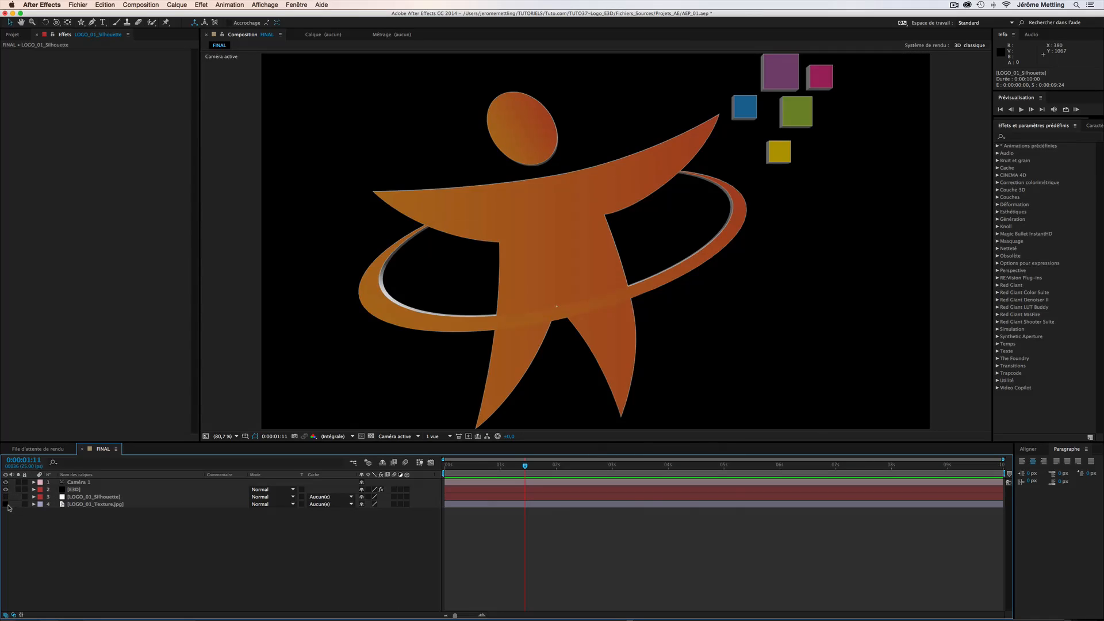
Orbit and move the composition camera for a closer, angled view of the logo's extruded sides
left_click(449, 363)
key("Return")
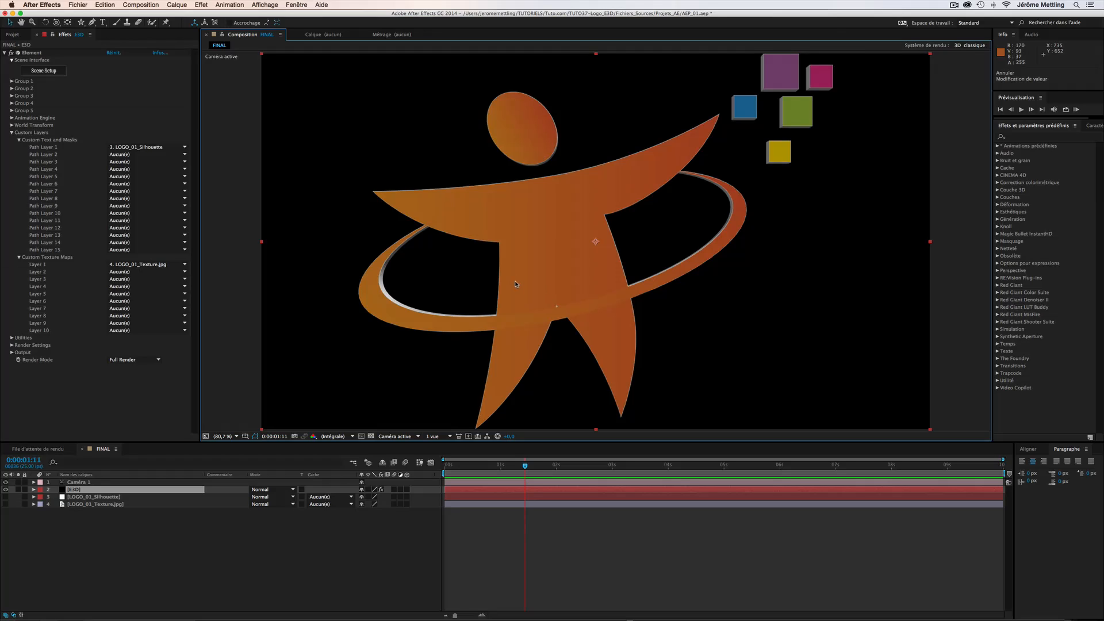
left_click_drag(510, 274, 598, 273)
key("c")
key("c")
key("c")
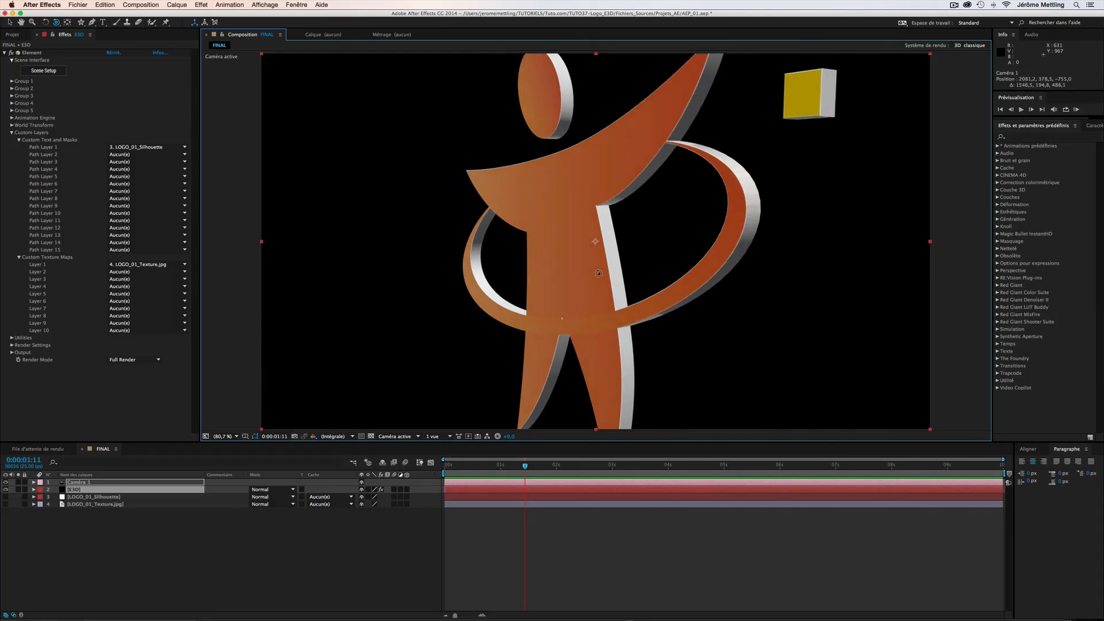
key("c")
key("c")
left_click_drag(802, 265, 799, 215)
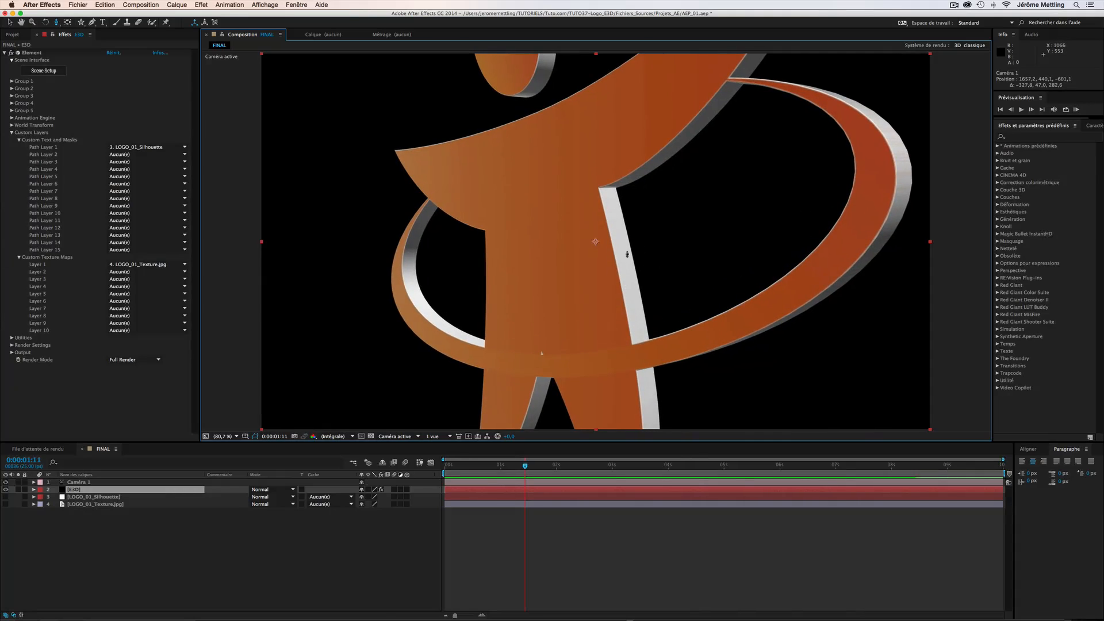
Check the logo in Scene Setup, and view the LOGO_01_Texture.jpg layer alone in the composition before hiding it again
left_click(51, 73)
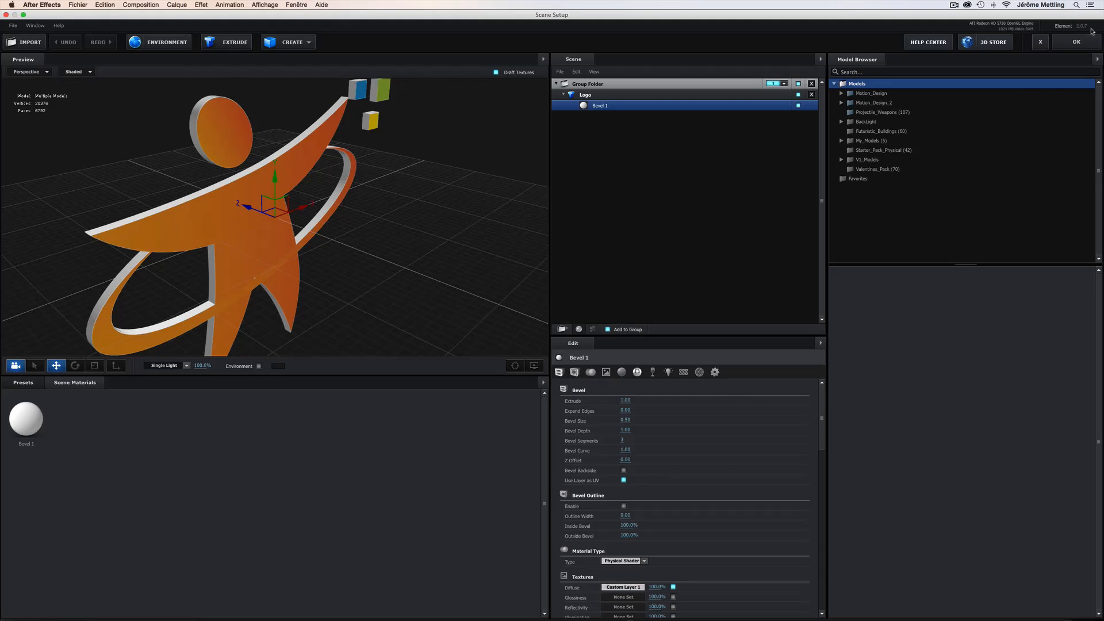
left_click(1076, 41)
left_click(112, 505)
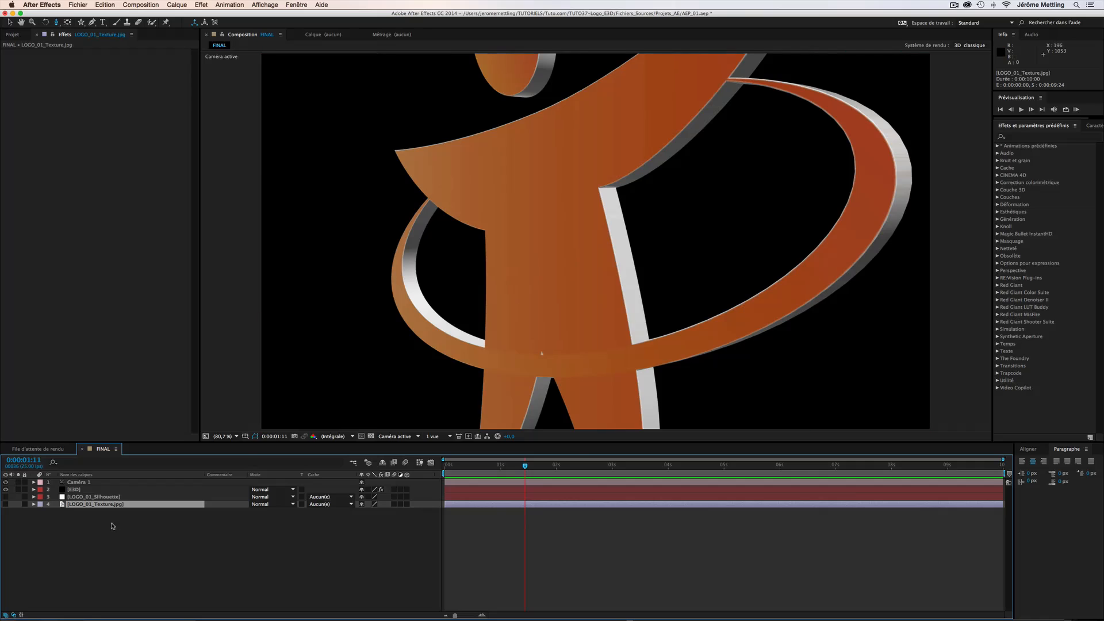
left_click(8, 505)
left_click(18, 505)
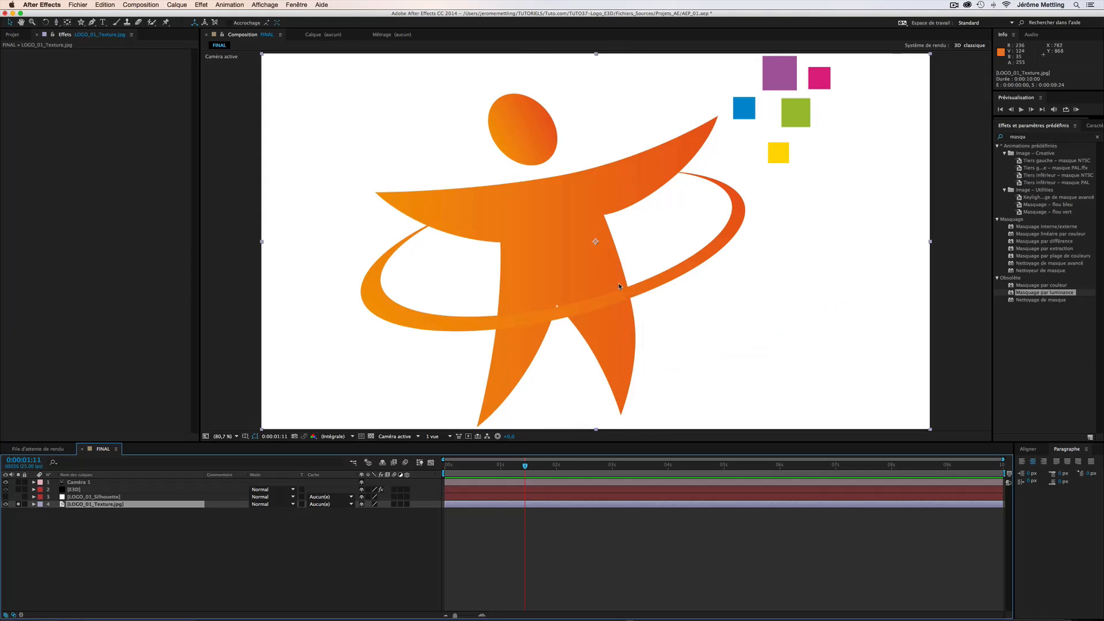
left_click(17, 504)
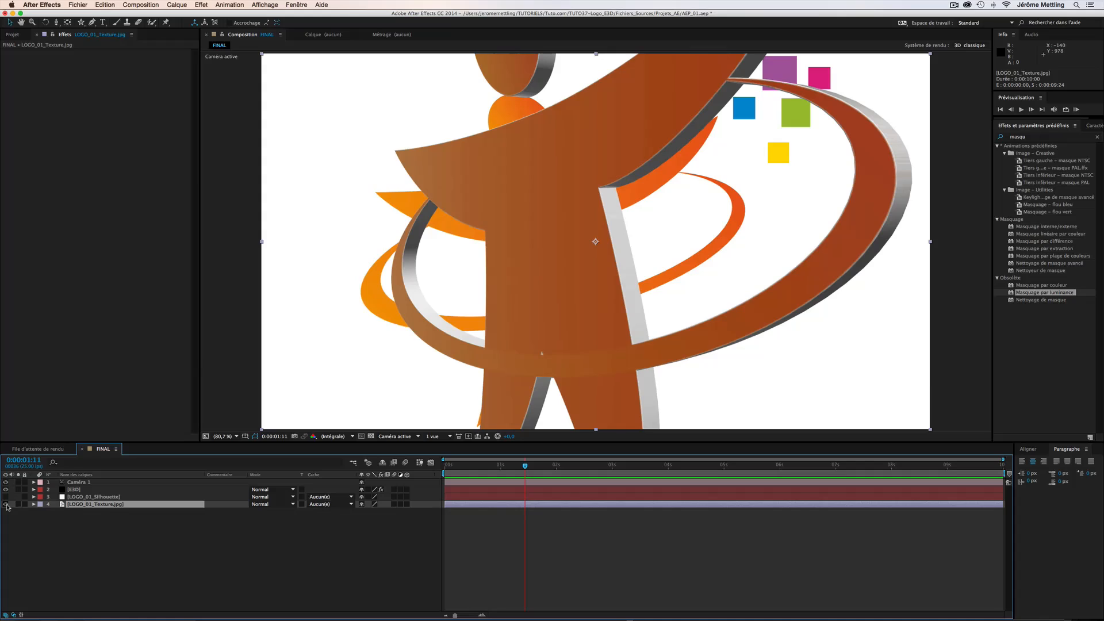
left_click(6, 505)
Select the E3D layer and open Element's Scene Setup
left_click(74, 490)
left_click(46, 77)
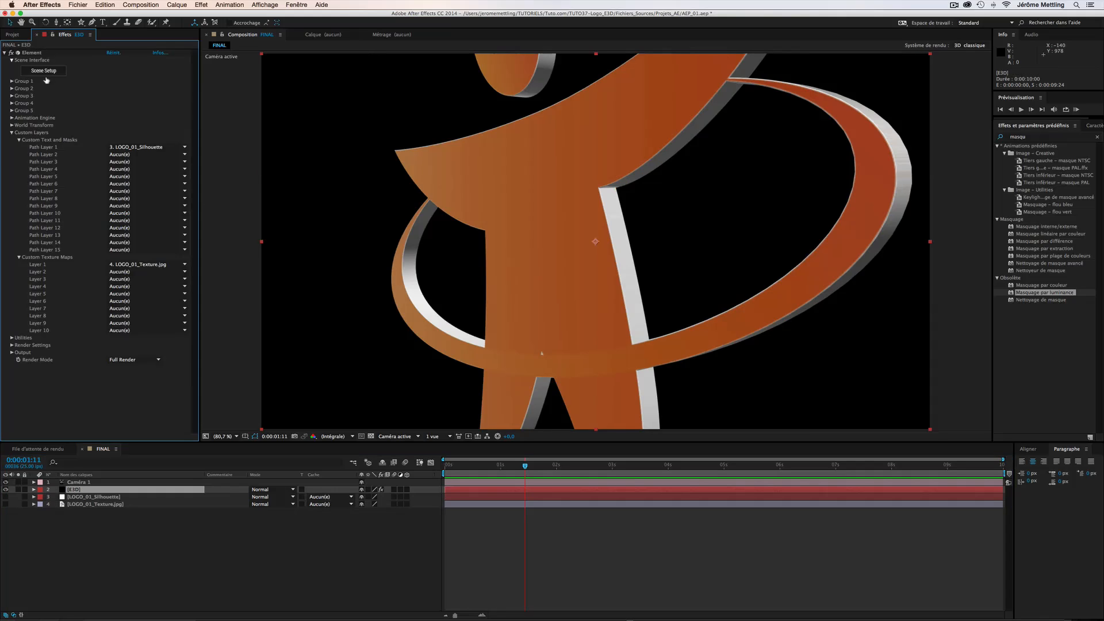
left_click(48, 71)
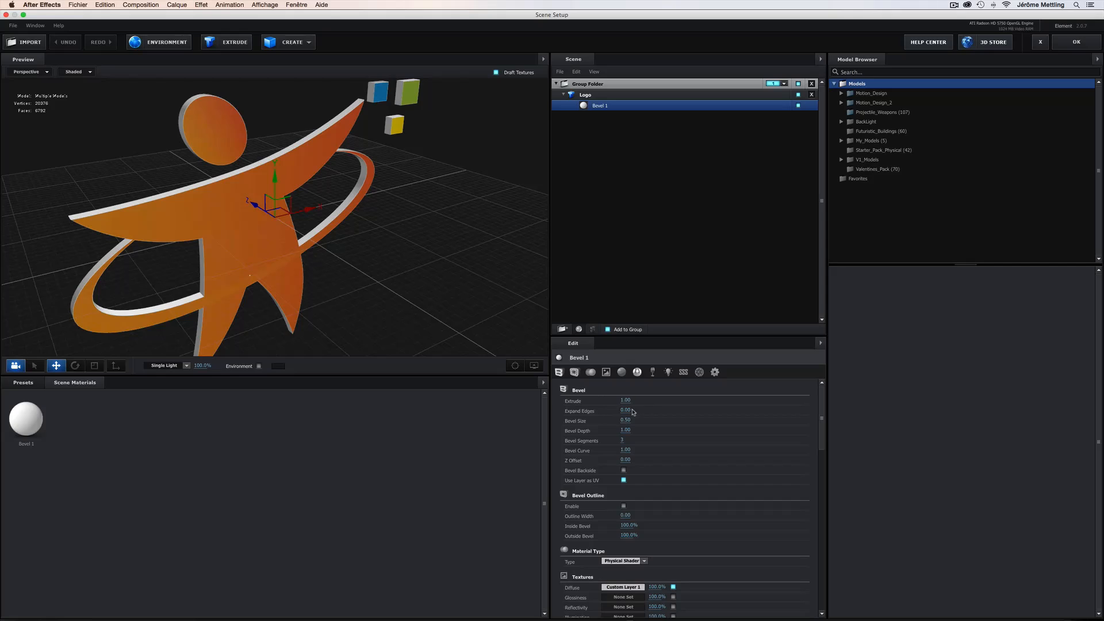
Try a negative Expand Edges value of about -0.69 on Bevel 1, and set it back to 0
left_click_drag(625, 410, 595, 411)
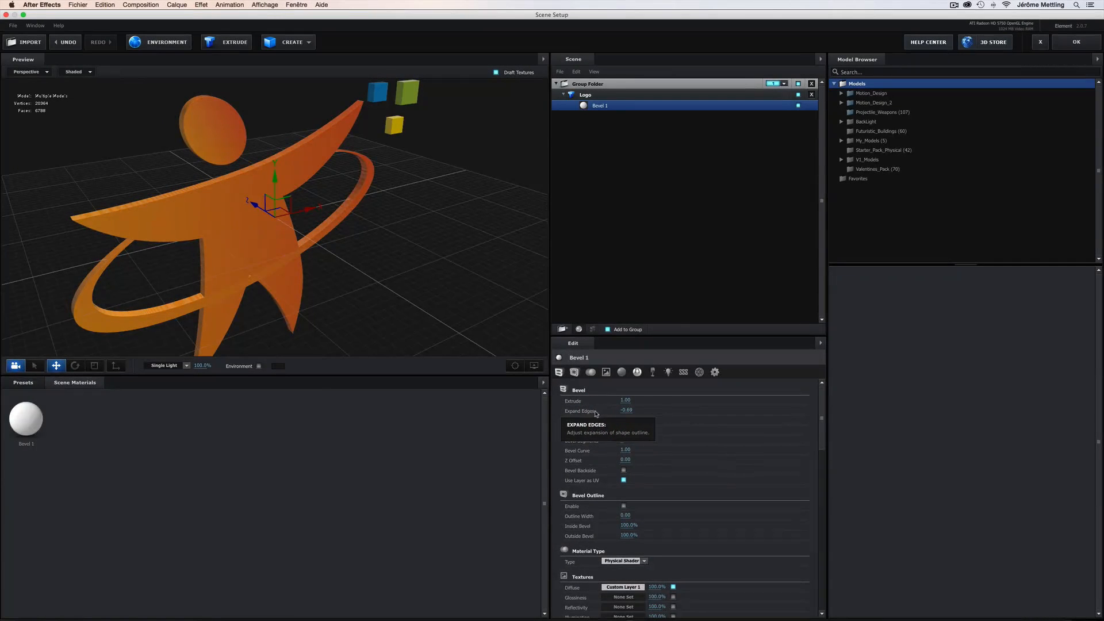
mouse_move(331, 311)
left_mouse_down()
mouse_move(242, 310)
mouse_move(292, 320)
mouse_move(327, 311)
left_mouse_up()
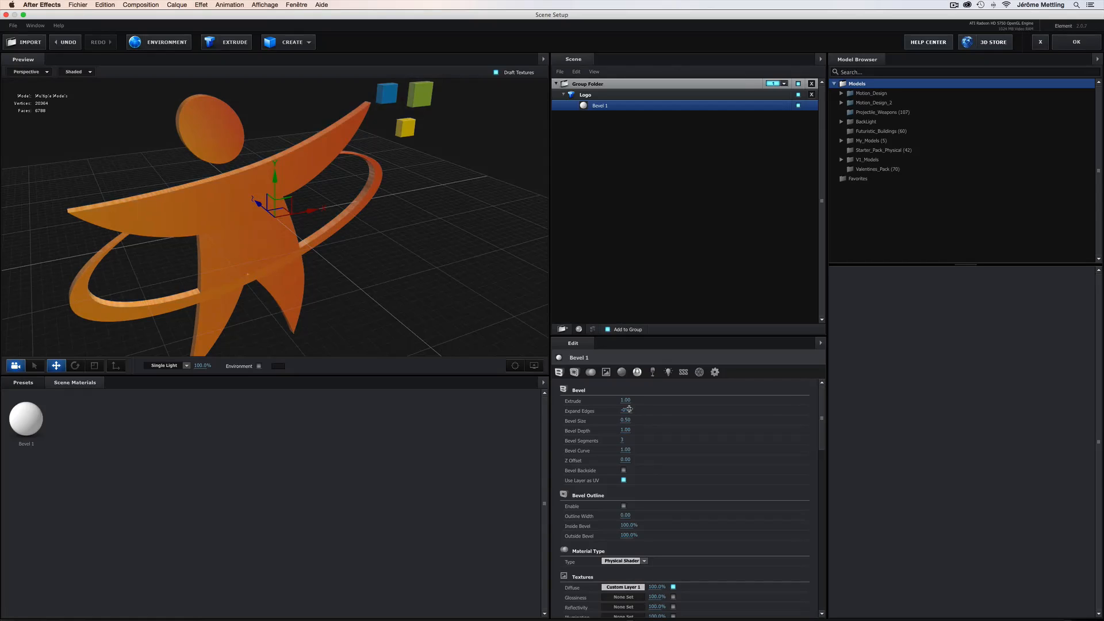
left_click_drag(271, 202, 385, 270)
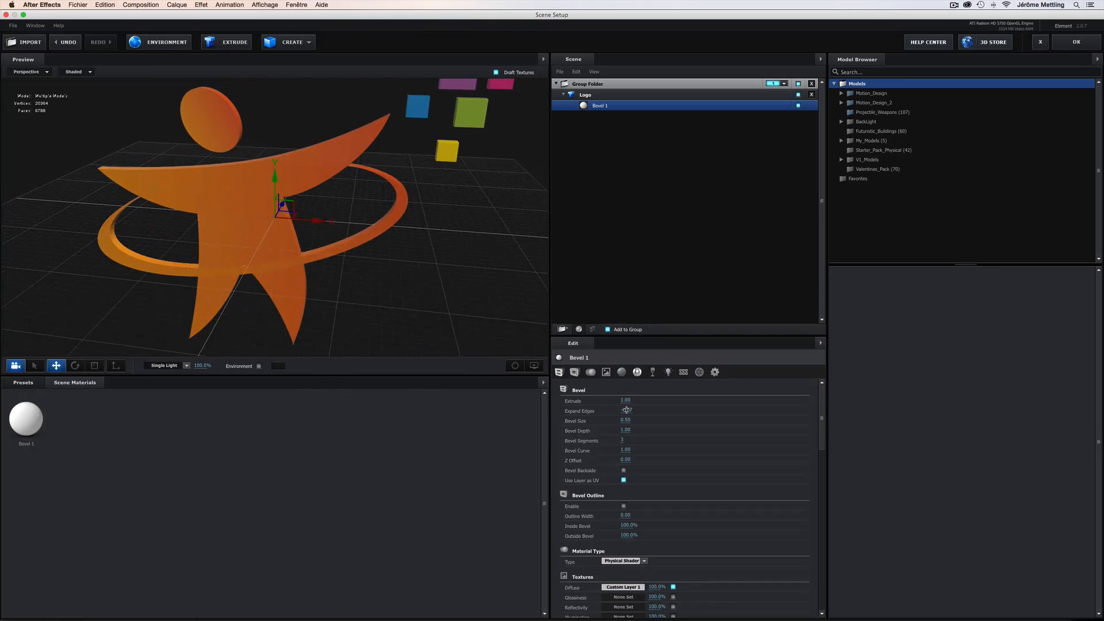
type("0")
key("Return")
left_click_drag(382, 309, 334, 253)
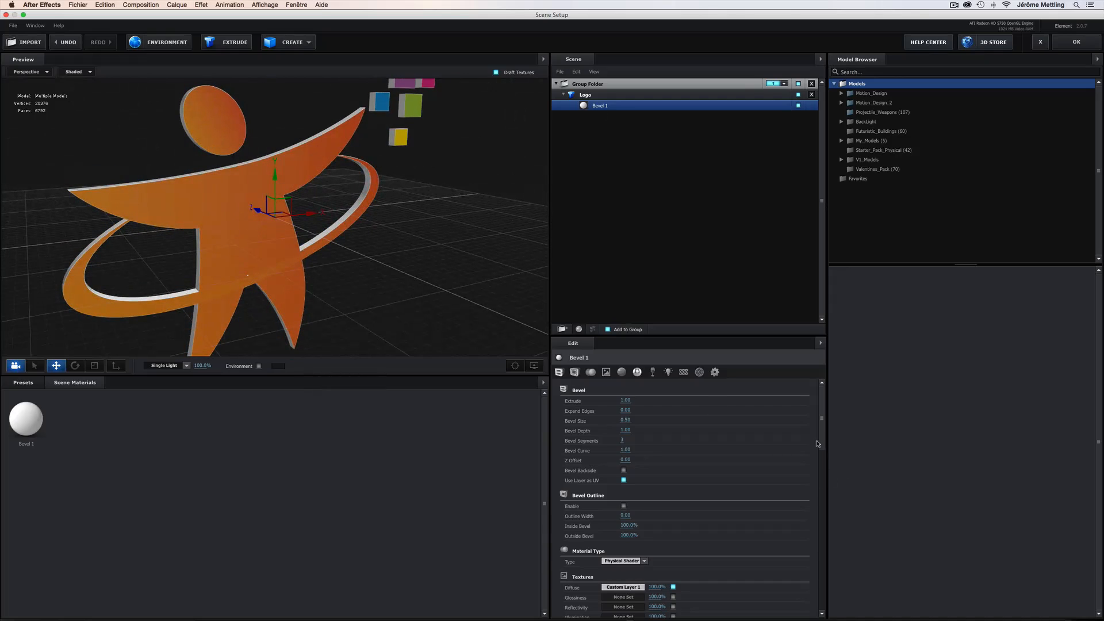
Try a Reflectivity intensity of 20% on the Bevel 1 material, and set it back to 0%
scroll(818, 443, "down", 5)
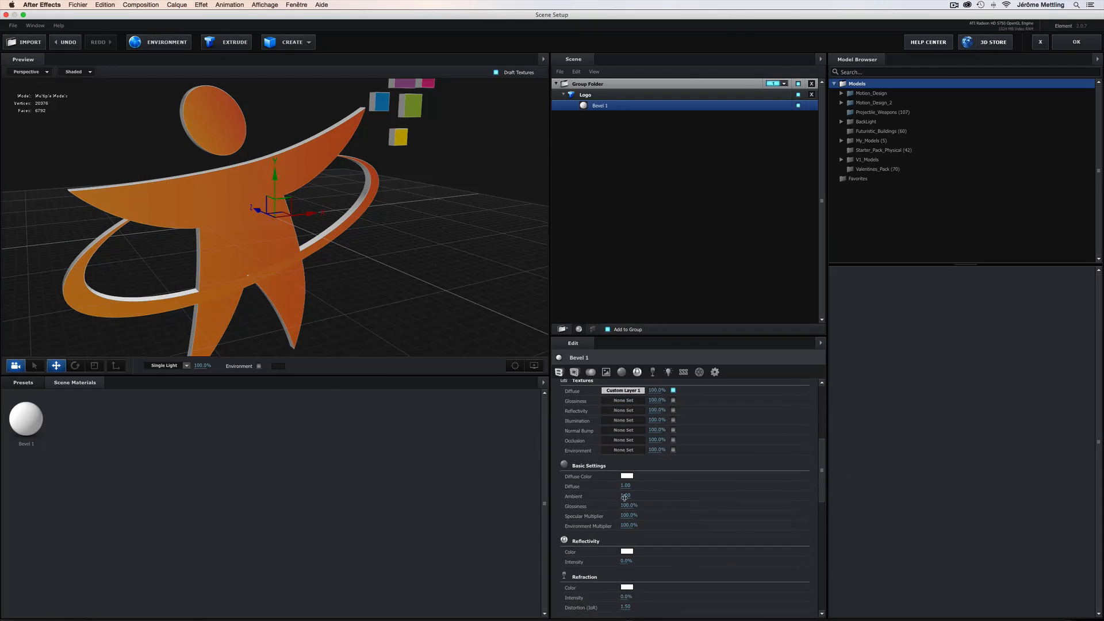
scroll(825, 475, "down", 3)
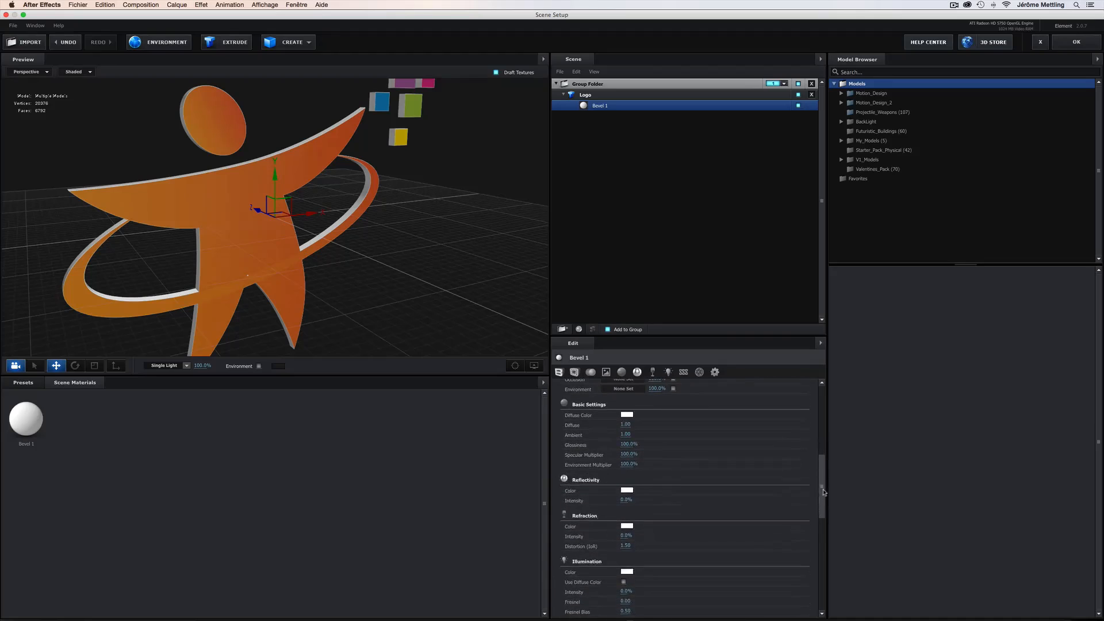
left_click_drag(290, 327, 250, 326)
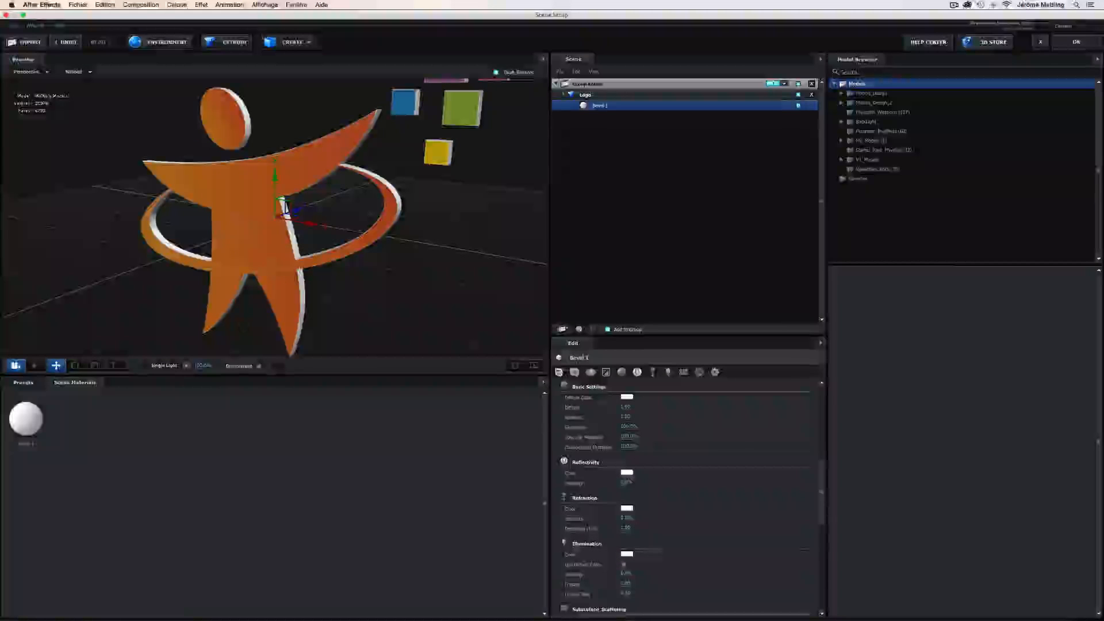
left_click(624, 482)
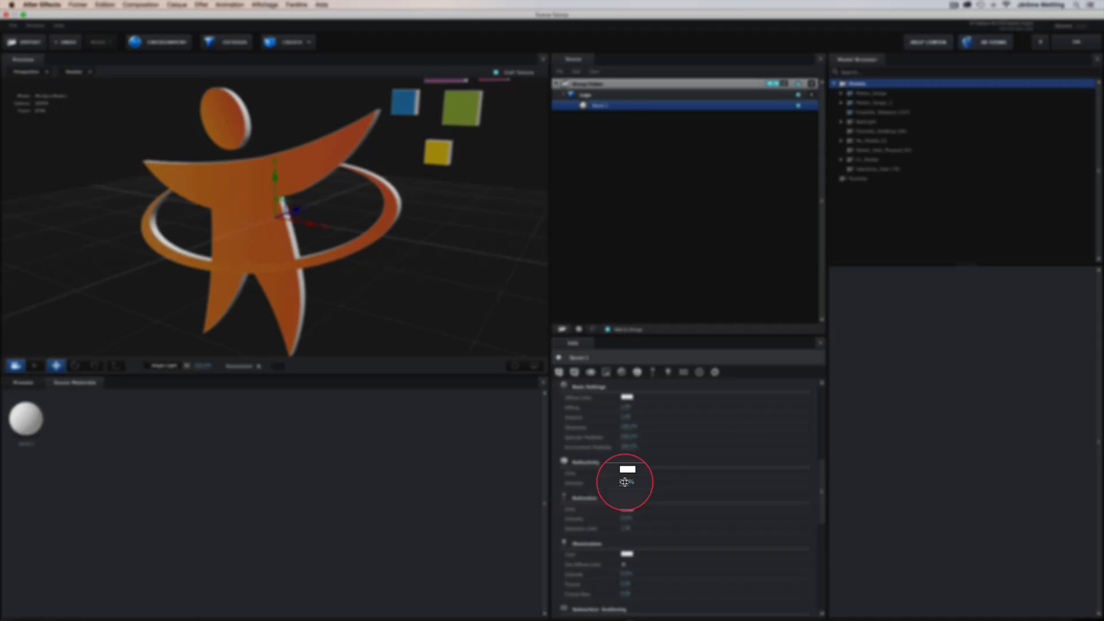
left_click_drag(624, 482, 632, 481)
mouse_move(355, 306)
left_mouse_down()
mouse_move(335, 296)
mouse_move(397, 278)
mouse_move(364, 276)
mouse_move(339, 314)
mouse_move(318, 288)
mouse_move(394, 298)
mouse_move(325, 278)
mouse_move(372, 274)
mouse_move(419, 301)
mouse_move(368, 288)
left_mouse_up()
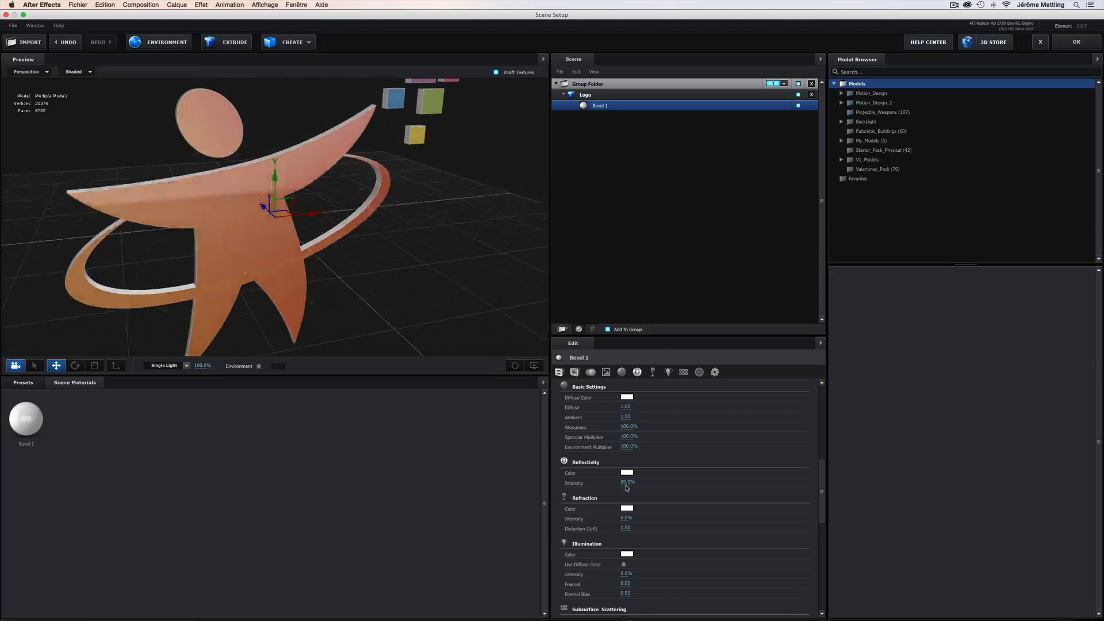
key("Return")
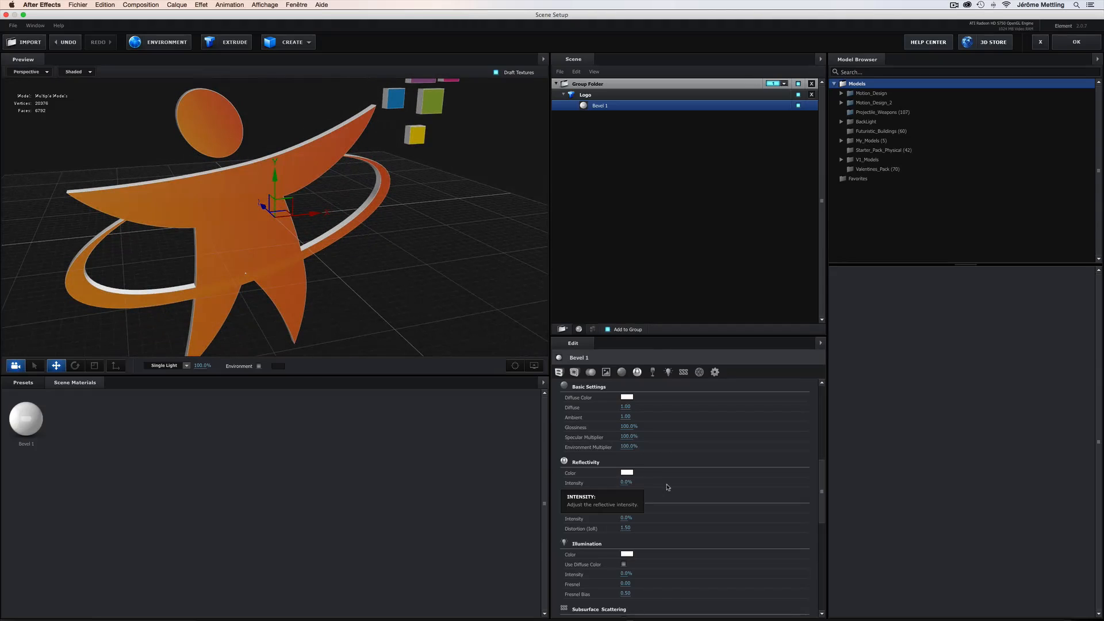
Accept the Scene Setup, and reset the transform of the Caméra 1 layer in the FINAL composition
left_click_drag(420, 320, 372, 293)
left_click(1086, 41)
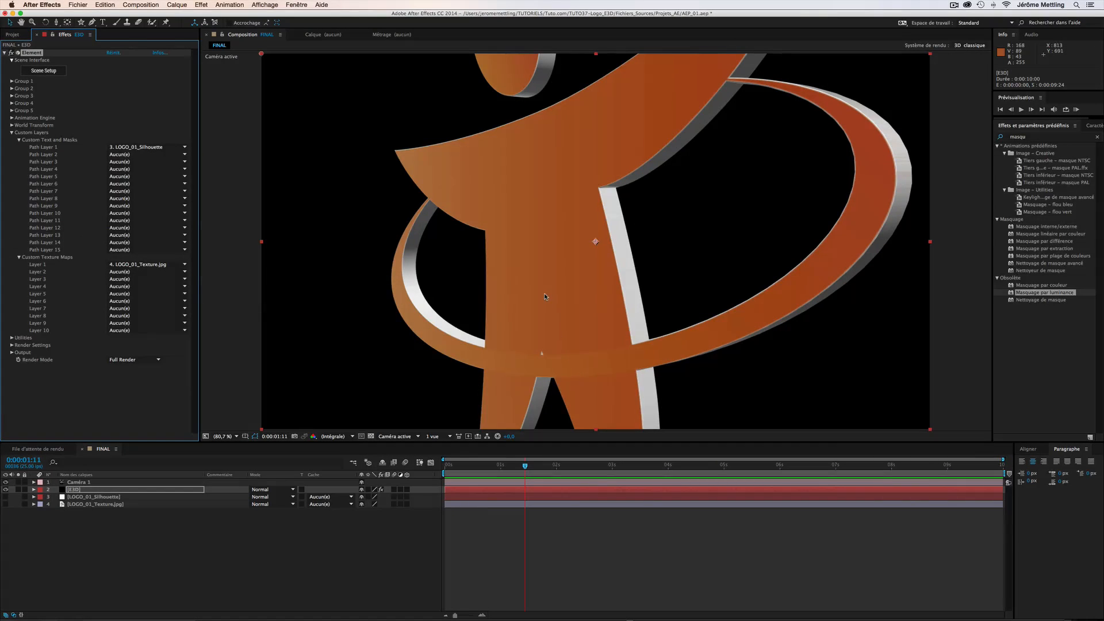
left_click_drag(540, 289, 536, 332)
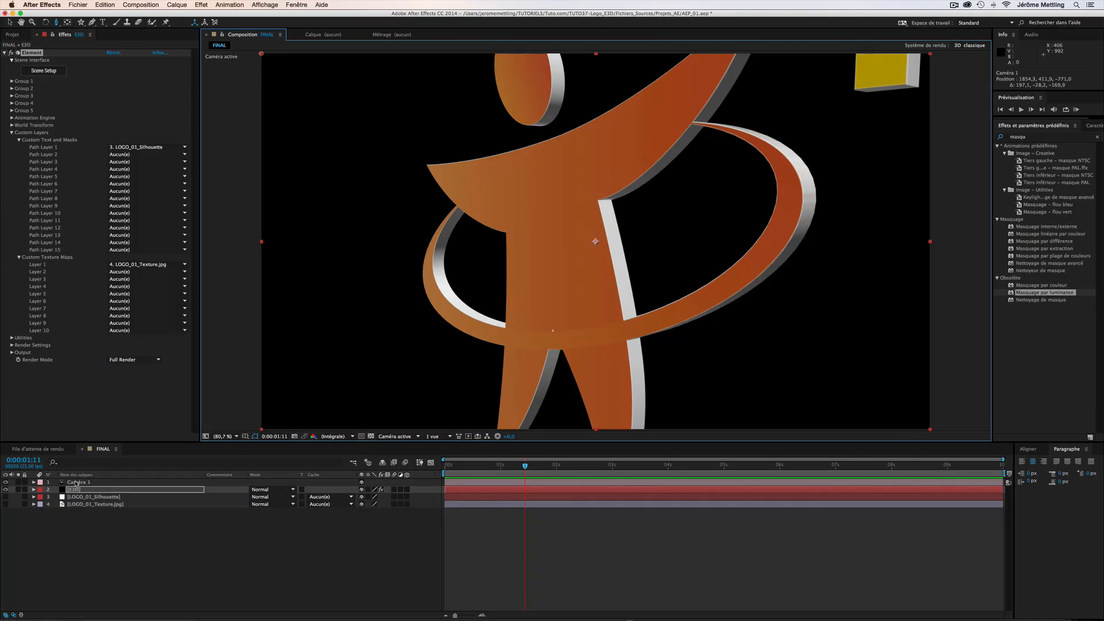
left_click(34, 483)
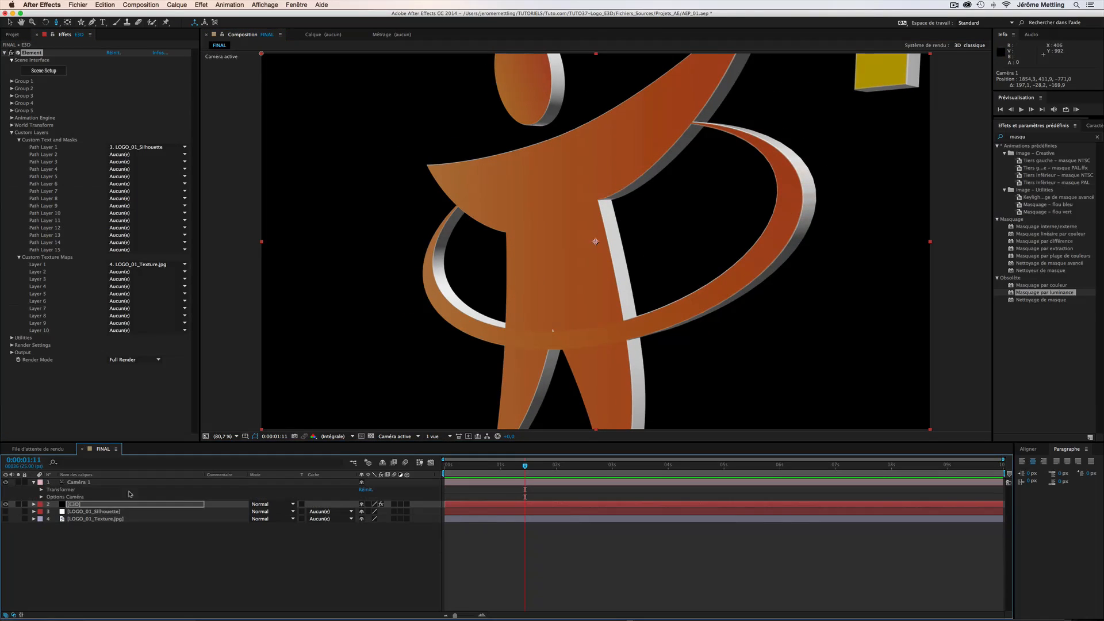
left_click(365, 489)
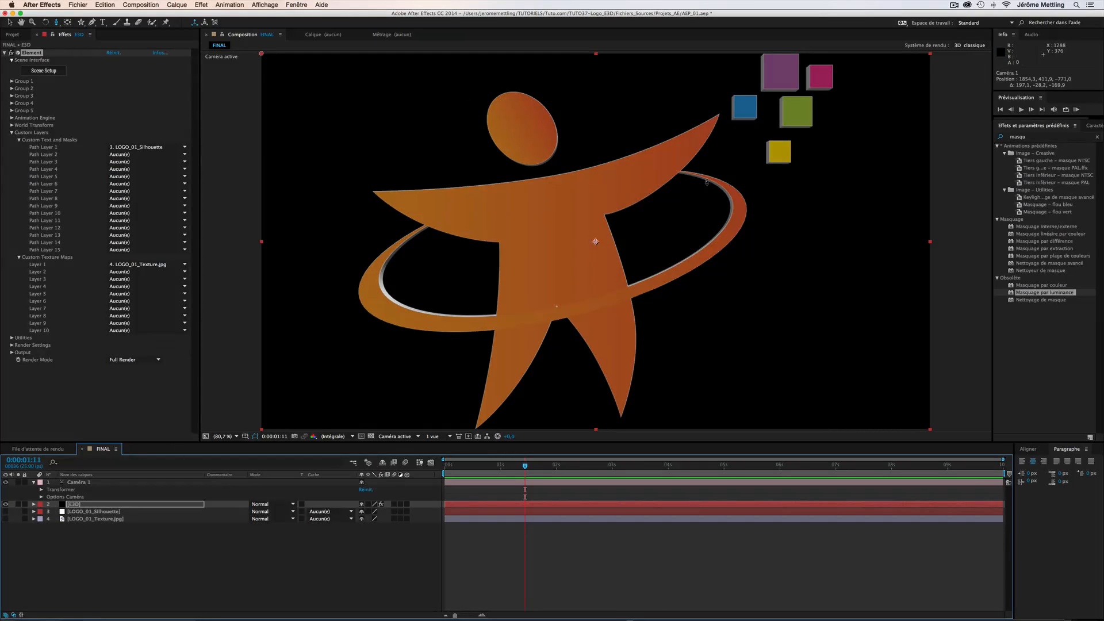
Orbit, pan and dolly the composition camera around the logo to examine its textured faces and extruded sides close up
left_click_drag(425, 243, 734, 146)
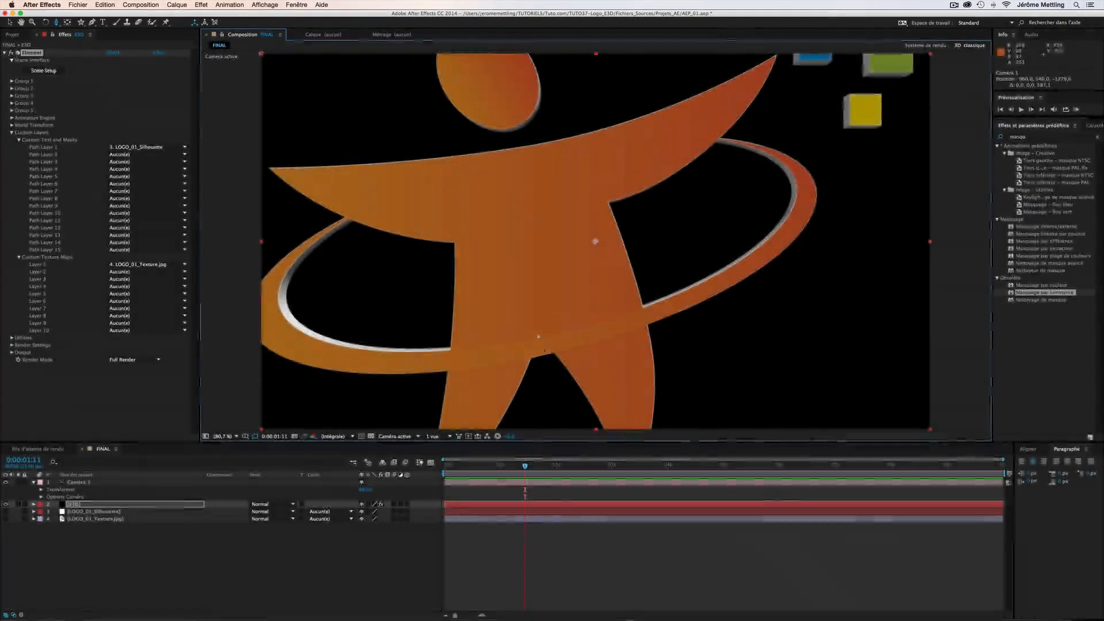
left_click_drag(548, 234, 552, 345)
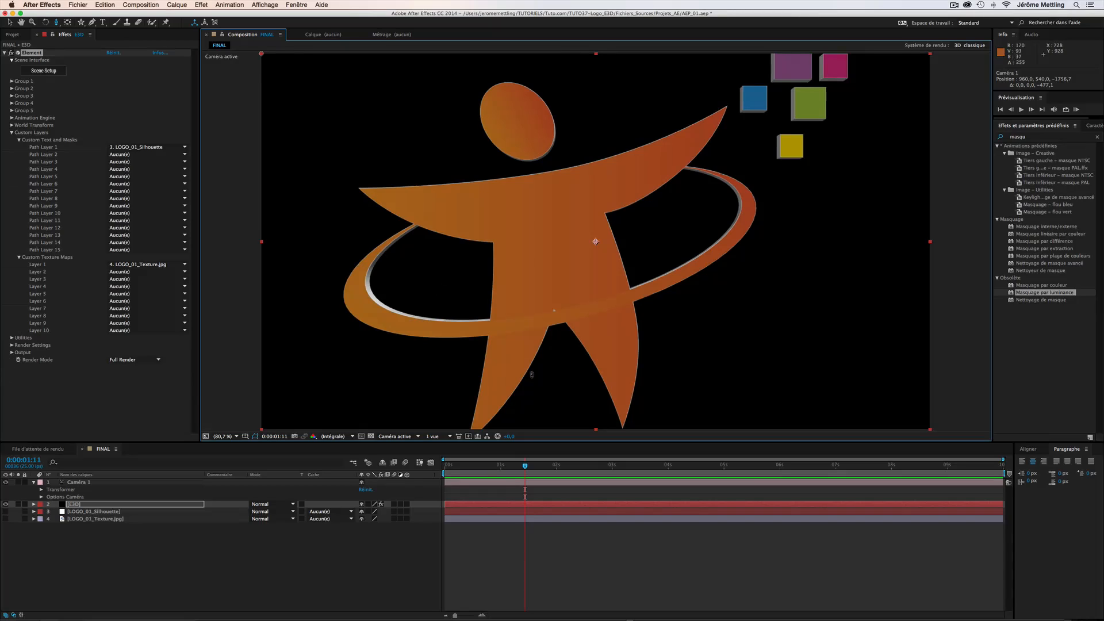
left_click_drag(666, 334, 630, 169)
key("c")
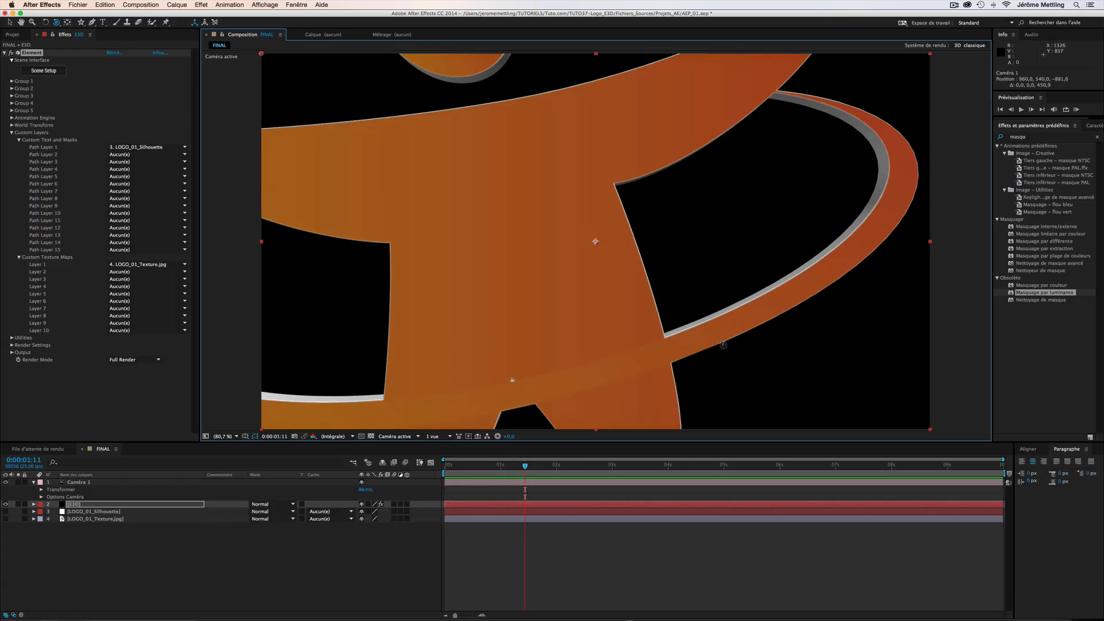
left_click_drag(713, 344, 510, 265)
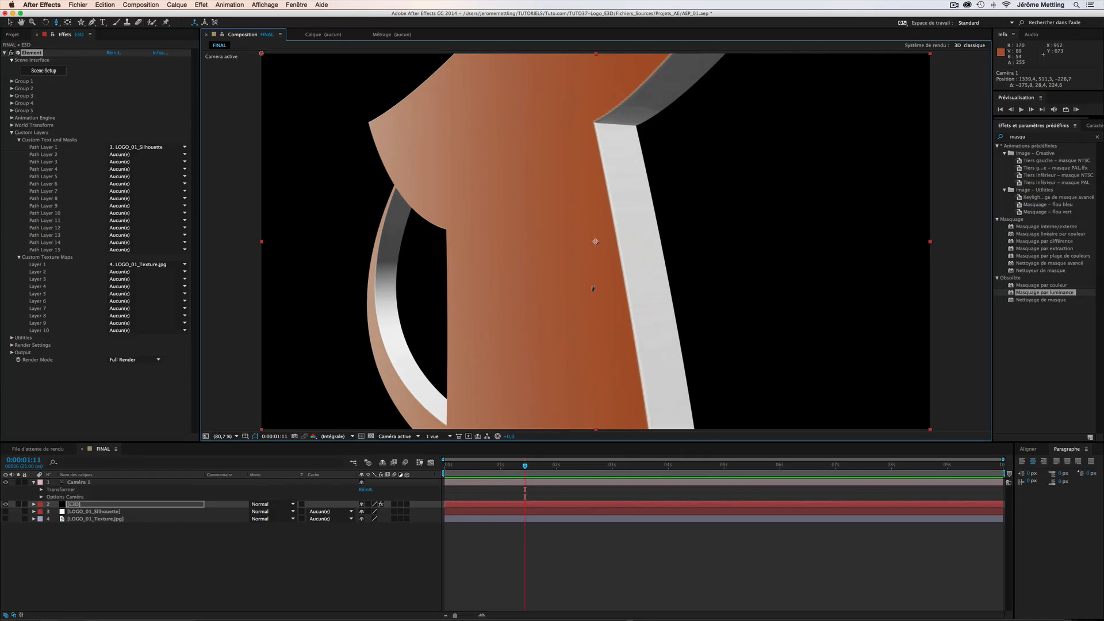
left_click_drag(593, 288, 554, 274)
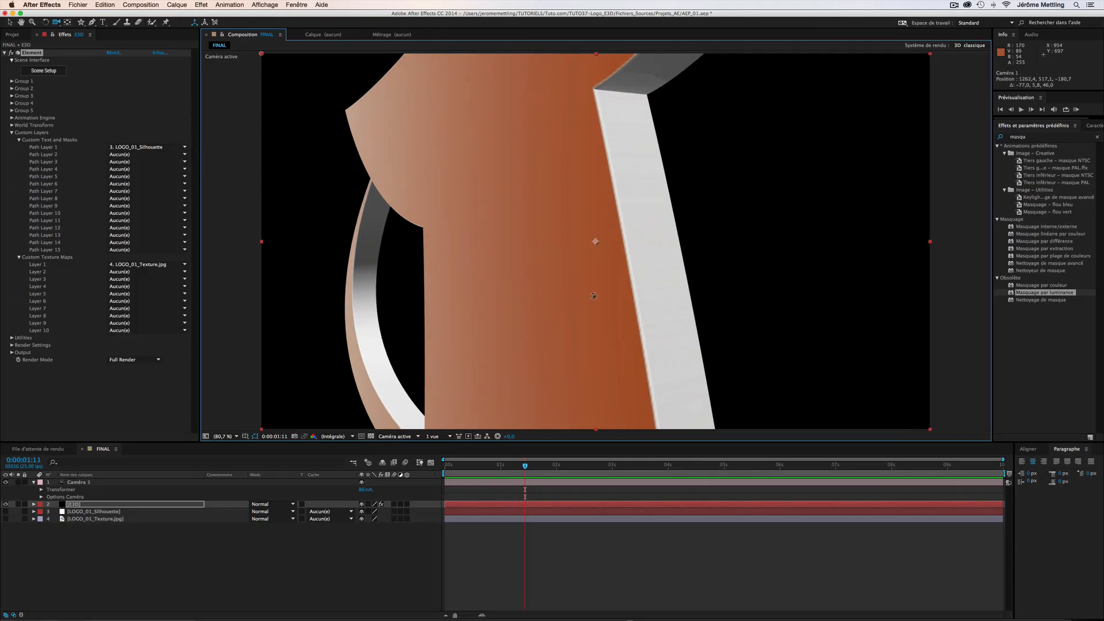
left_click_drag(617, 303, 754, 283)
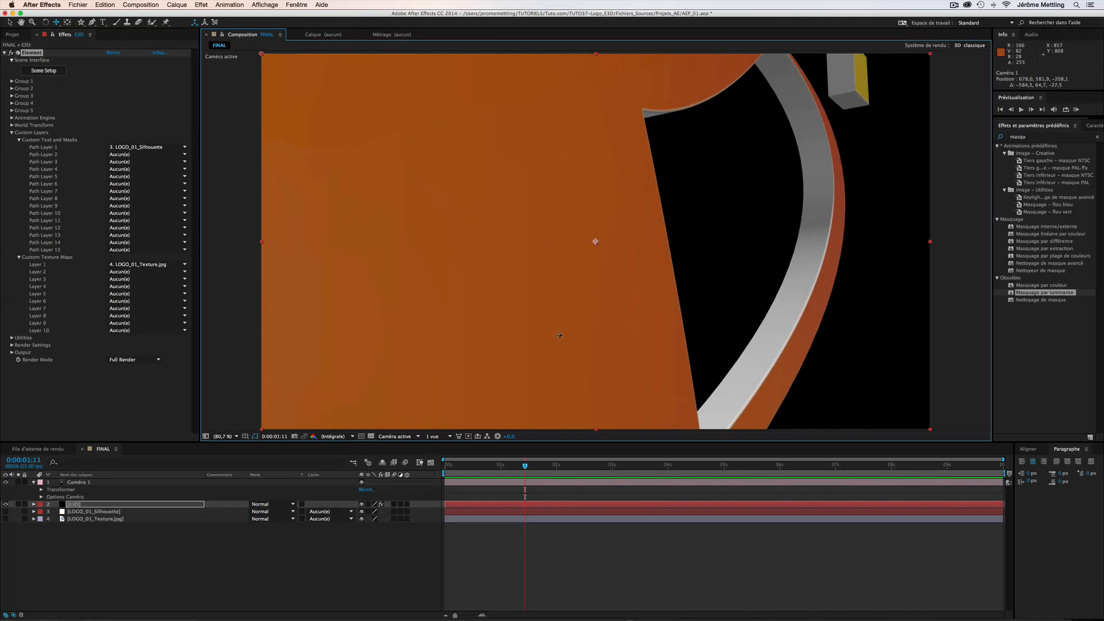
left_click_drag(595, 326, 654, 339)
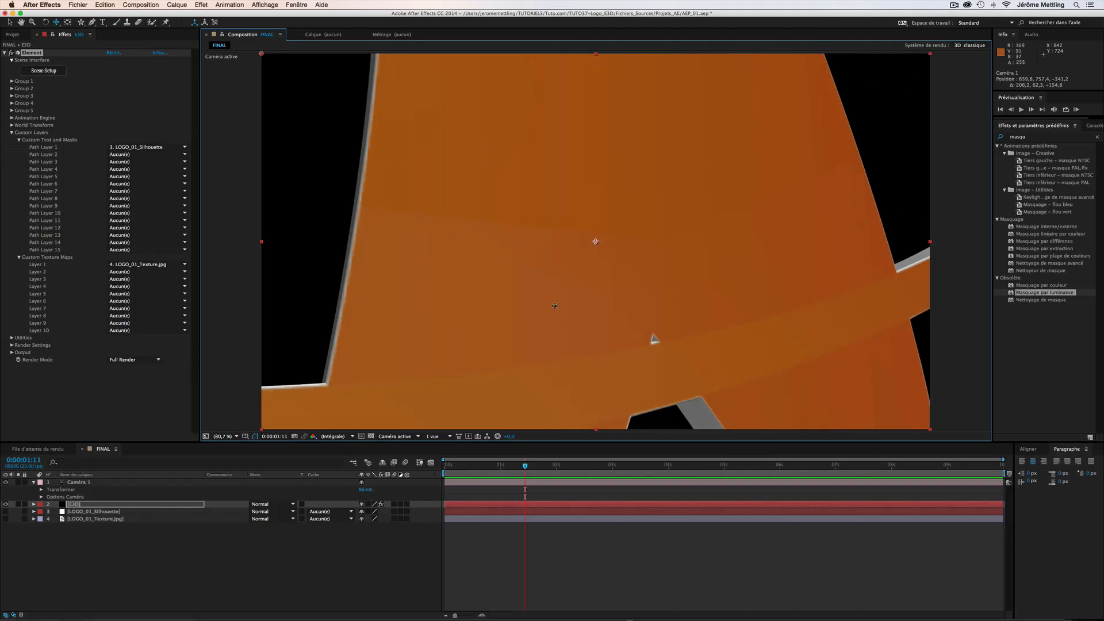
left_click_drag(549, 188, 444, 326)
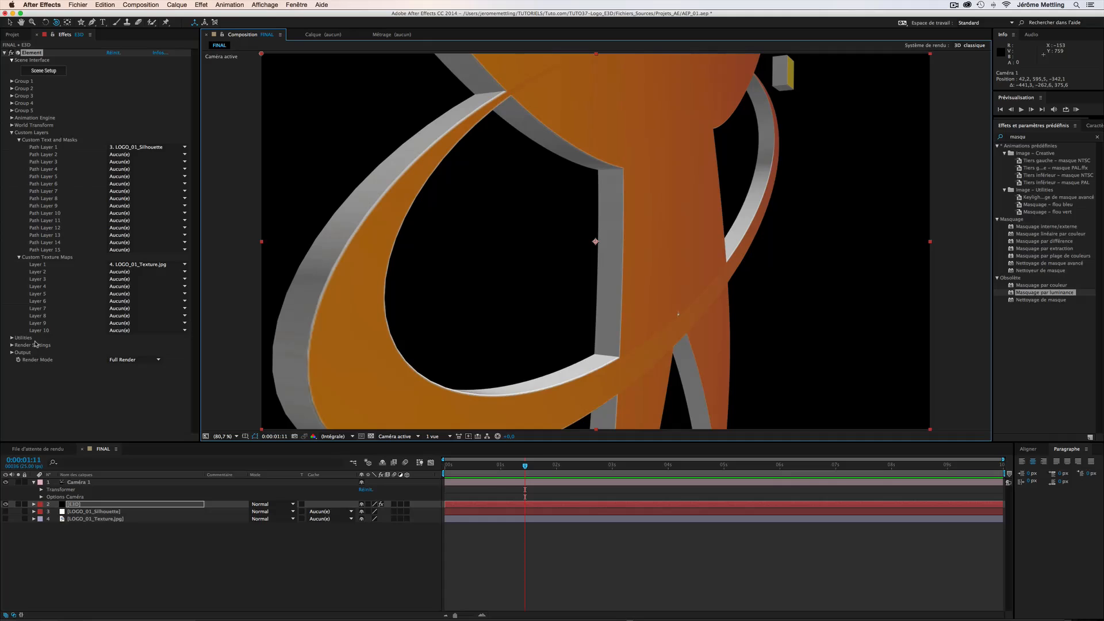
Turn off Enhanced Multisampling in Element's Output settings, and view the logo from a more frontal camera angle
left_click(12, 352)
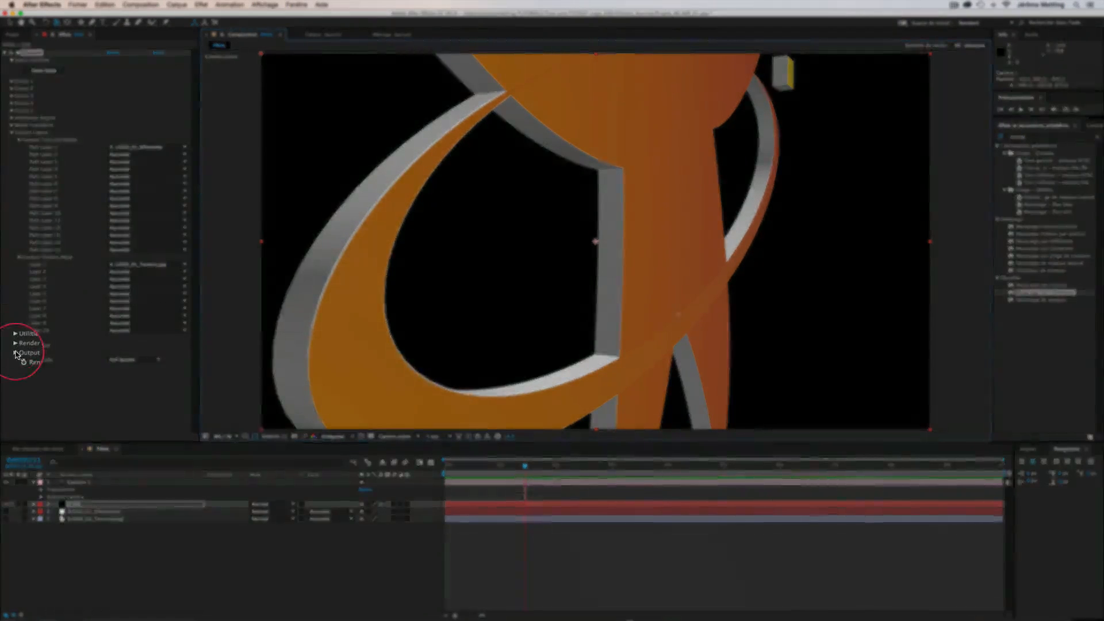
scroll(12, 353, "down", 2)
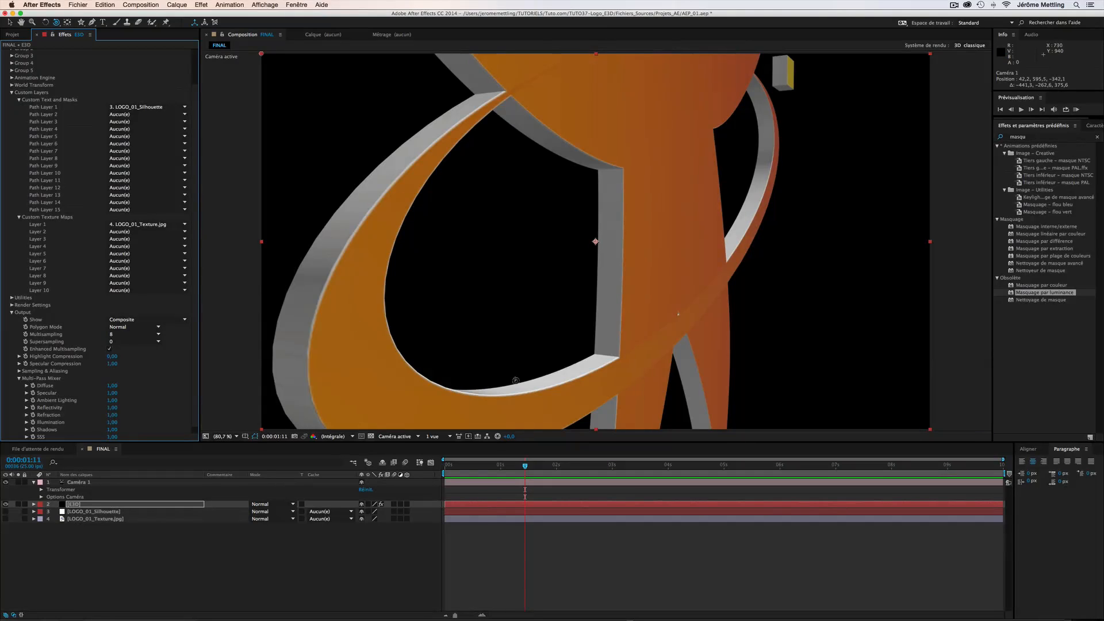
left_click(109, 349)
left_click_drag(583, 244, 499, 253)
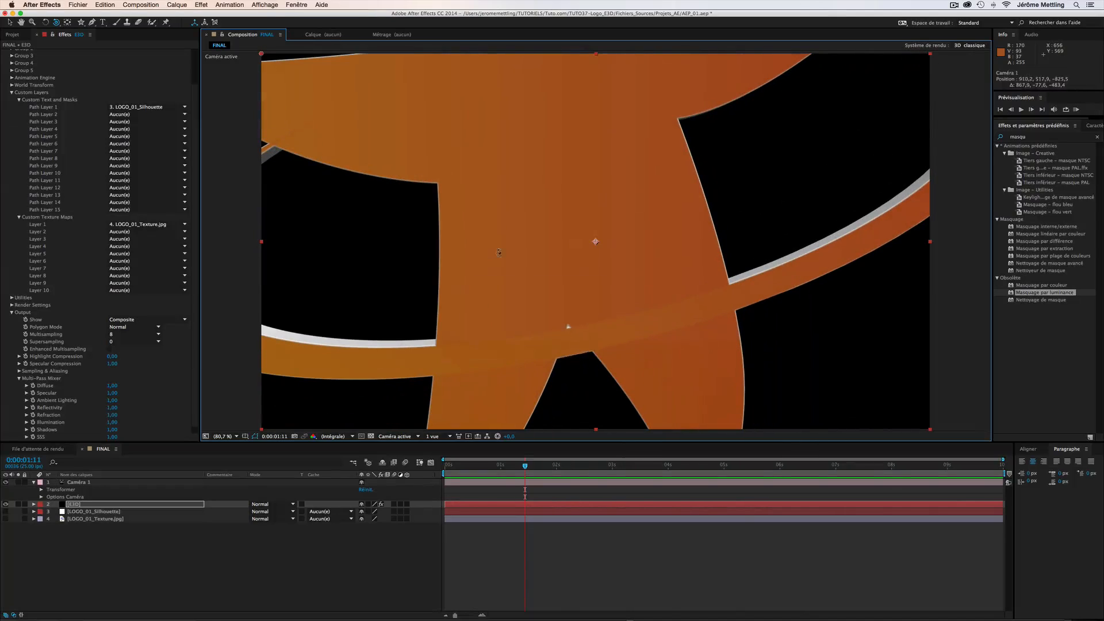
left_click(11, 313)
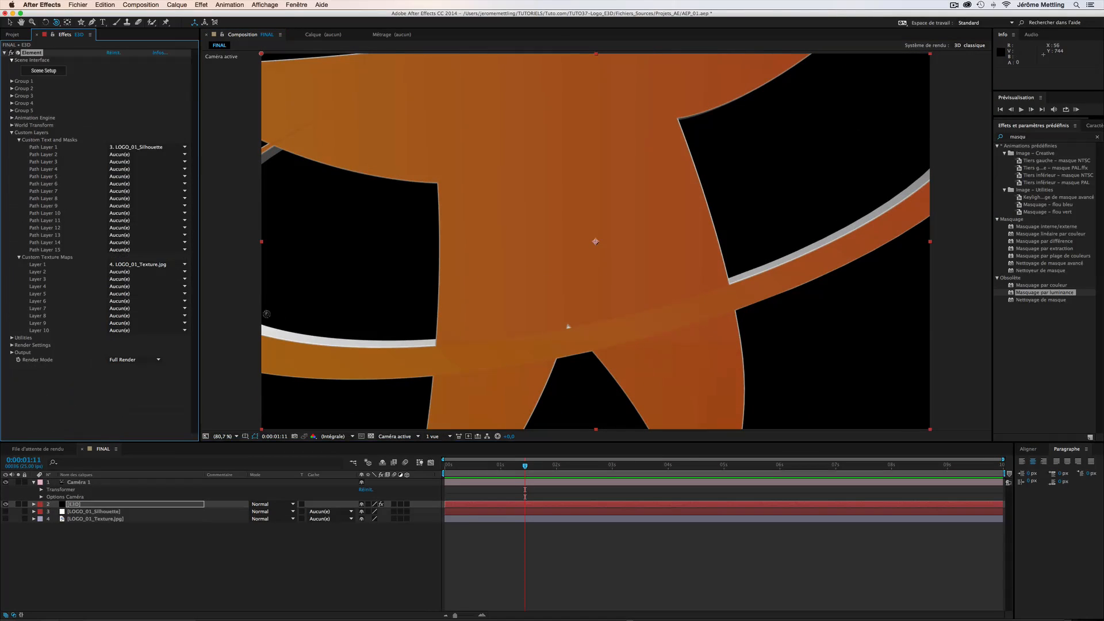
Check the SSAO ambient occlusion on the logo from an angled view, disable AO, and reset Caméra 1's transform
left_click(11, 345)
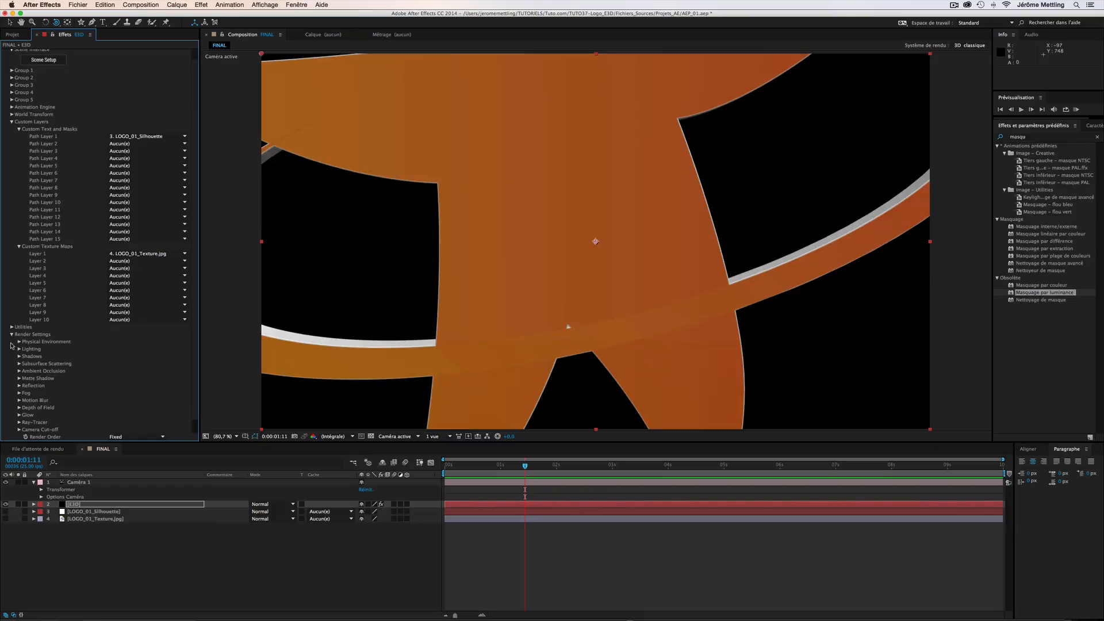
left_click(19, 372)
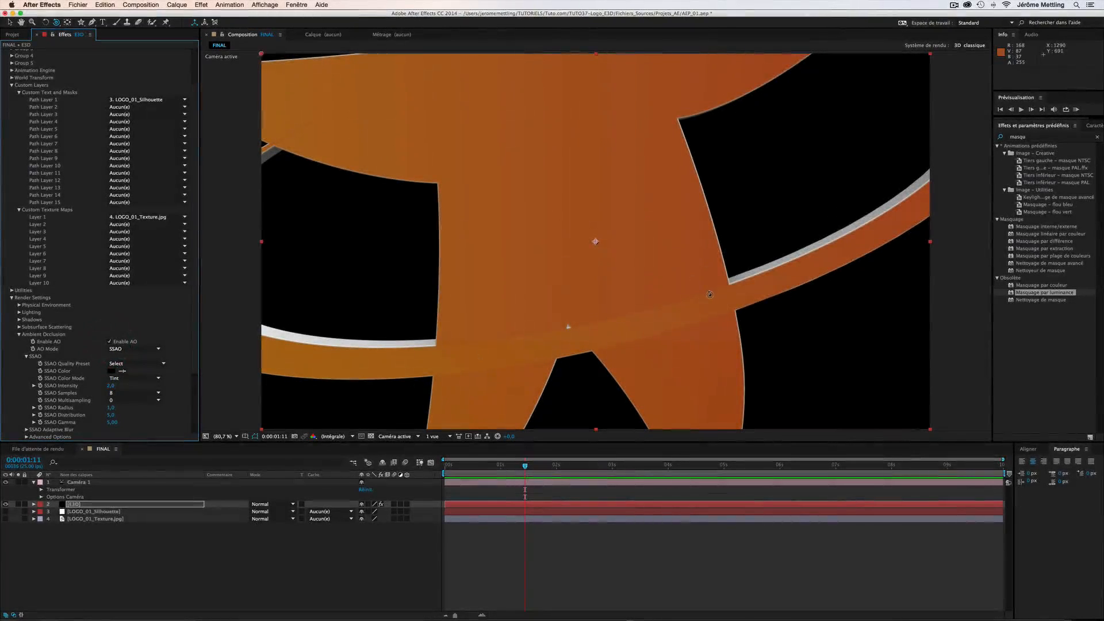
left_click_drag(710, 295, 672, 317)
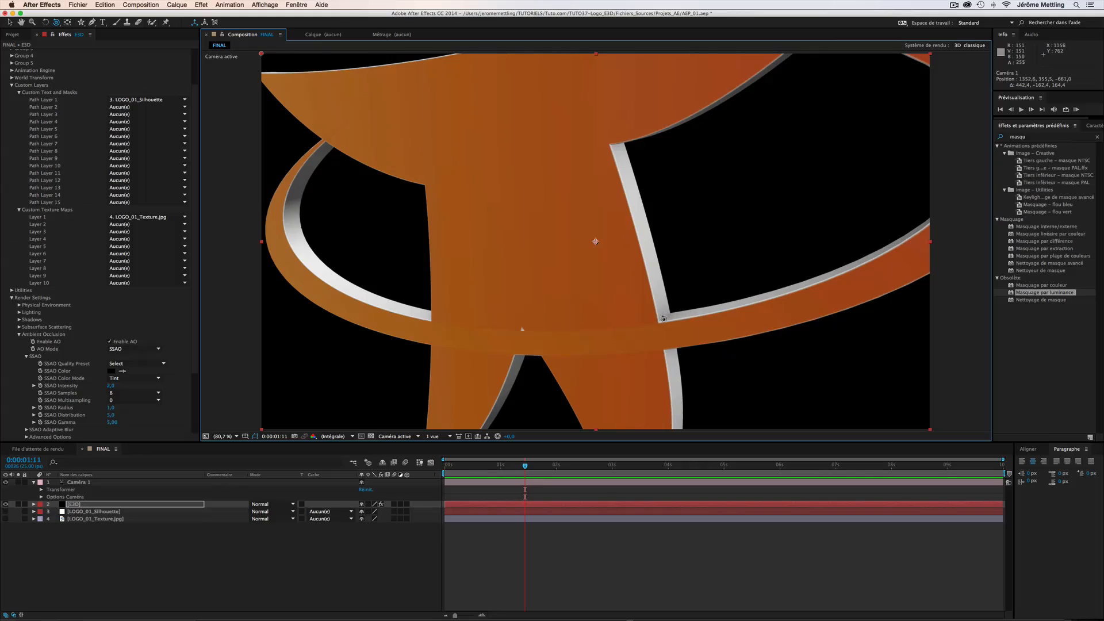
left_click(110, 342)
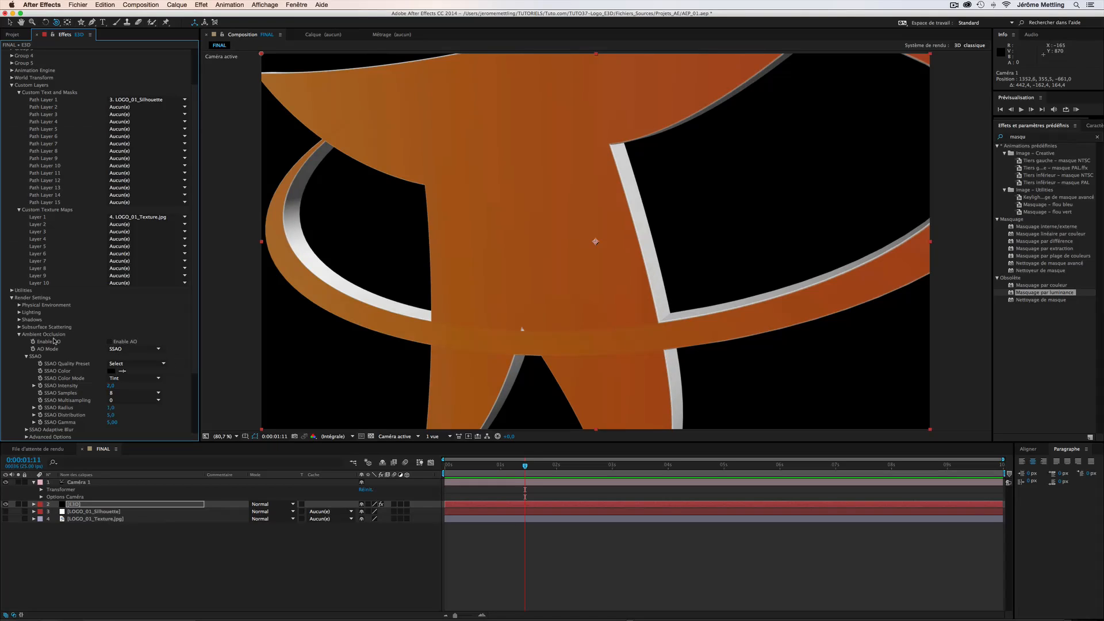
left_click(19, 334)
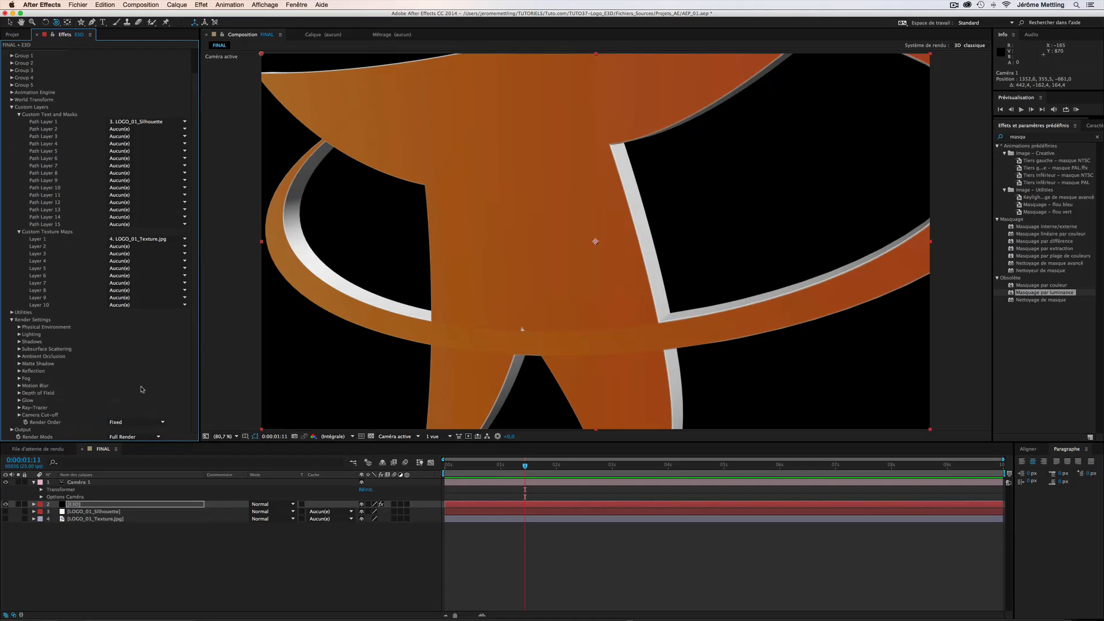
left_click(367, 490)
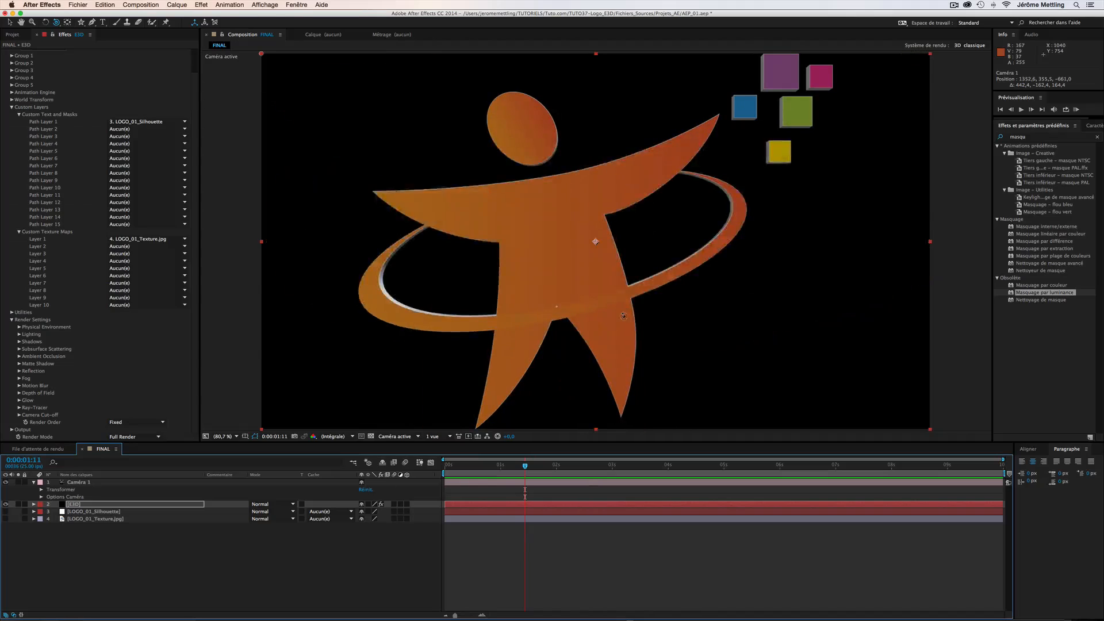